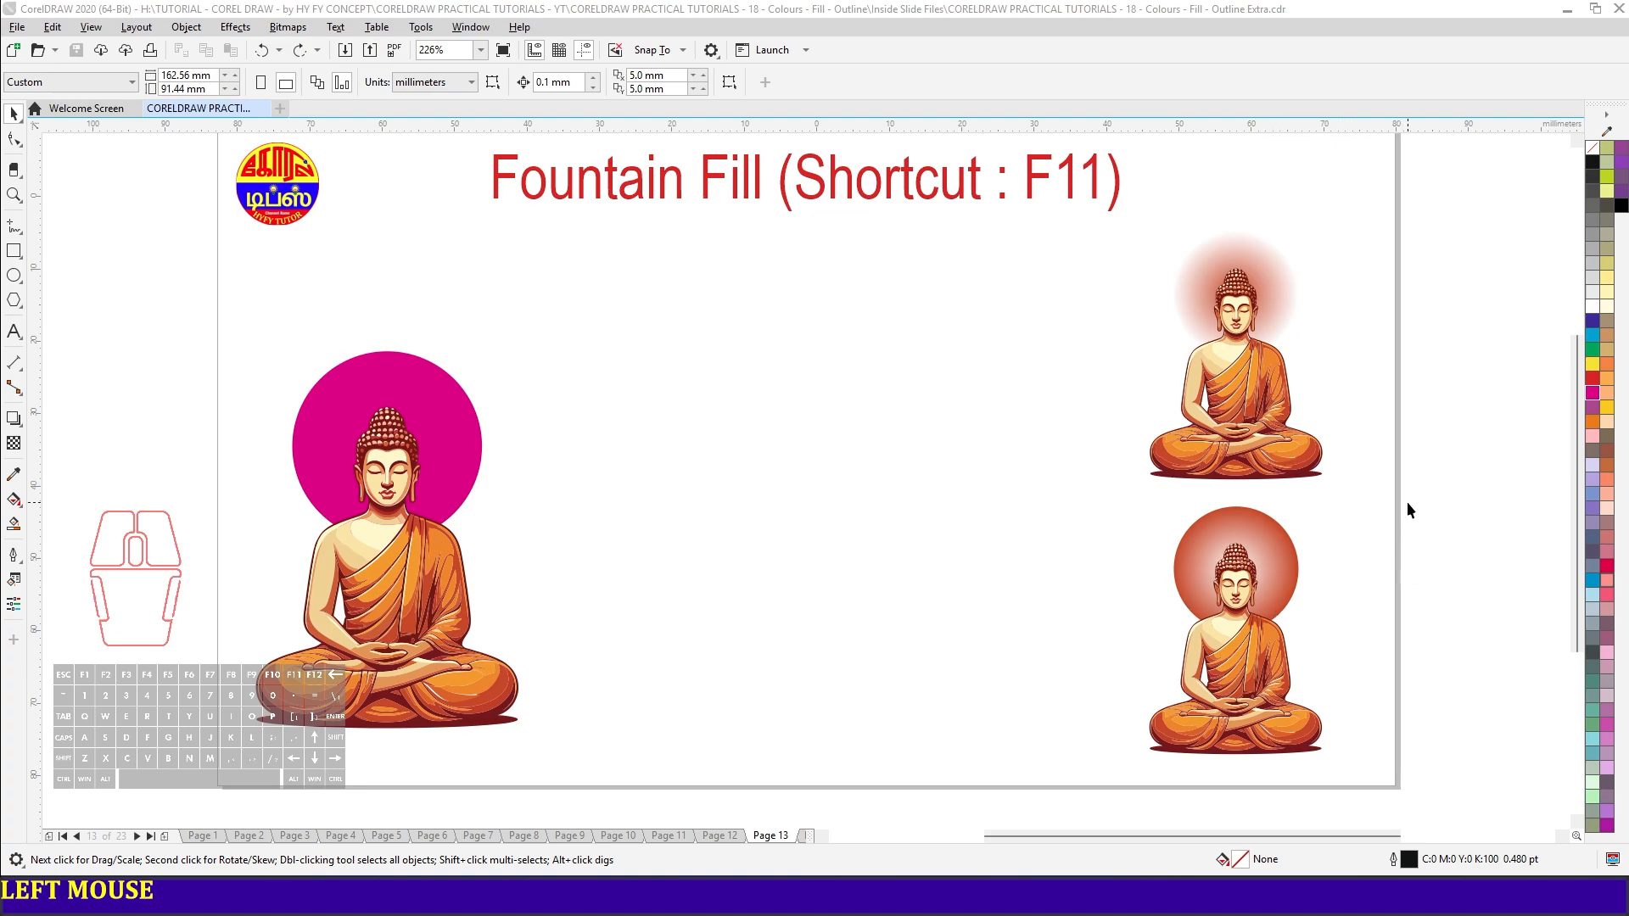
- Delete the gradient halo circles behind the two small Buddha figures and undo the deletion
left_click(1283, 279)
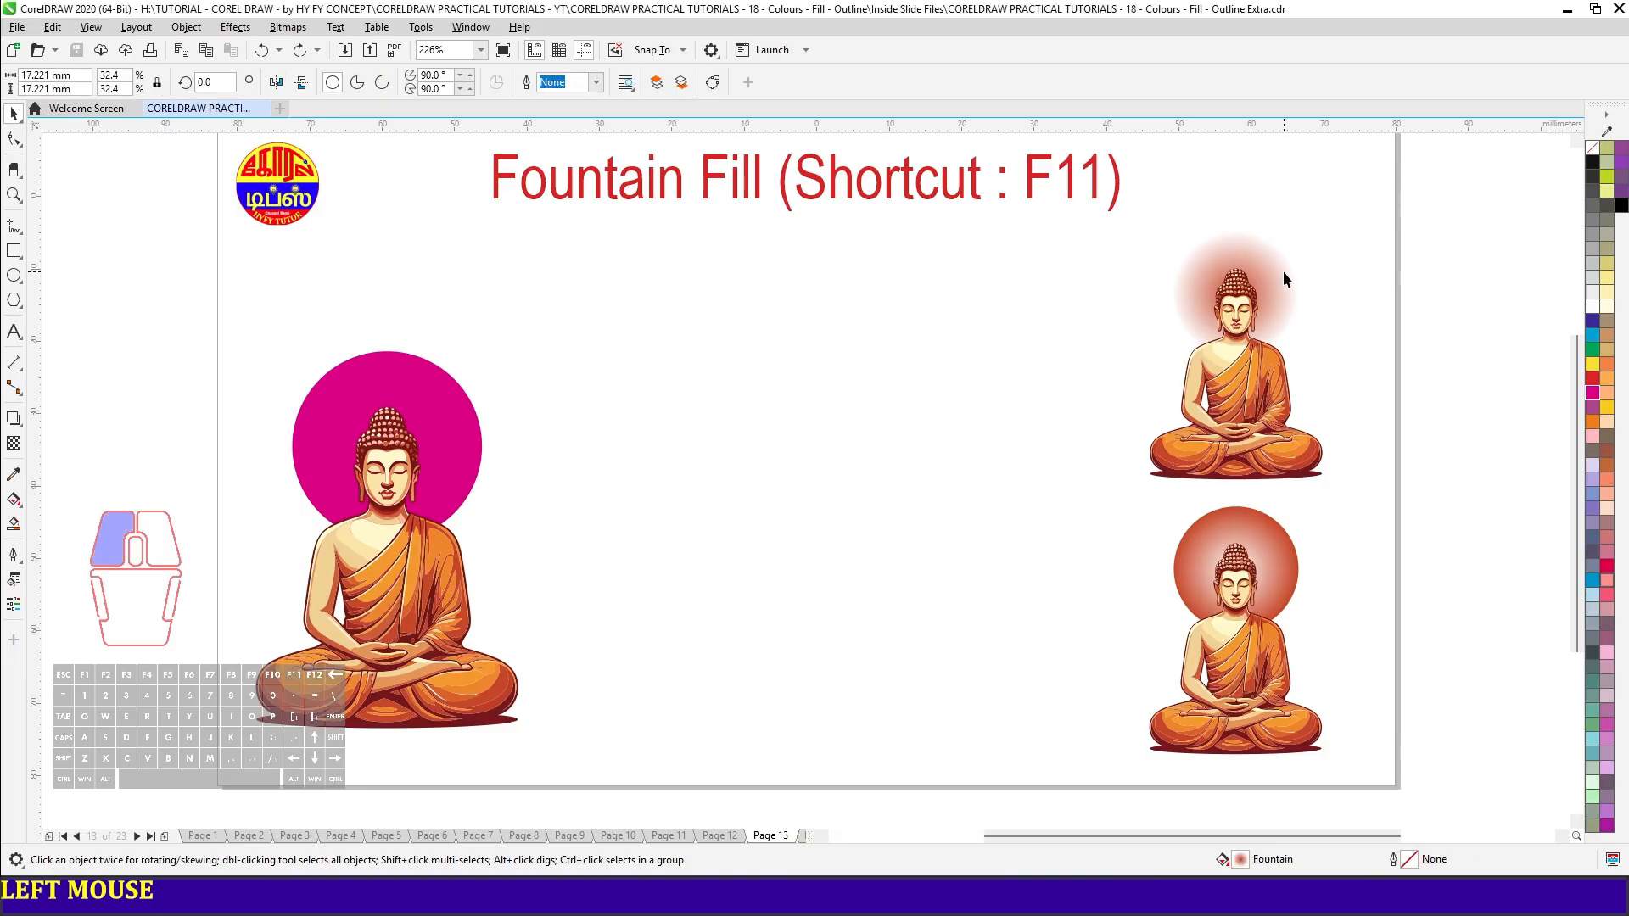
left_click(1292, 540, "shift")
key("Delete")
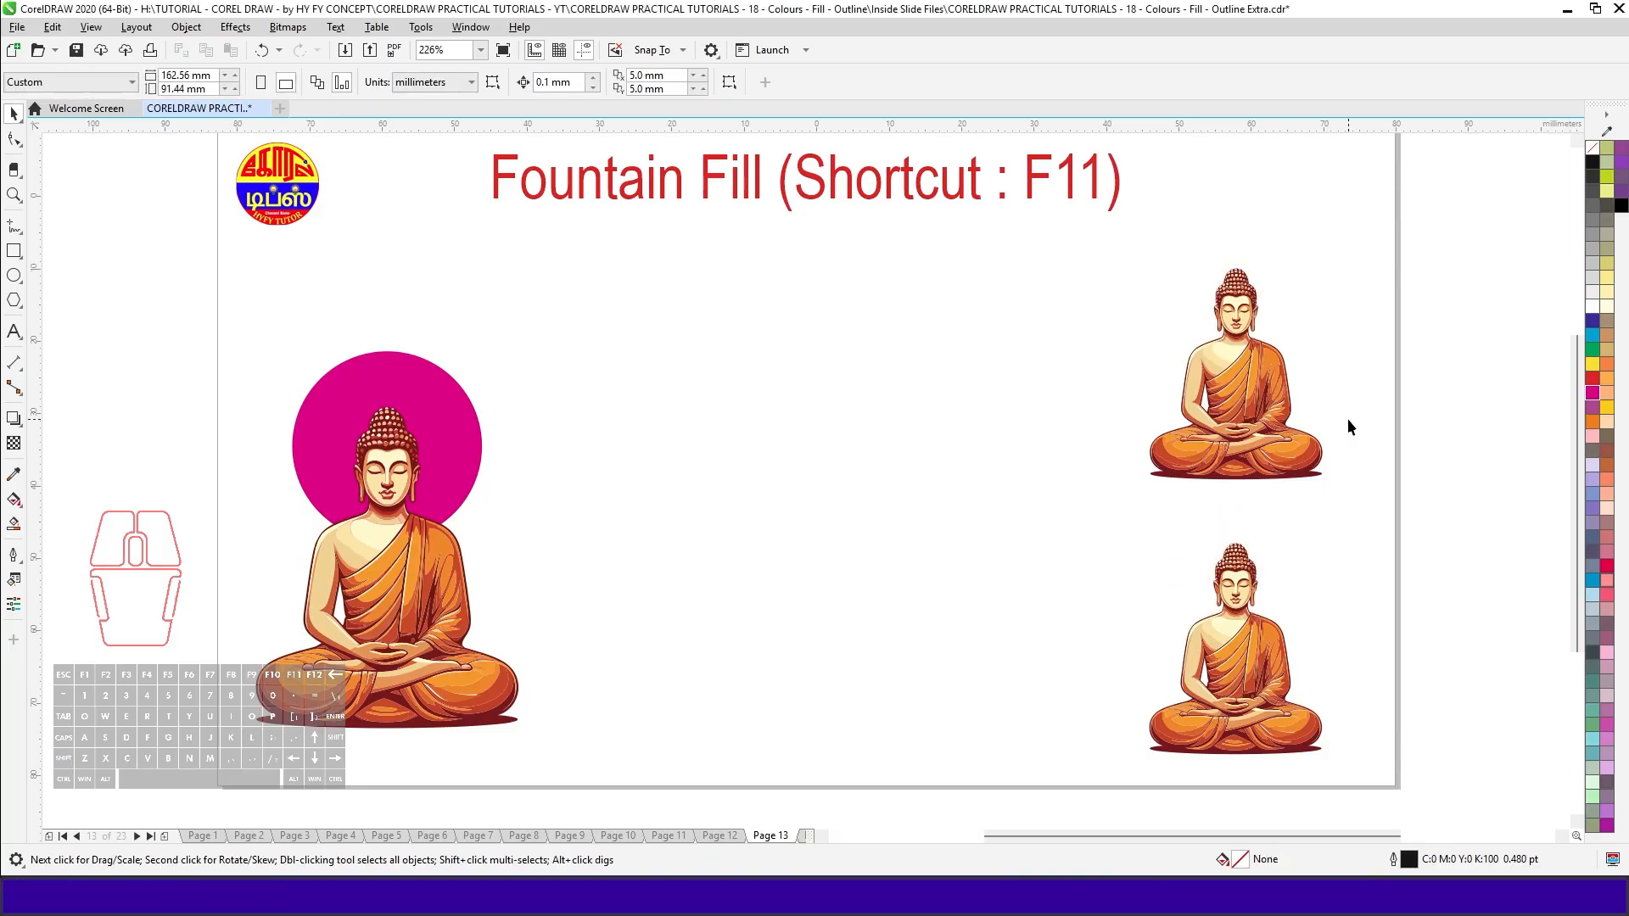
key("ctrl+z")
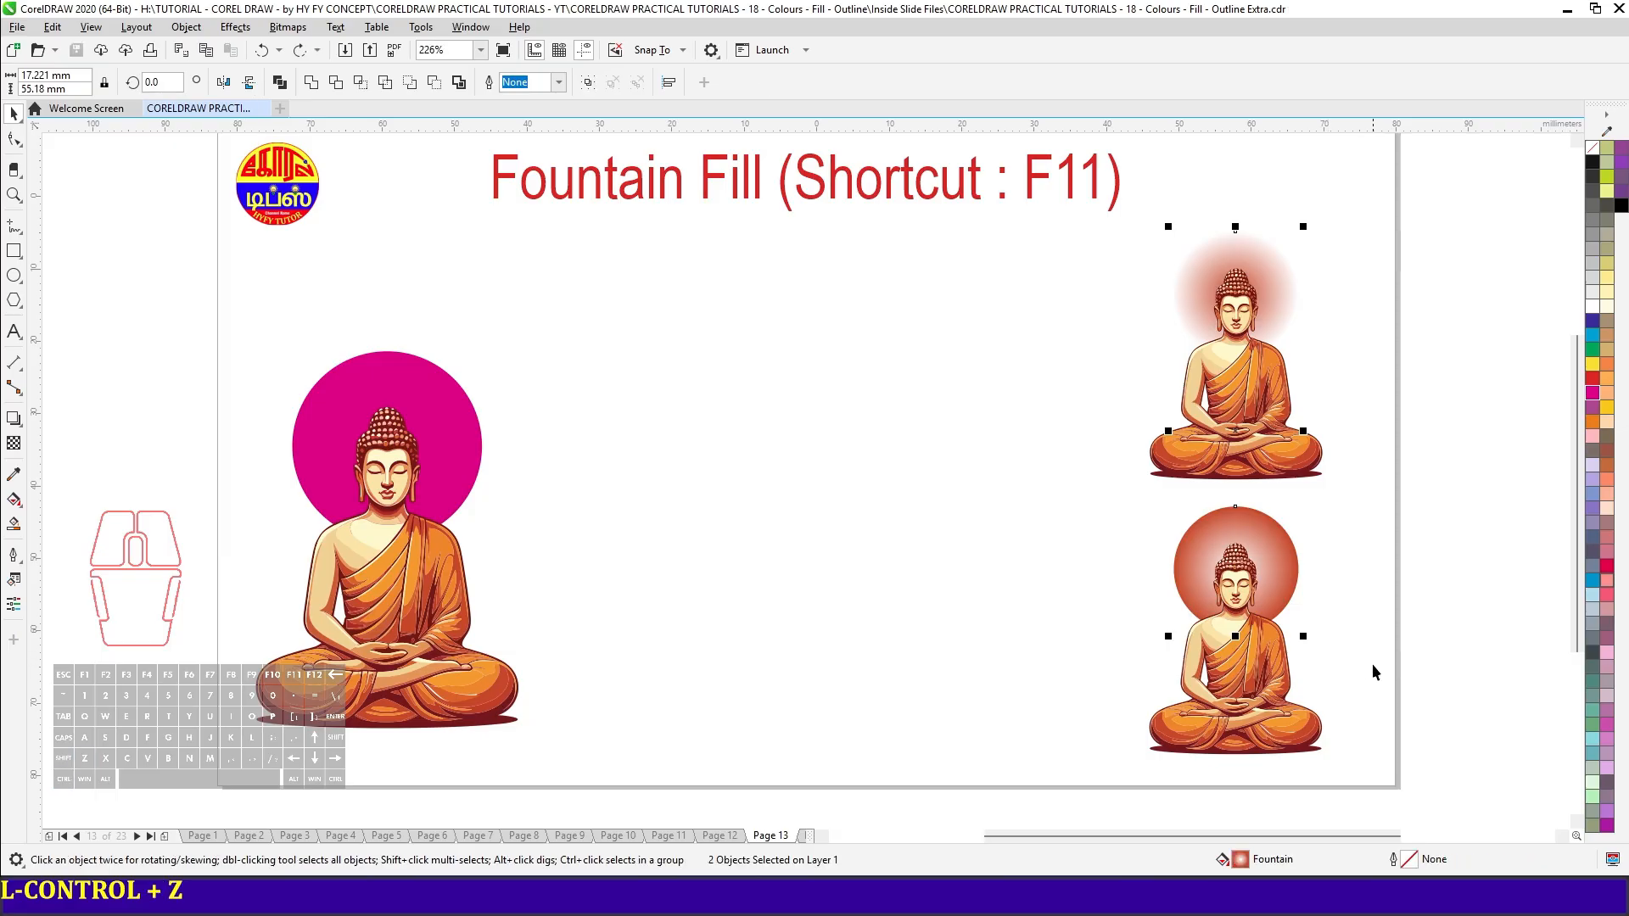
left_click(1375, 665)
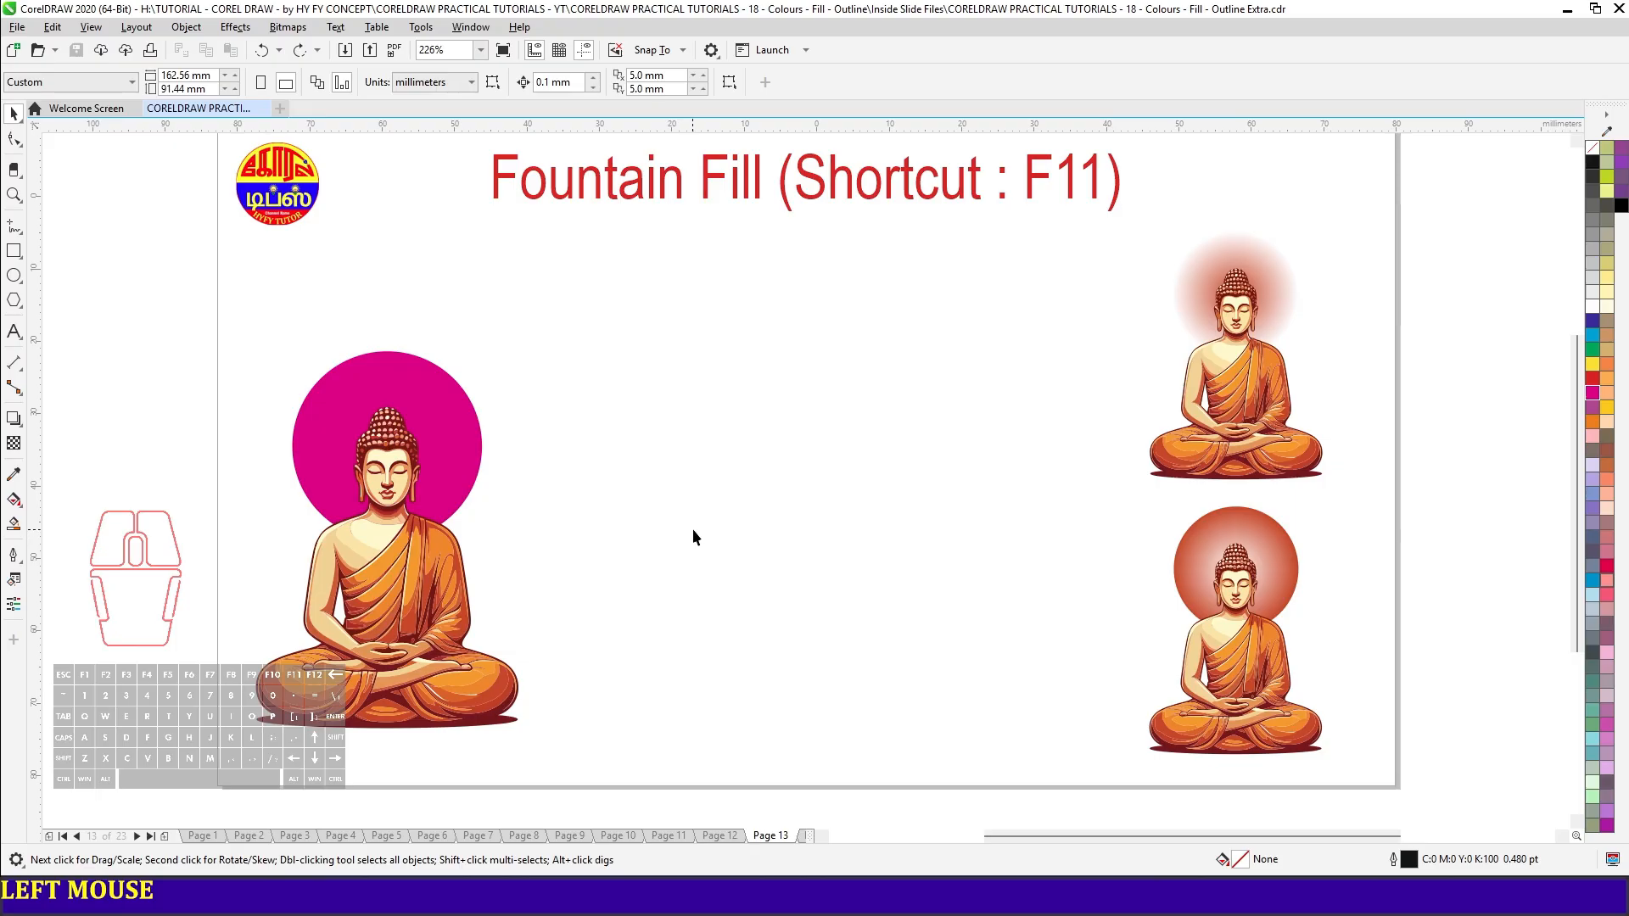
- Apply a fountain fill to the magenta circle behind the large Buddha
left_click(449, 411)
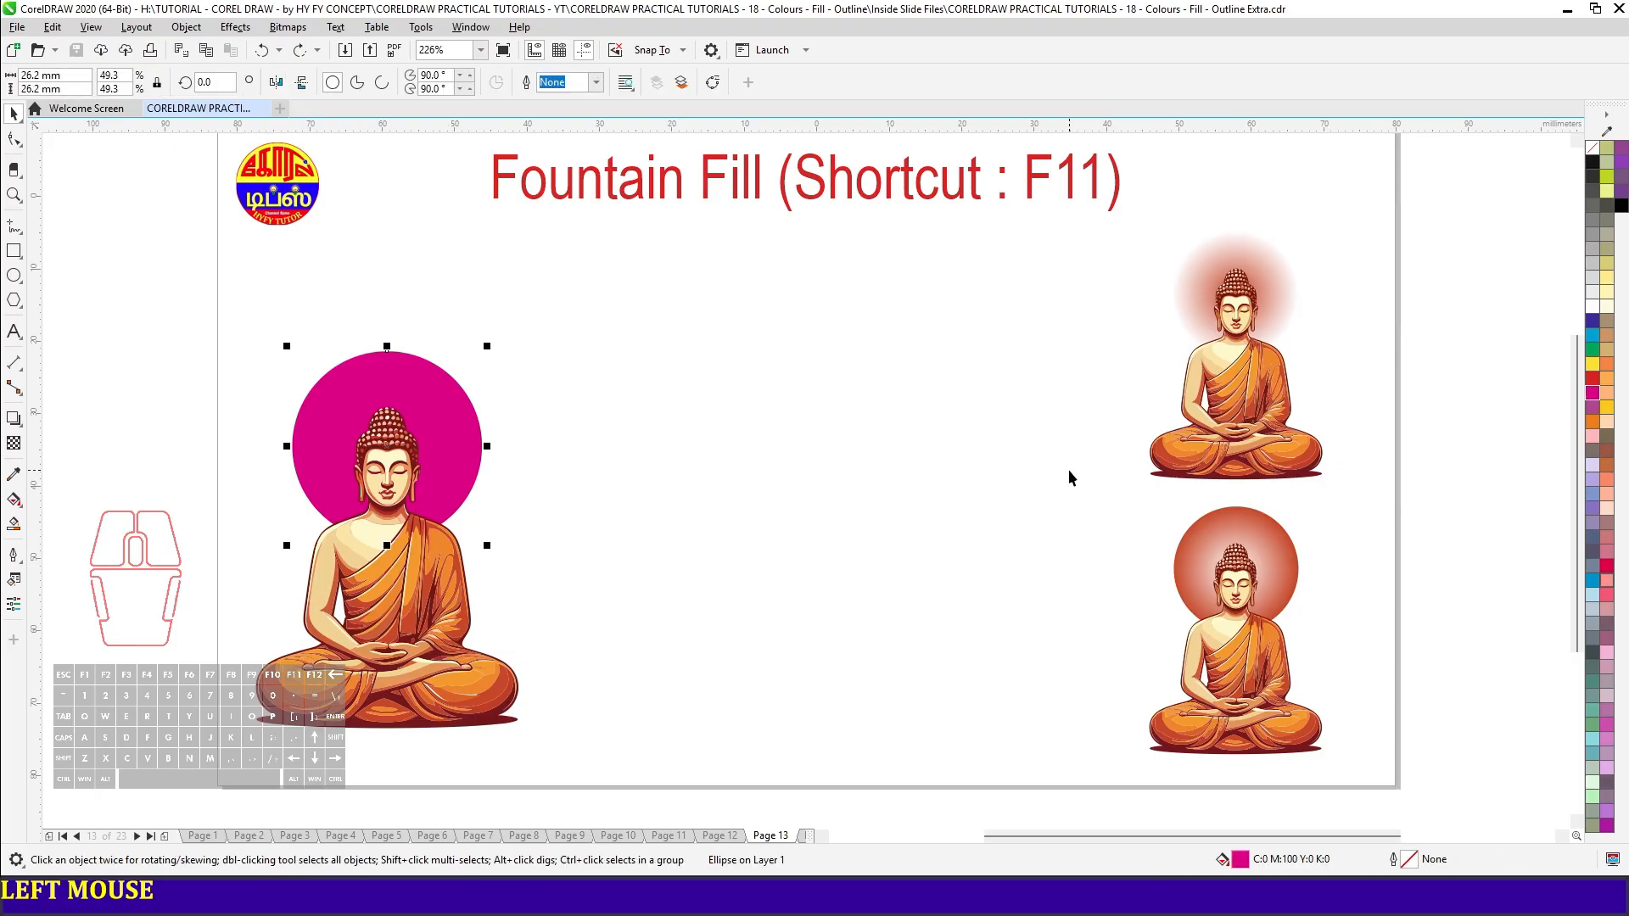
key("F11")
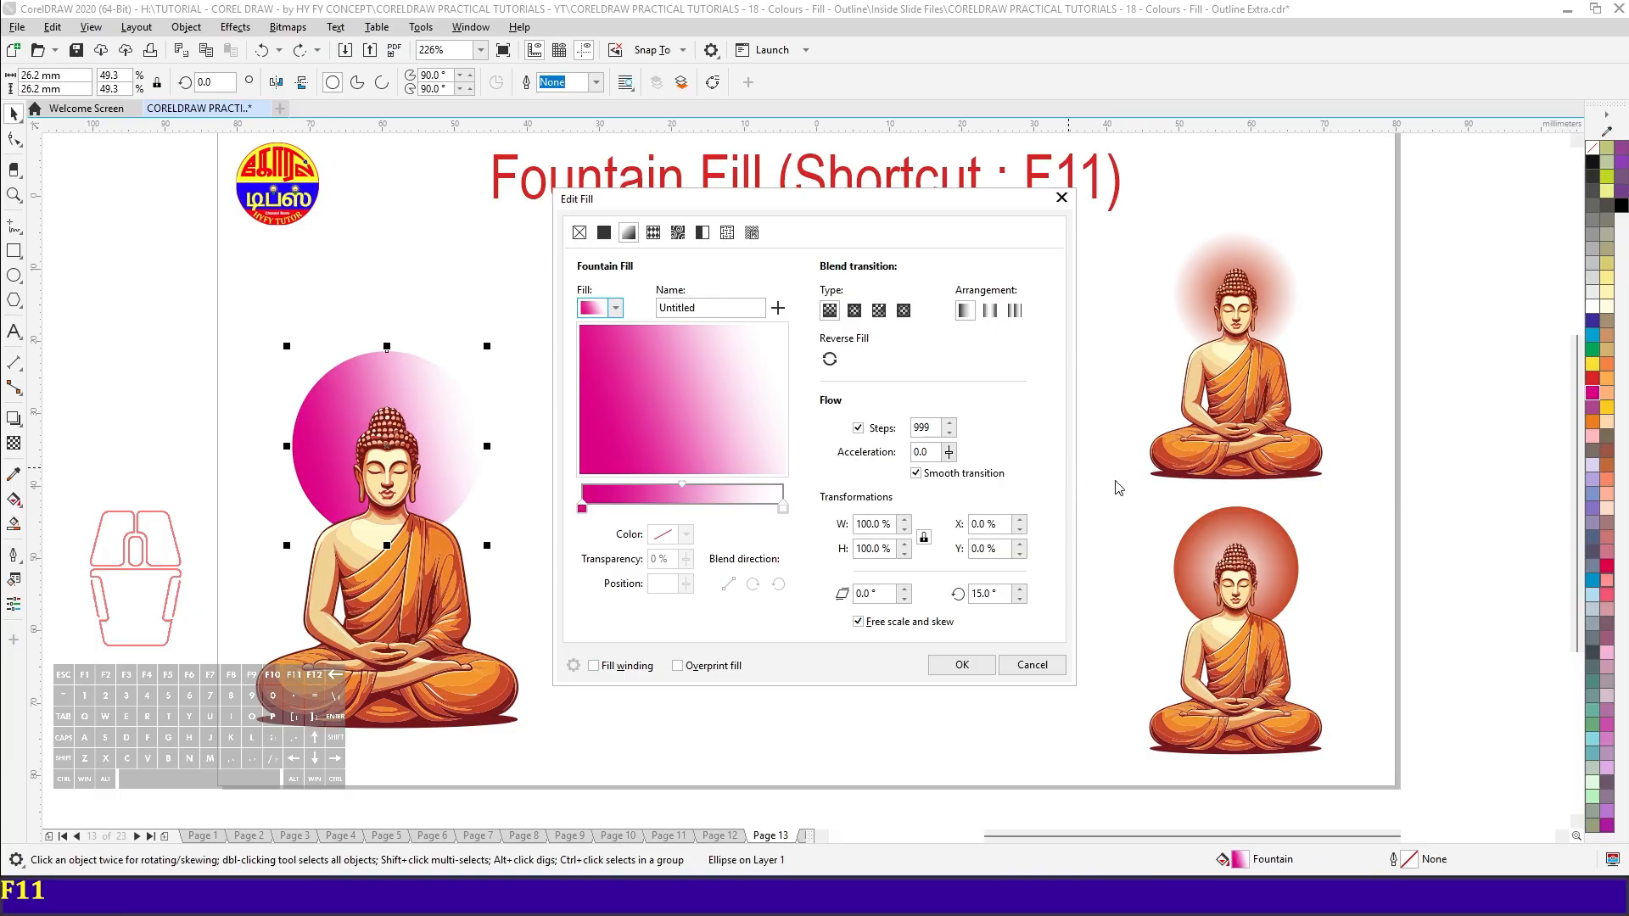
left_click(628, 235)
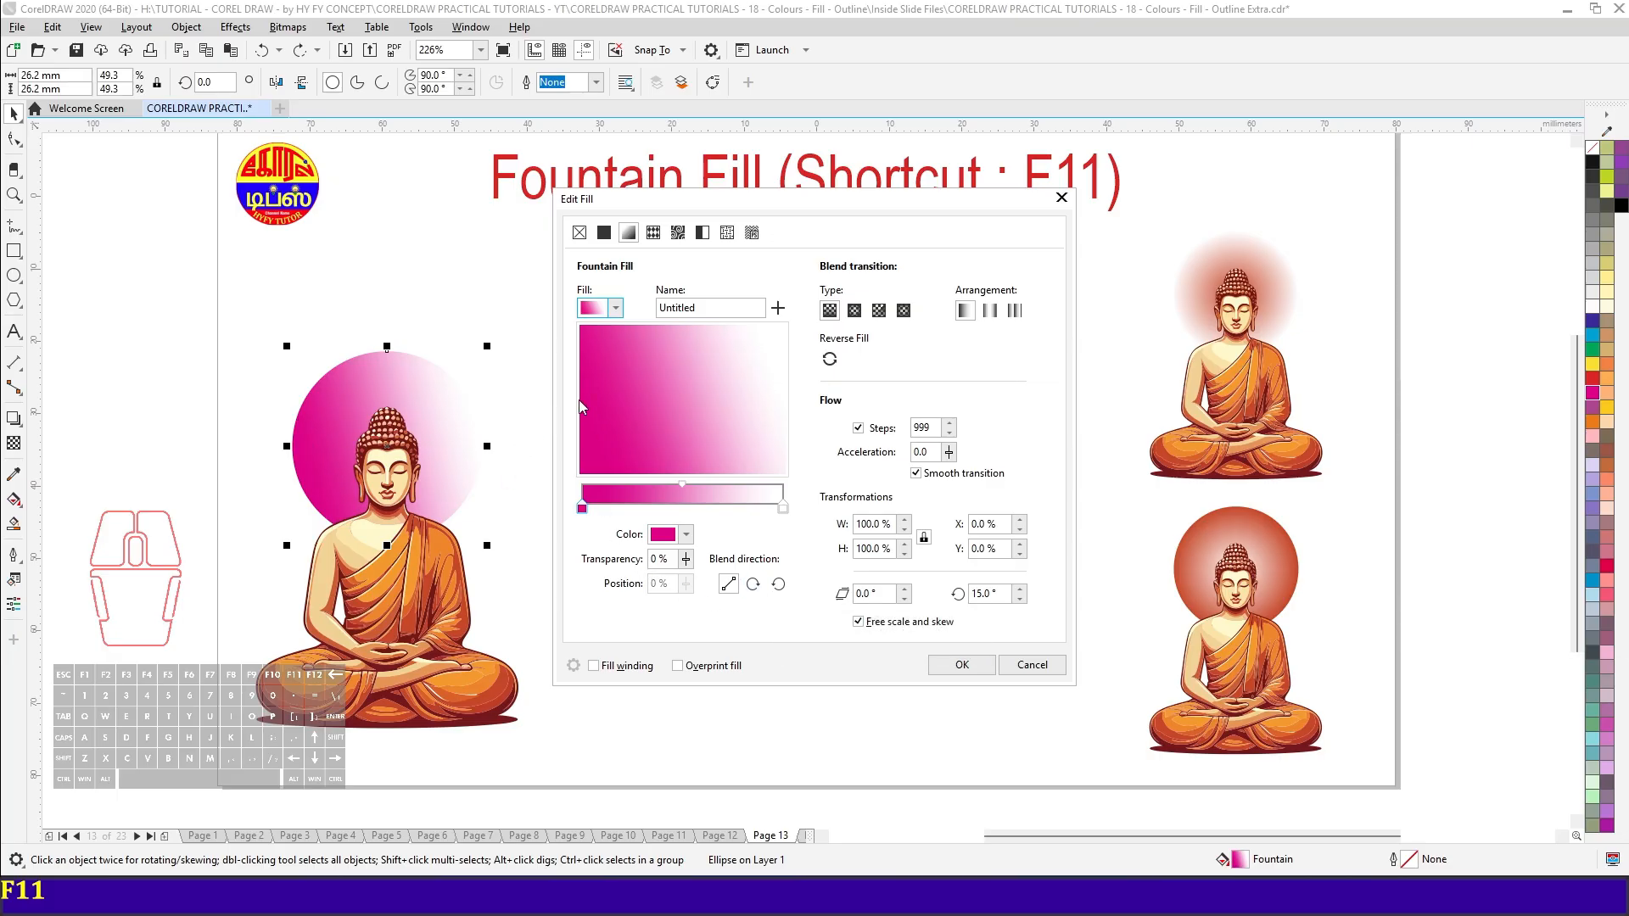
- Set the gradient's magenta start node to orange-red #CA4921 by sampling it from the Buddha artwork
left_click(582, 509)
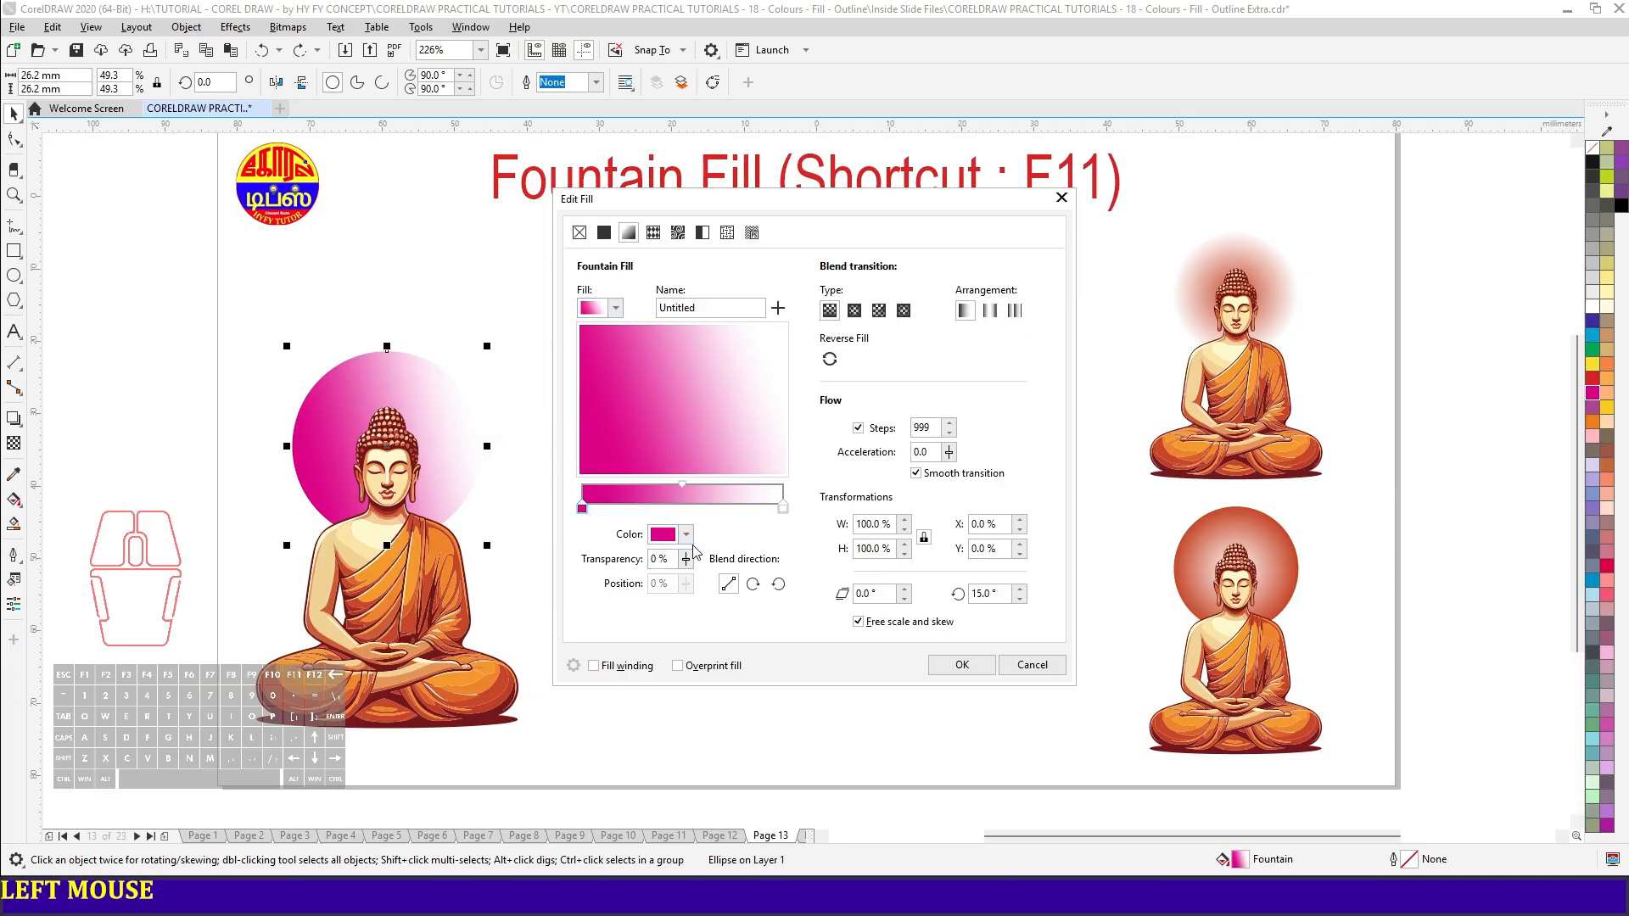
left_click(686, 536)
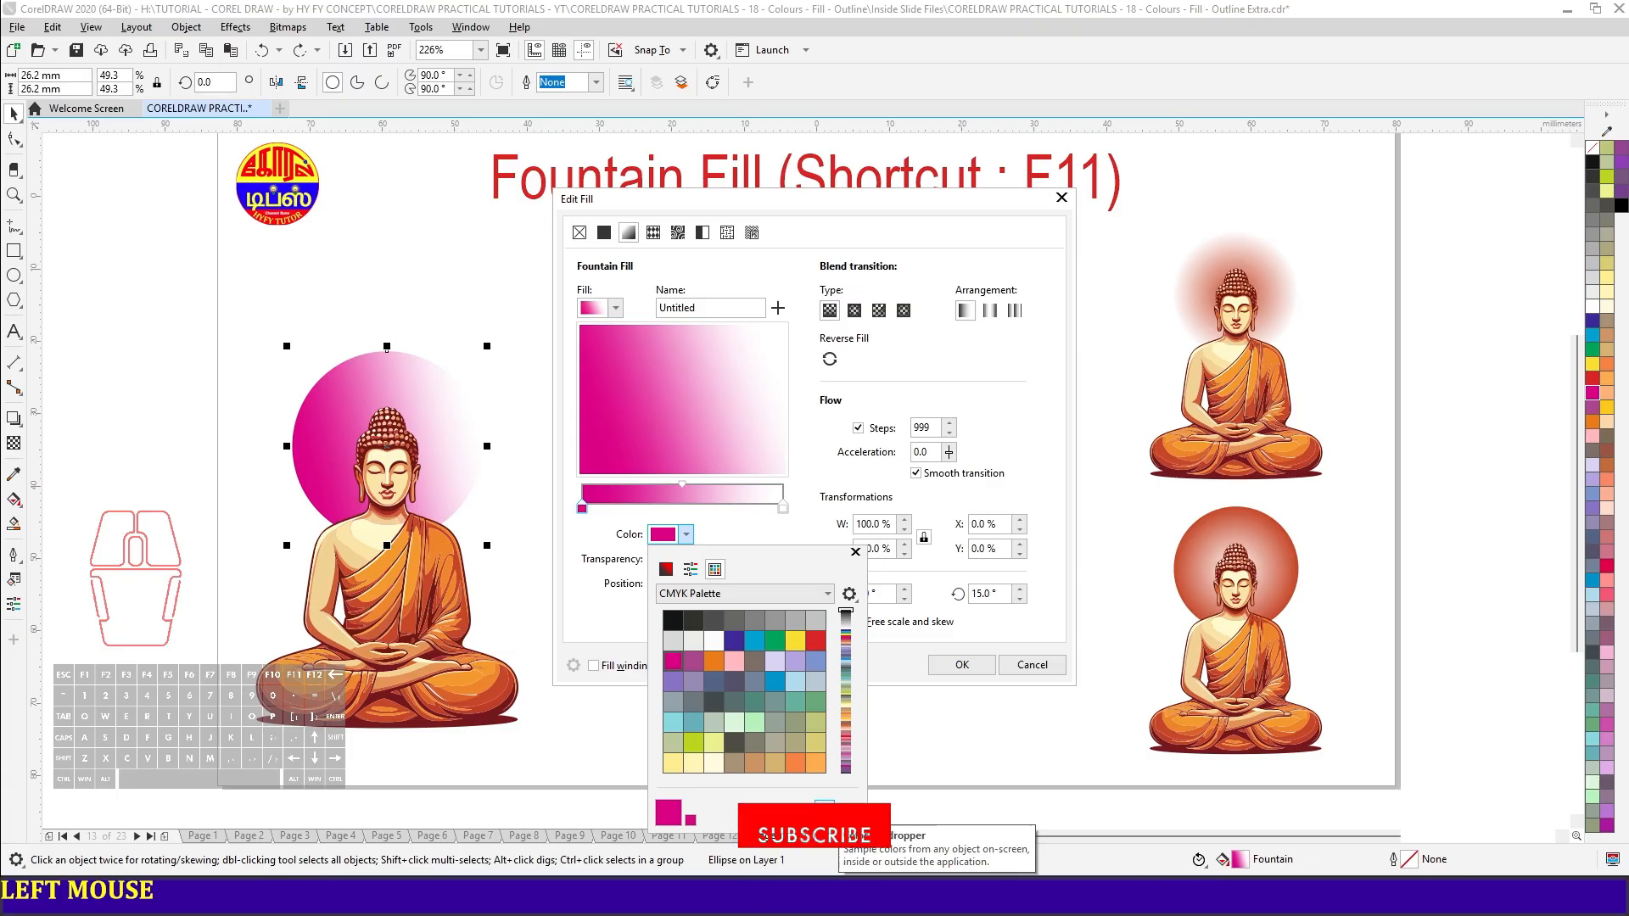
left_click(823, 806)
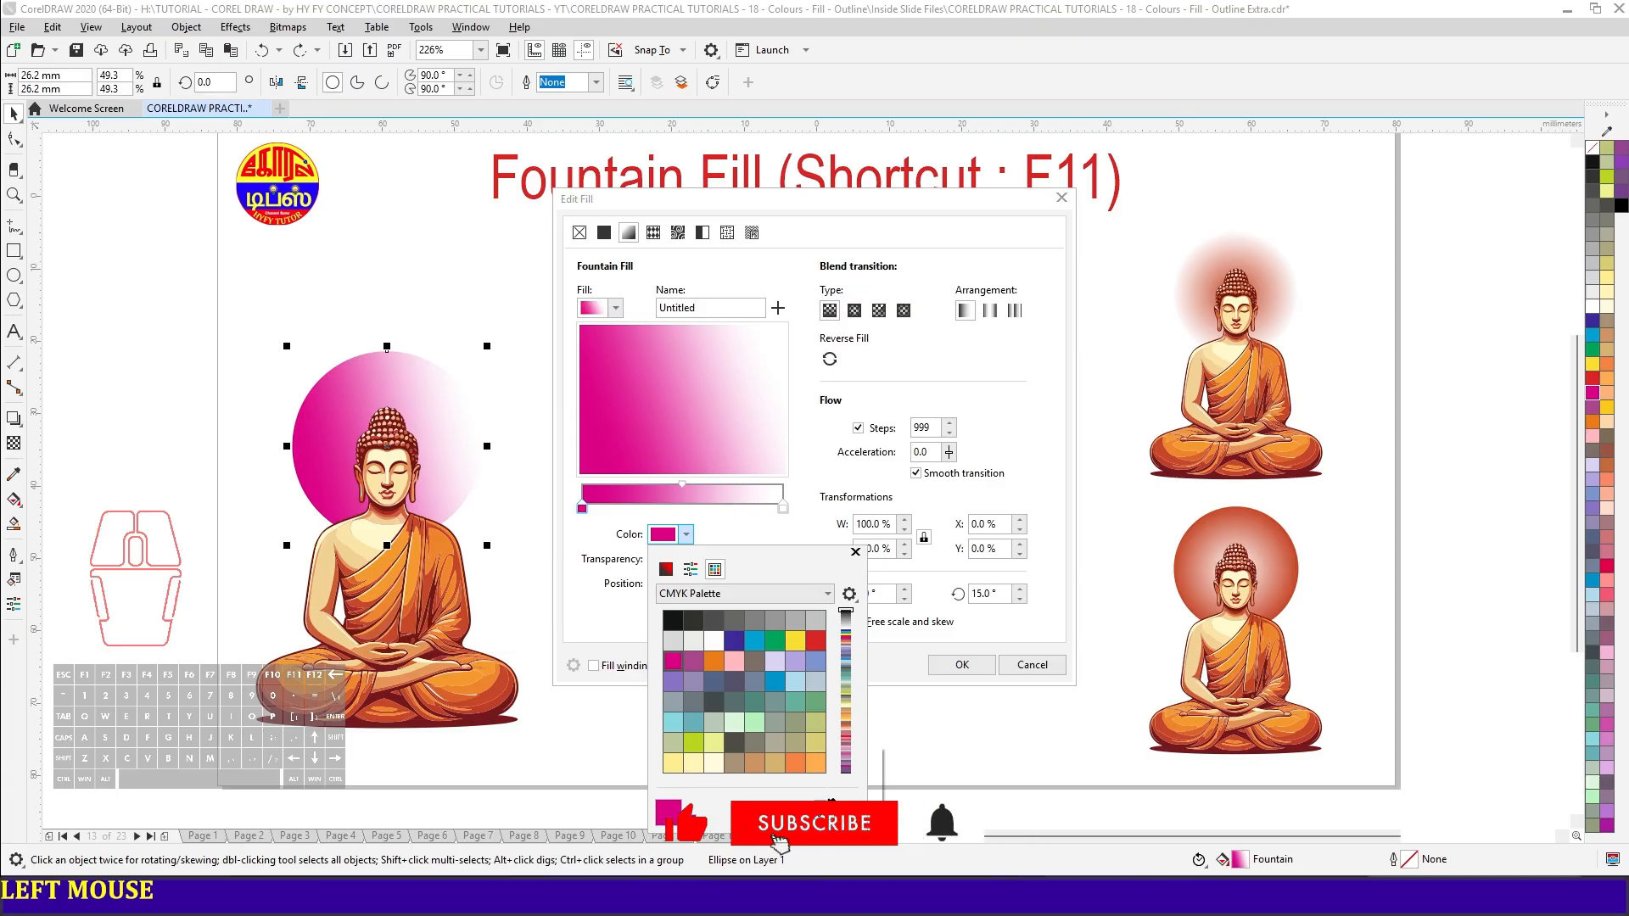
left_click(279, 687)
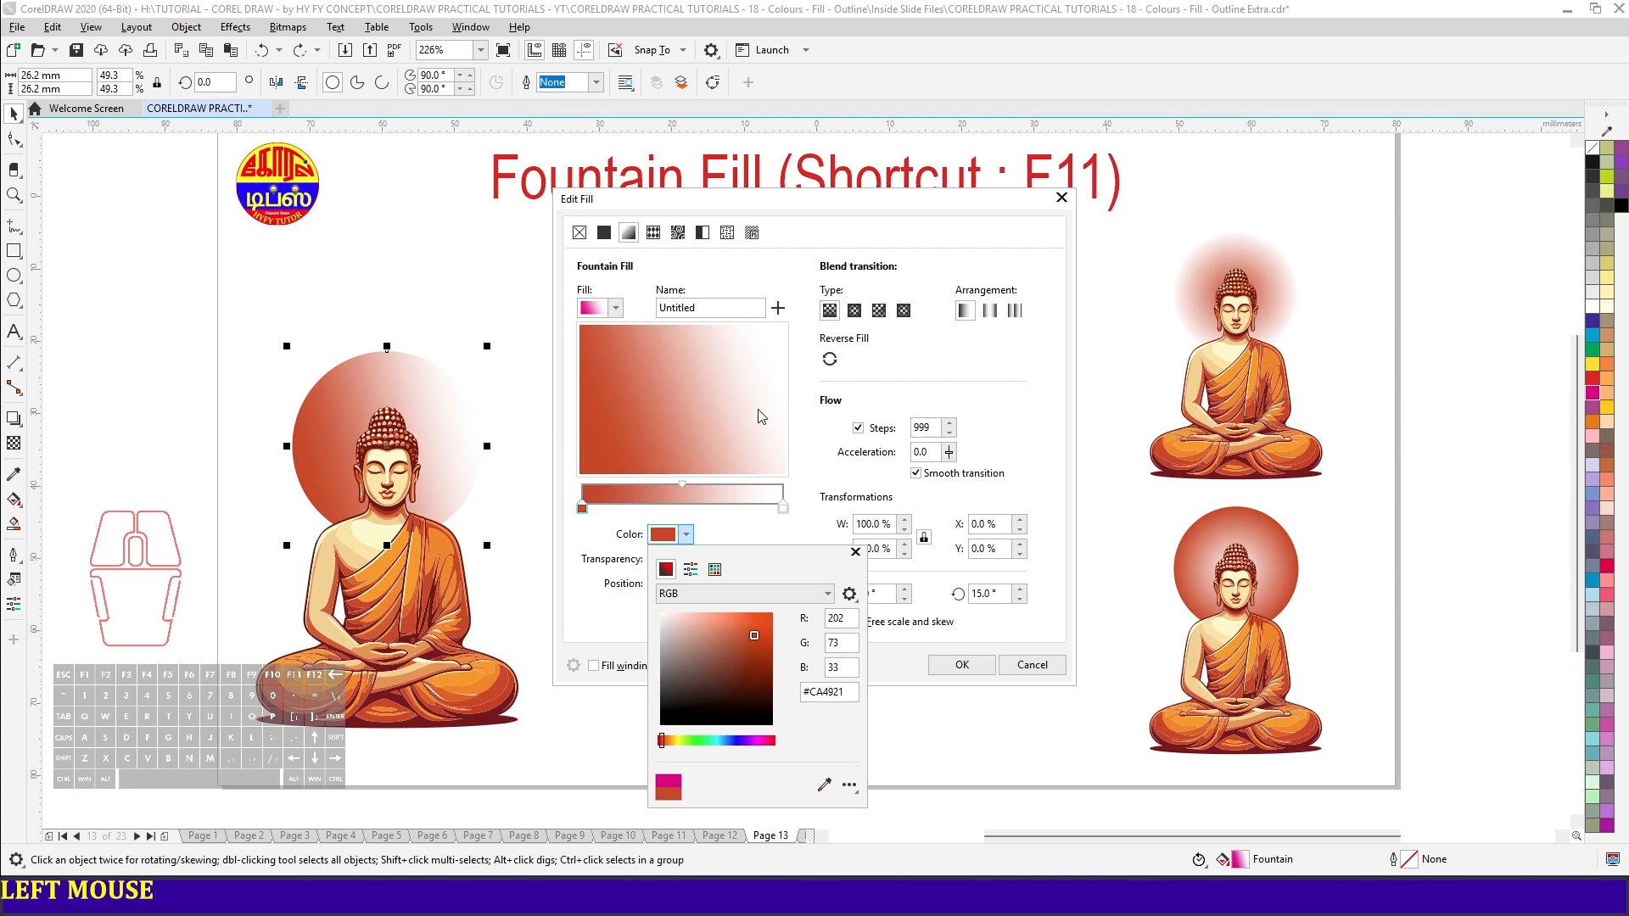
left_click(854, 293)
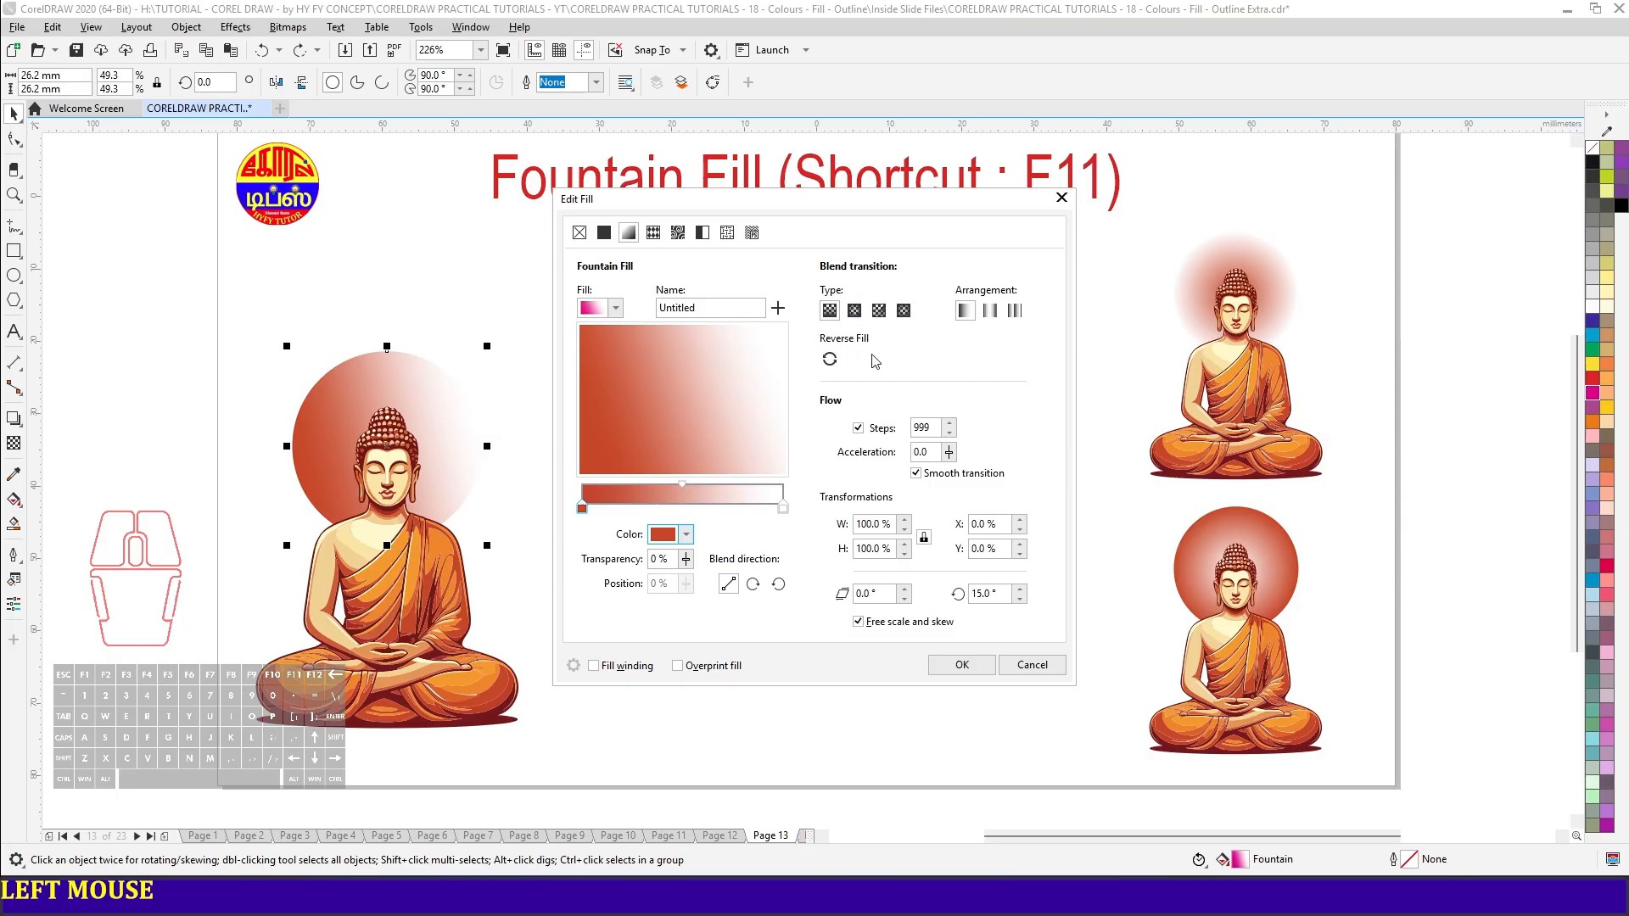
- Set the fountain fill type to Elliptical, and reverse the fill and switch it back to the white-centred direction
left_click(853, 311)
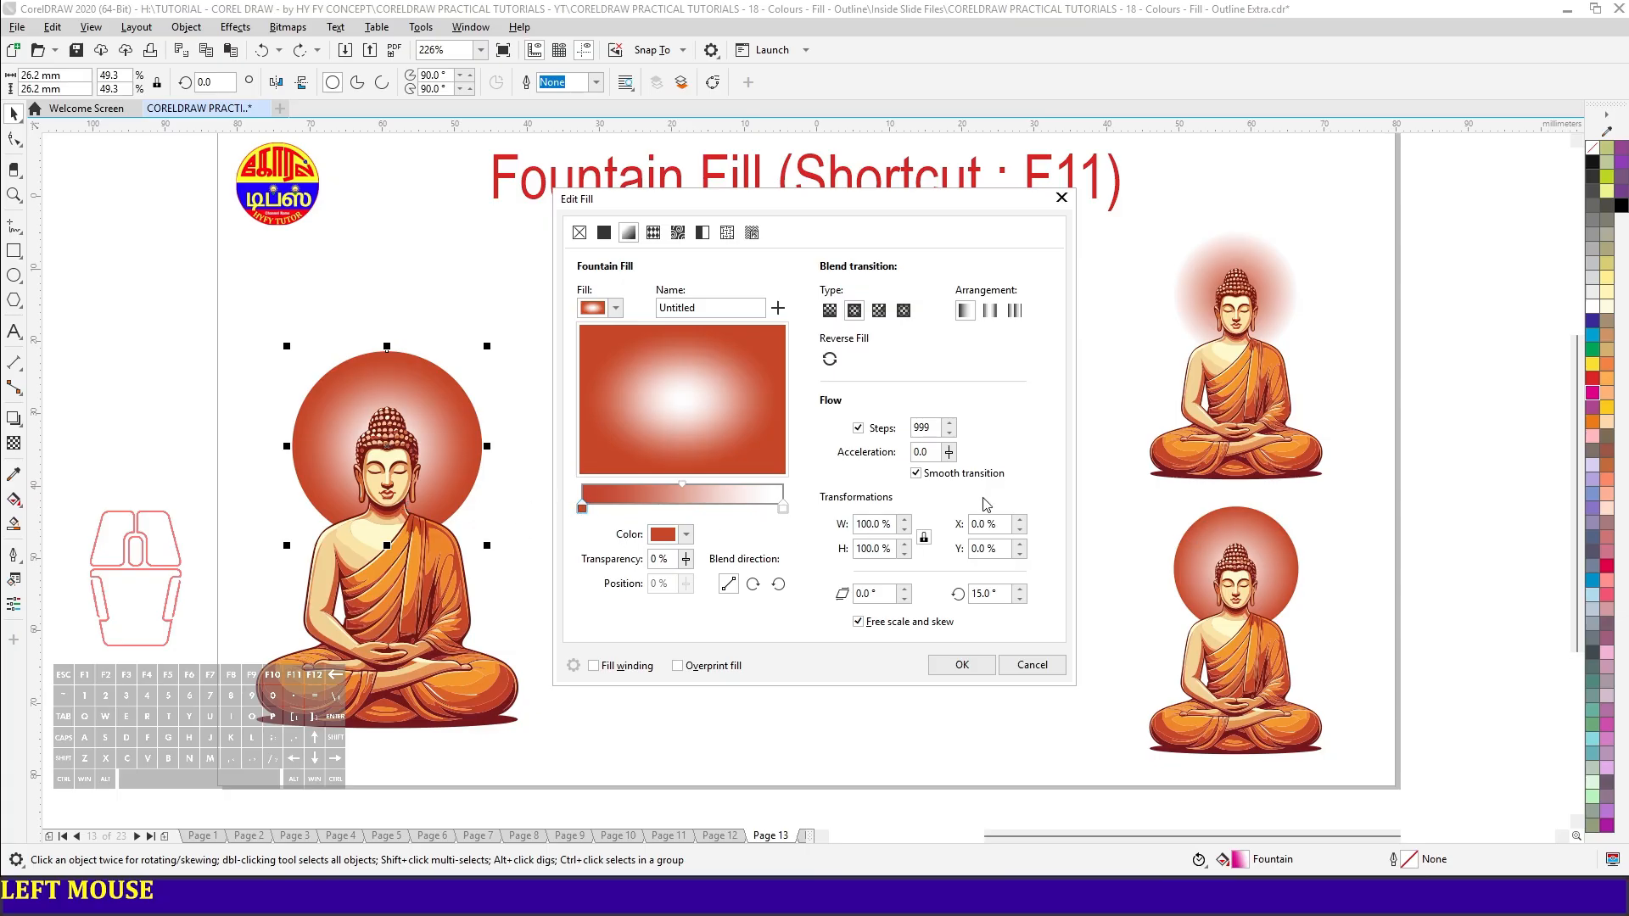
left_click(829, 360)
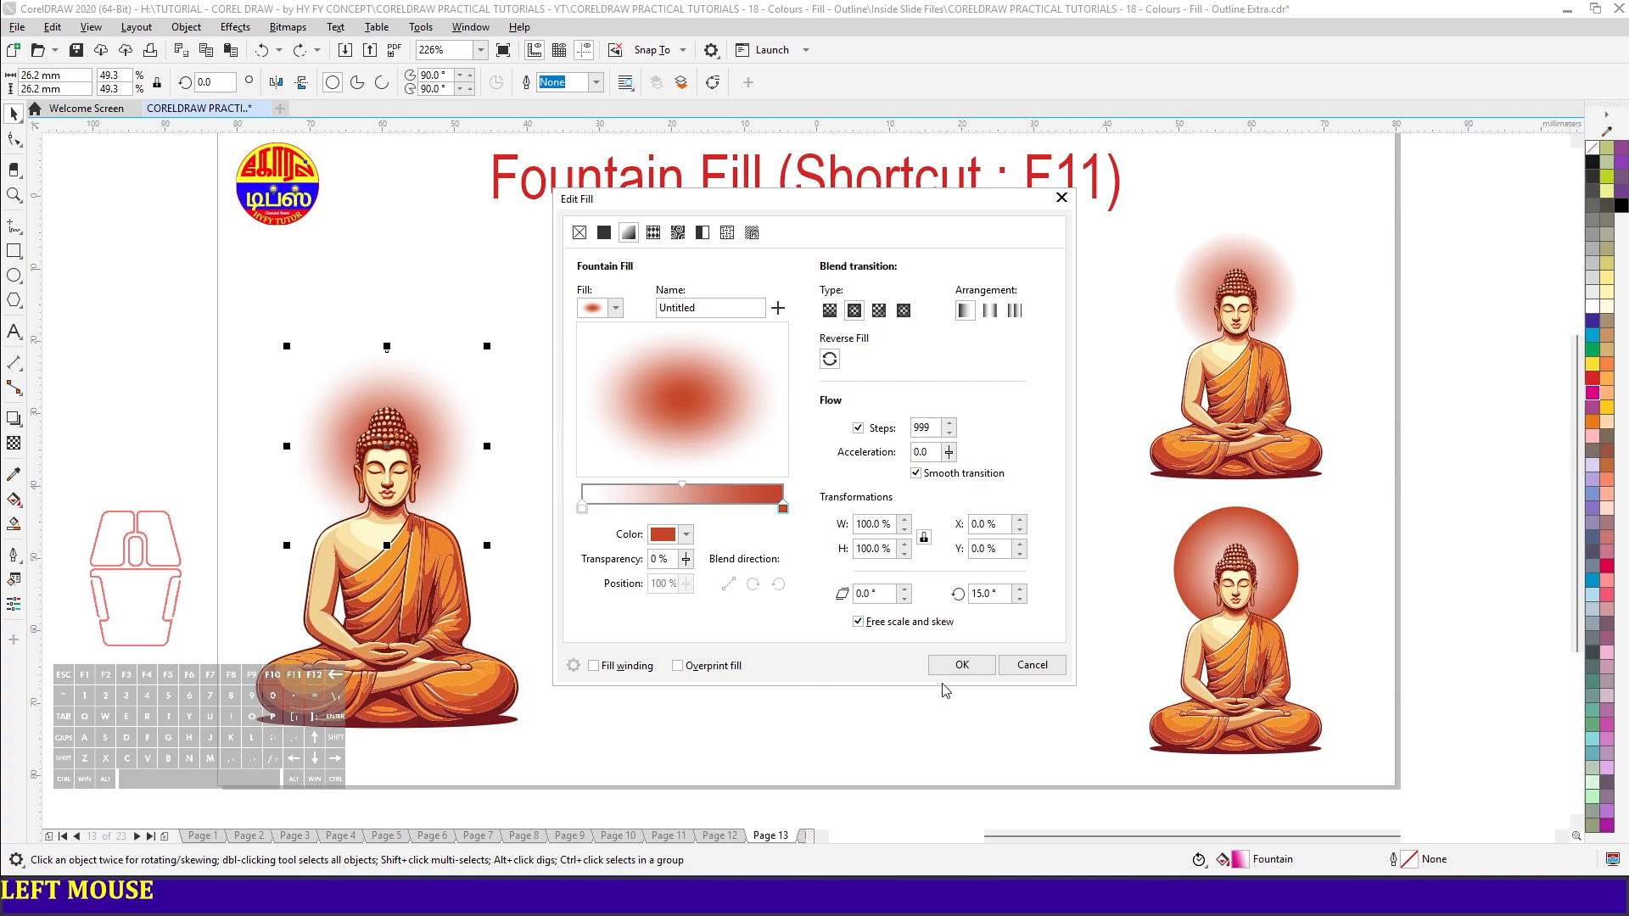
left_click(830, 359)
- Move the gradient midpoint to about 83% and return it to 50%
left_click(687, 484)
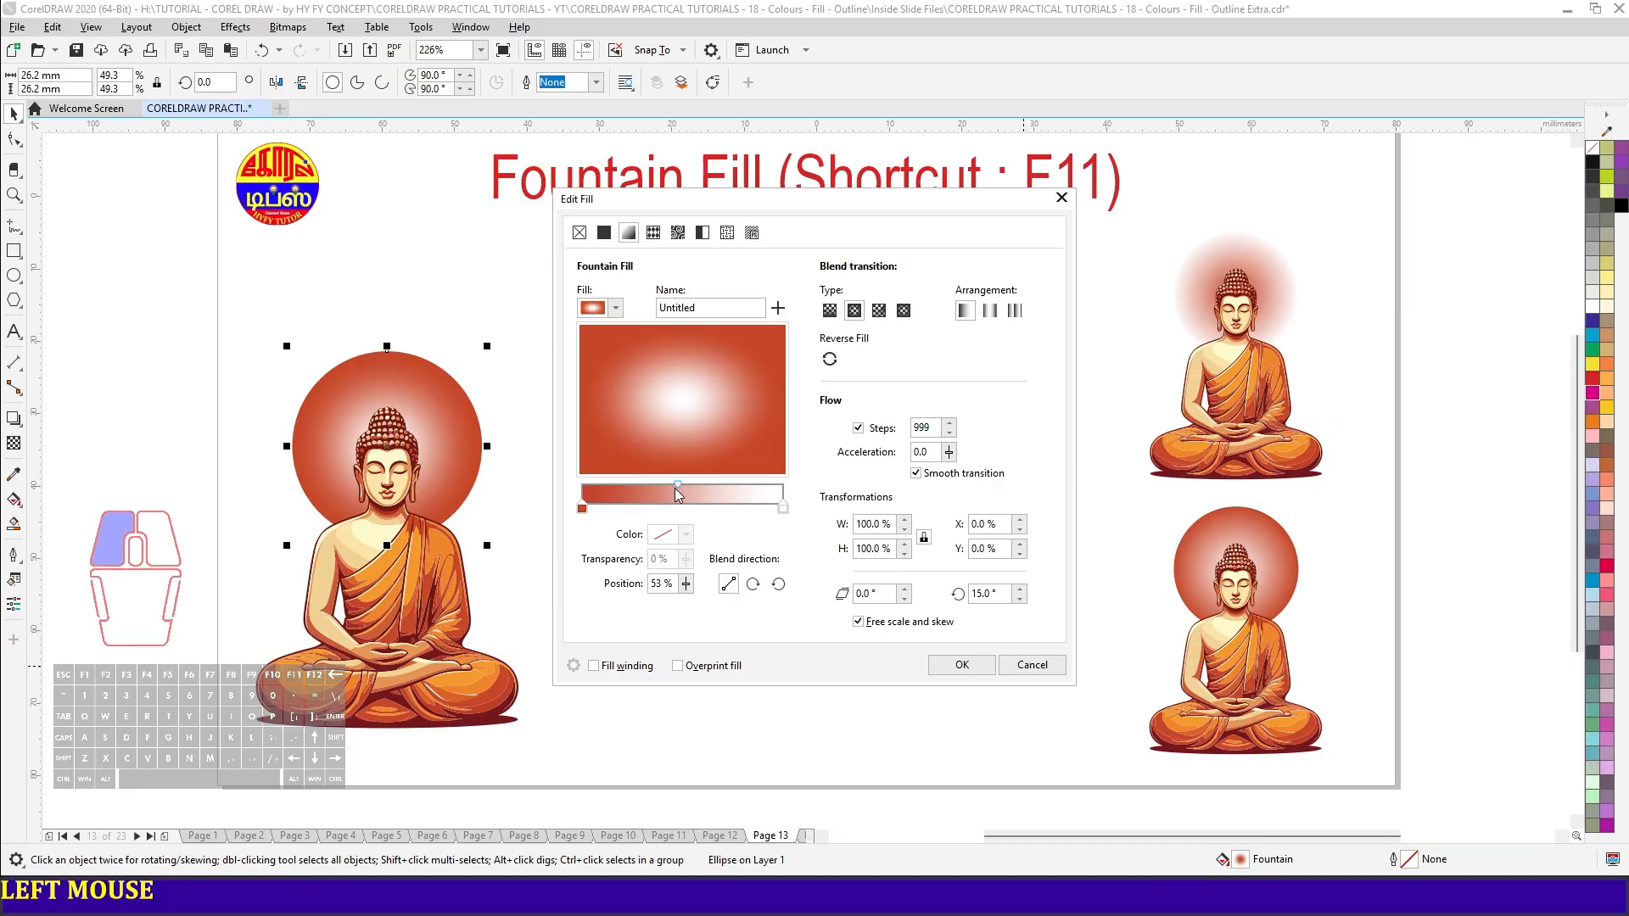
left_click_drag(685, 486, 782, 493)
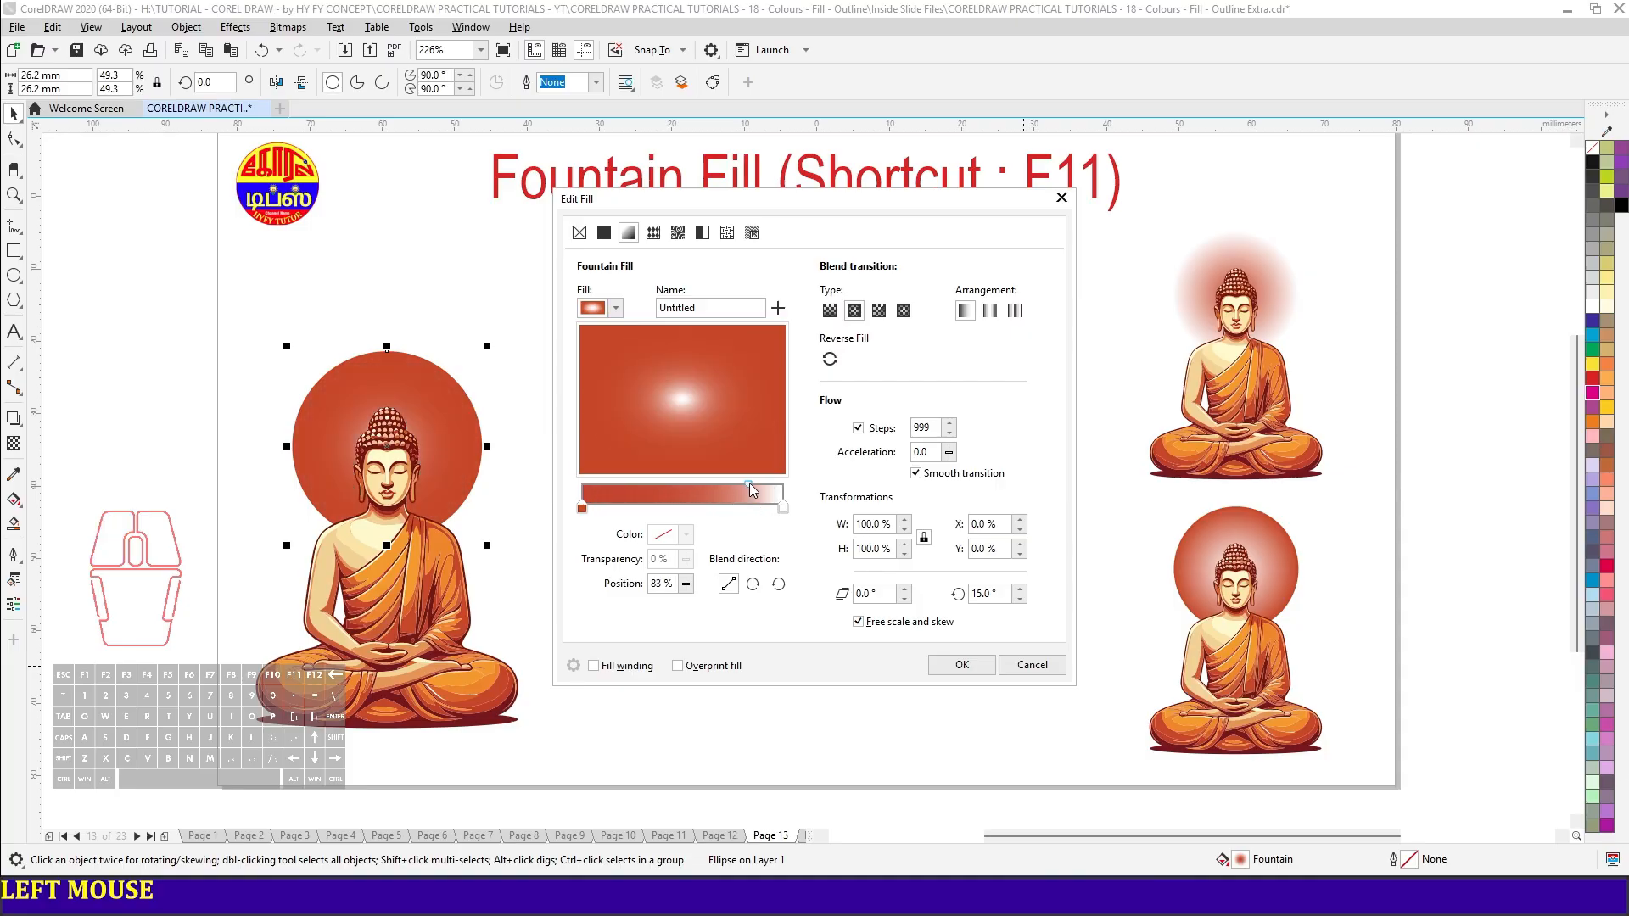
left_click_drag(750, 490, 682, 487)
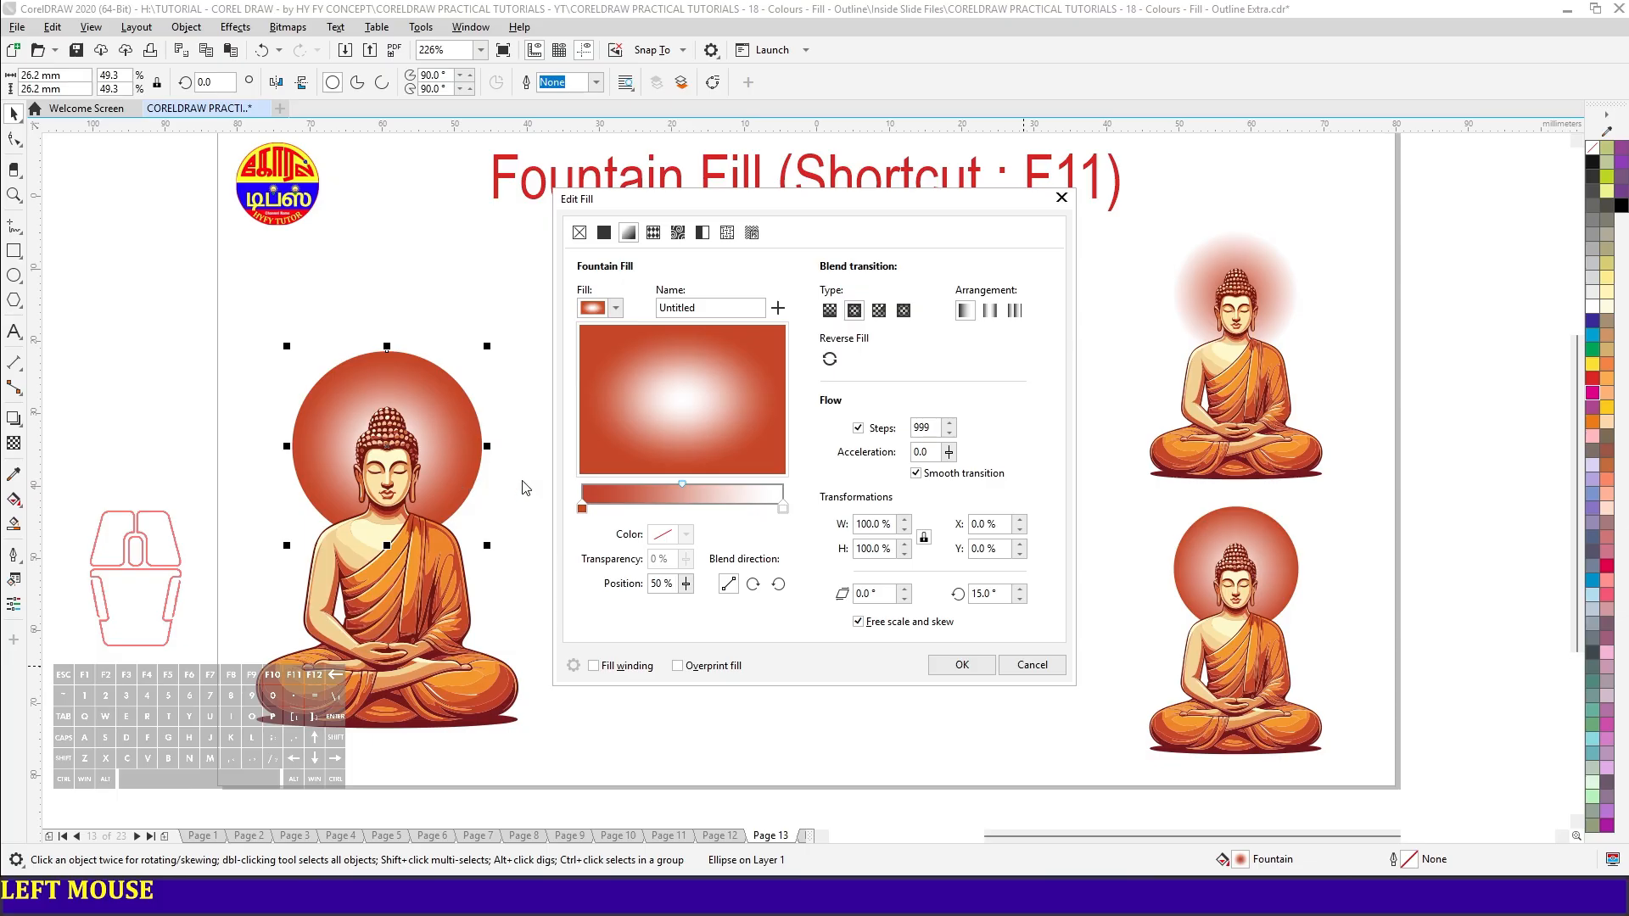
- Add an intermediate colour node at about 49% of the gradient and colour it light yellow #F6FF96
double_click(682, 508)
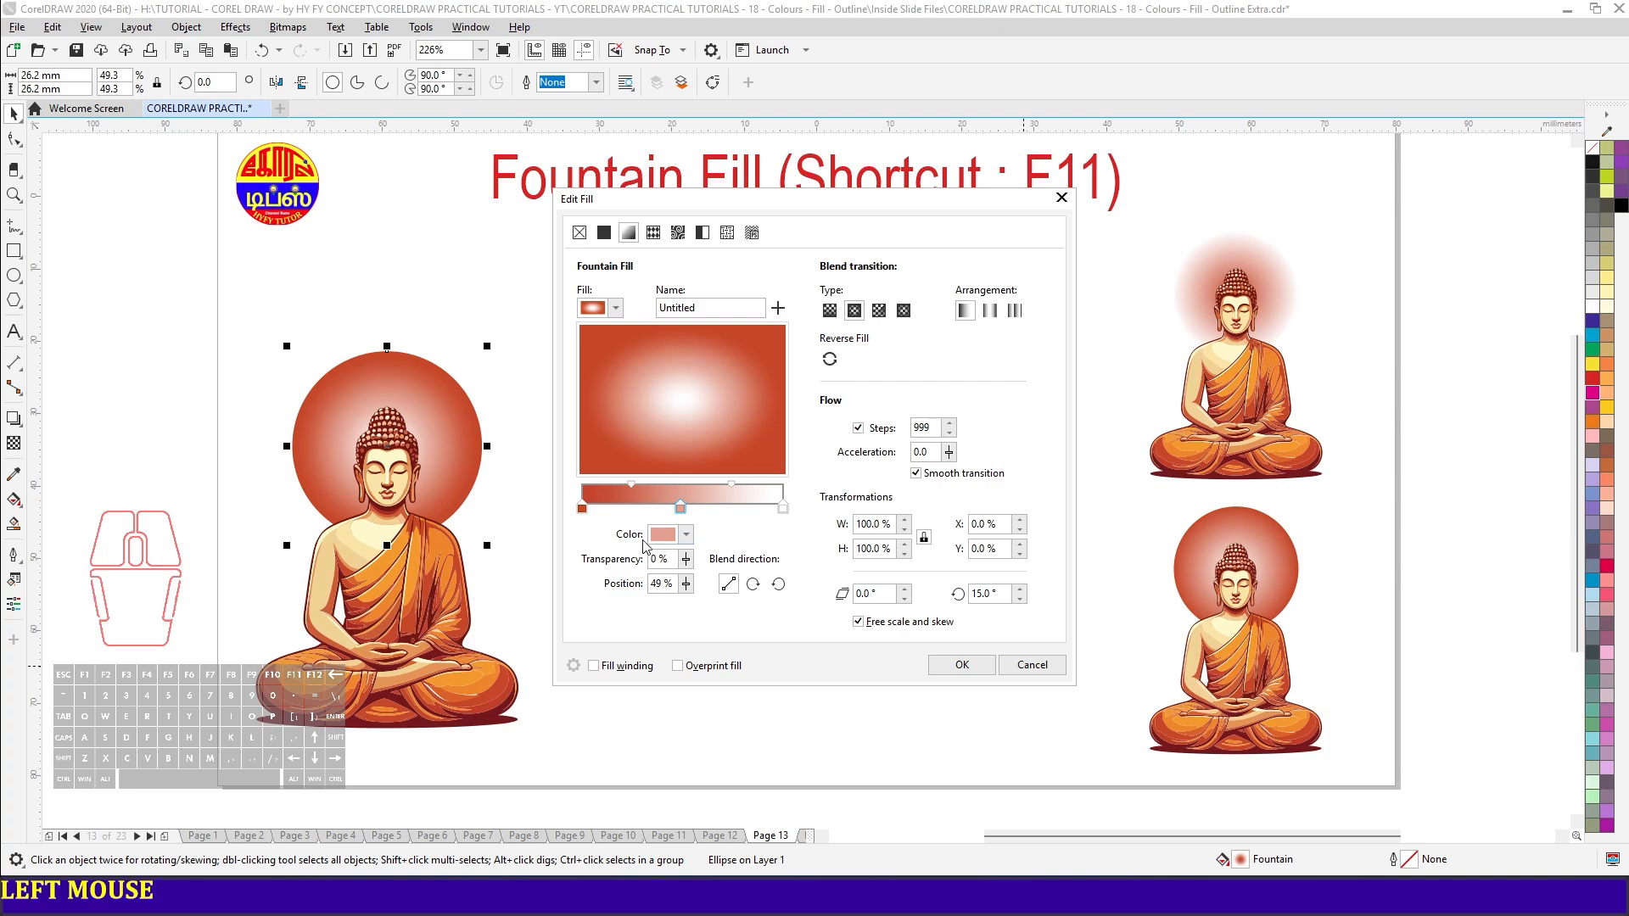
left_click(685, 534)
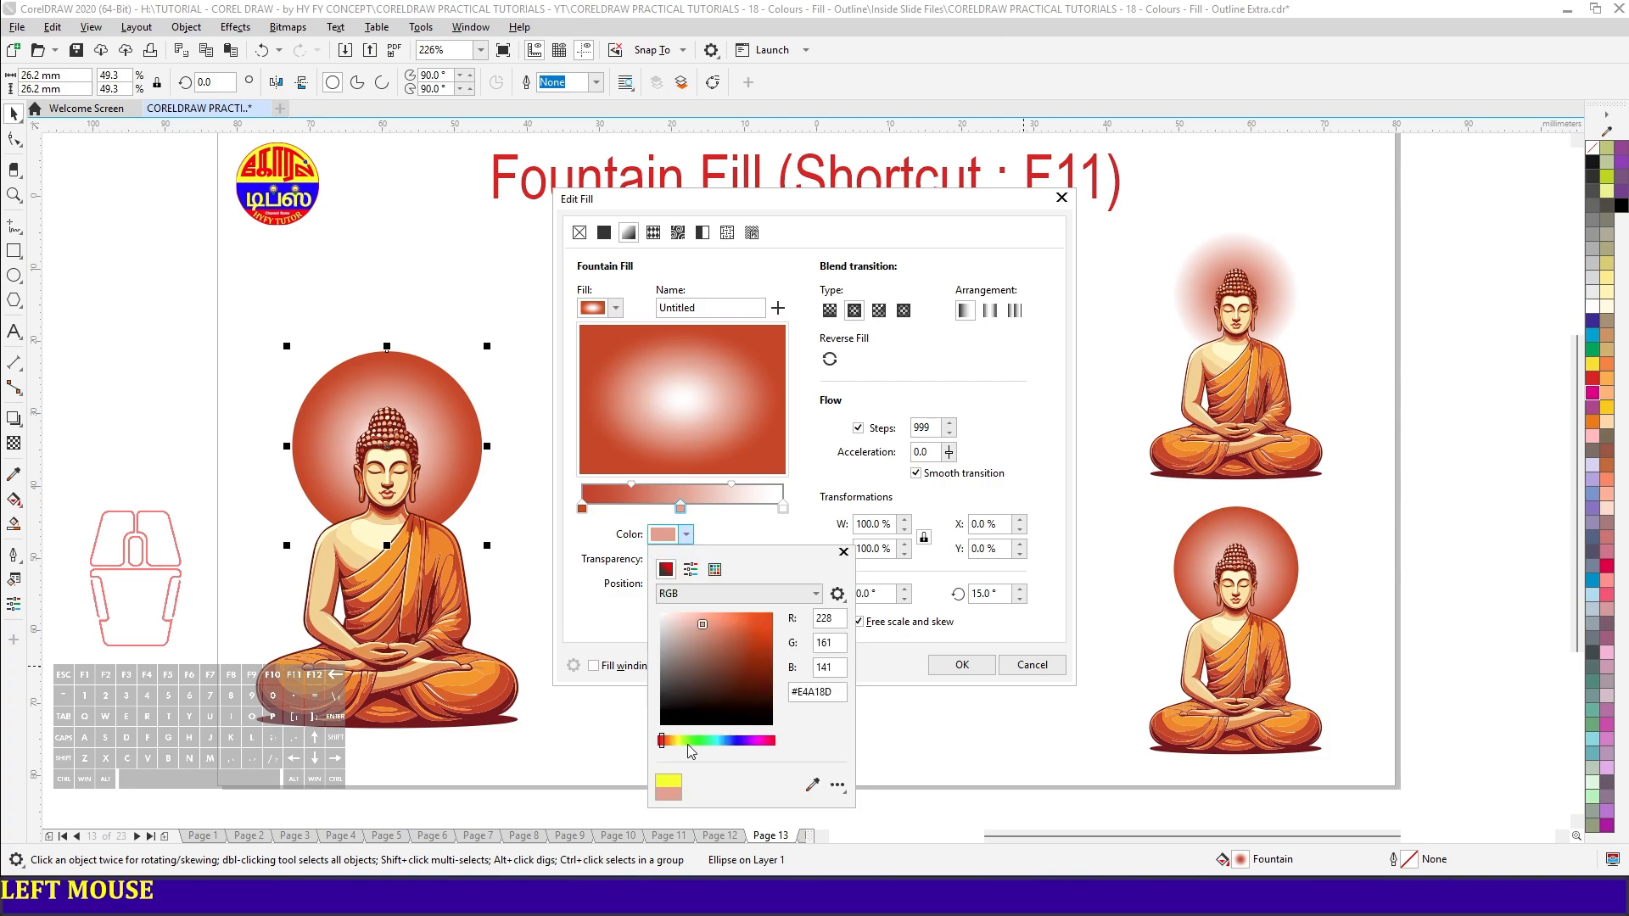
left_click(680, 742)
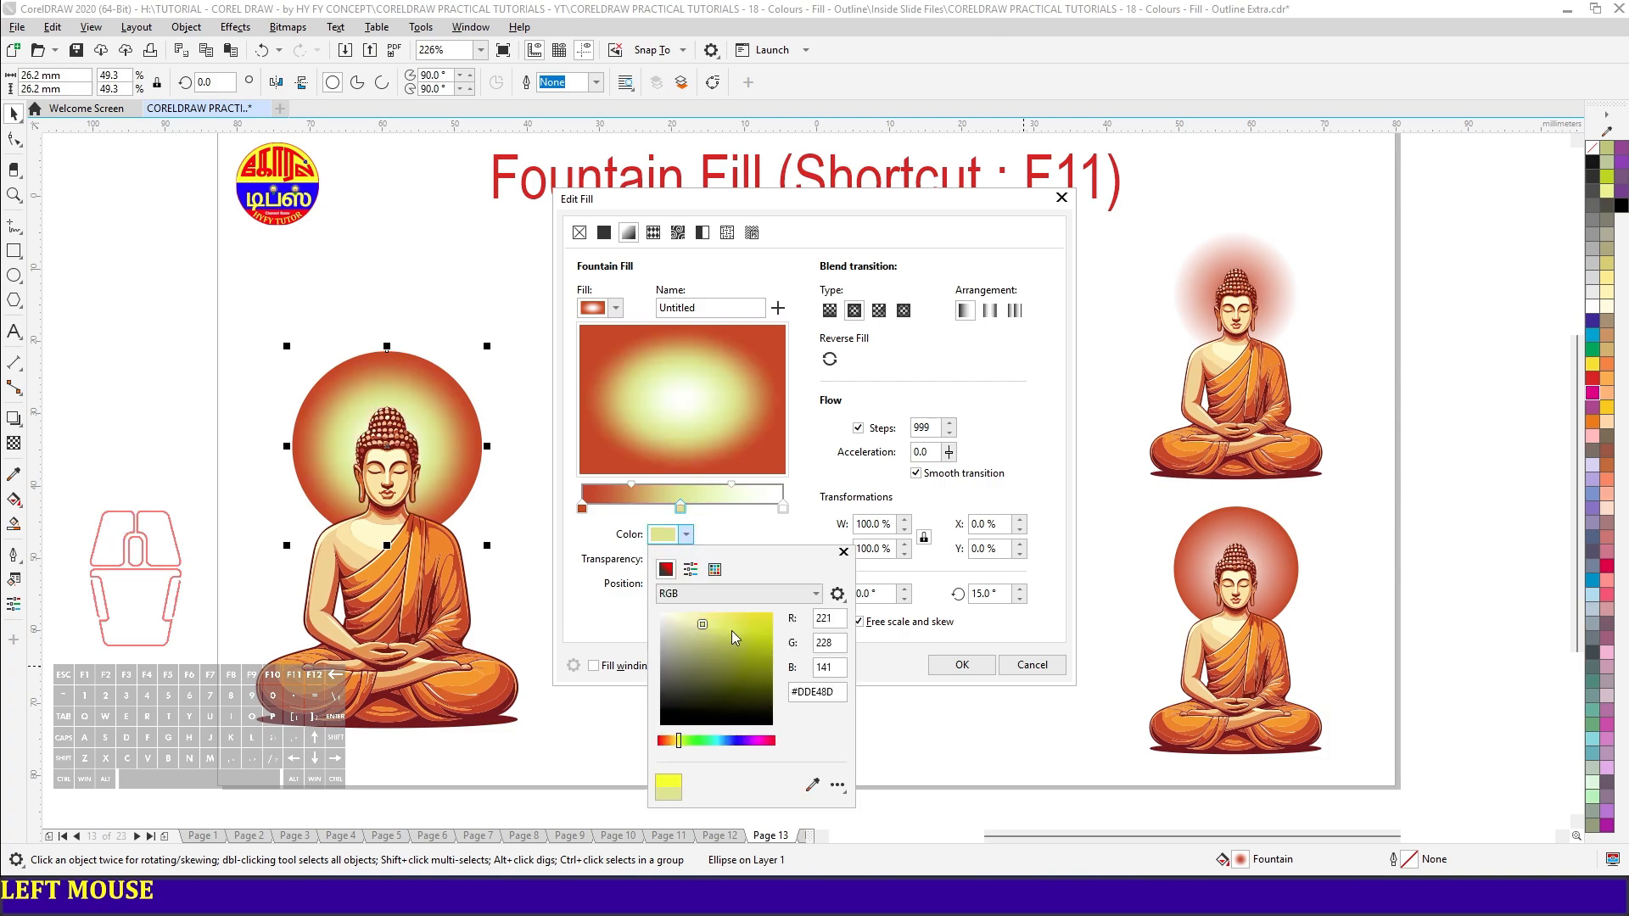
left_click_drag(732, 630, 706, 582)
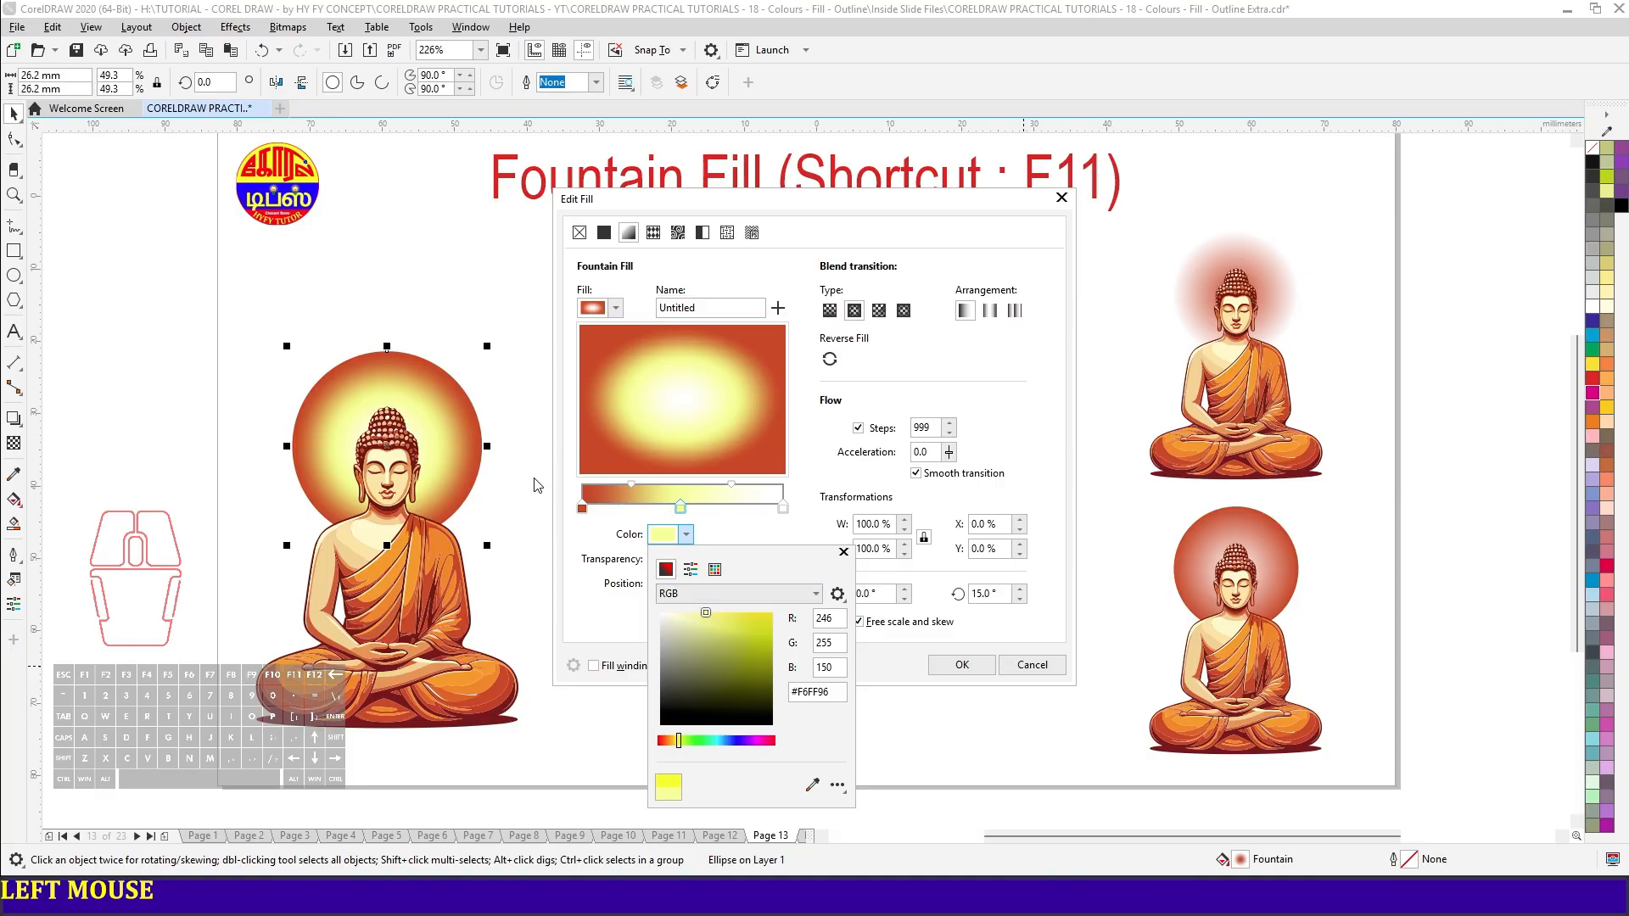
left_click(463, 510)
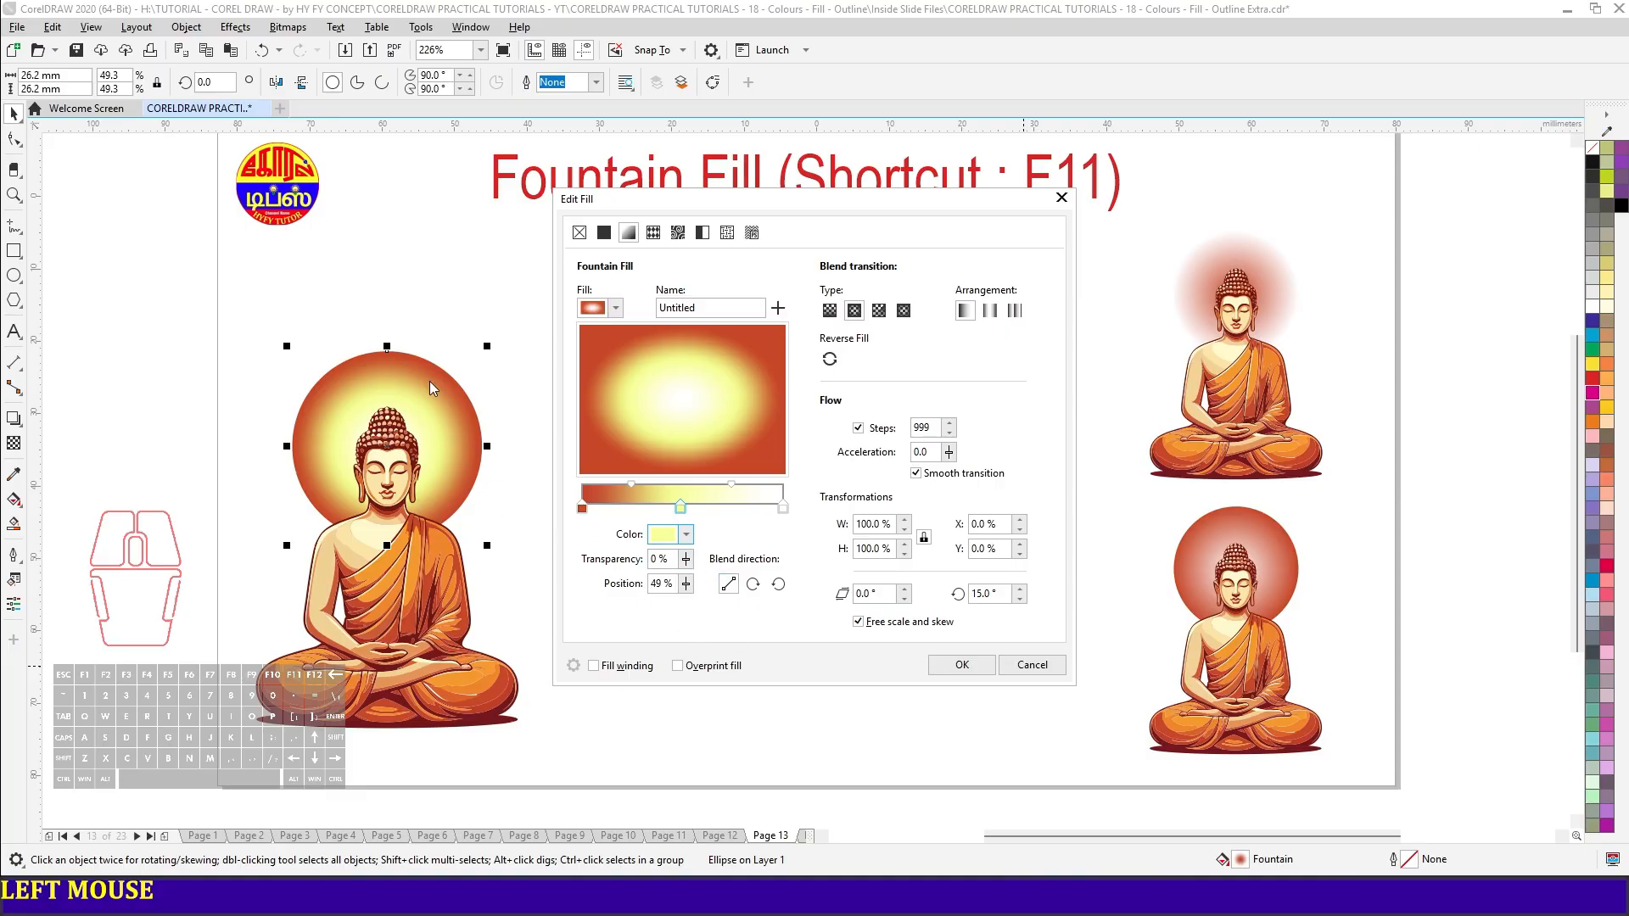
- Set the yellow middle node's transparency to 75%
double_click(667, 559)
type("75")
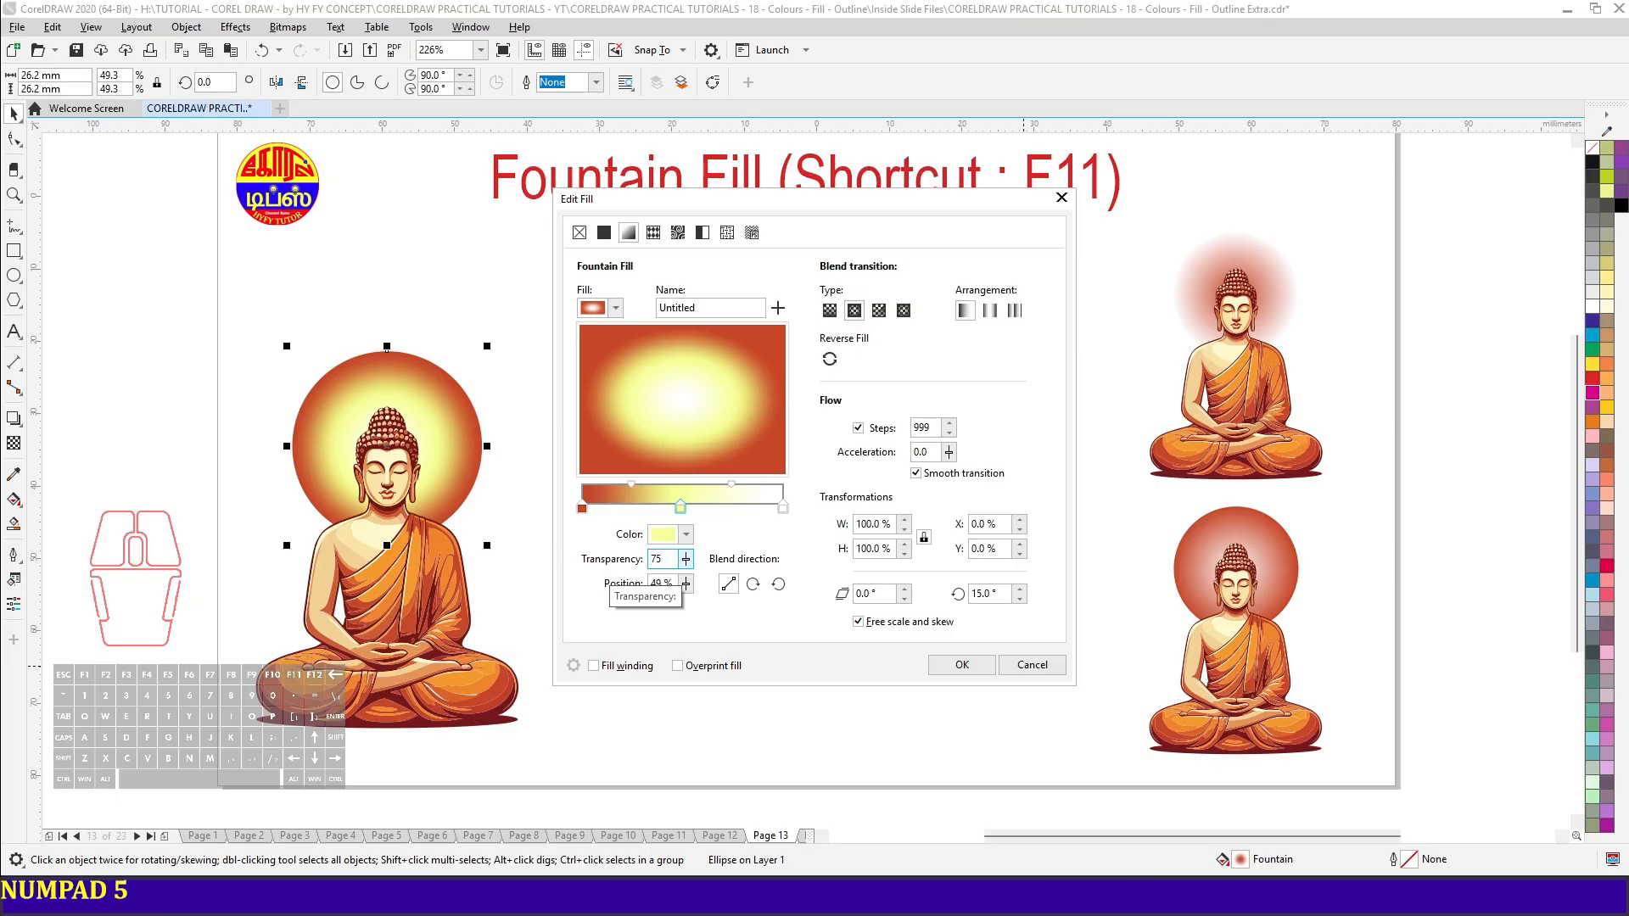
key("Tab")
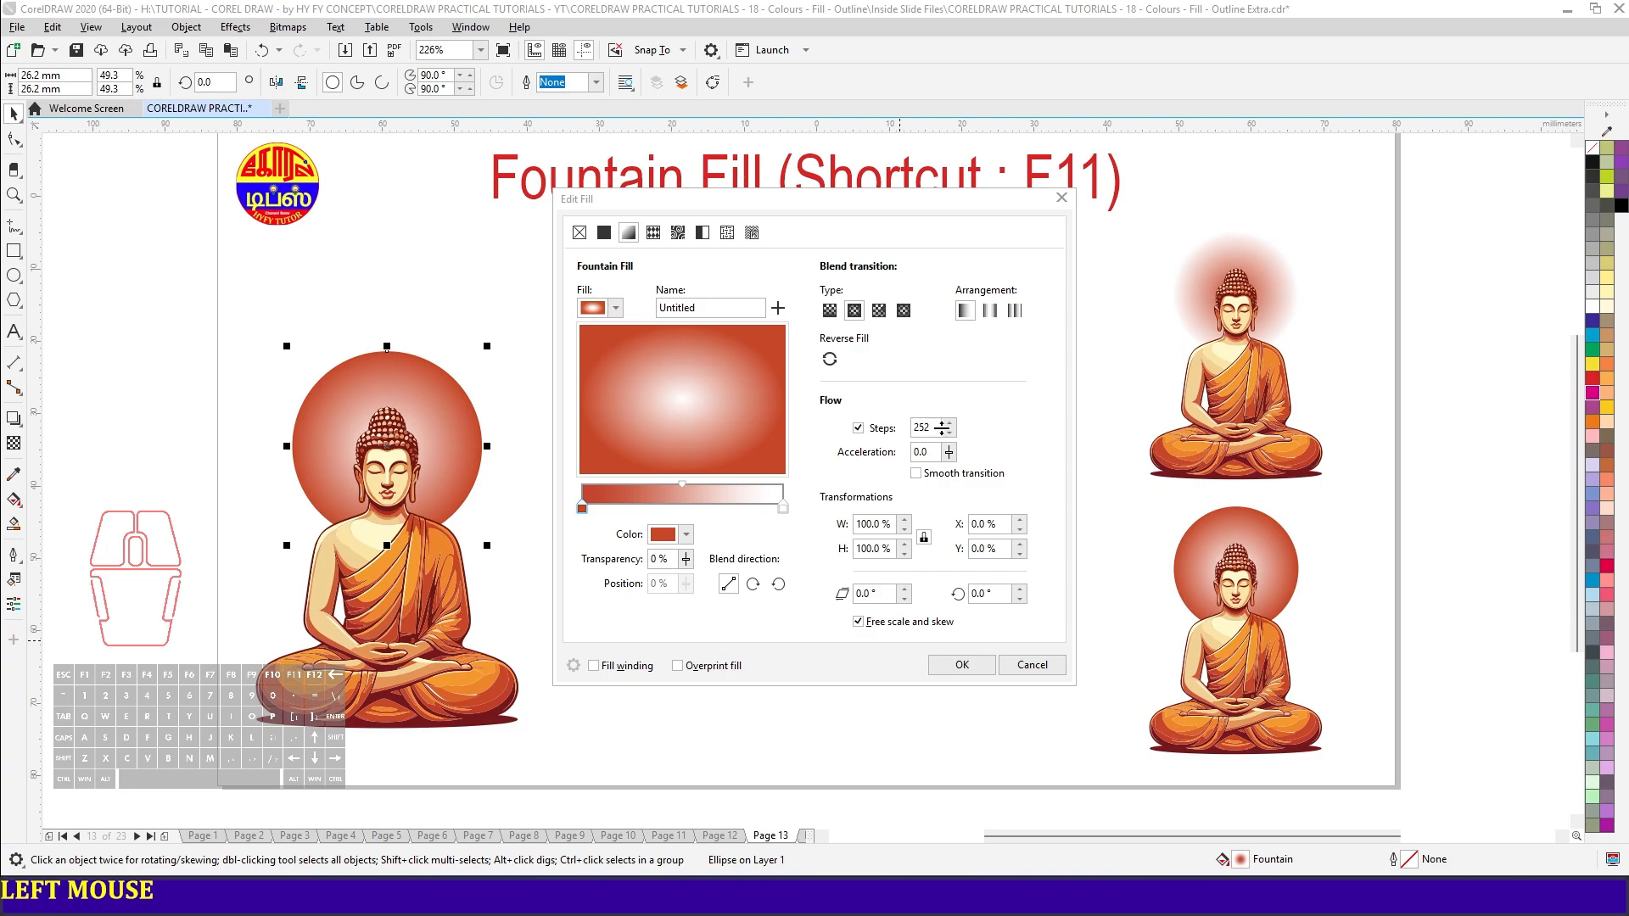
- Set the fountain fill to 999 steps and enable Smooth transition
double_click(933, 427)
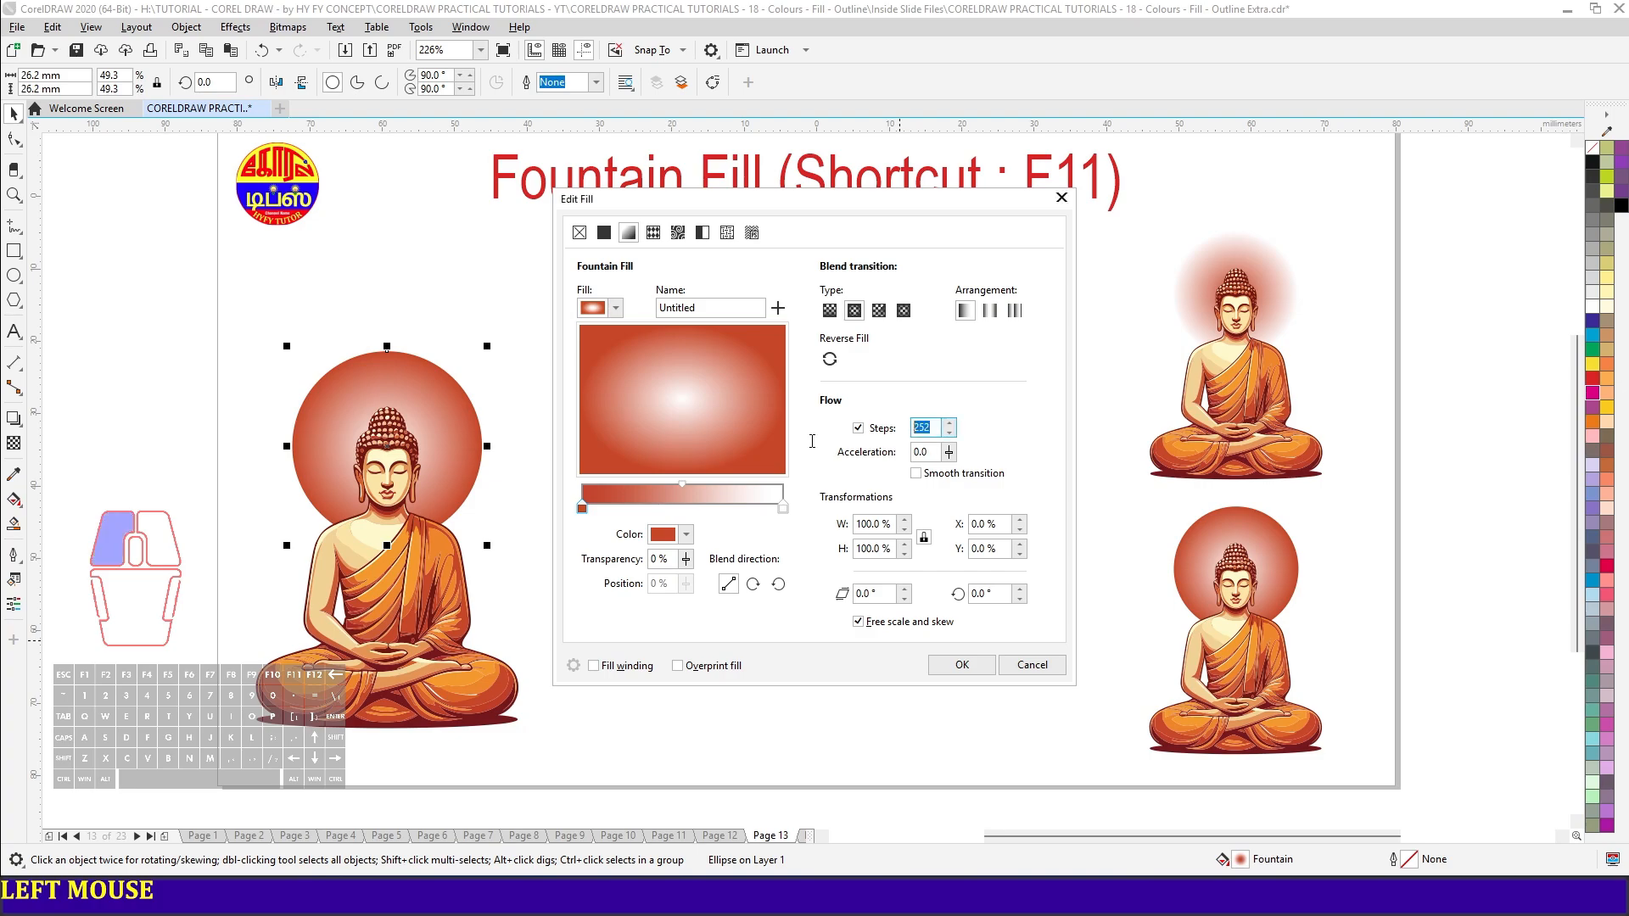
type("999")
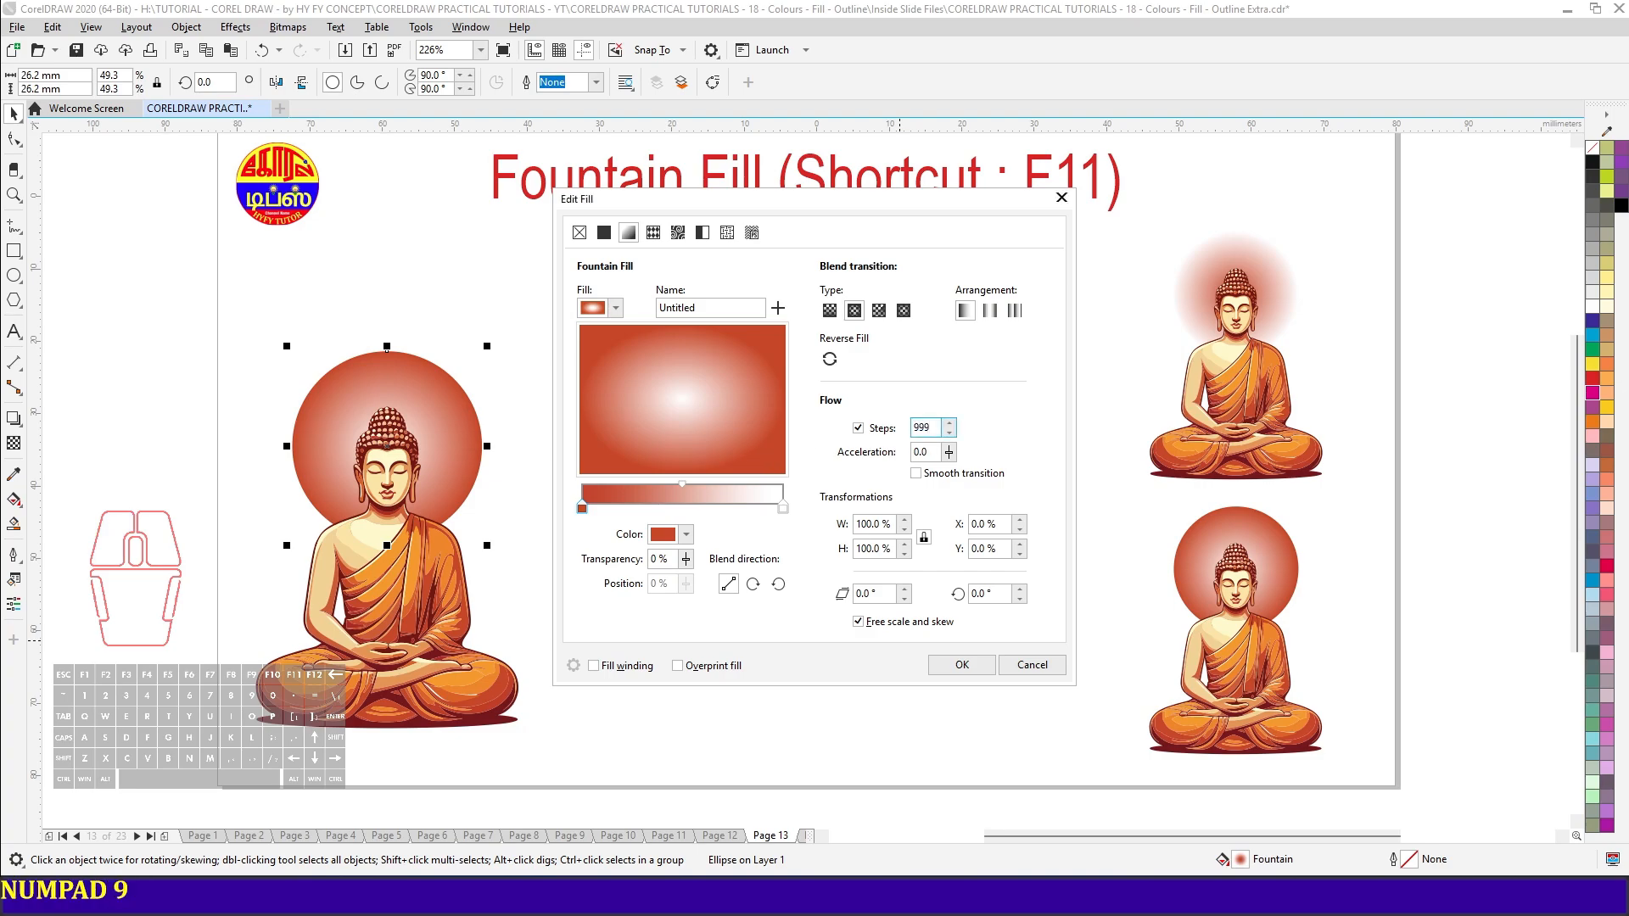
key("Tab")
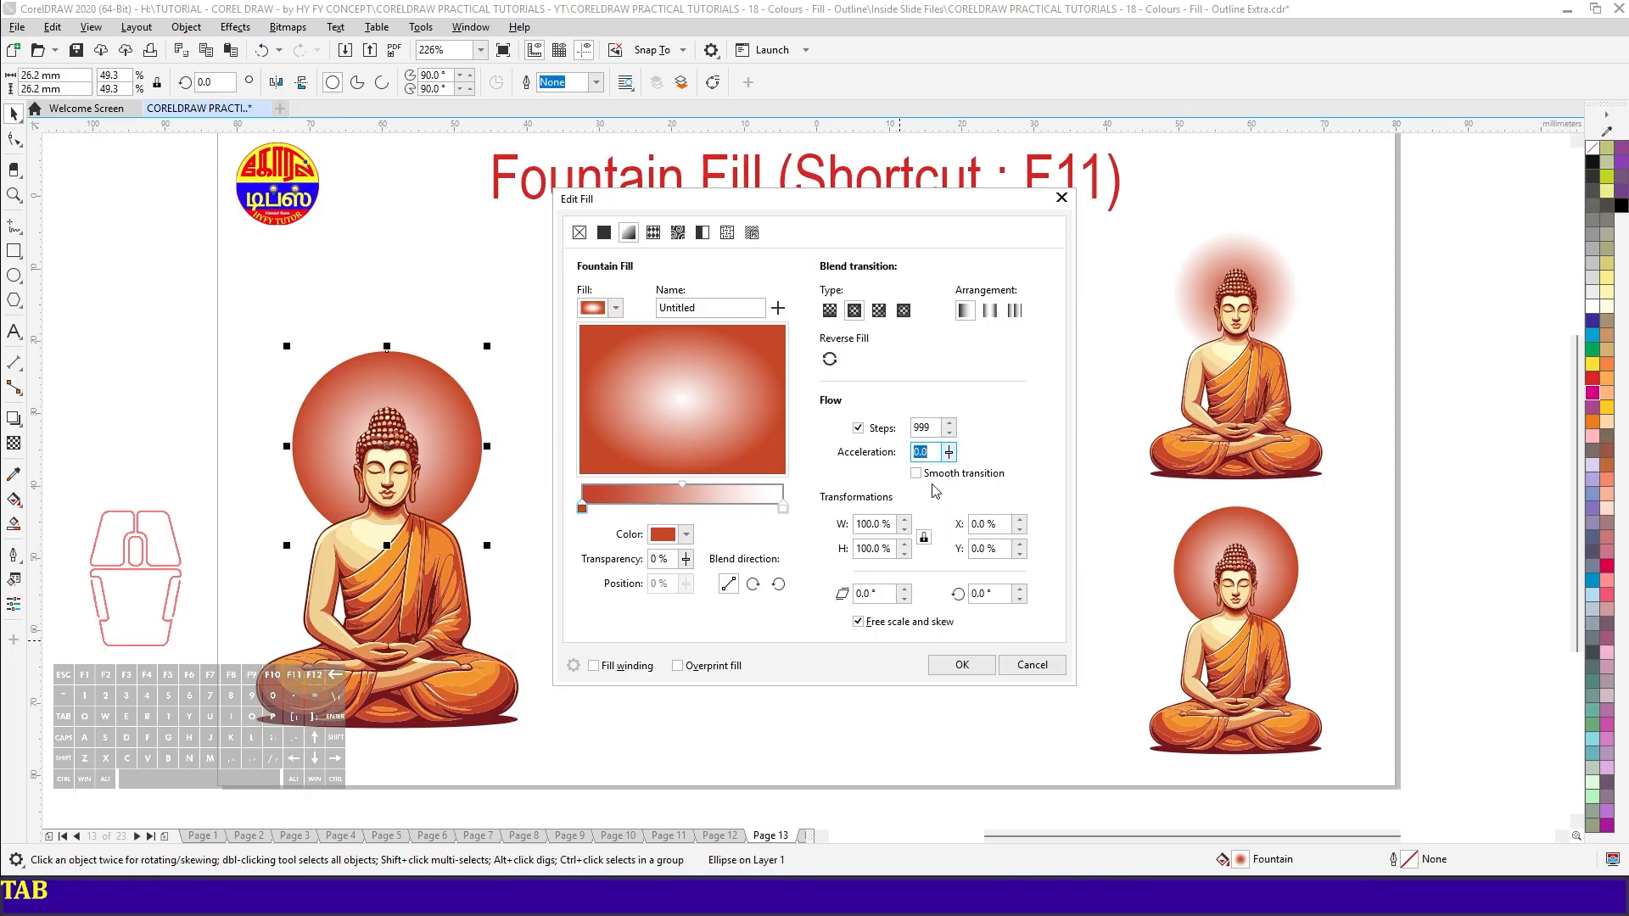
left_click(917, 475)
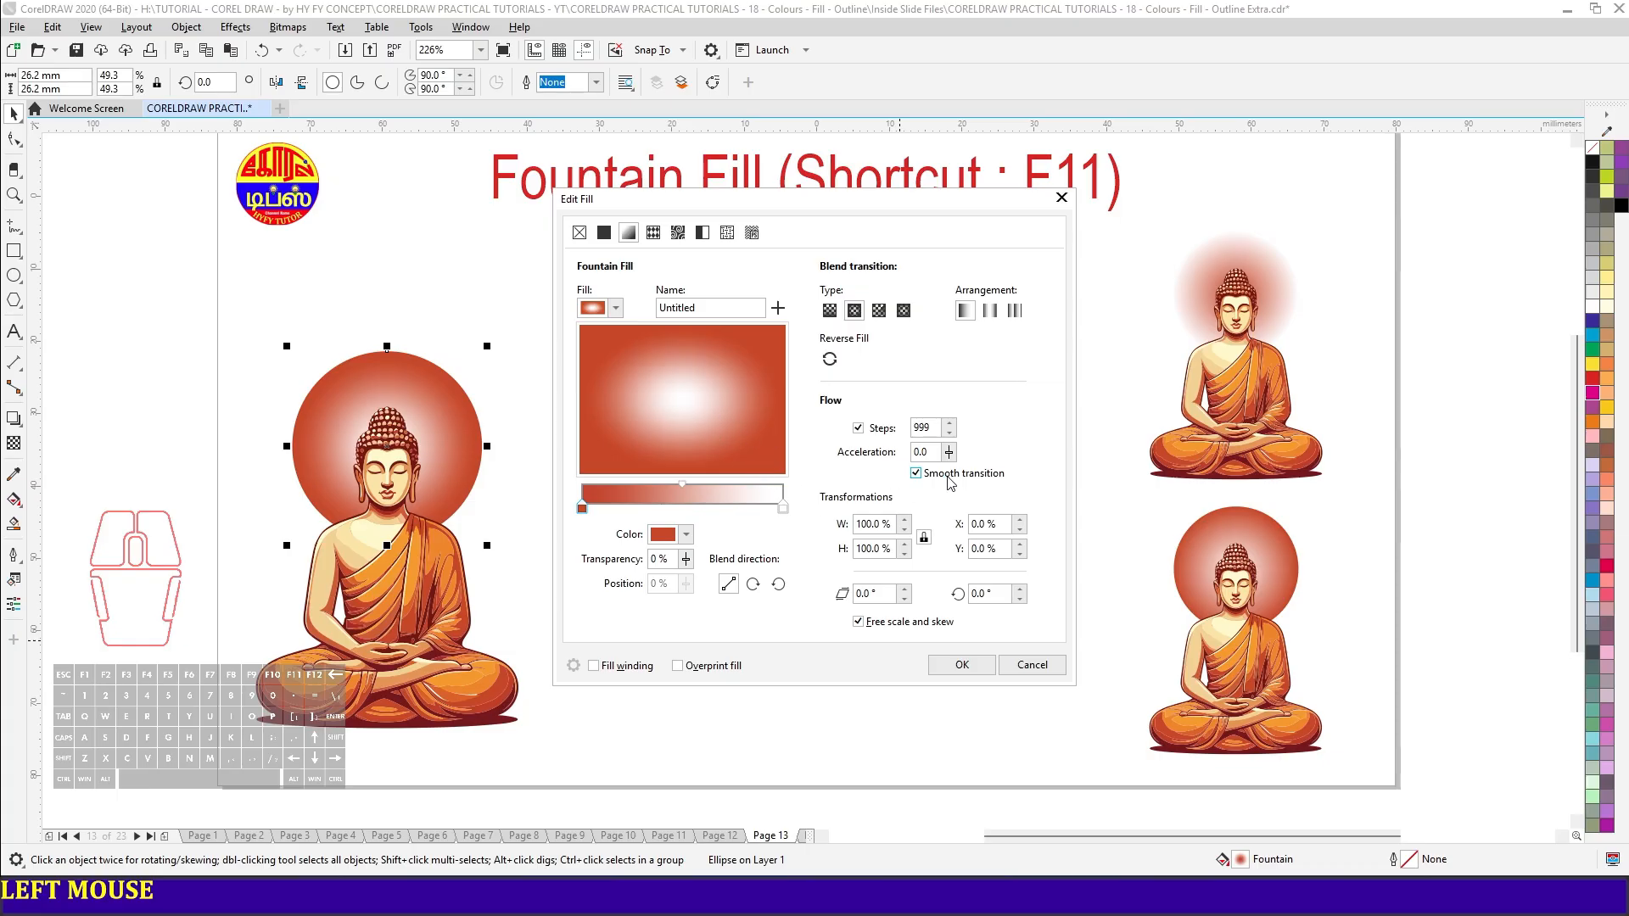
- Shift the gradient centre upward, with a horizontal offset of 0% and a vertical offset of 20%
key("End")
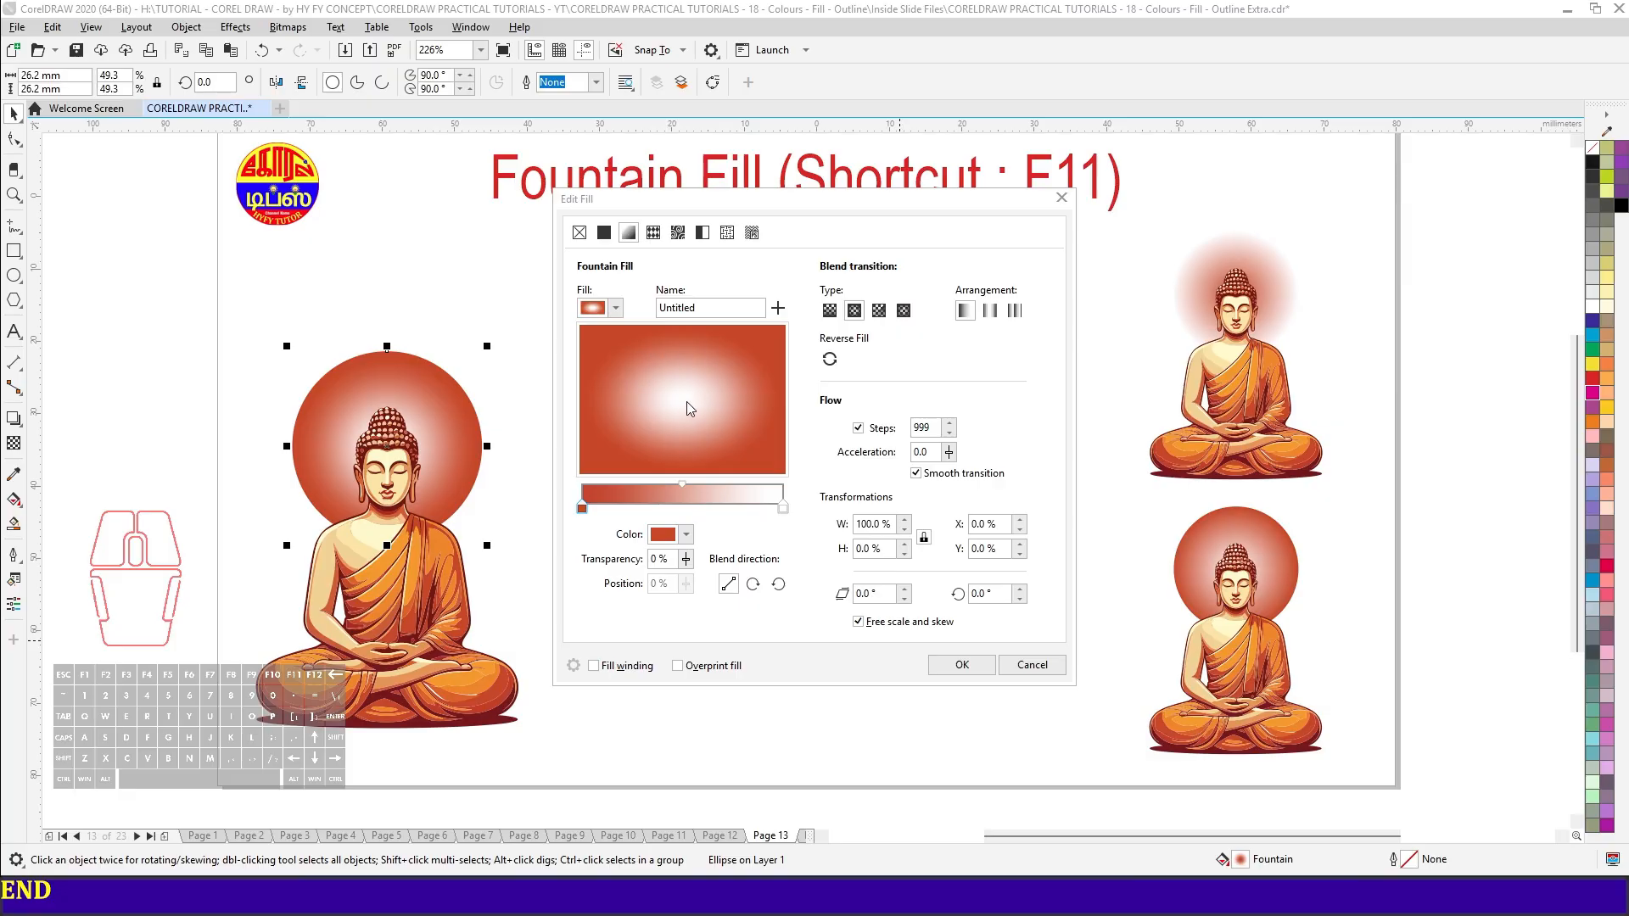
left_click_drag(686, 403, 690, 384)
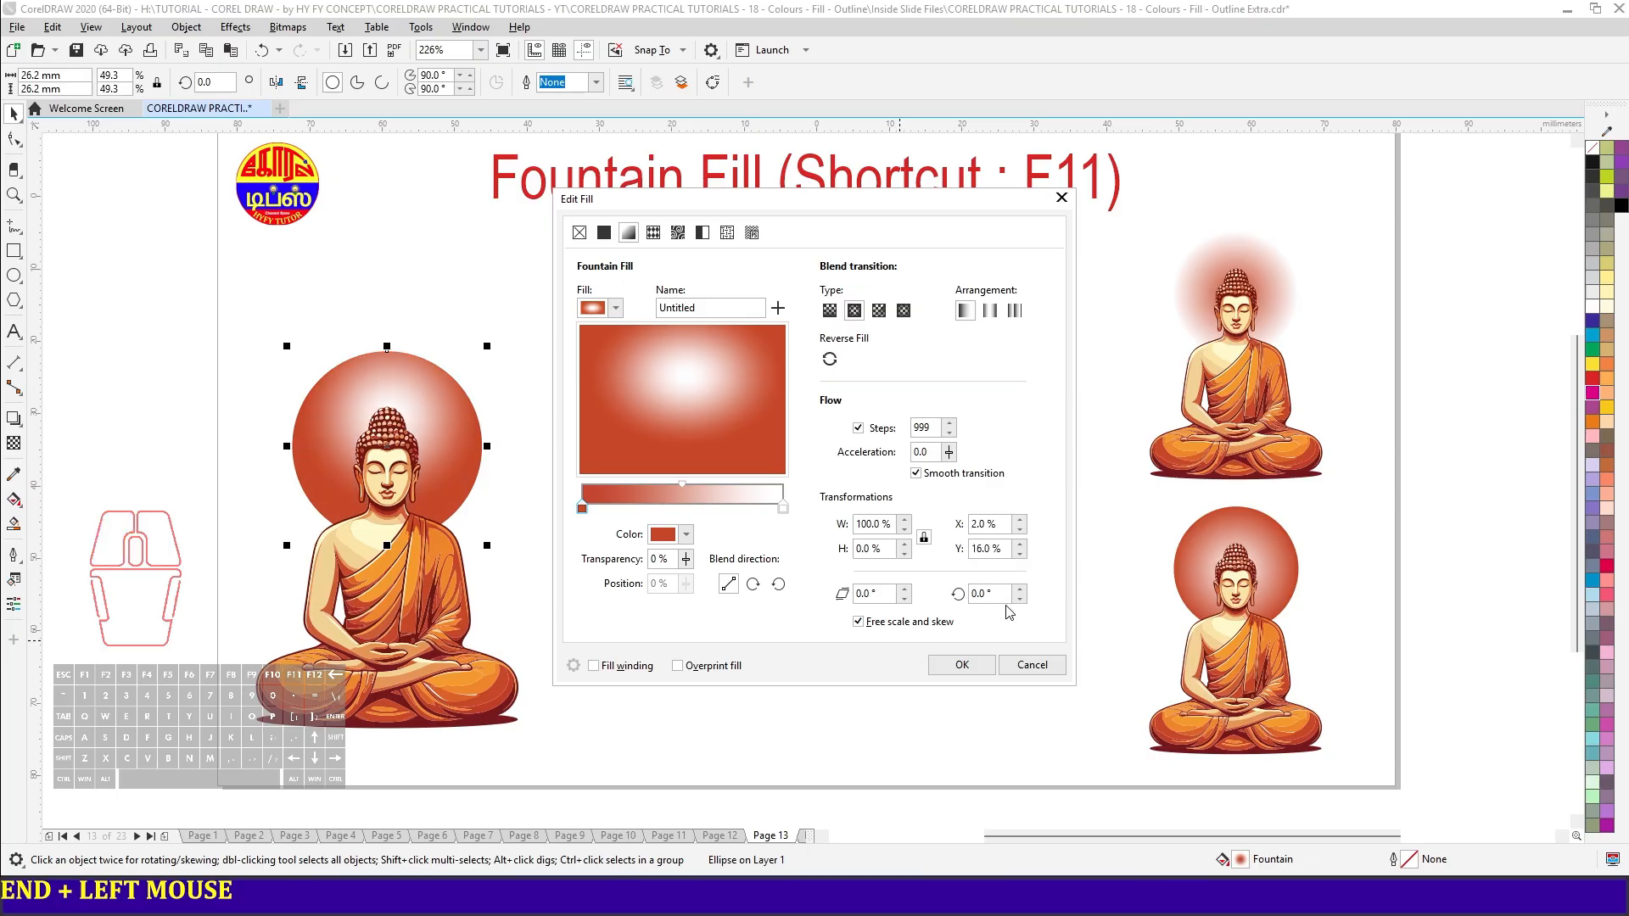
double_click(1001, 527)
type("0")
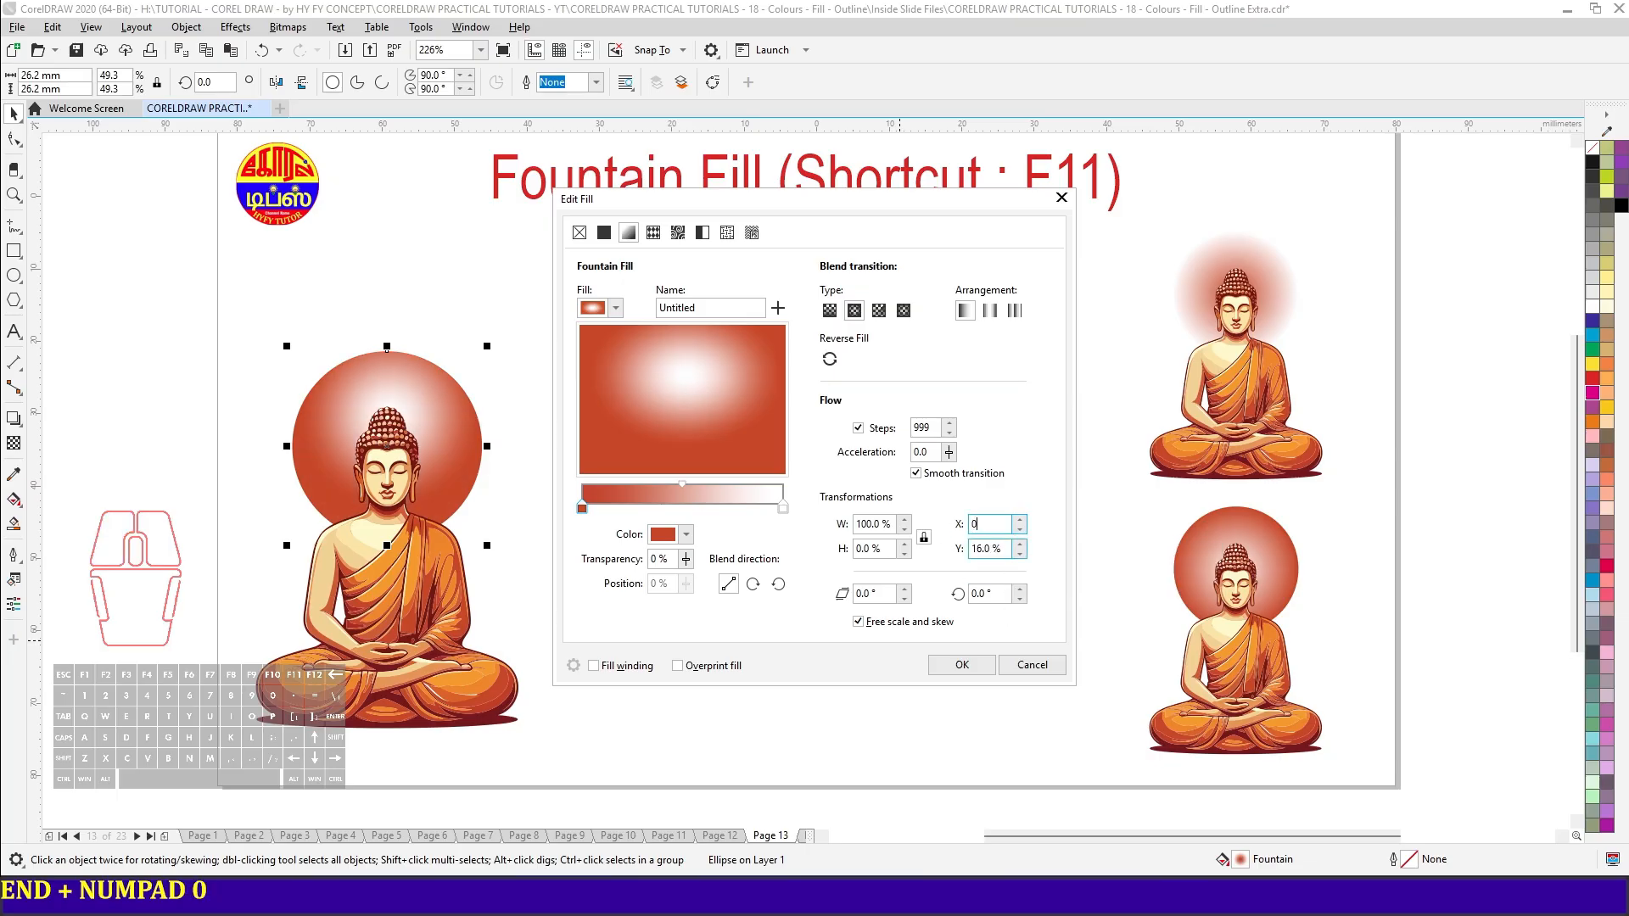
key("Tab")
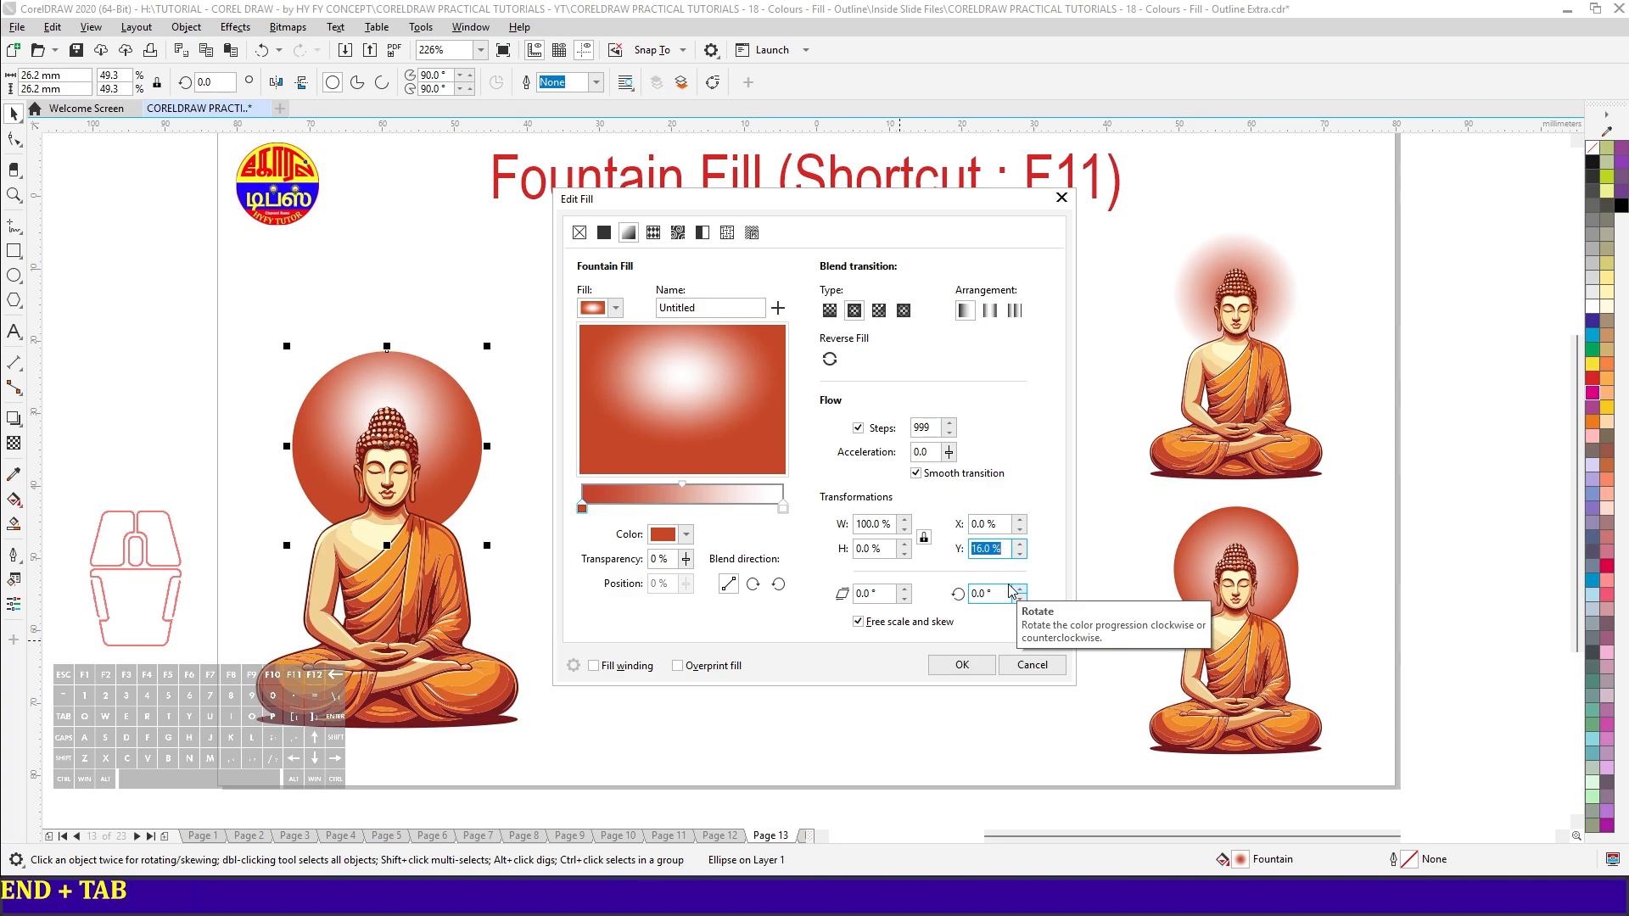
type("20")
key("Tab")
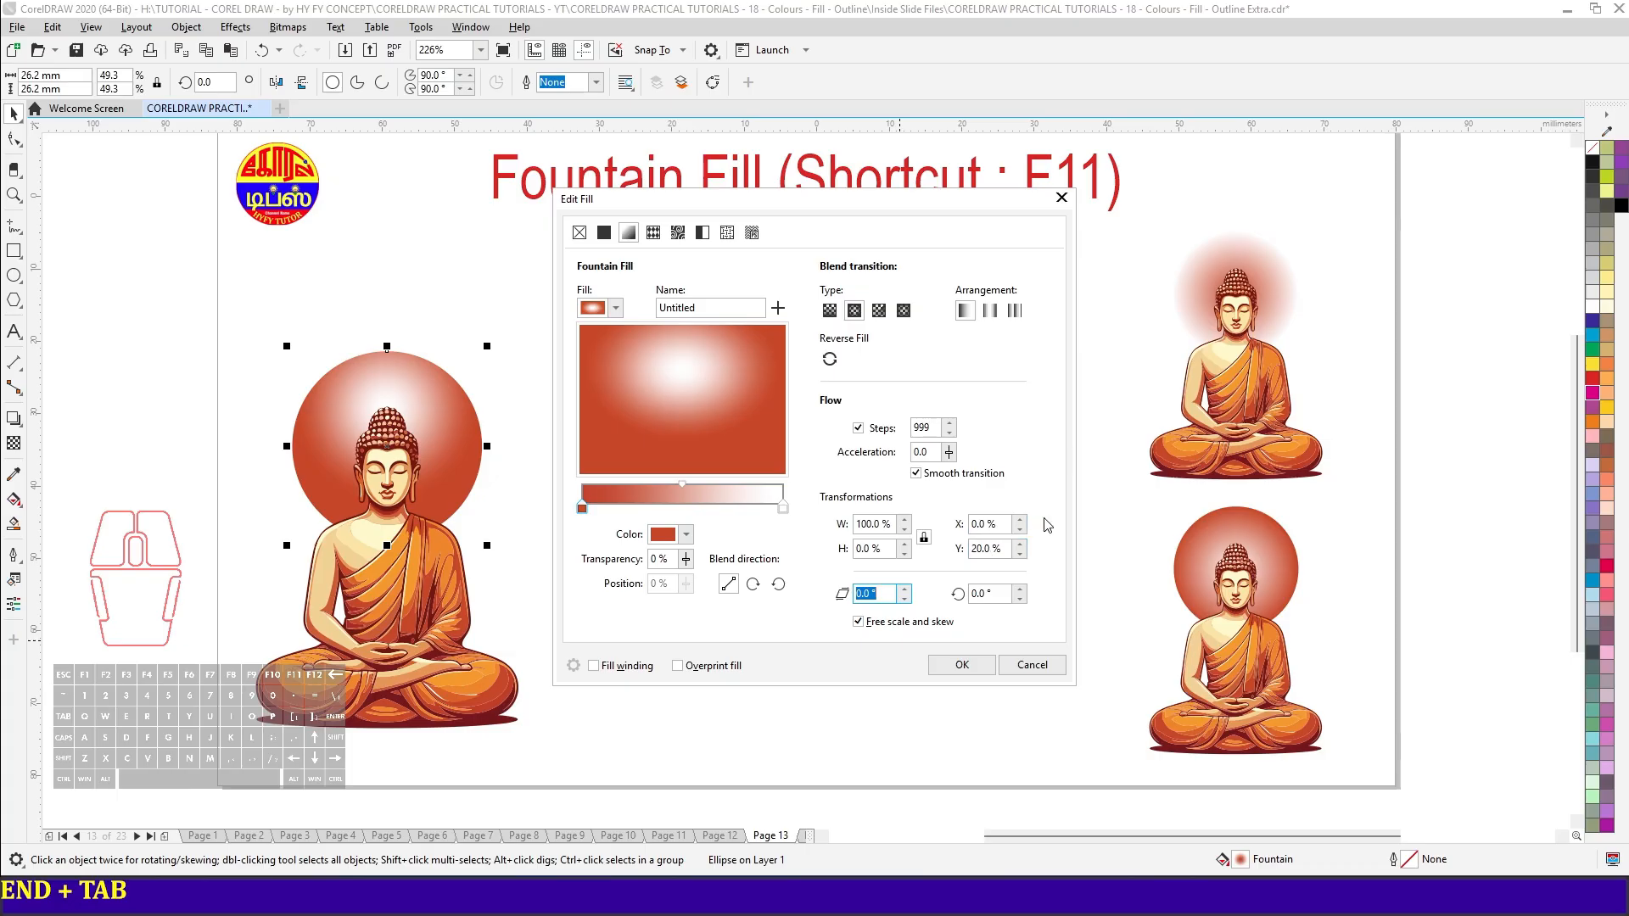
left_click(861, 595)
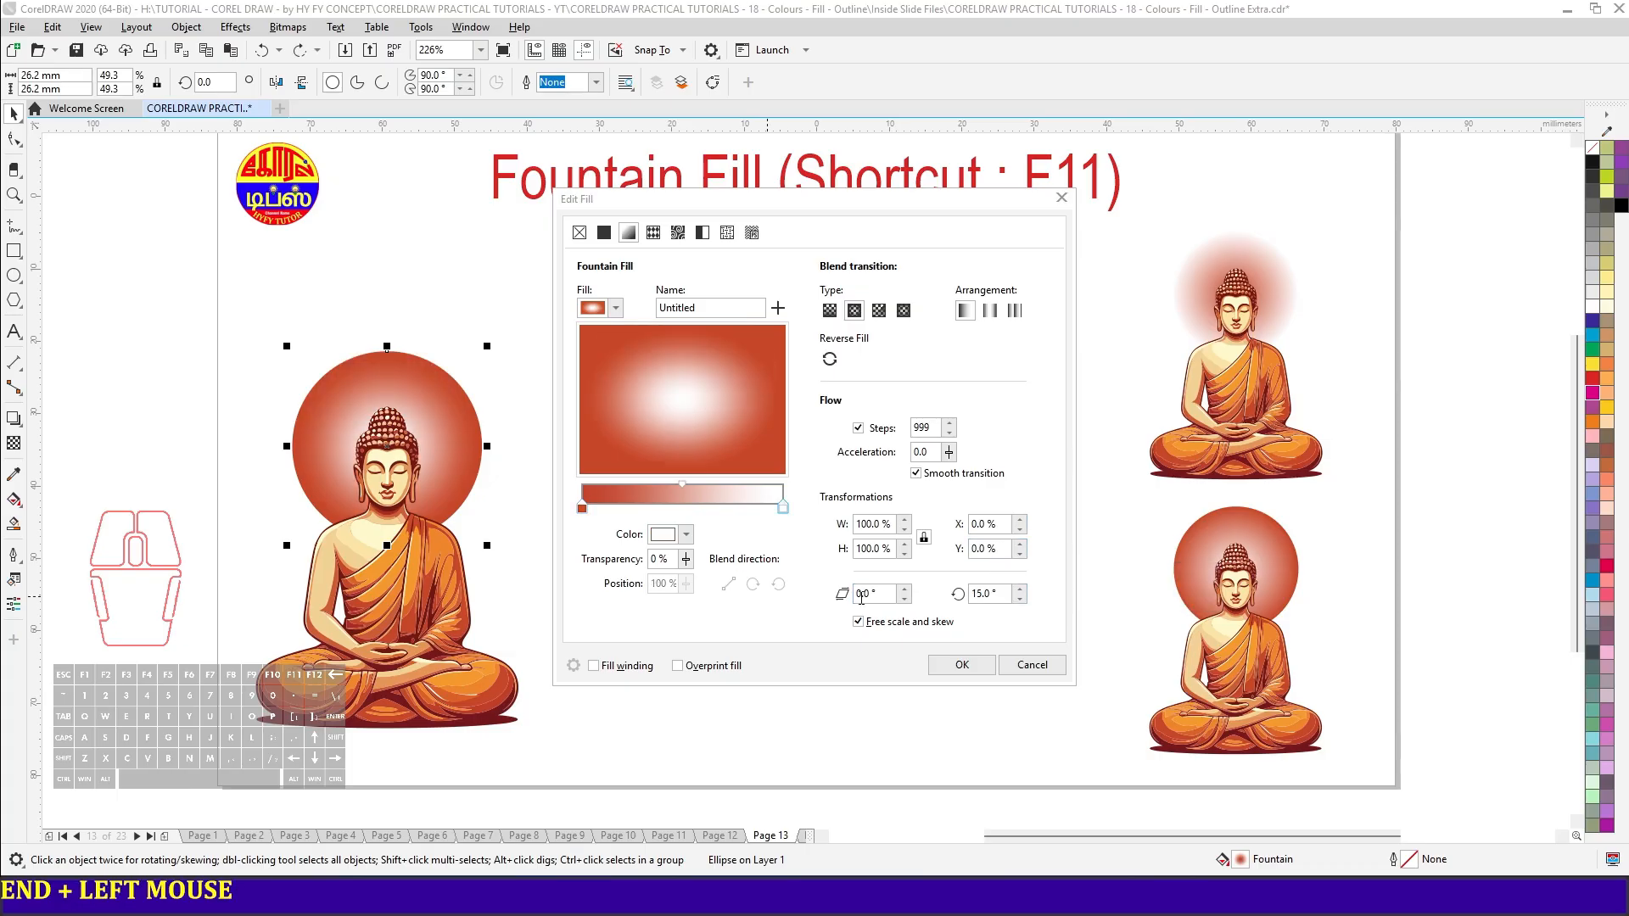
- Recolour the gradient's white end node dark blue and set the fill's skew to 25°
left_click(784, 508)
left_click(686, 533)
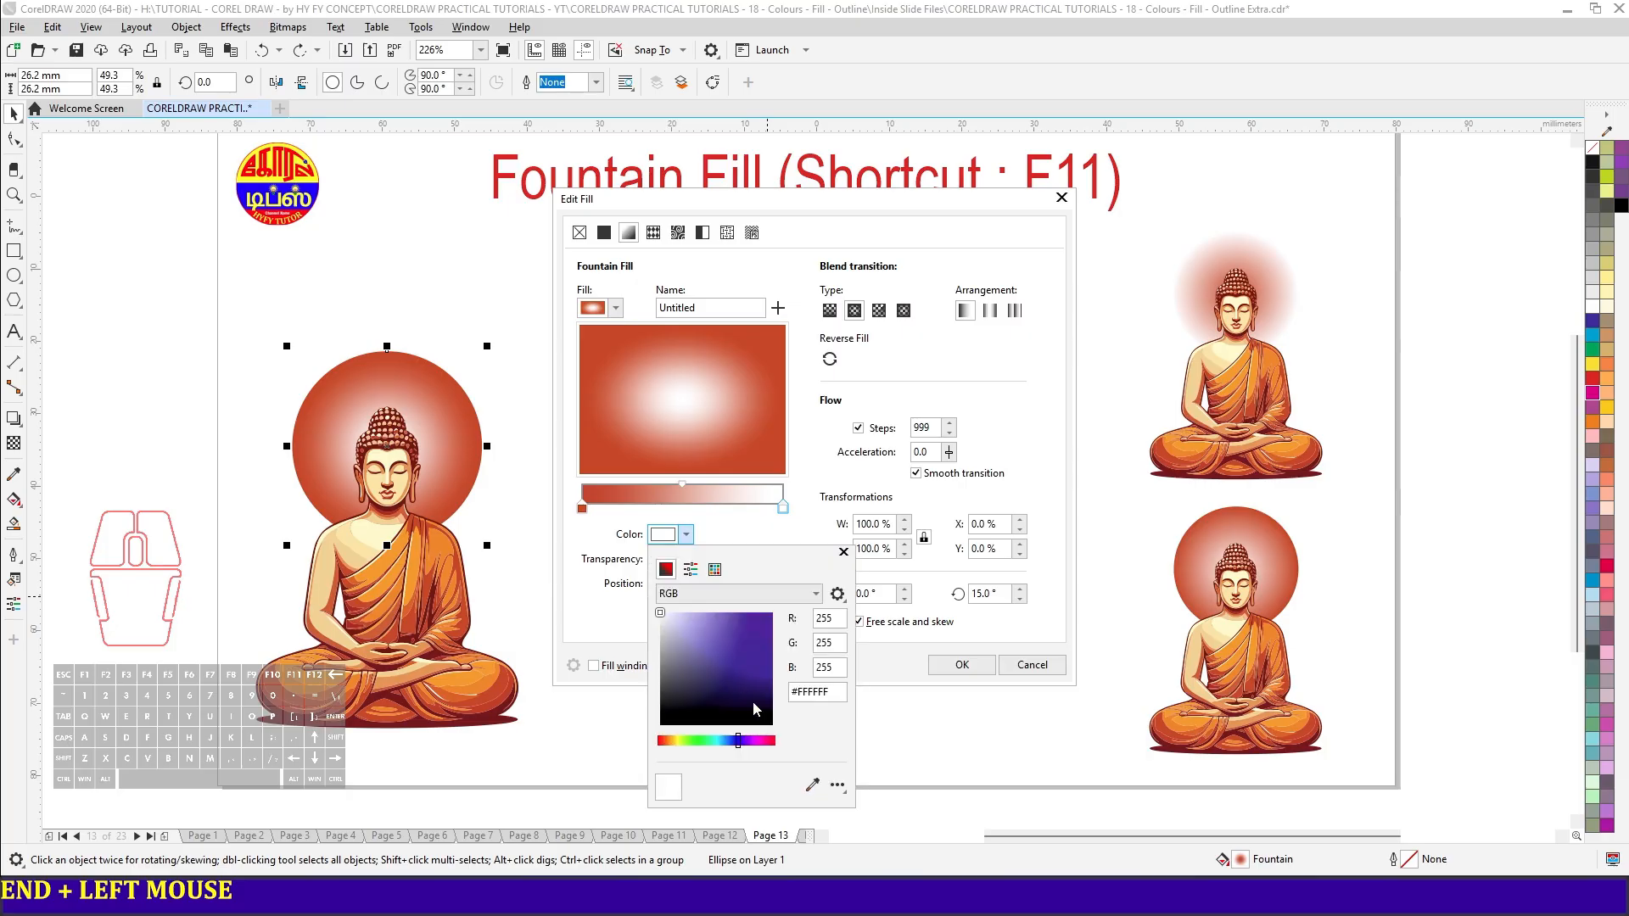
left_click(766, 653)
left_click(761, 633)
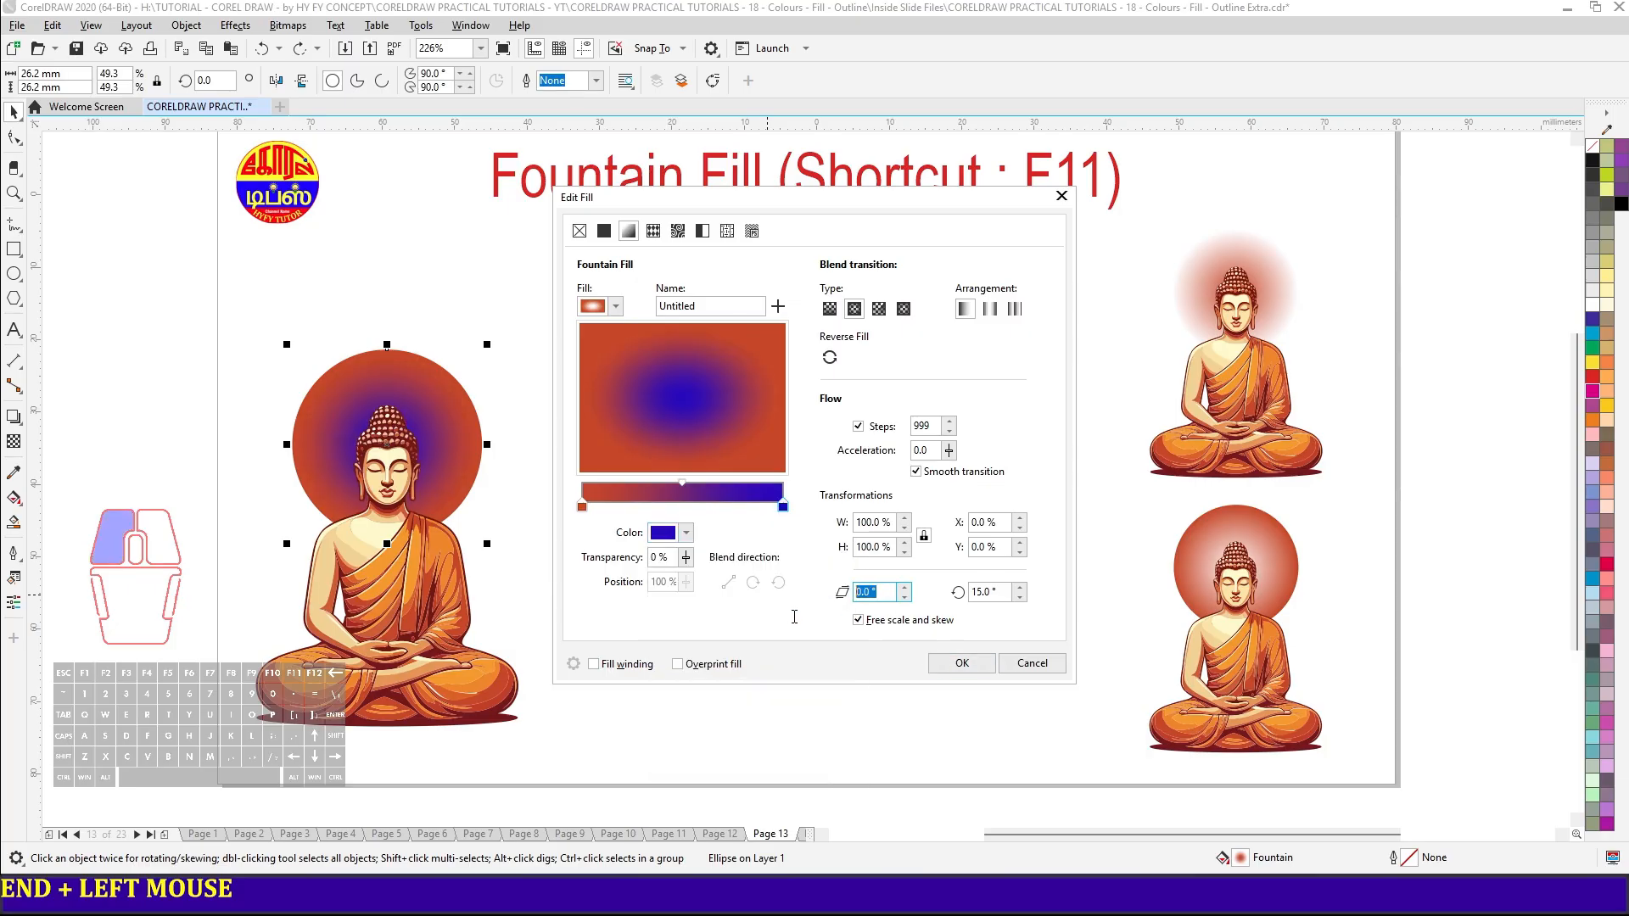
type("25")
key("Tab")
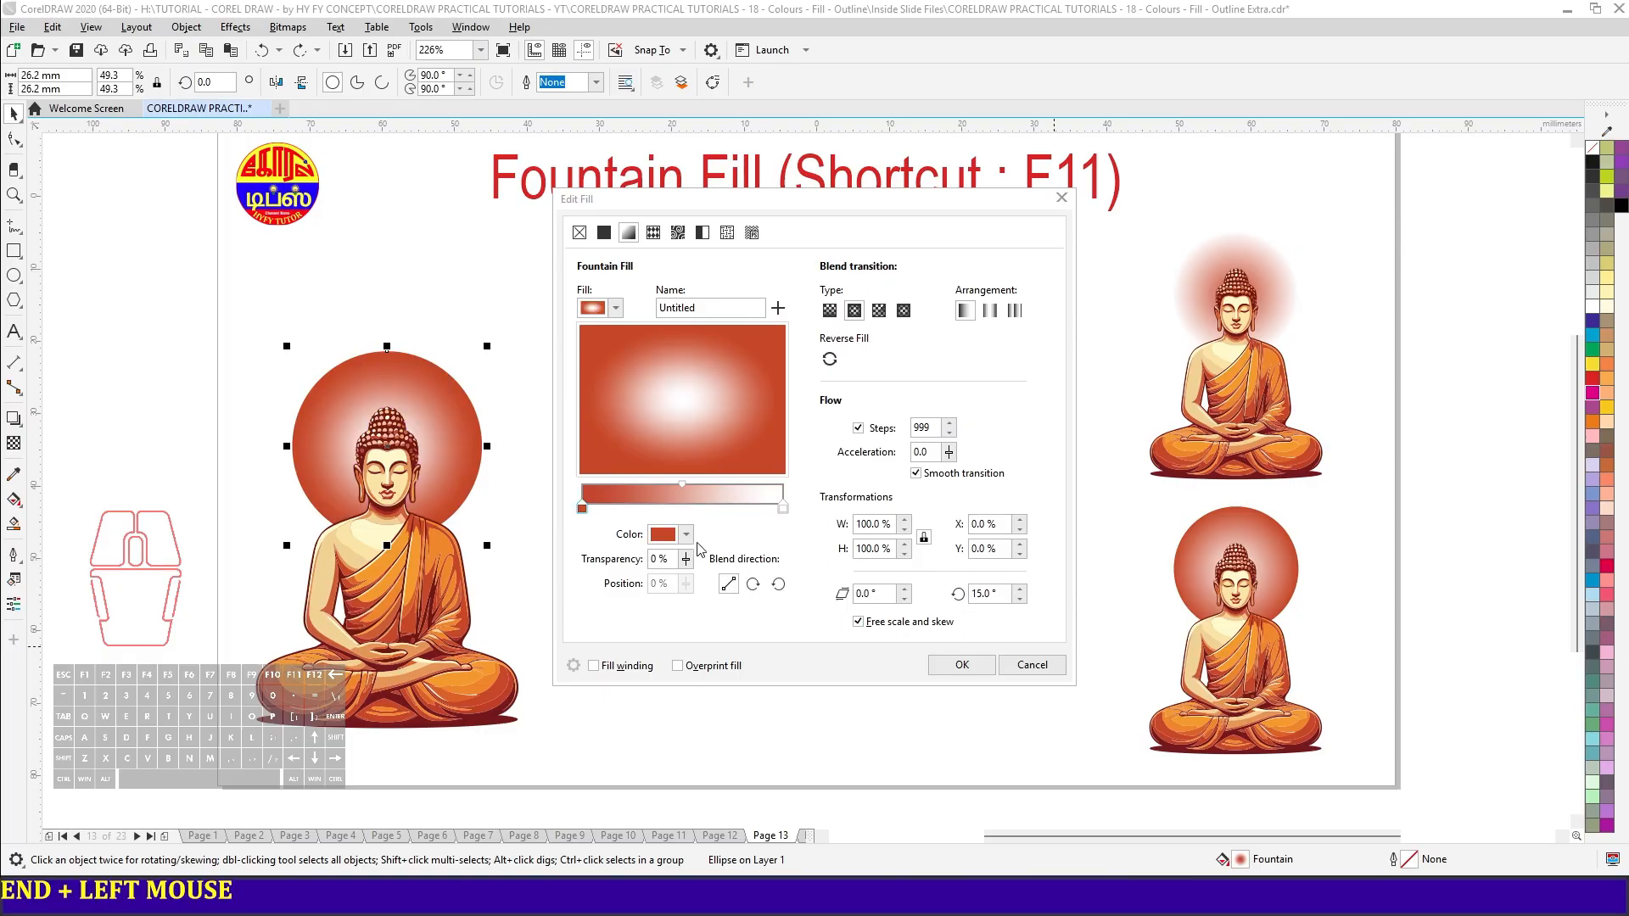
- Recolour the white end node of the halo's elliptical gradient to a vivid blue
left_click(782, 510)
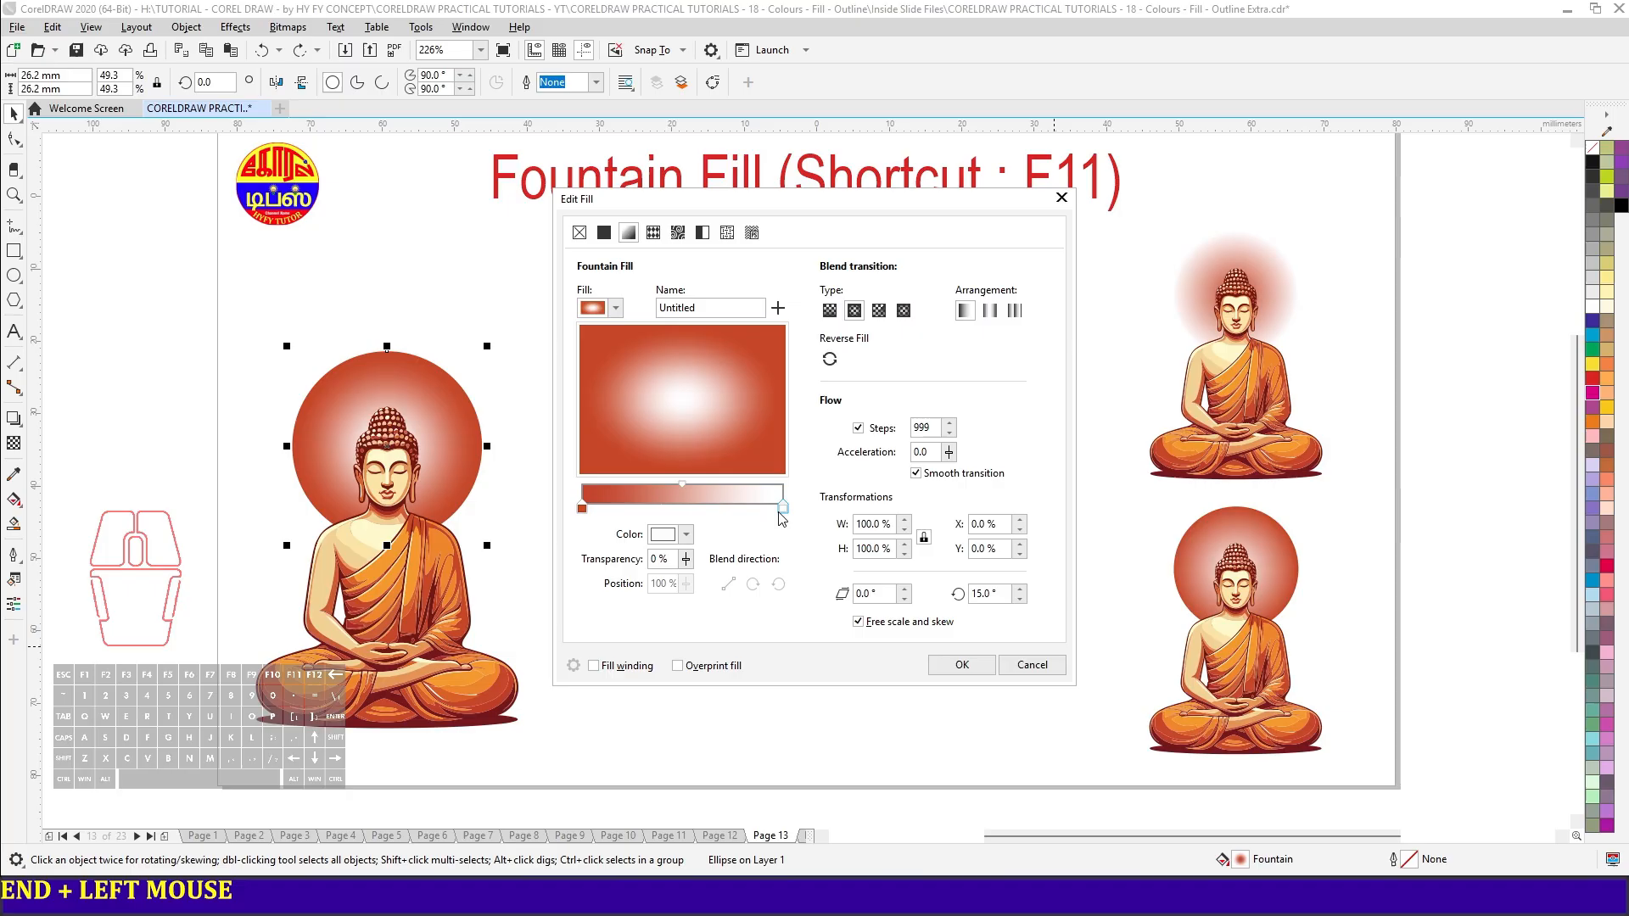
left_click(686, 535)
left_click(739, 741)
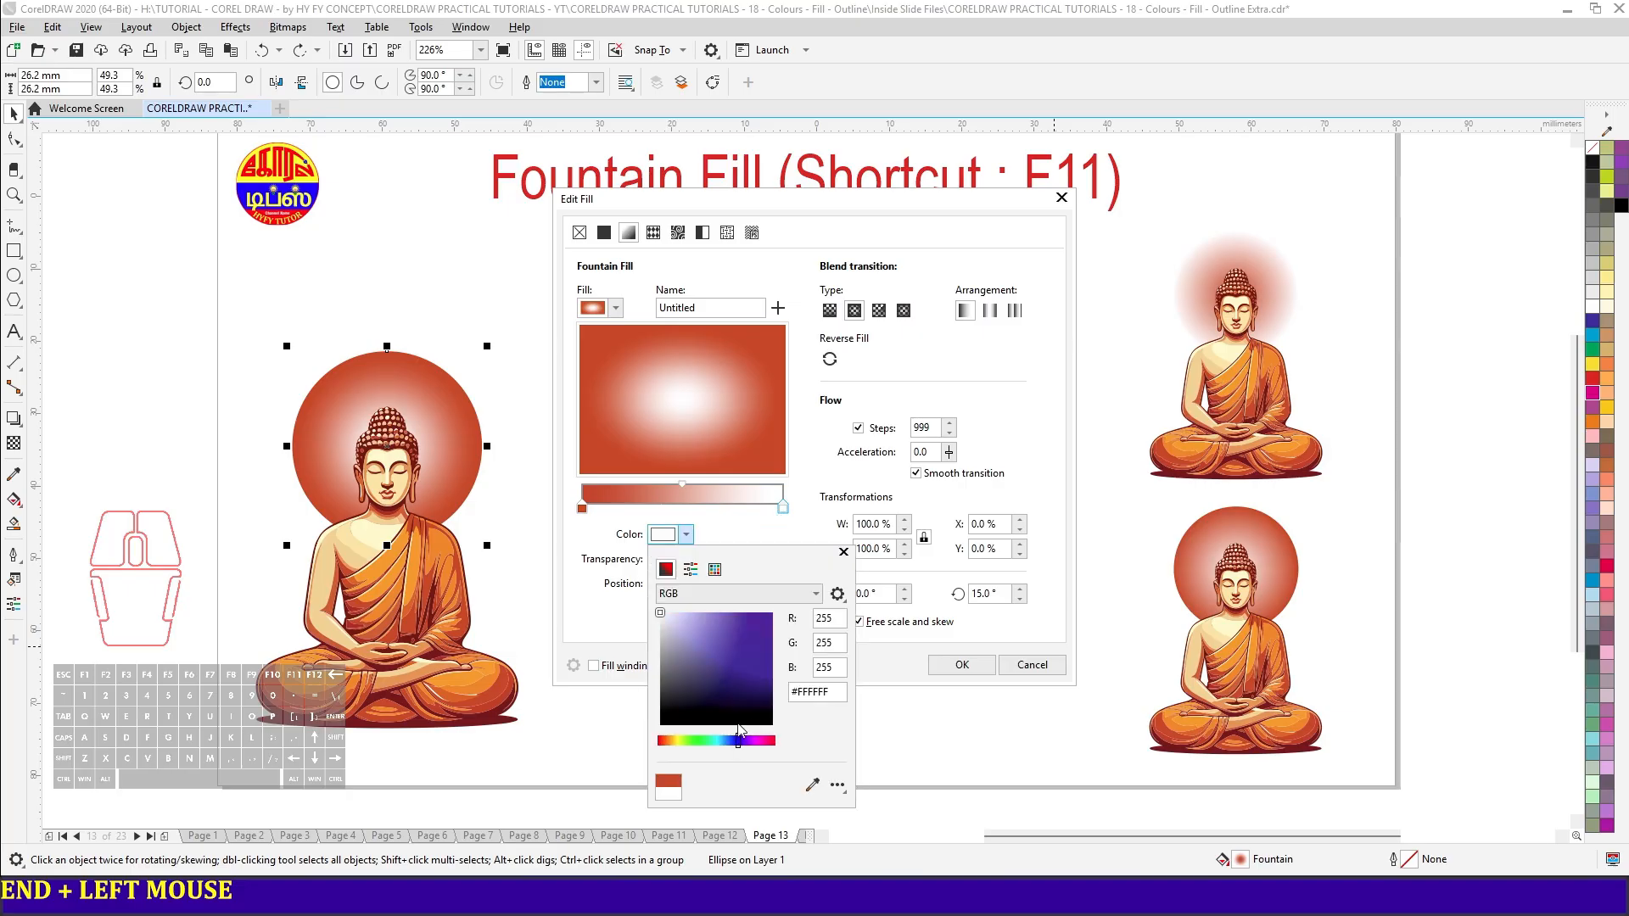
left_click(770, 615)
left_click(886, 370)
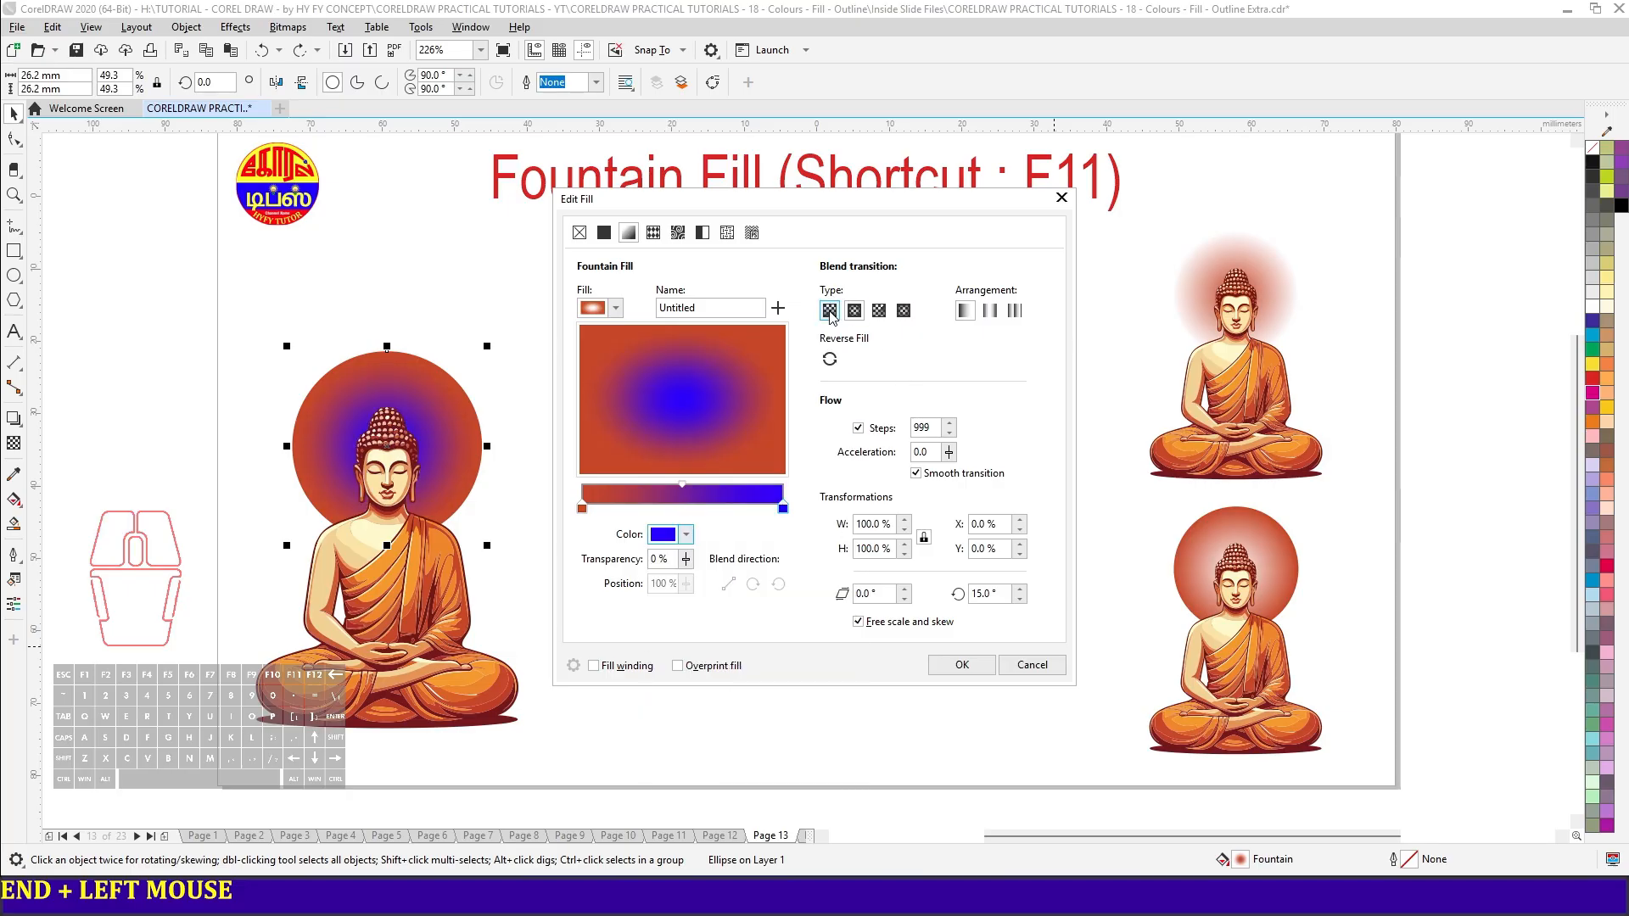
- Switch the halo's fountain fill to a linear blend and reduce it to 2 steps
left_click(830, 310)
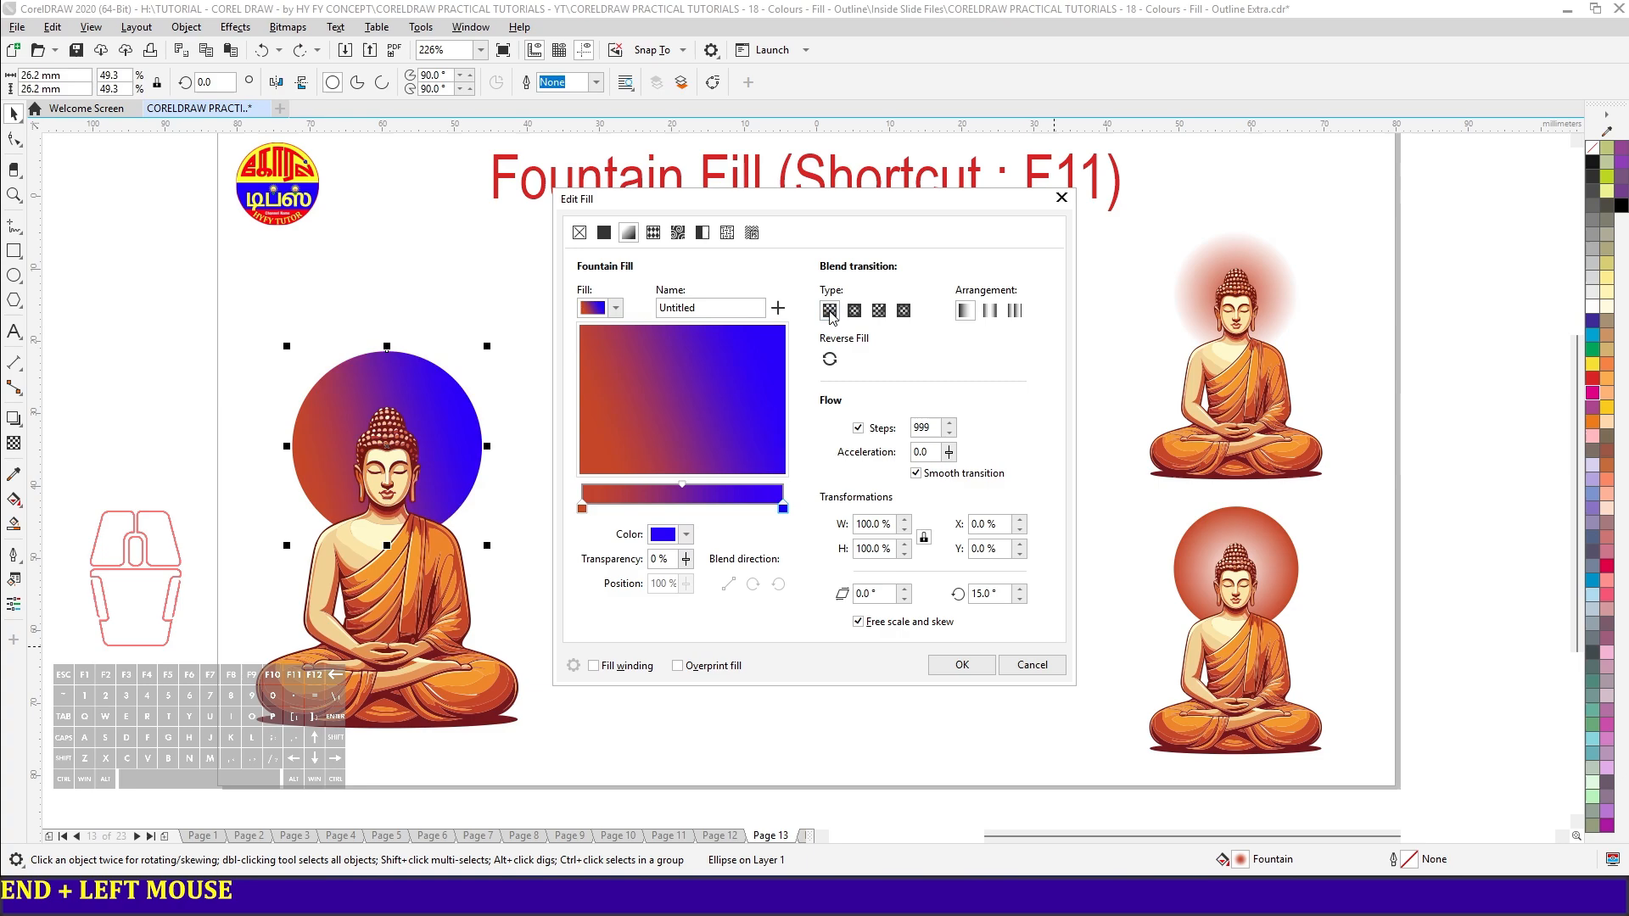
double_click(936, 428)
type("2")
key("Tab")
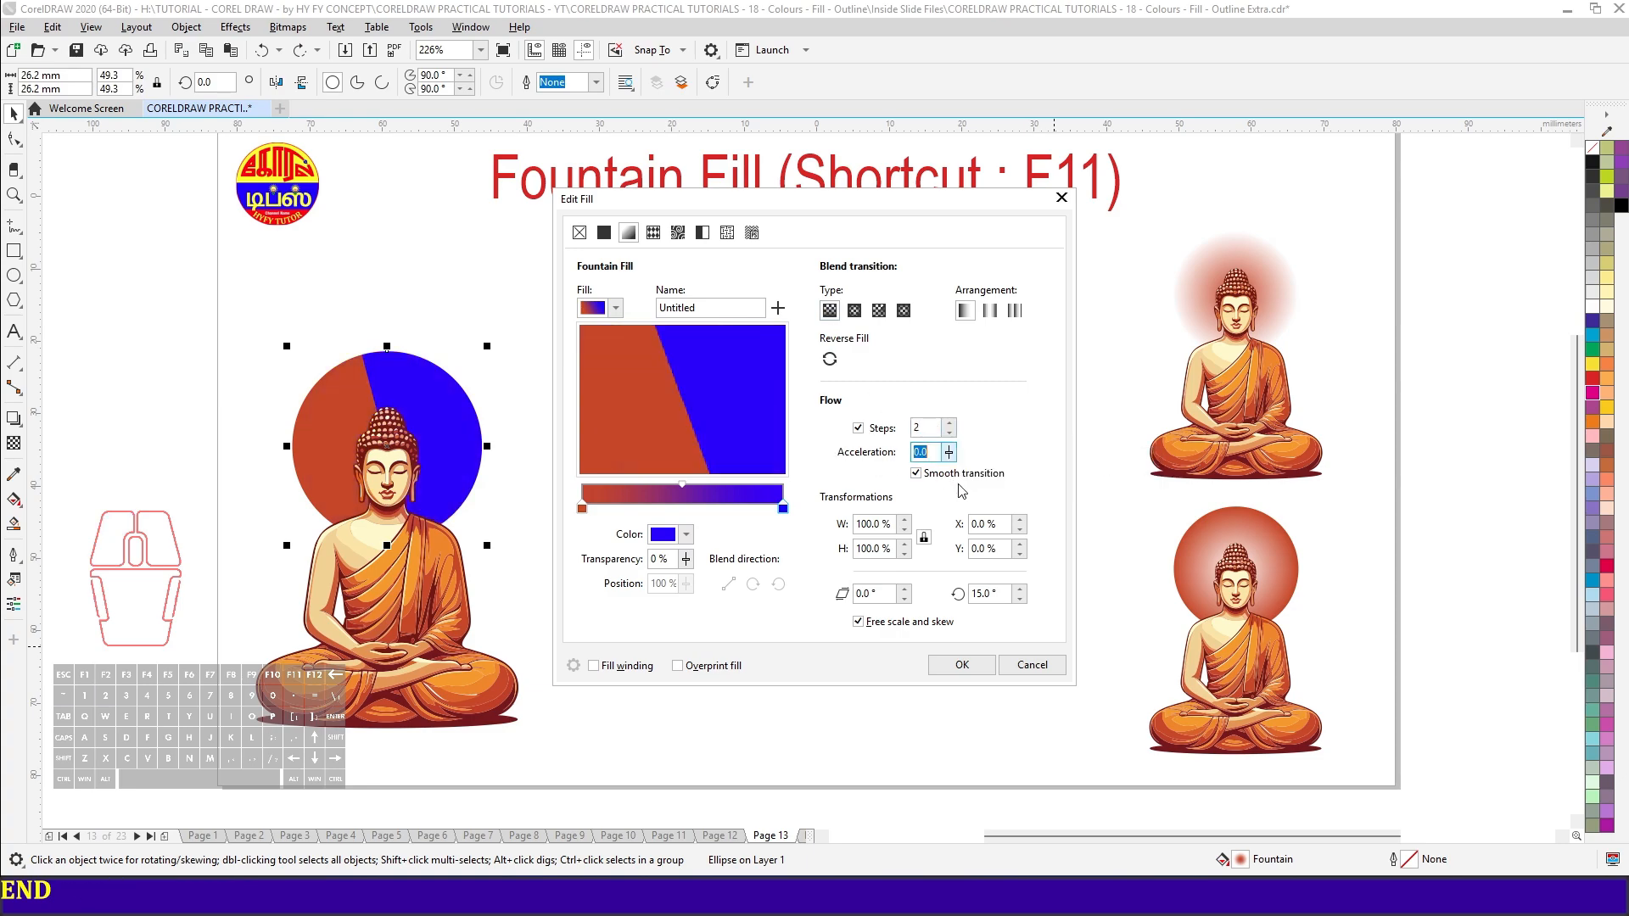
- Set the rotation of the two-step linear fill to 45°
double_click(989, 594)
type("45")
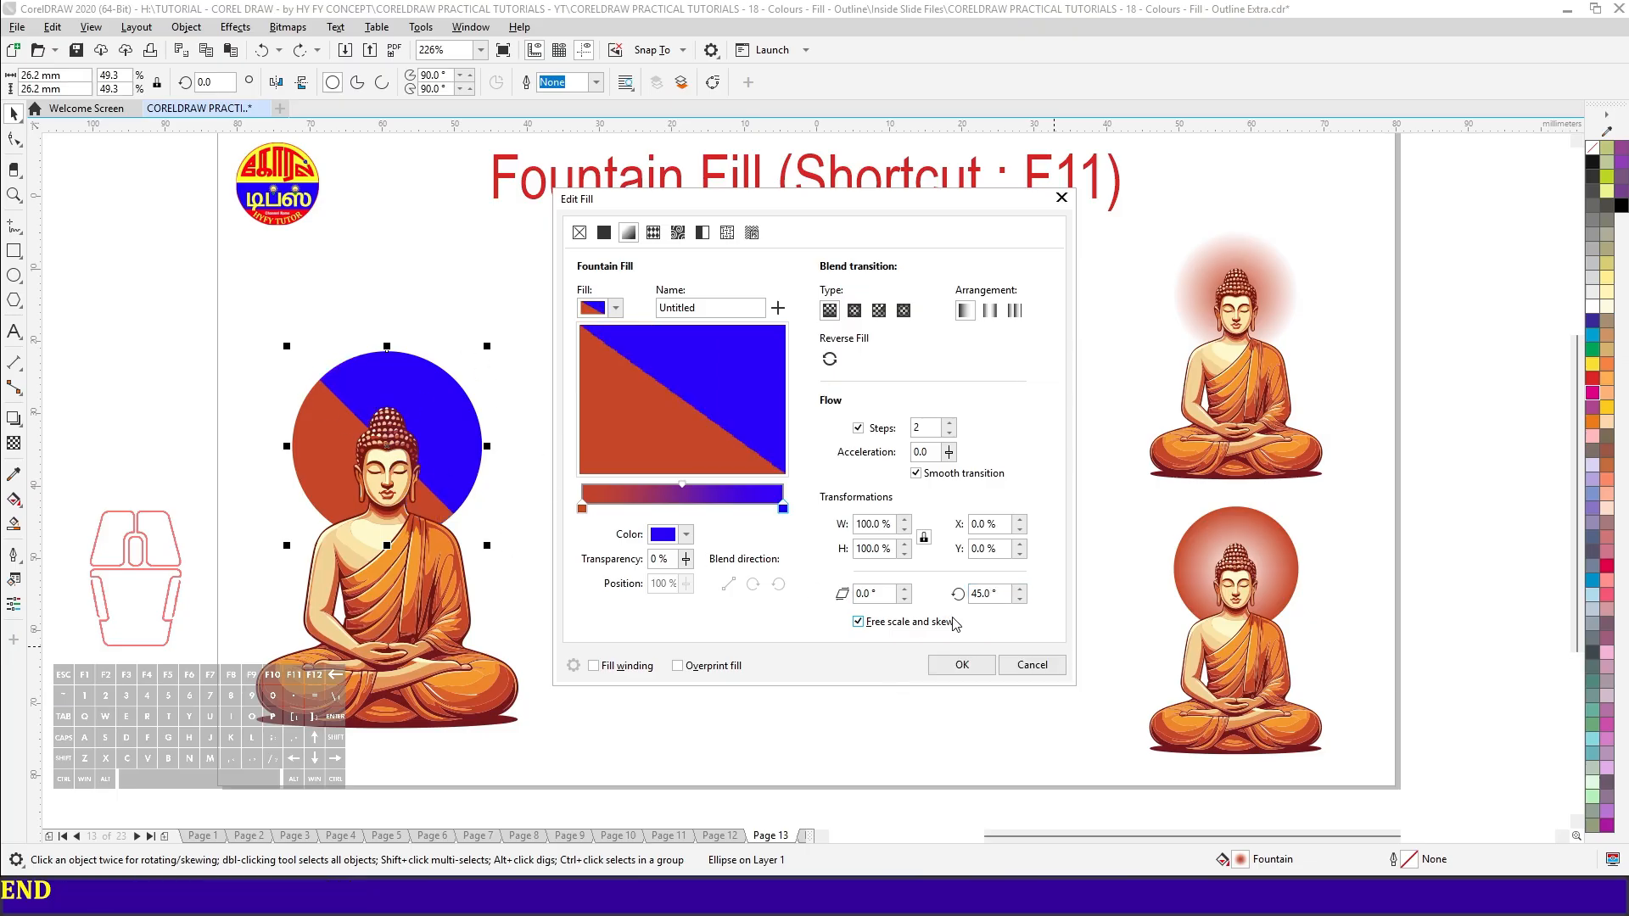
left_click_drag(764, 458, 676, 411)
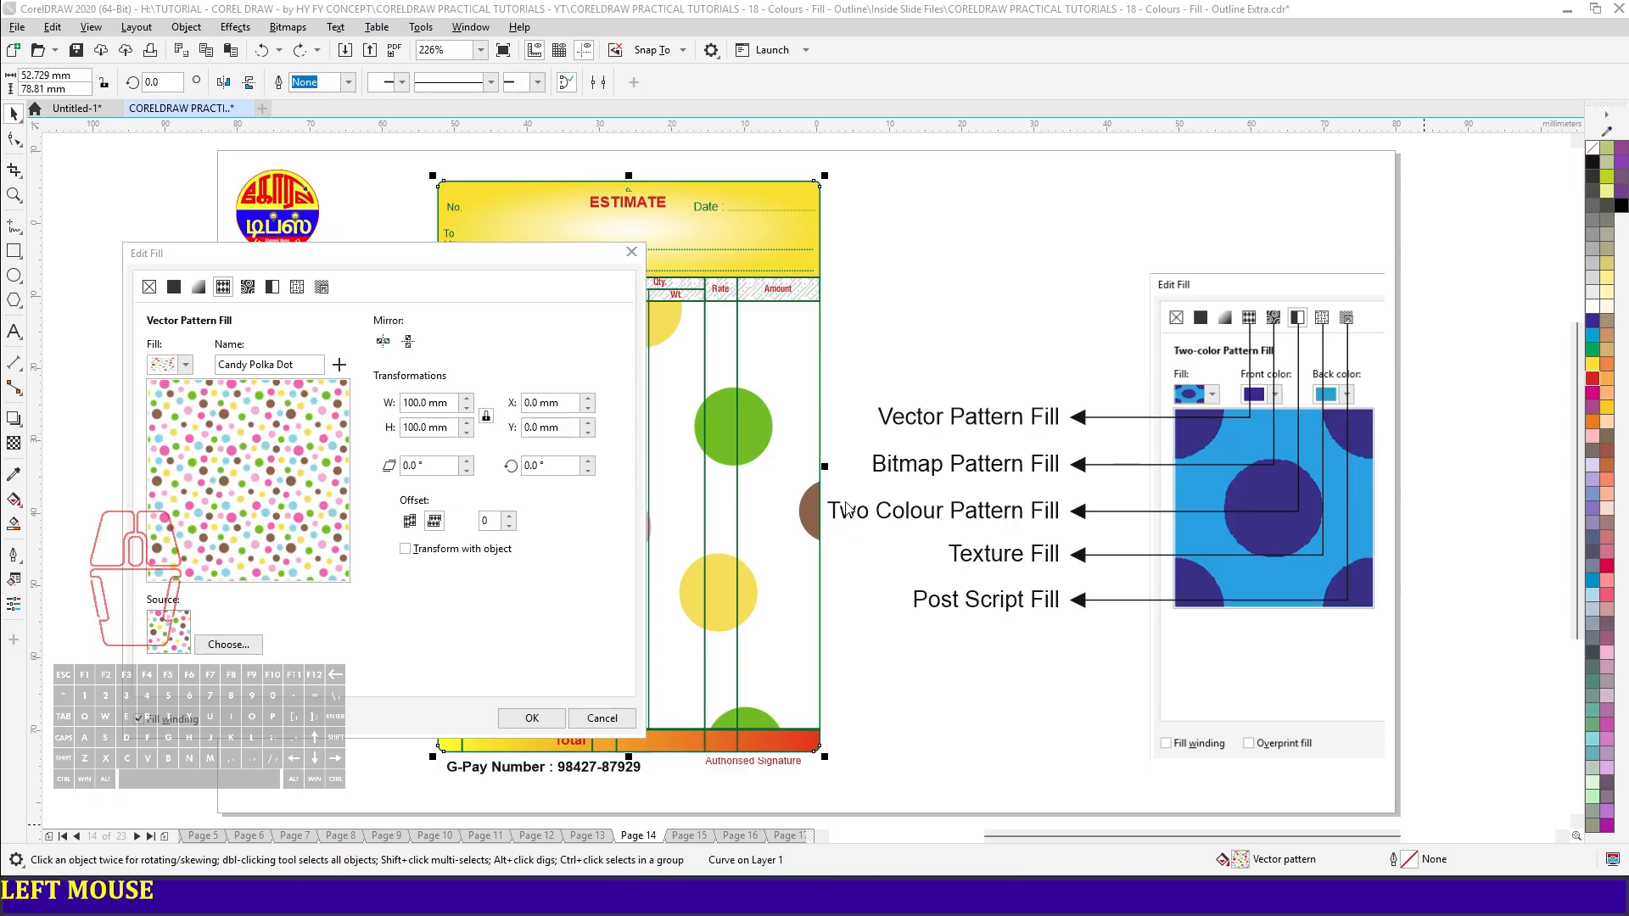
- Scale the Candy Polka Dot vector pattern on the estimate form to 2.54 mm wide and high, keeping its proportions
left_click_drag(454, 265, 461, 196)
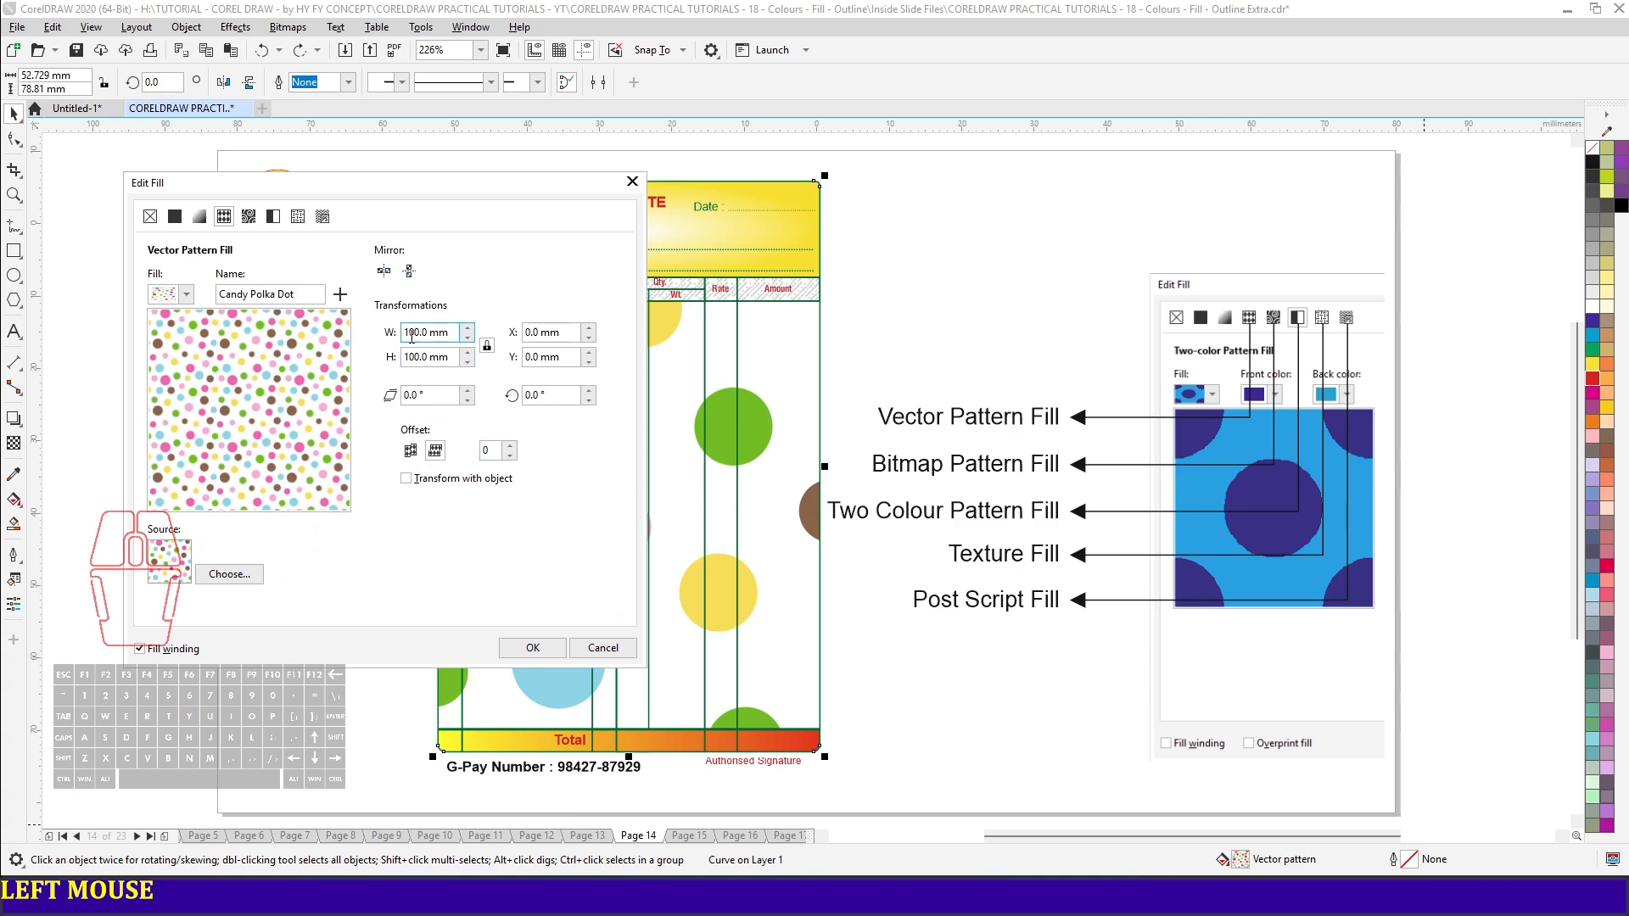
triple_click(458, 334)
type("2.54")
key("Tab")
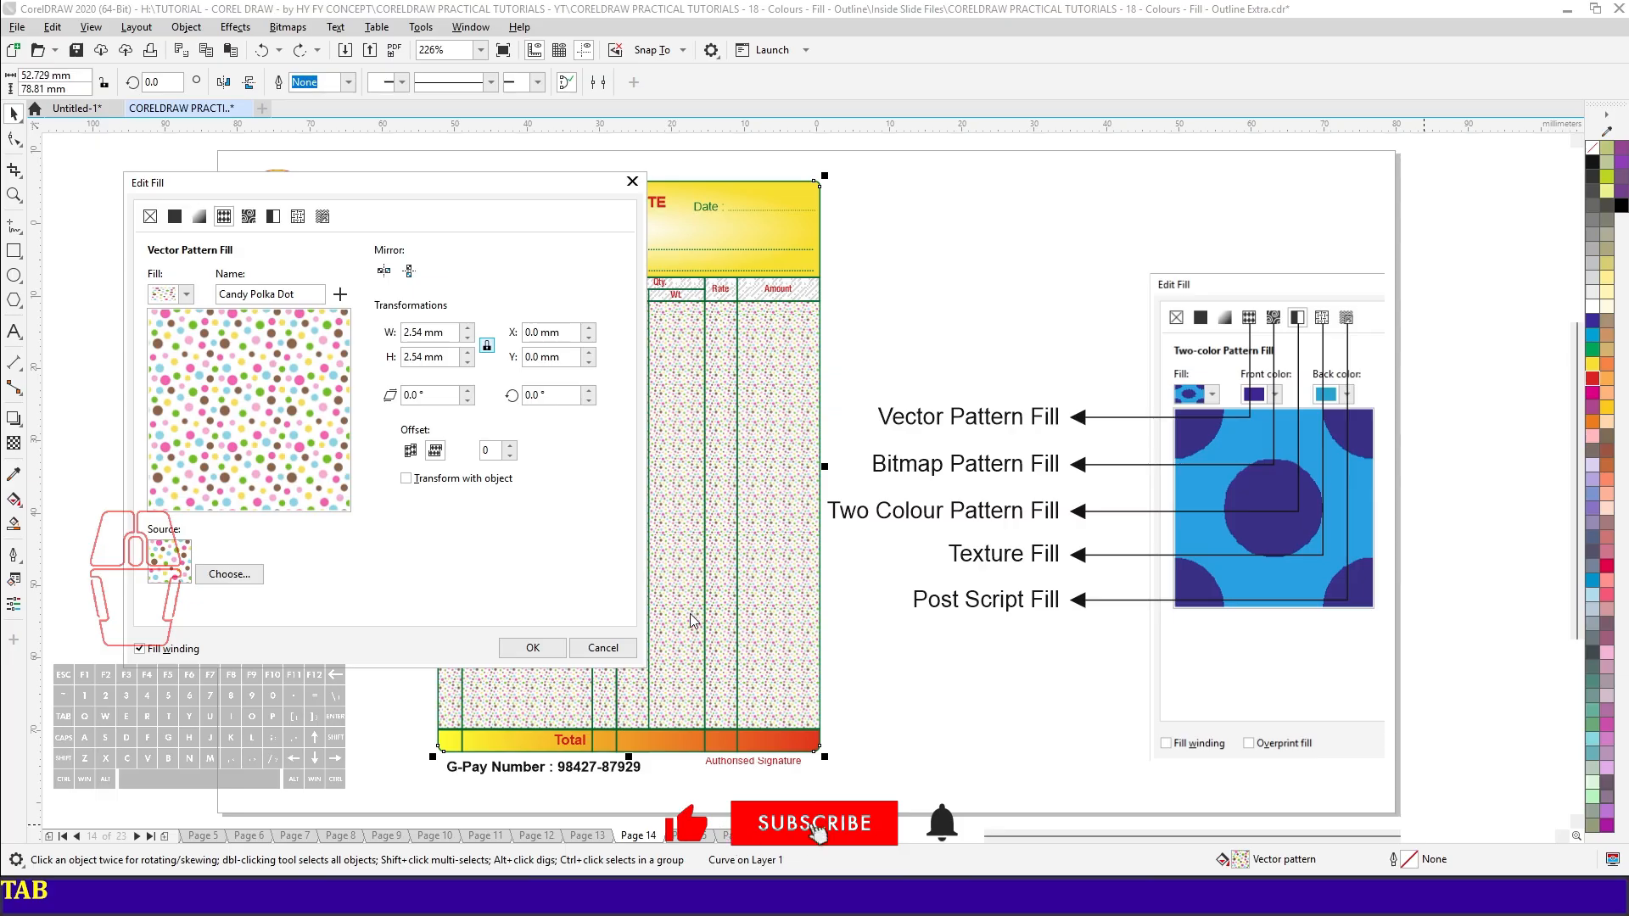
- Preview the Bitmap, Two-color, Texture and PostScript fill types one after another on the estimate form
left_click(248, 217)
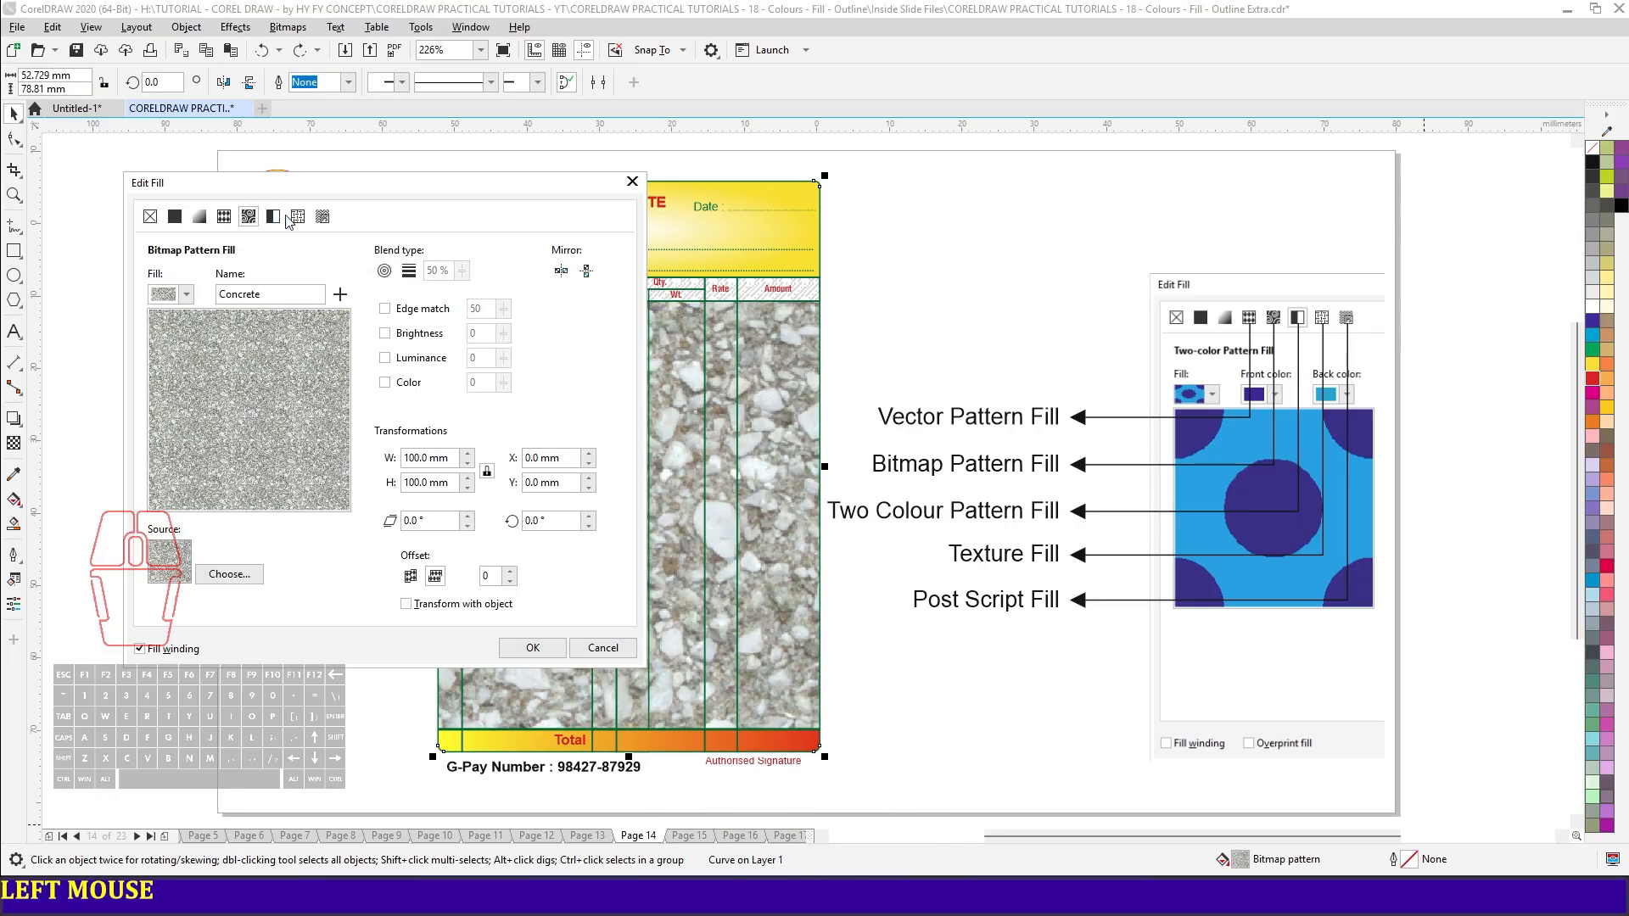
left_click(275, 217)
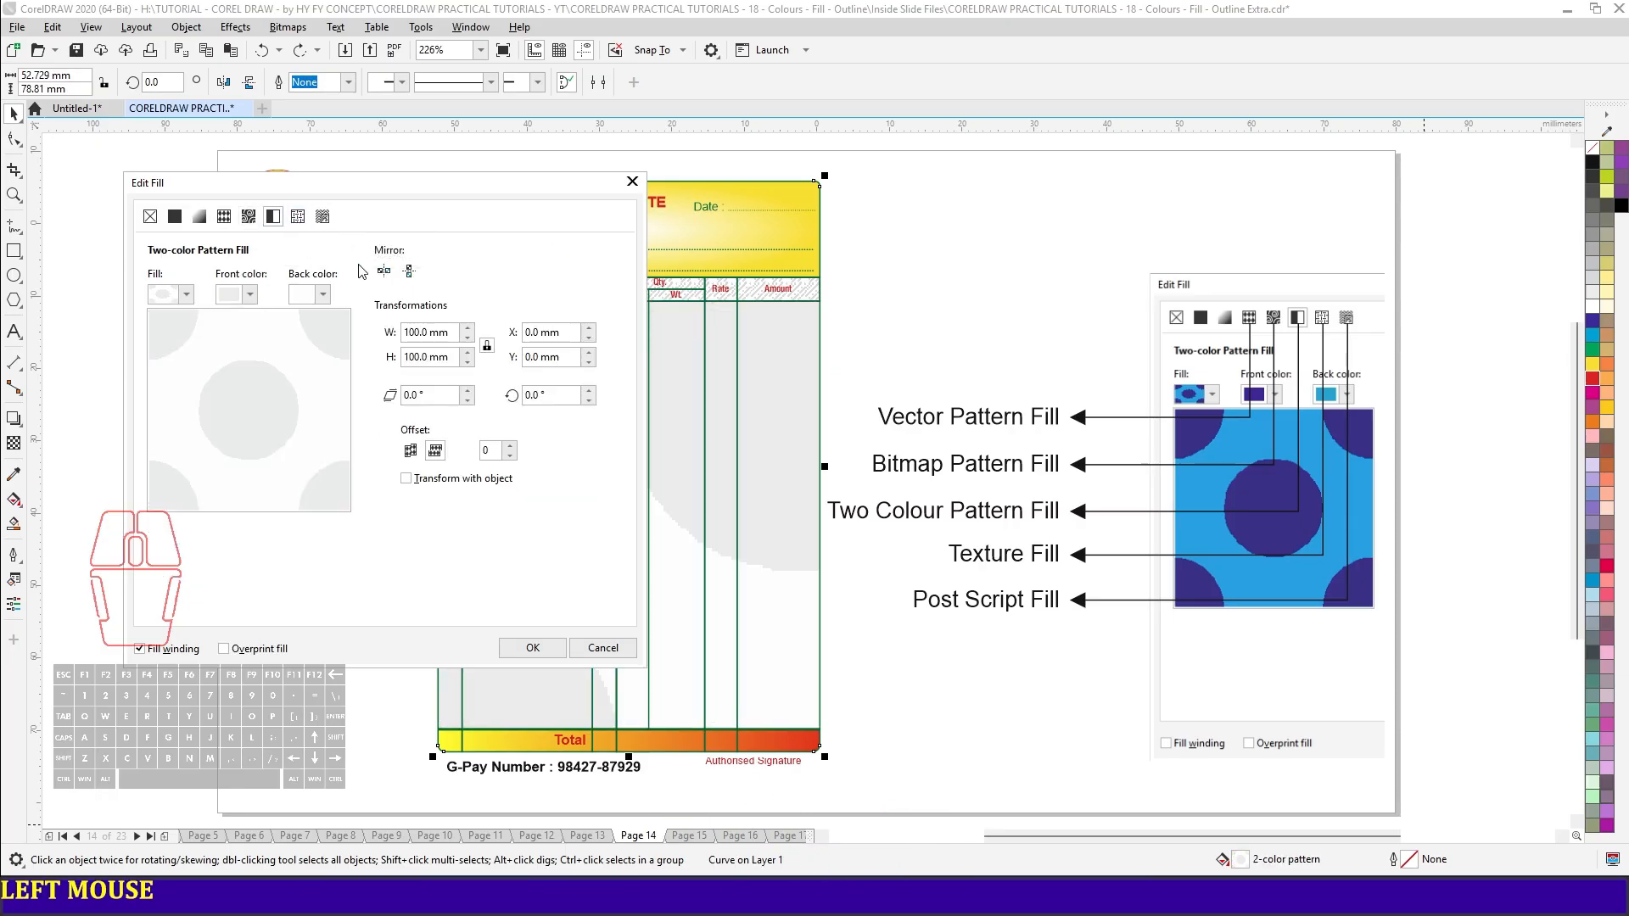
left_click(298, 217)
left_click(323, 217)
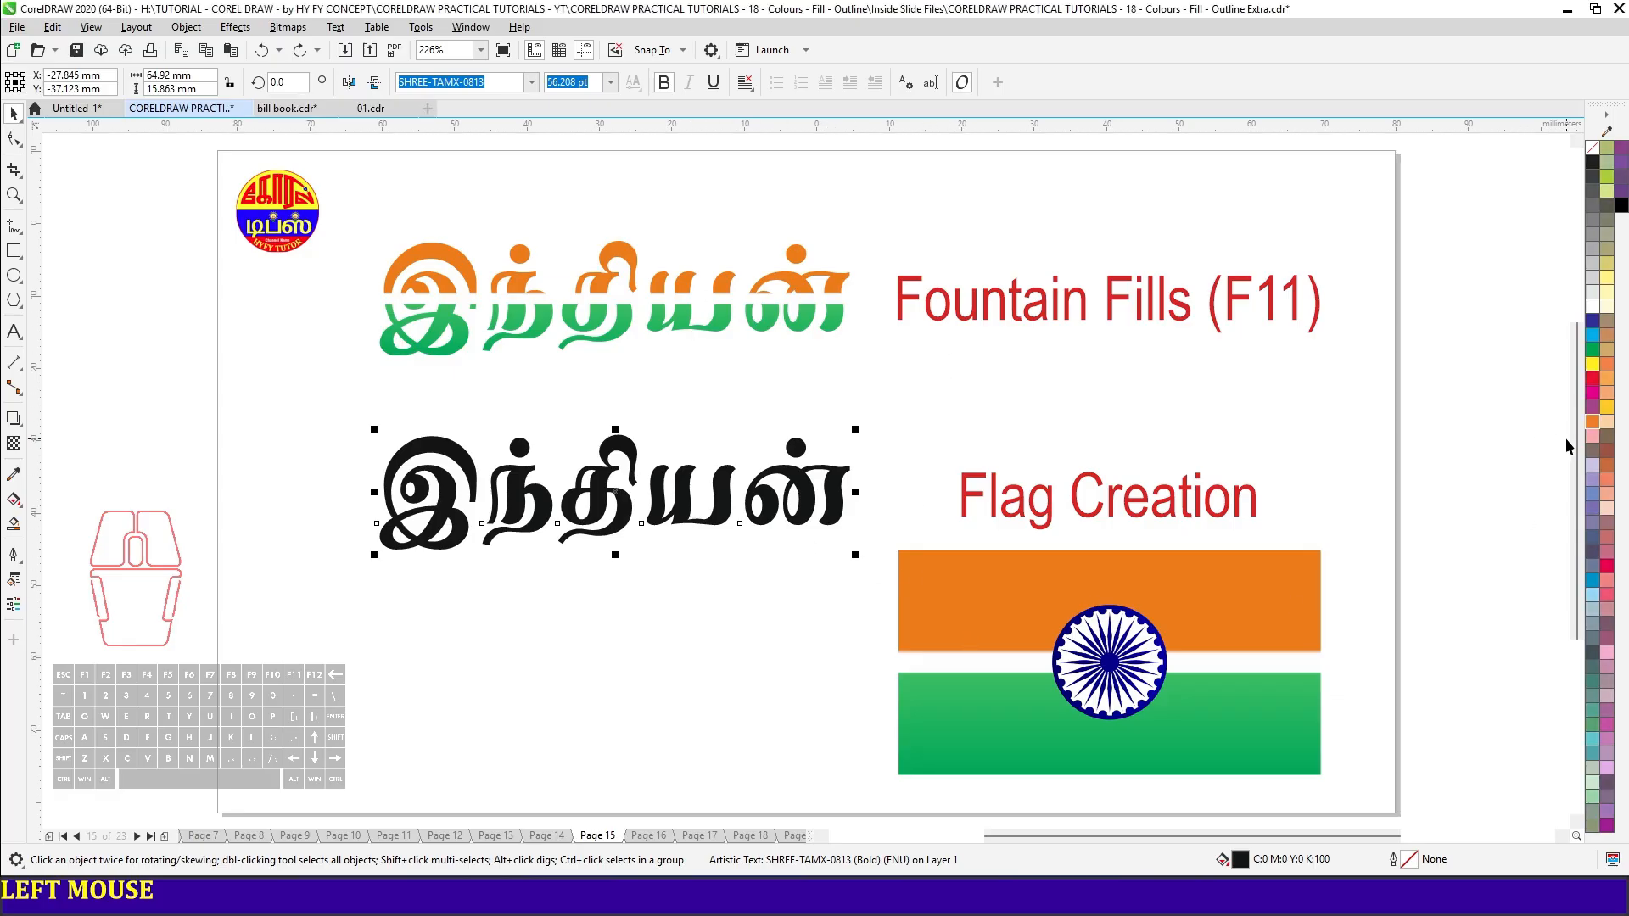
- Colour the black Tamil text orange and give it a linear fountain fill running from orange to the palette's green
left_click(1595, 427)
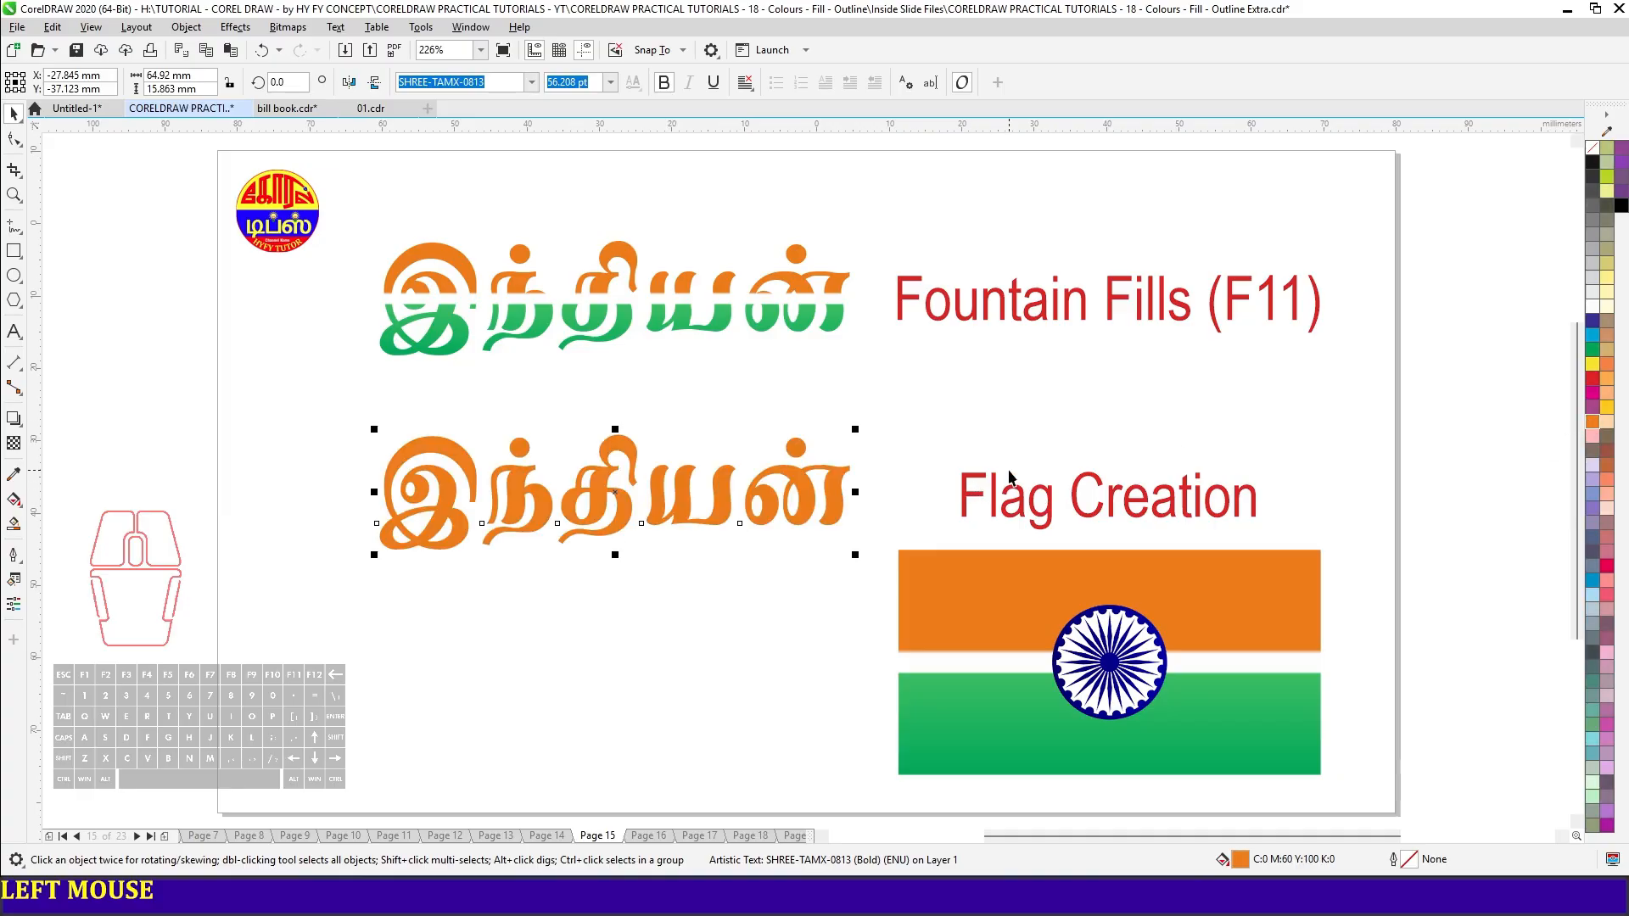
key("F11")
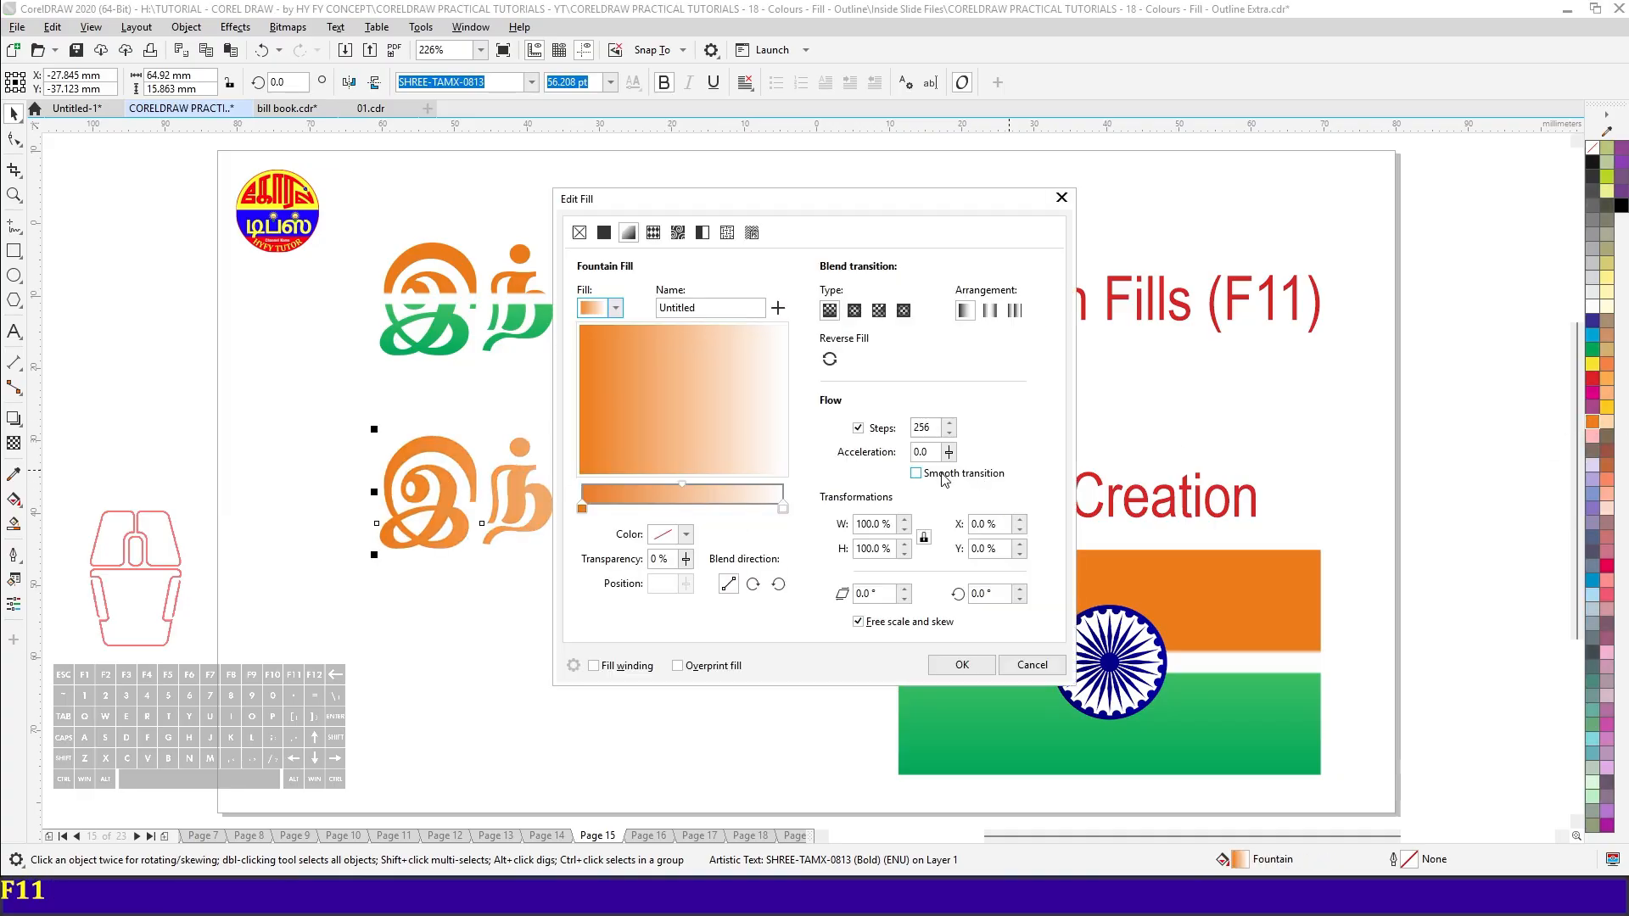
left_click(783, 508)
left_click(686, 534)
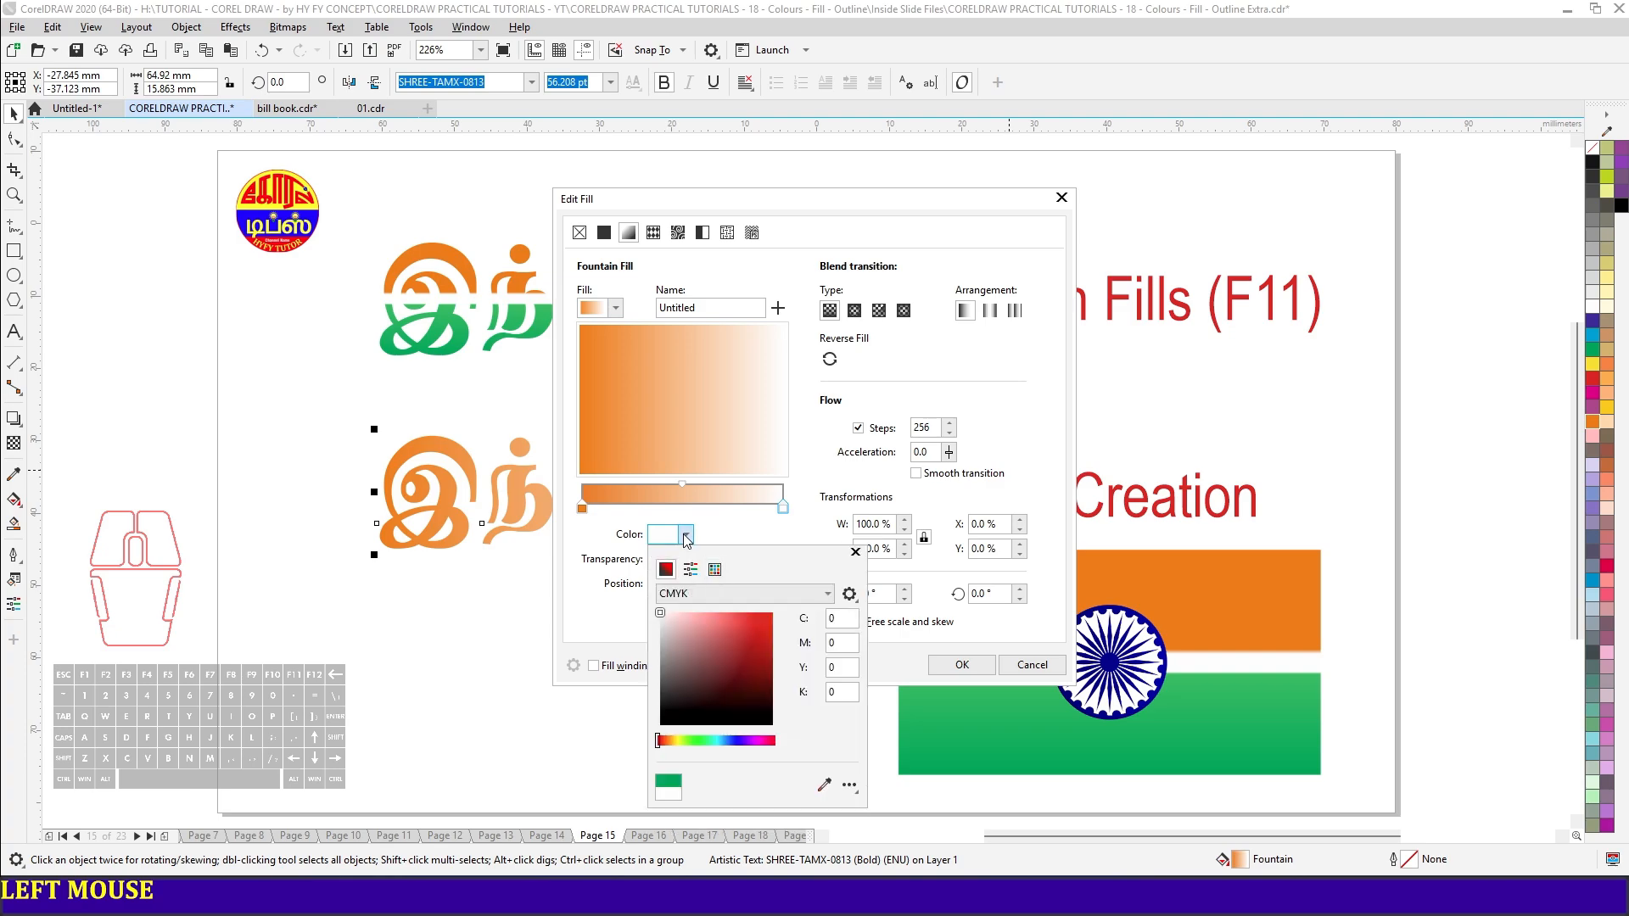
left_click(823, 785)
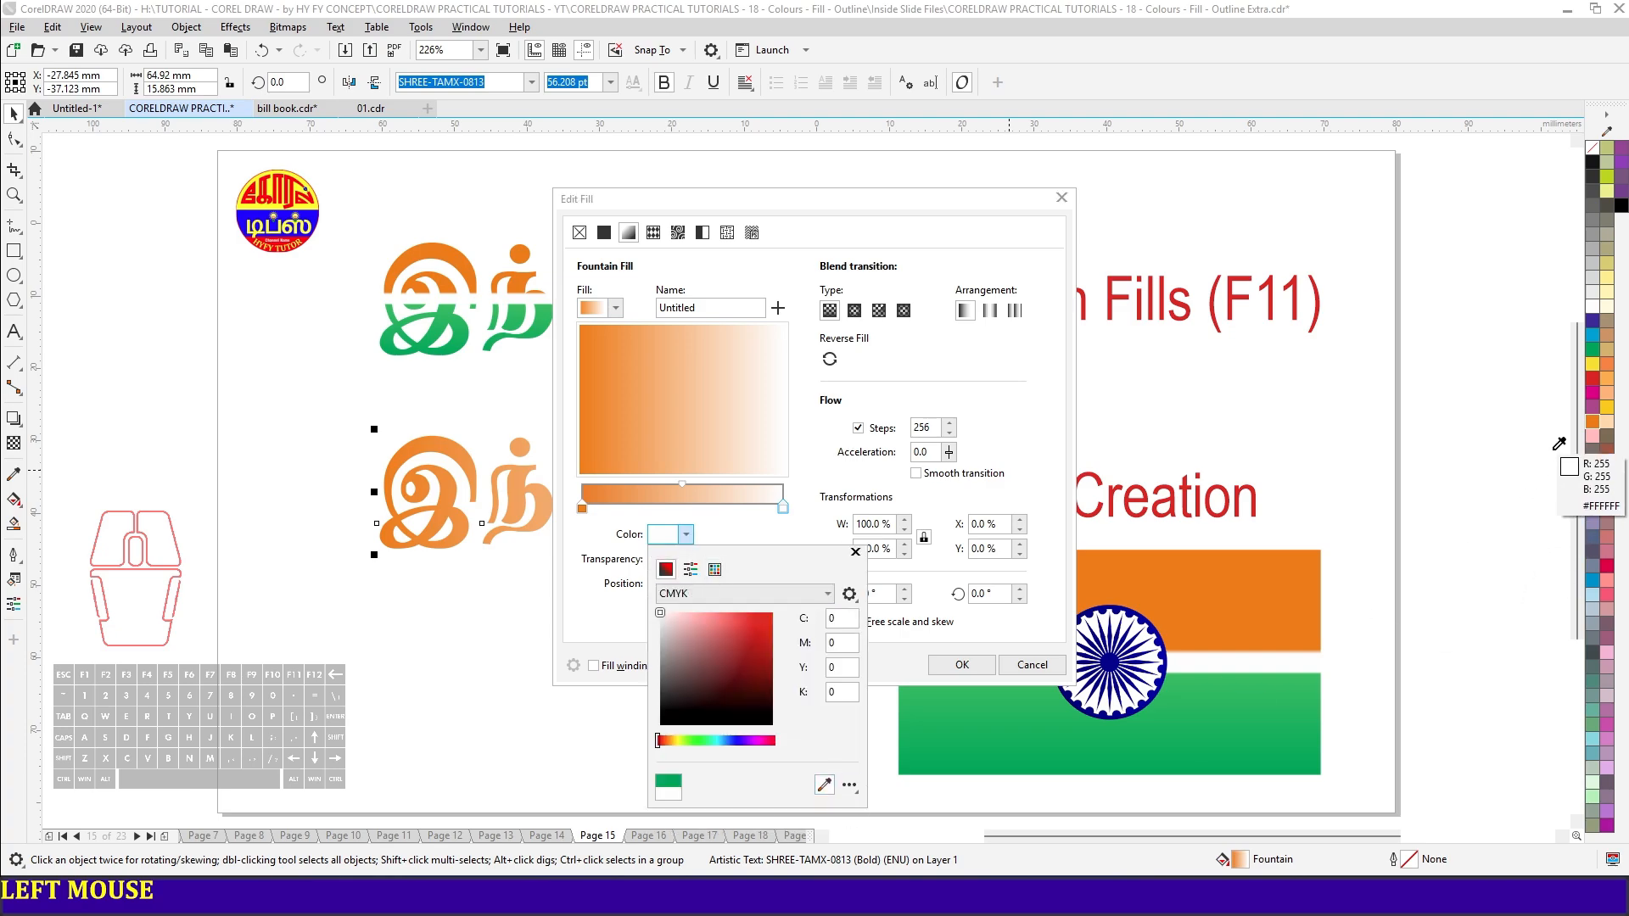
left_click(1594, 349)
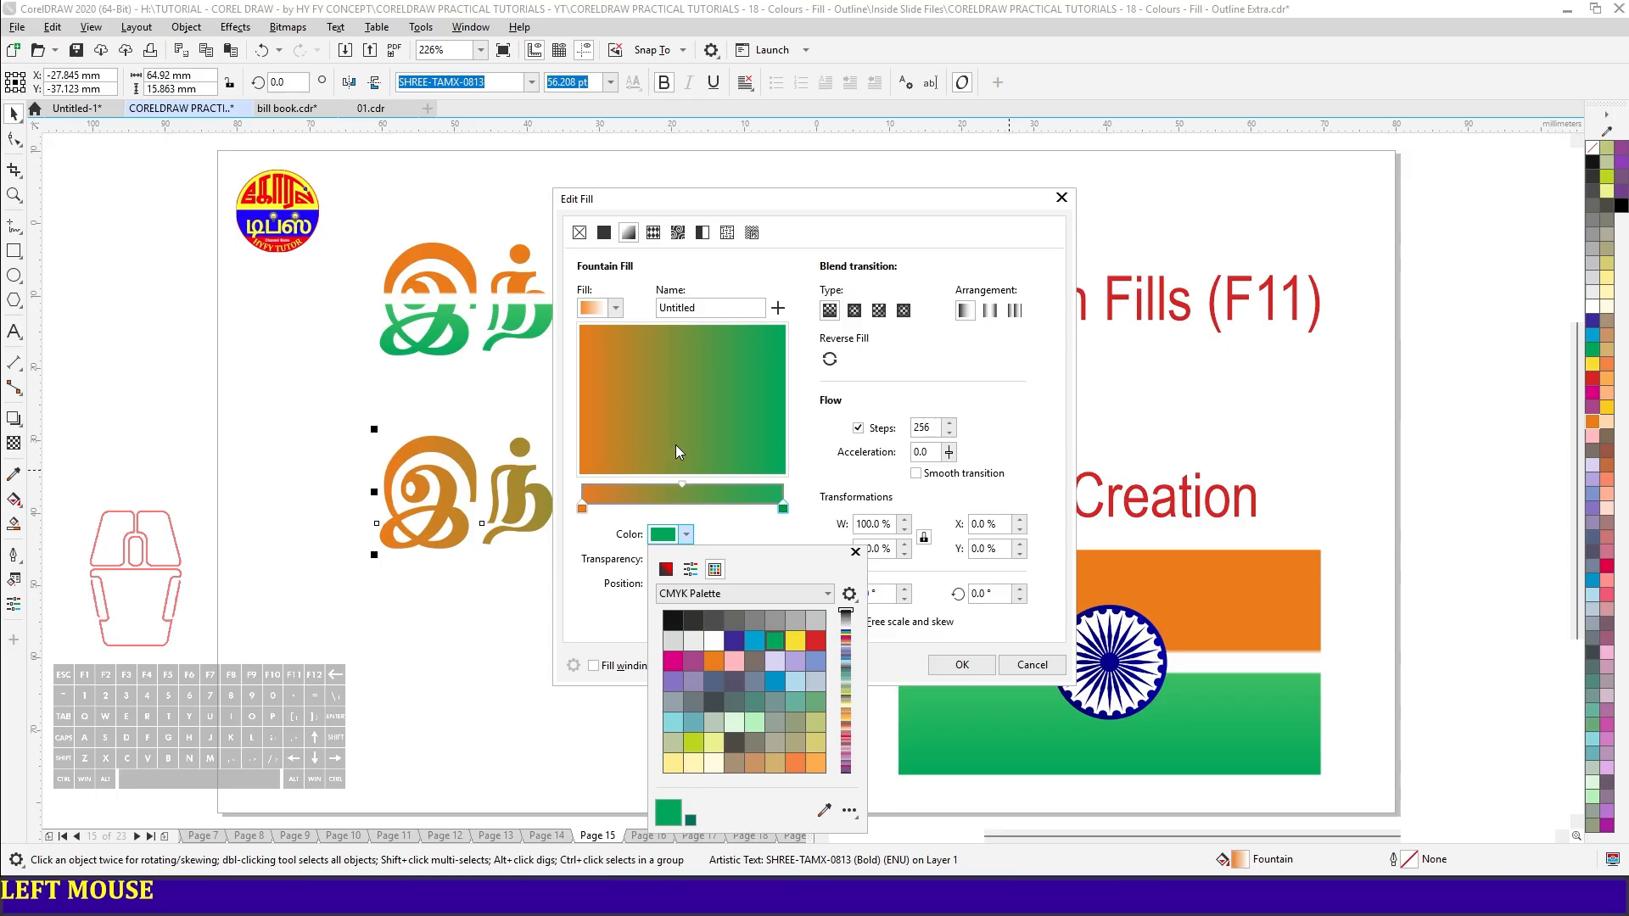
- Add a white intermediate colour node at 51% of the text's orange-to-green gradient and apply the fill
left_click(684, 508)
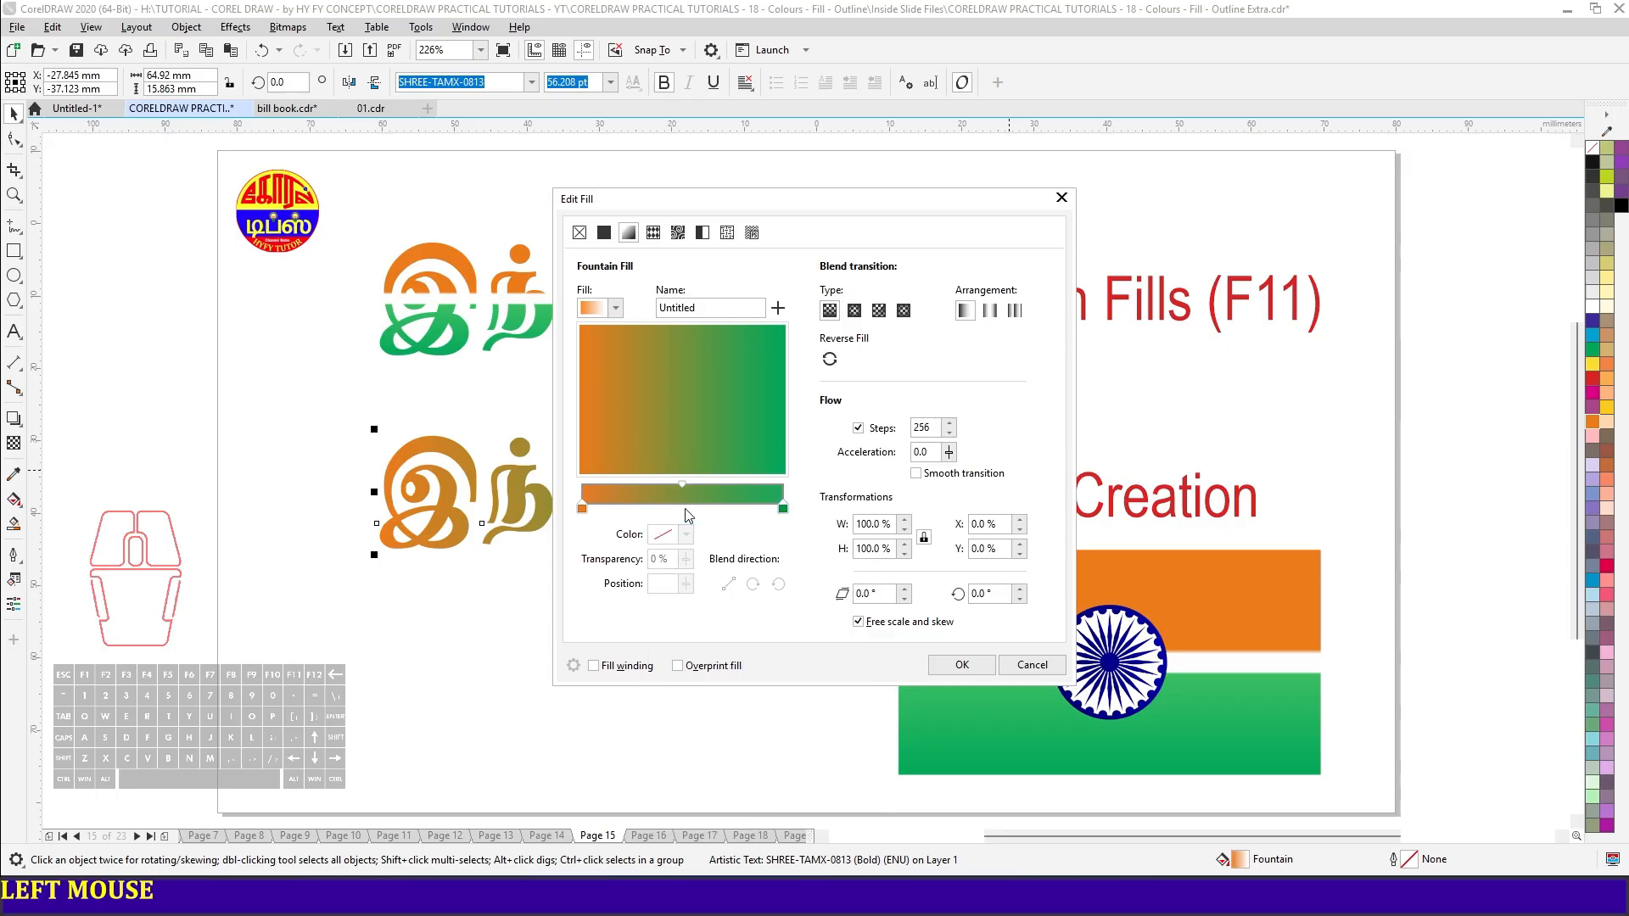
double_click(685, 508)
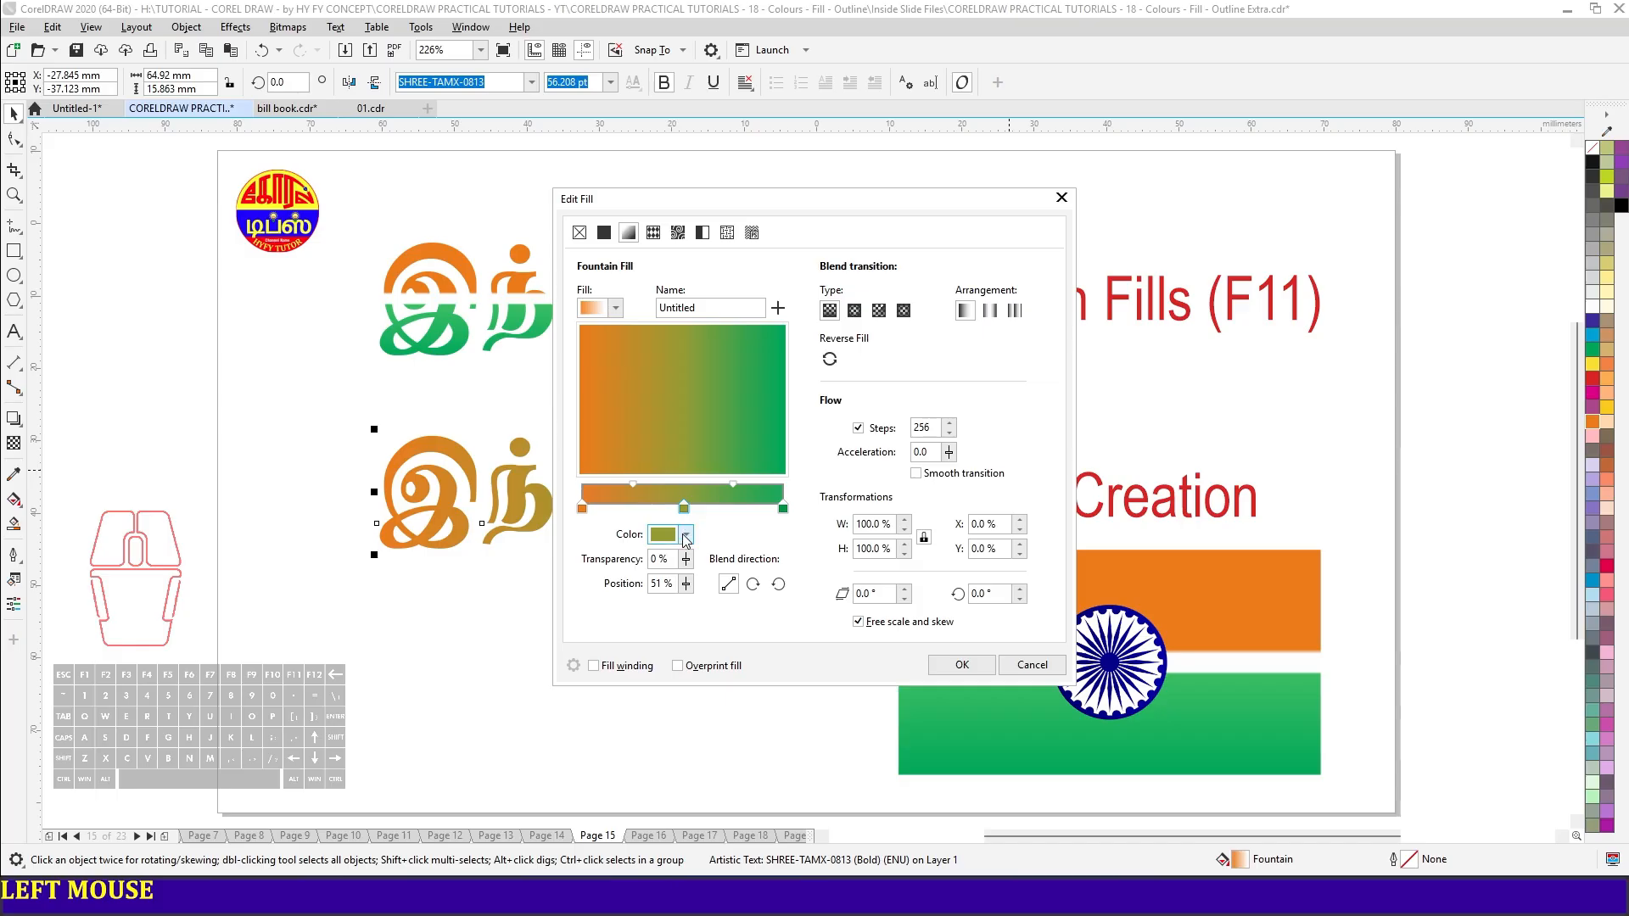
left_click(686, 535)
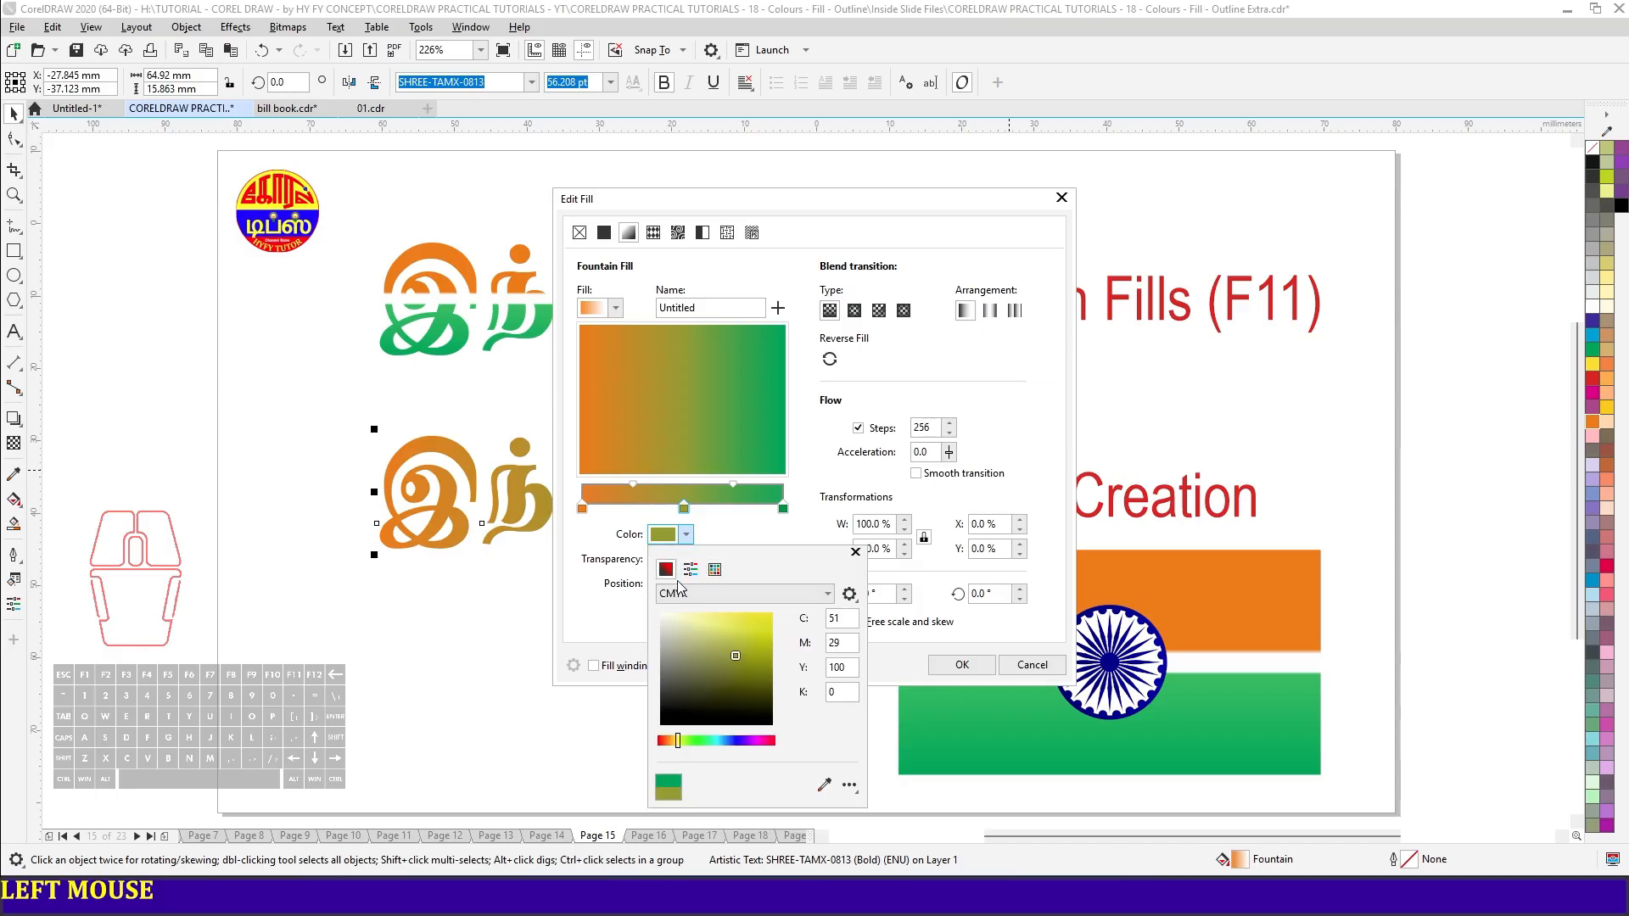
left_click(661, 614)
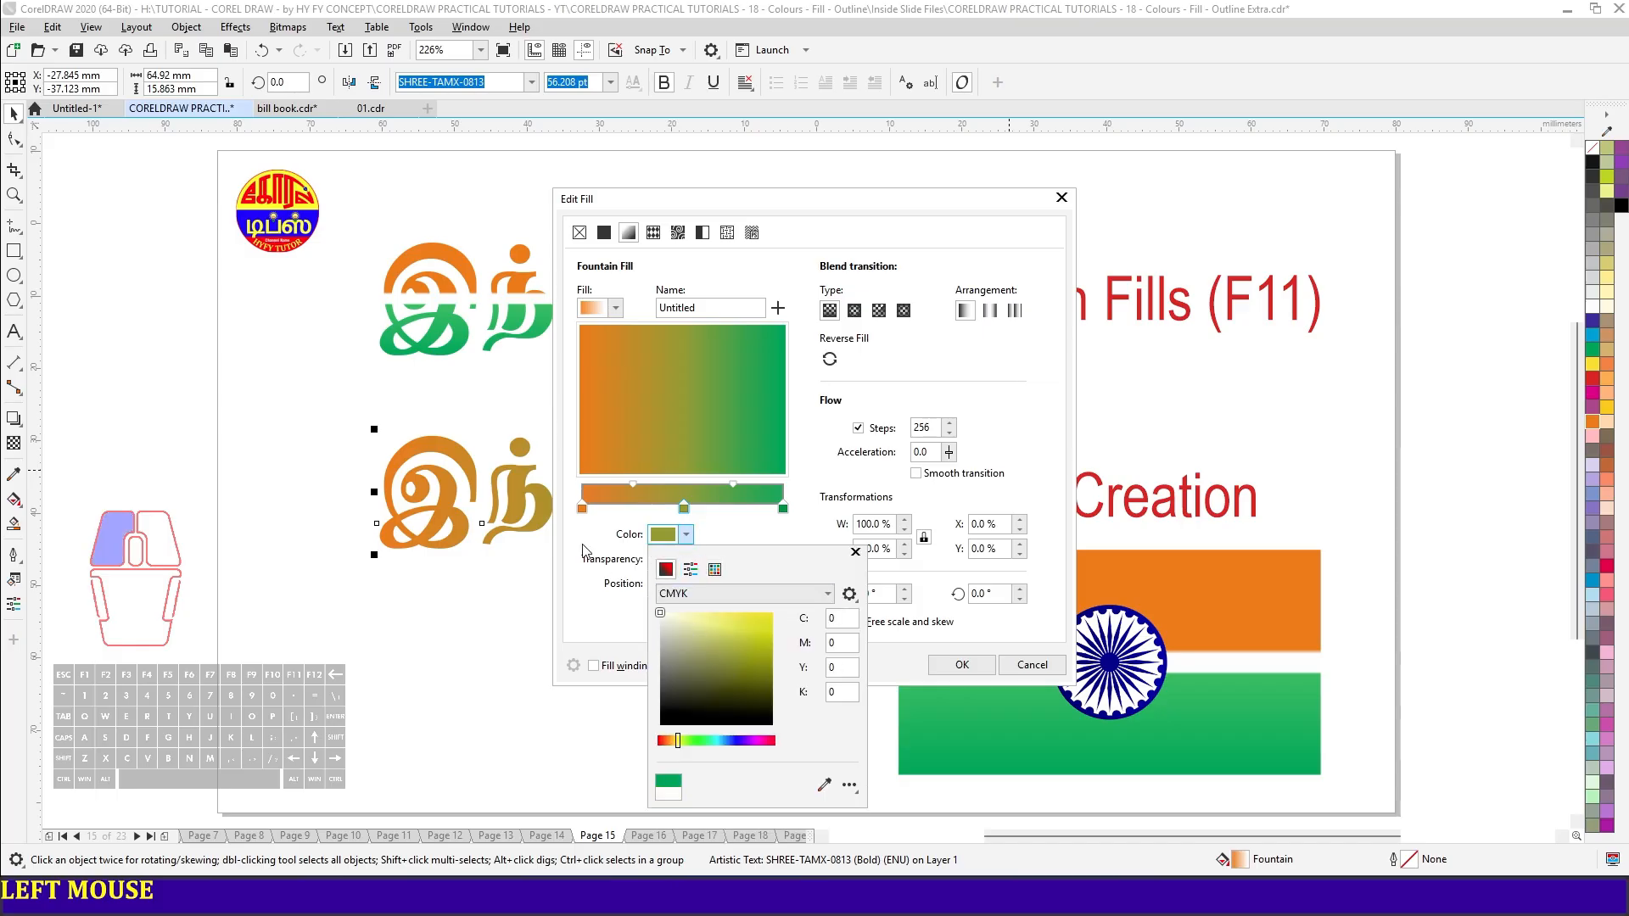
left_click(966, 667)
left_click(963, 665)
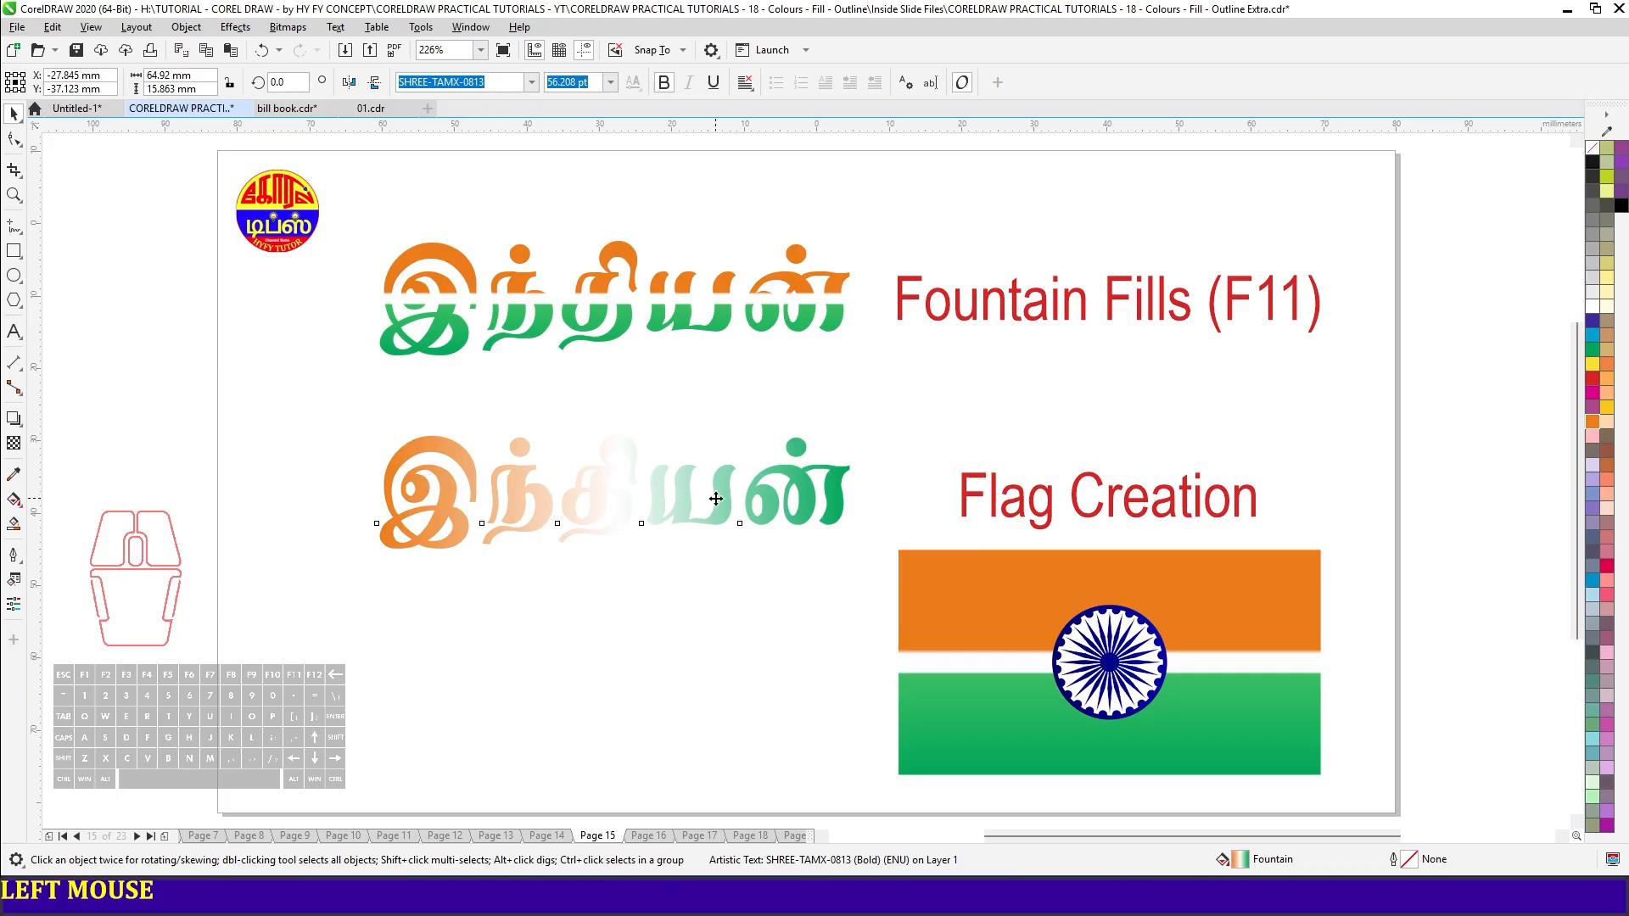
- Rotate the text's fountain fill to -90° so orange lies above and green below, and apply it
left_click(839, 515)
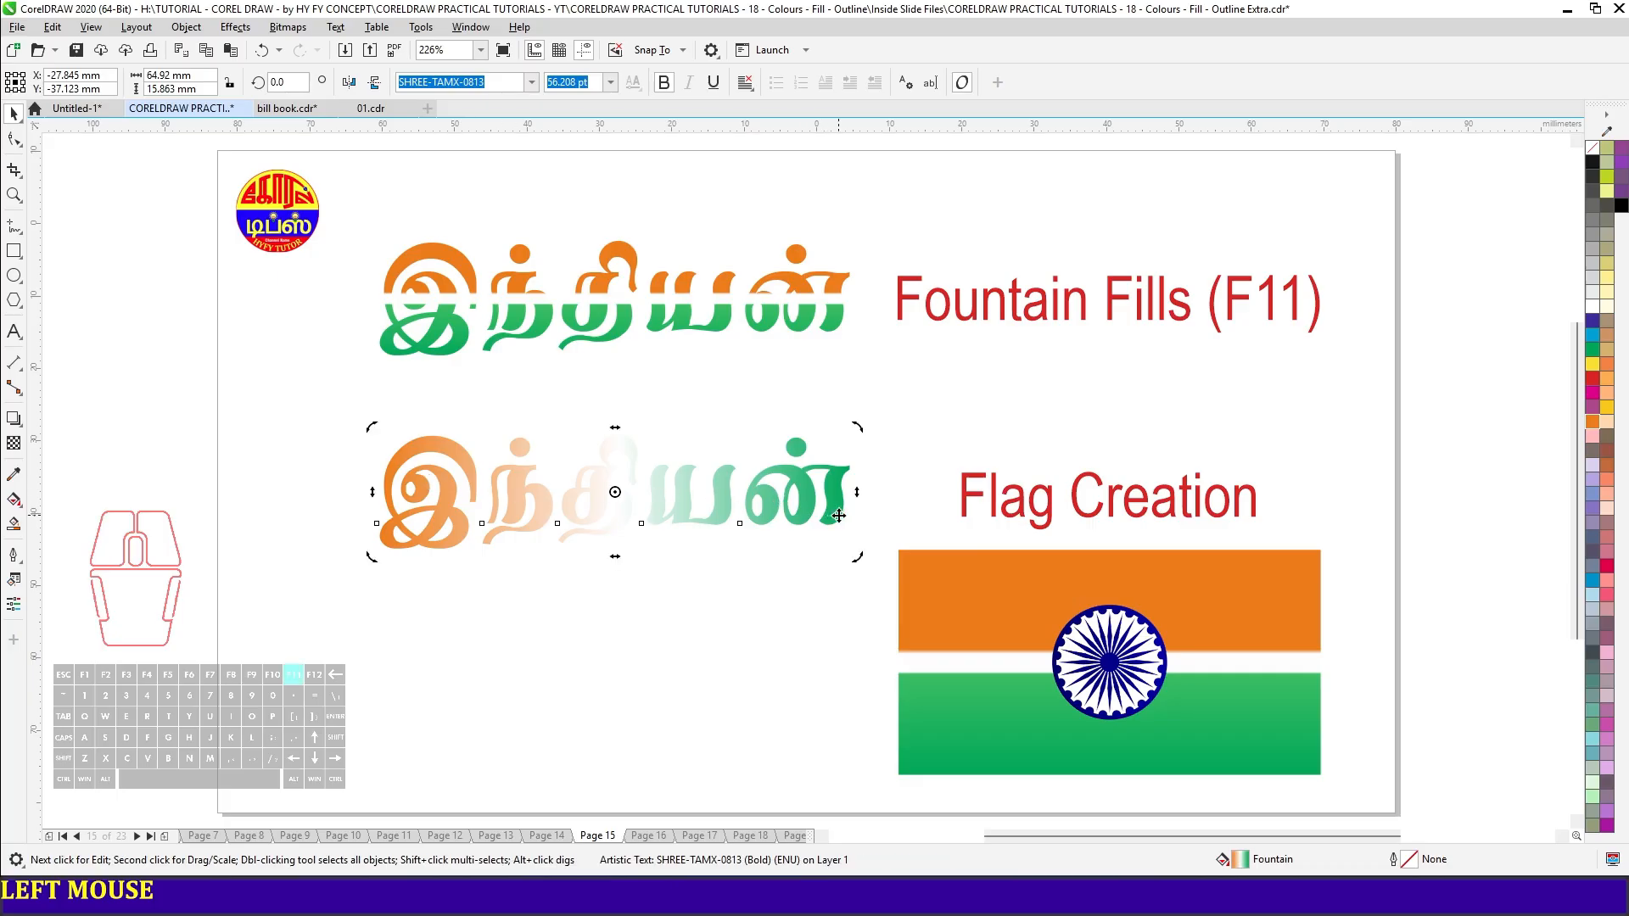
key("F11")
left_click(997, 596)
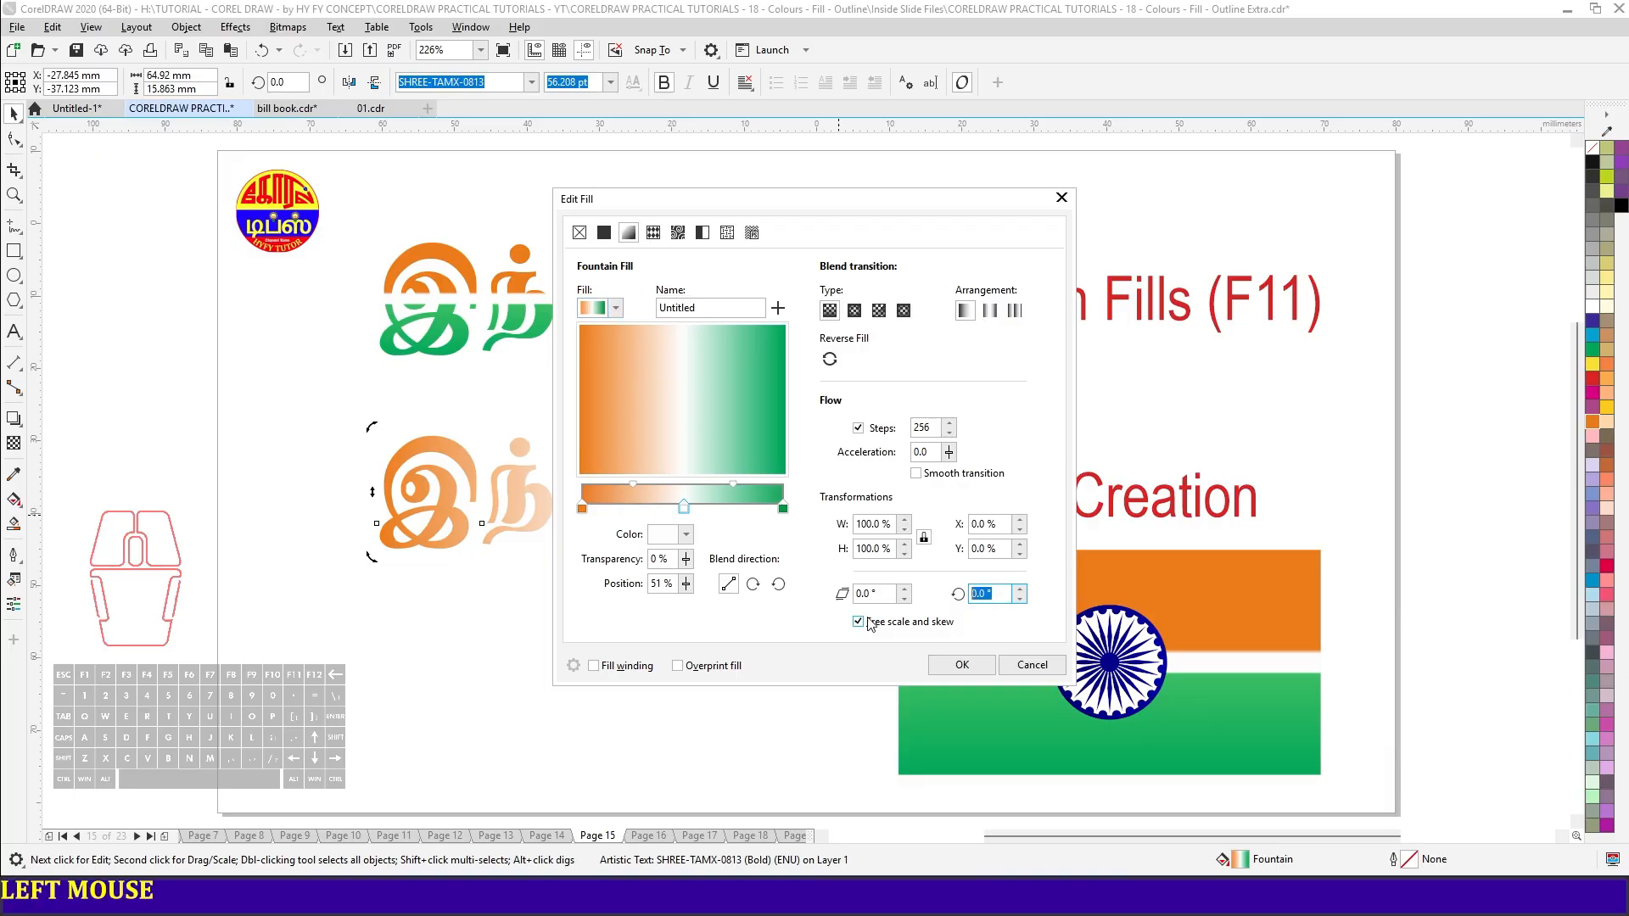
type("90")
key("Return")
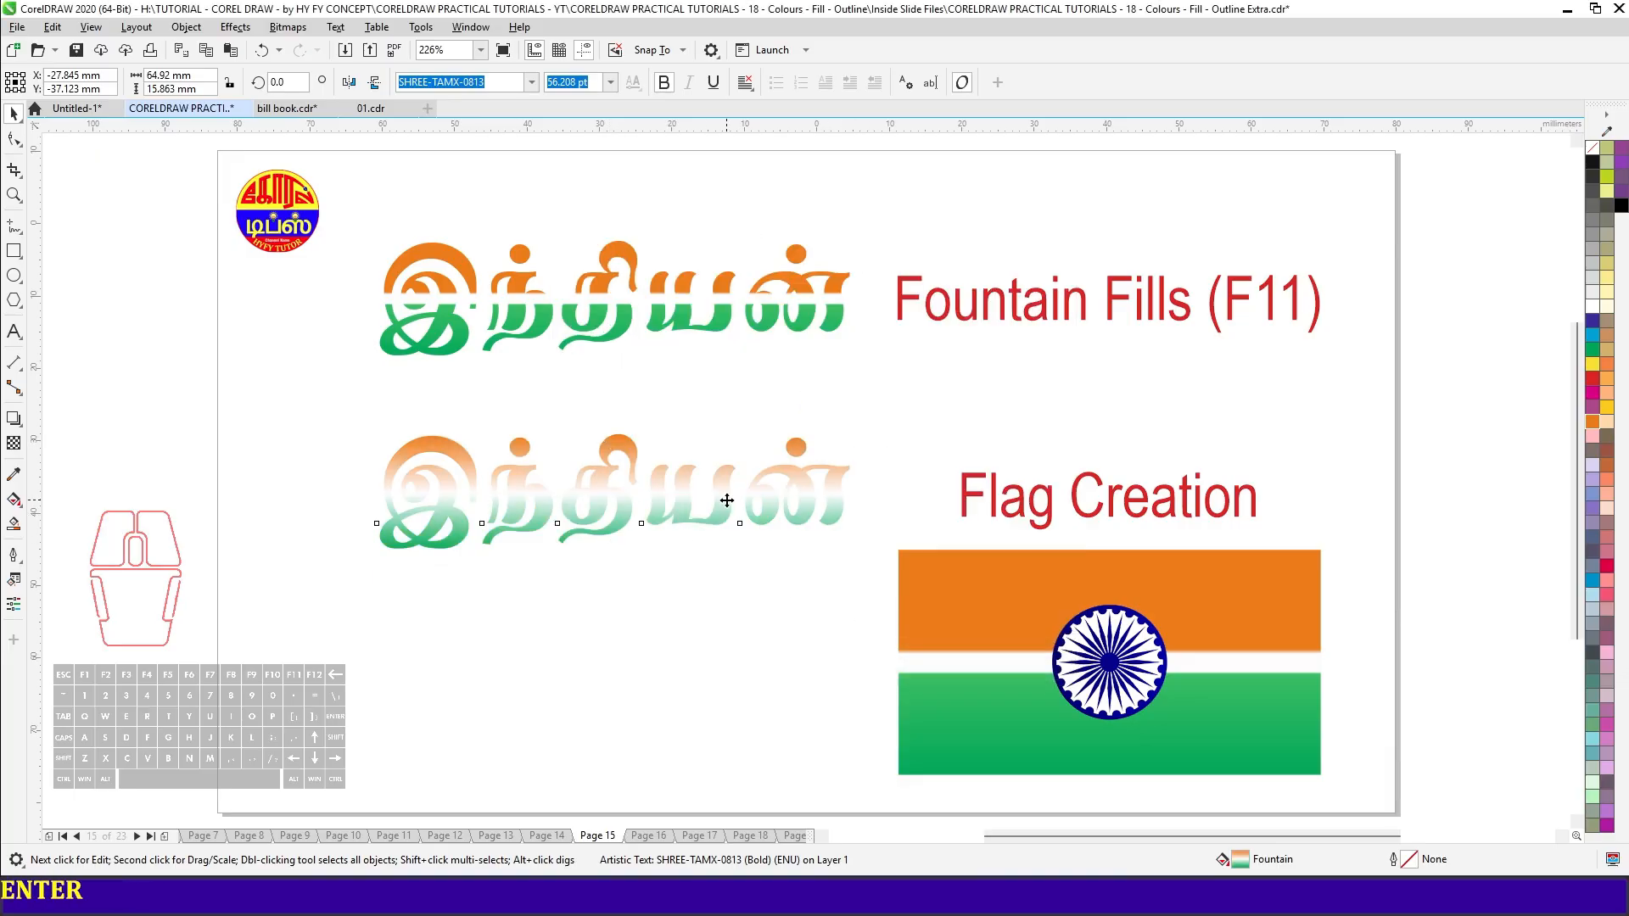
- Add a colour node at 40% of the text's gradient and colour it with the palette's Orange
left_click(830, 513)
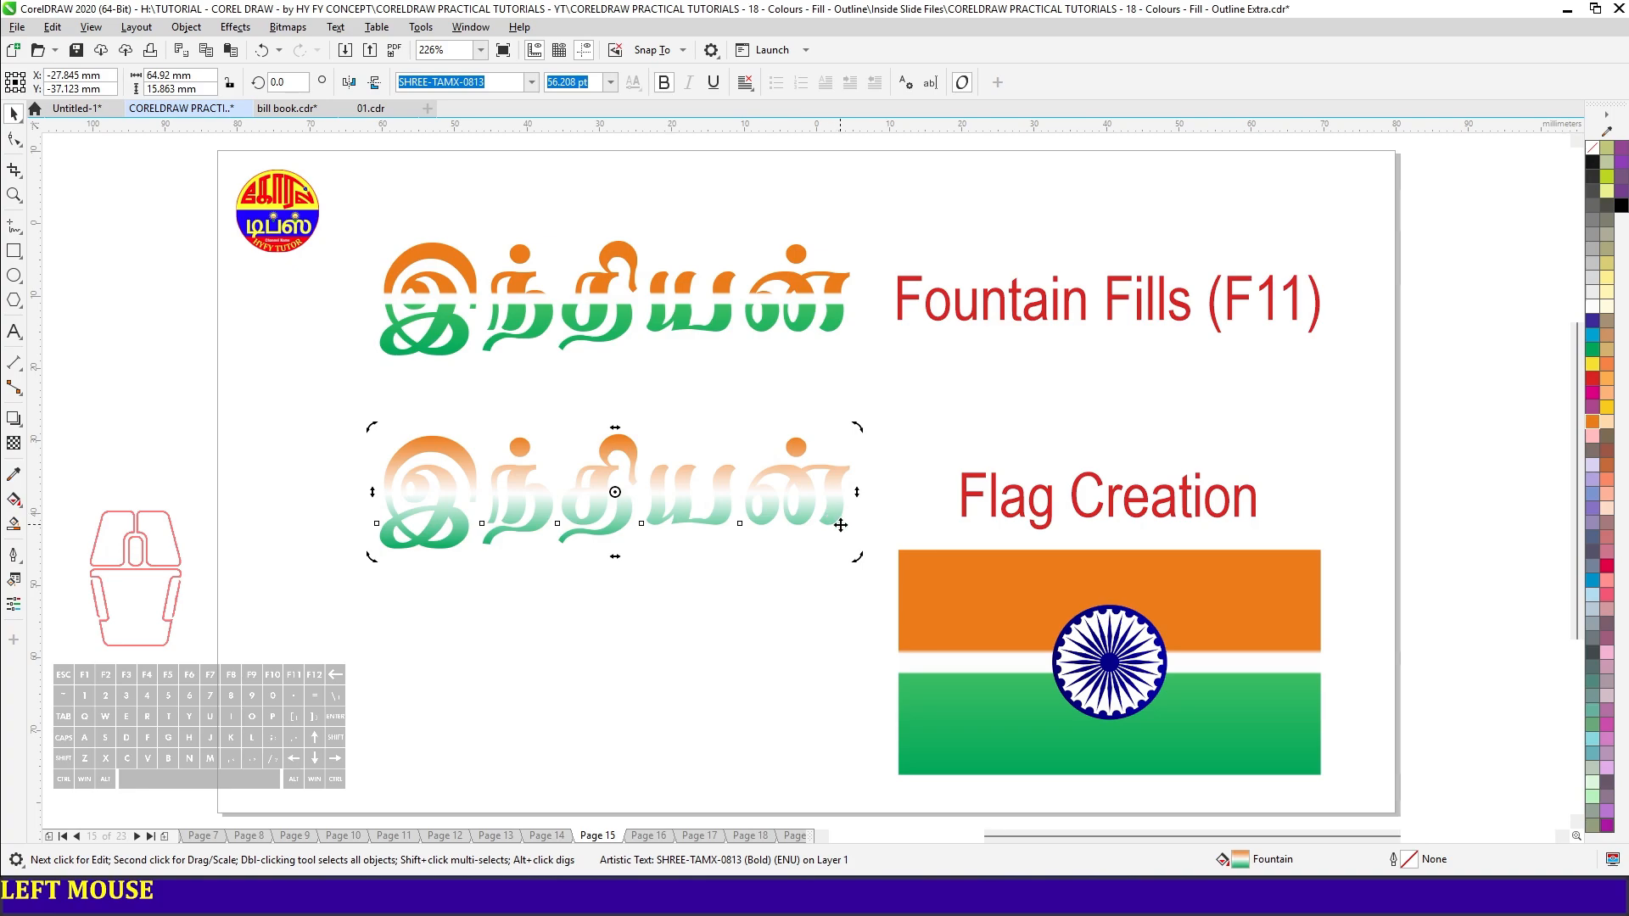
key("F11")
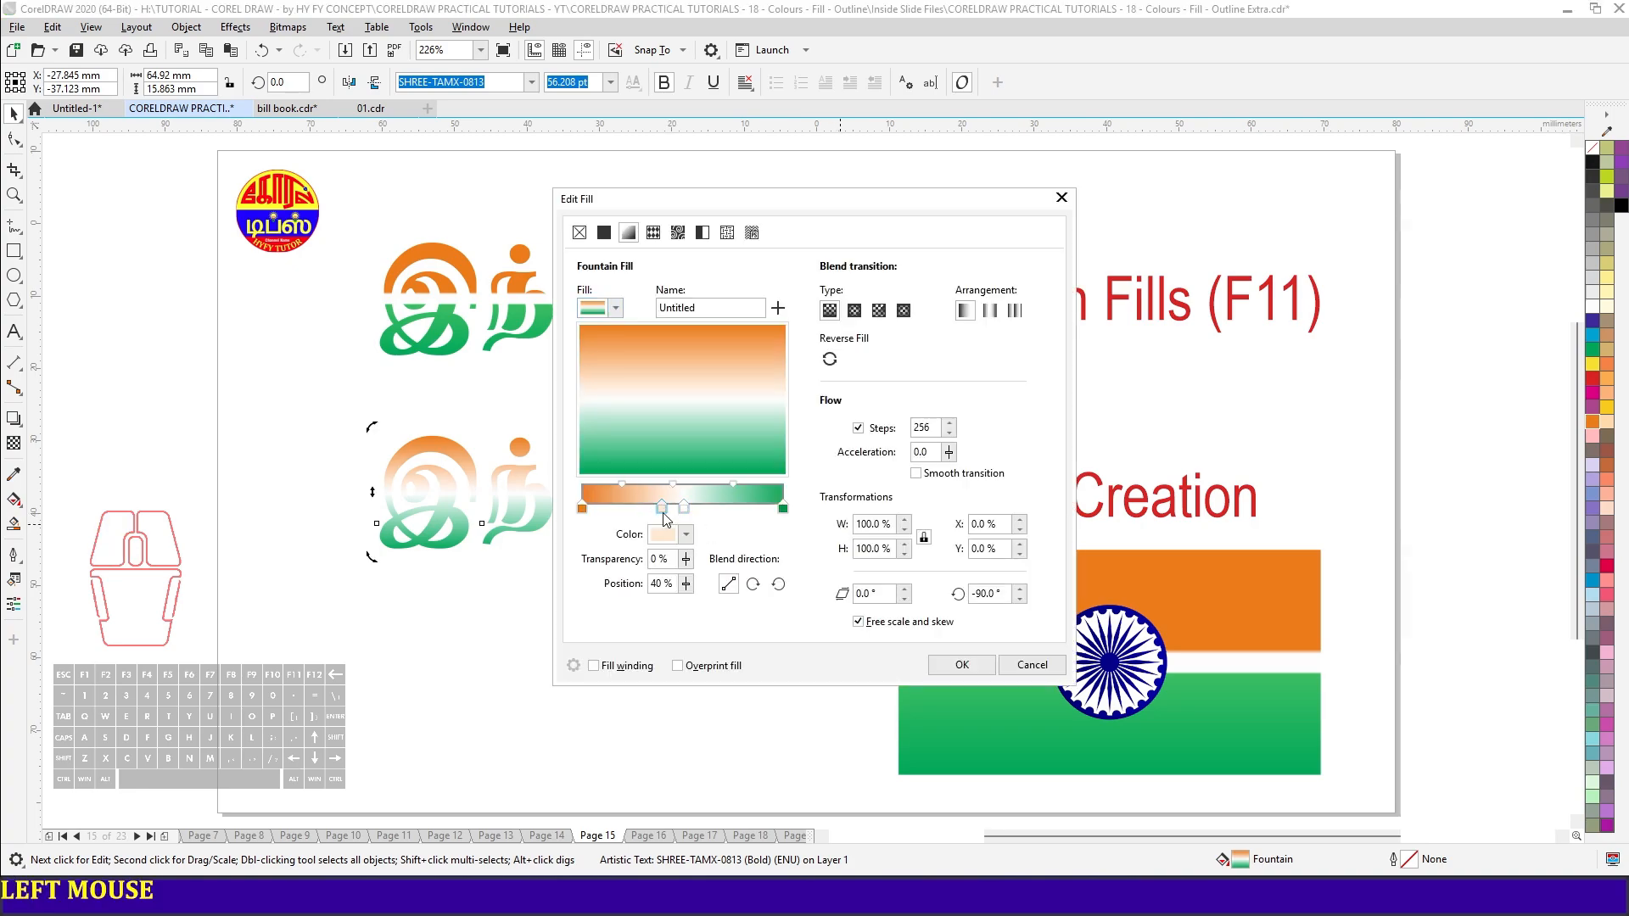
double_click(662, 508)
left_click(665, 541)
left_click(813, 784)
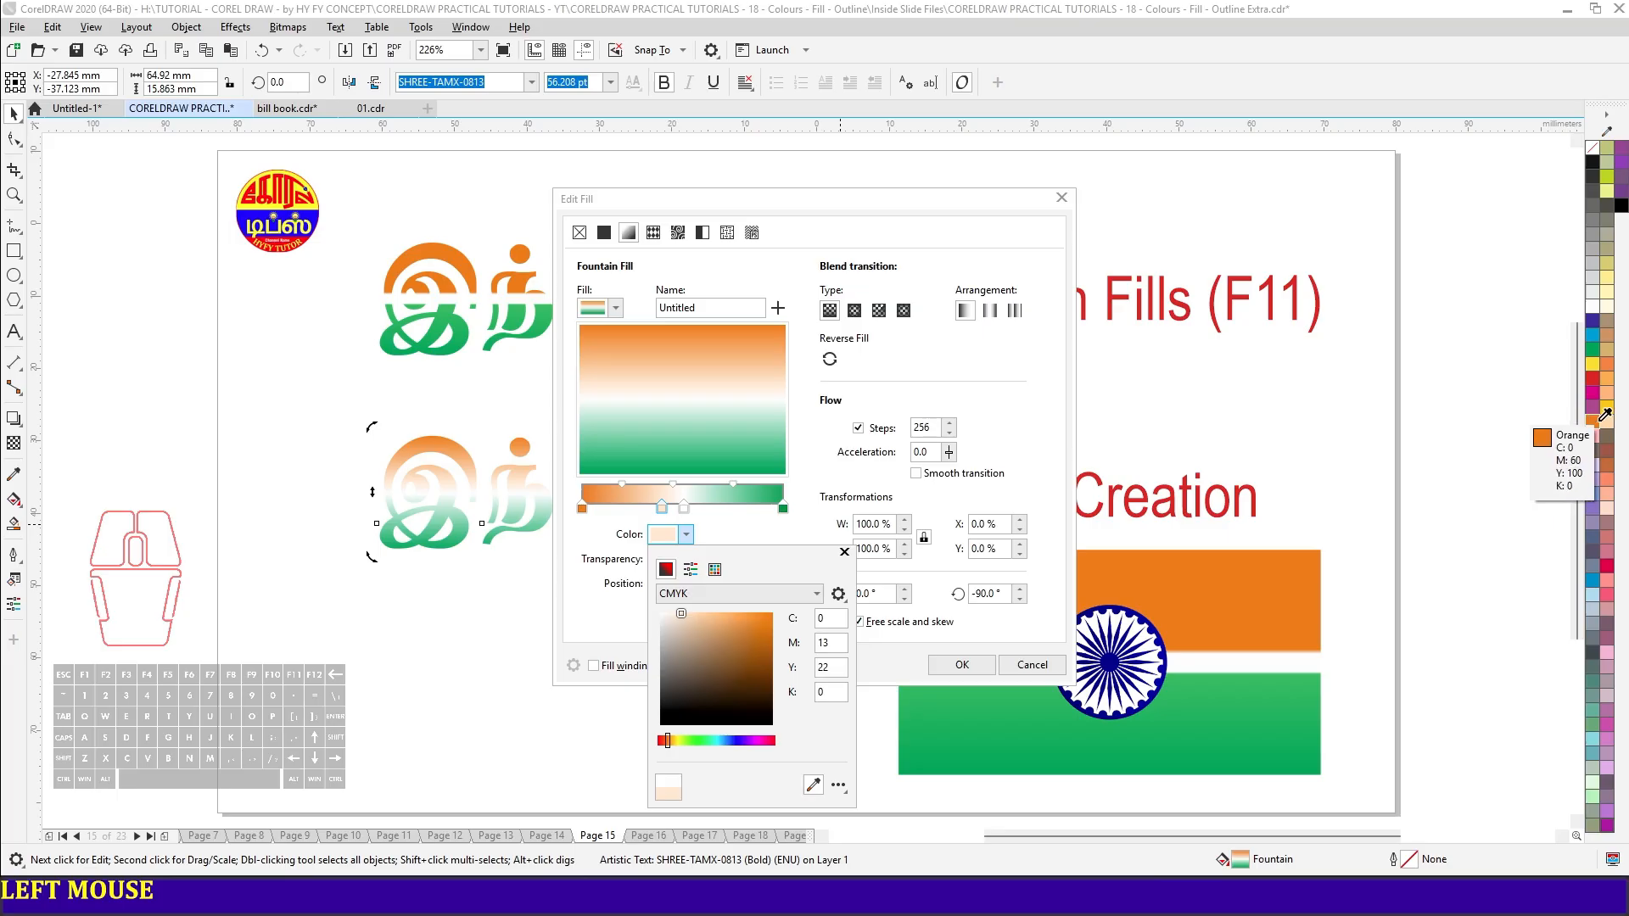
left_click(1606, 415)
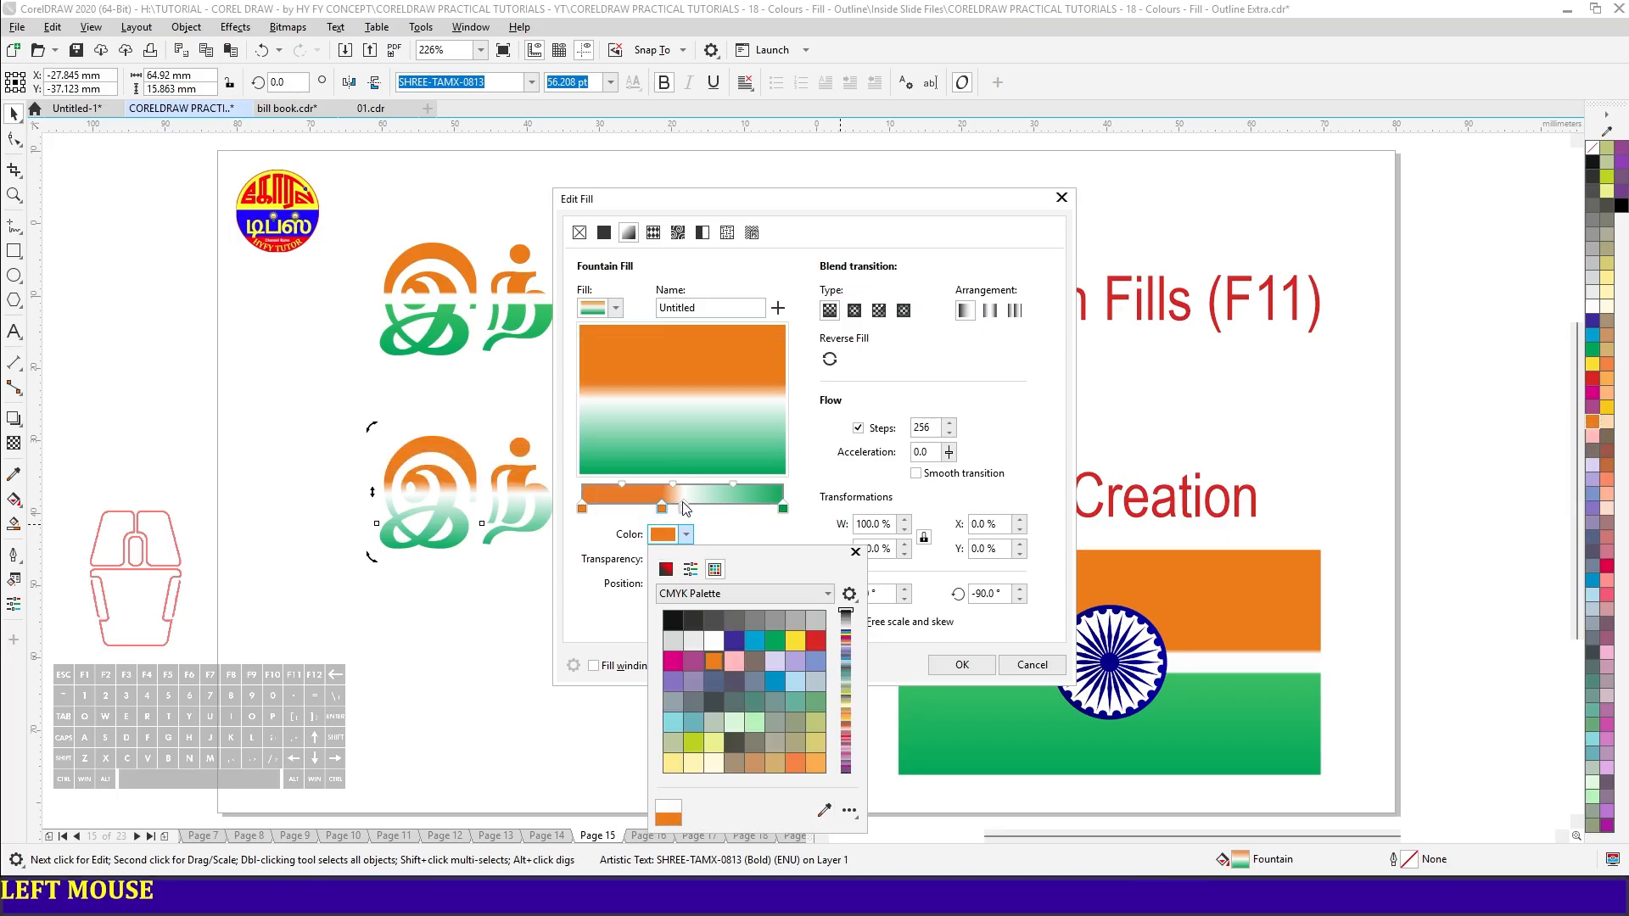
left_click(710, 517)
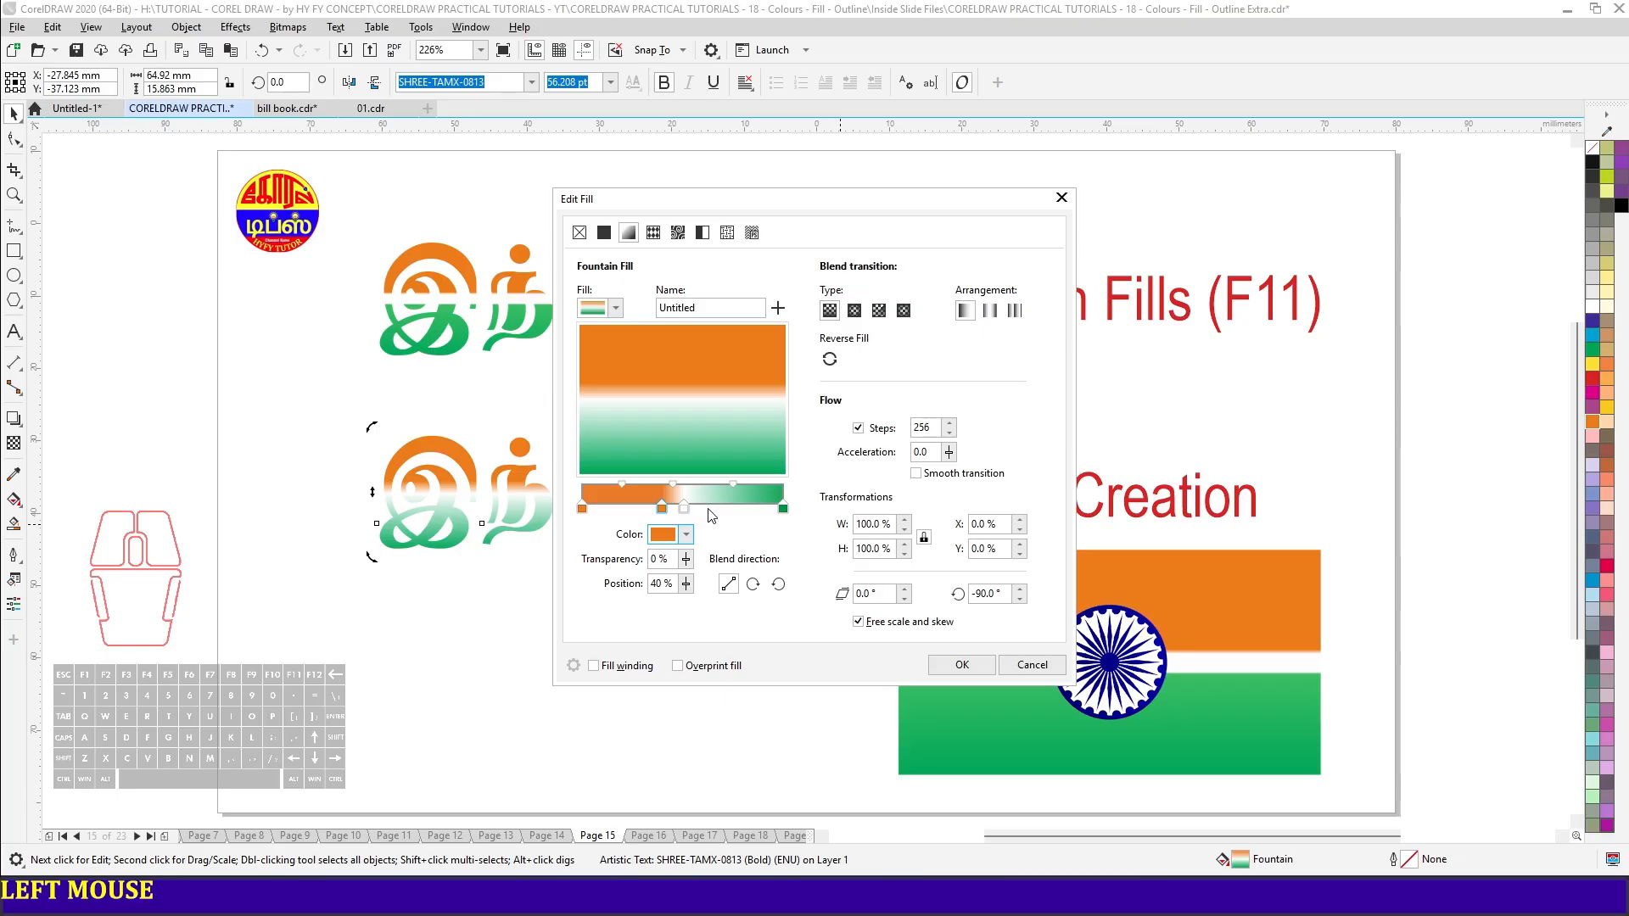
- Add a node in the palette's green to the gradient, place it at 66%, and shift the inner orange node farther from the white one
double_click(708, 507)
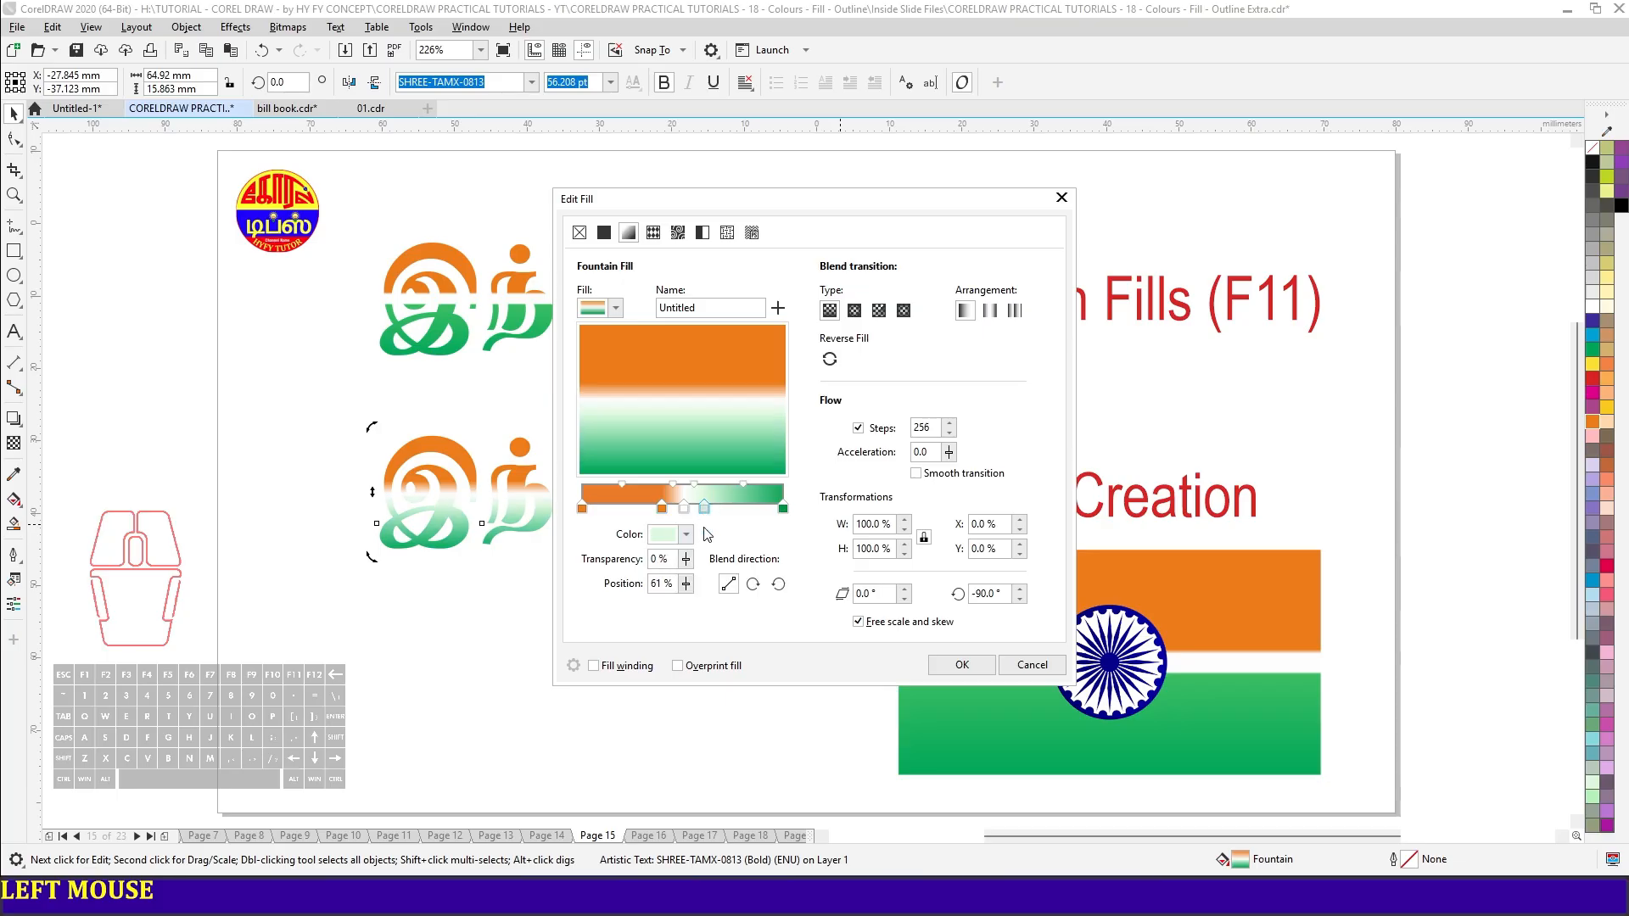
left_click(685, 537)
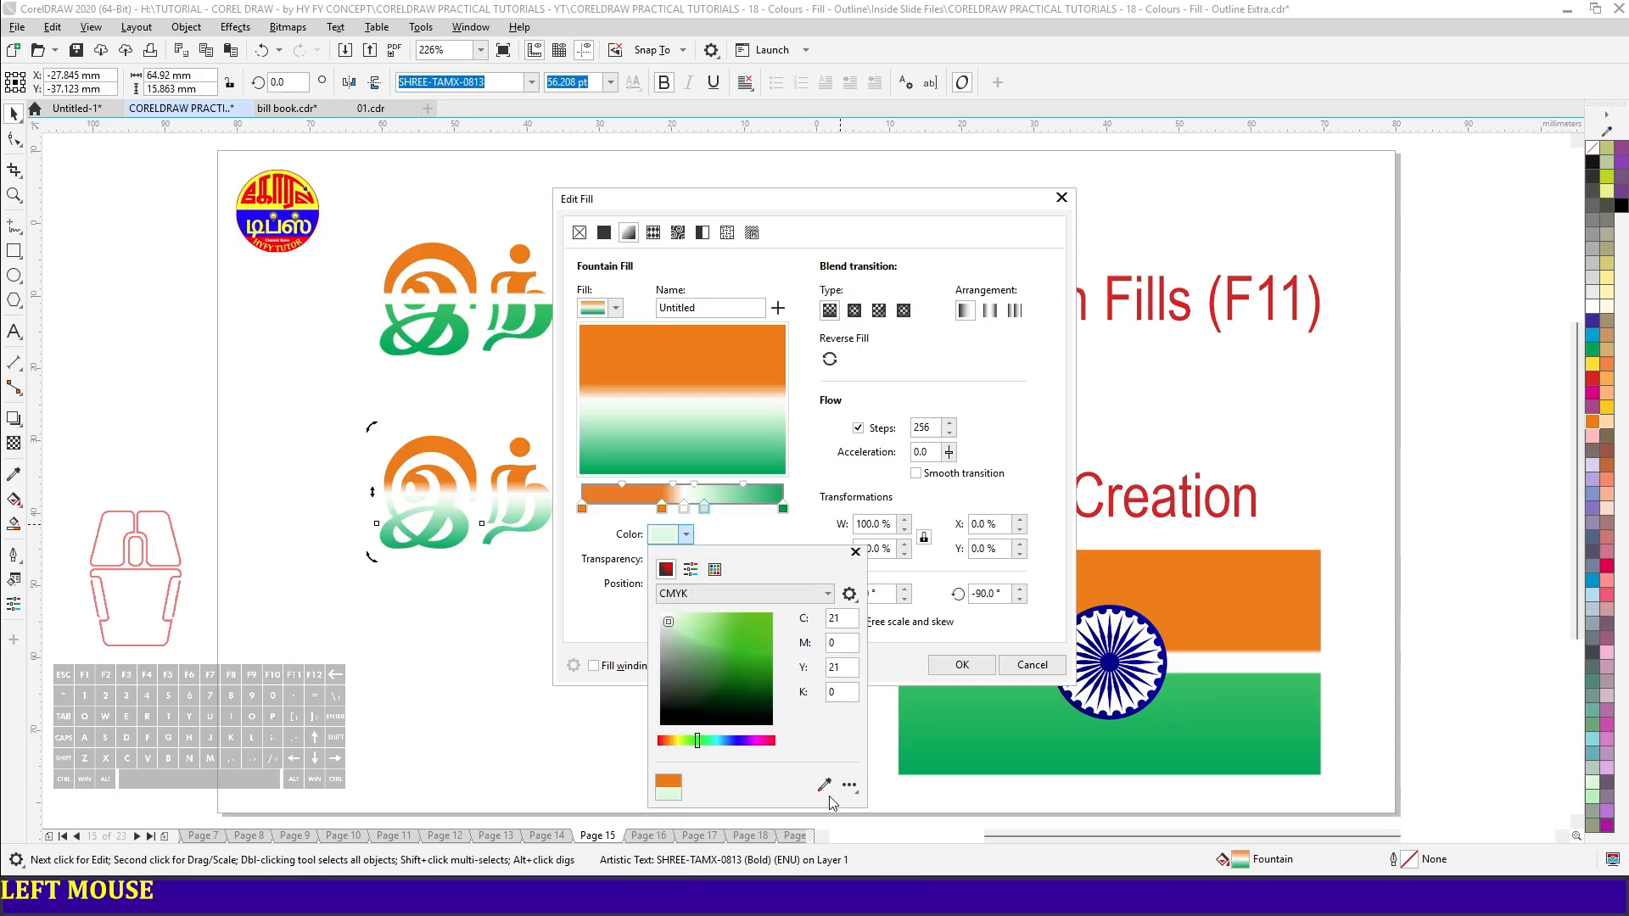
left_click(1593, 349)
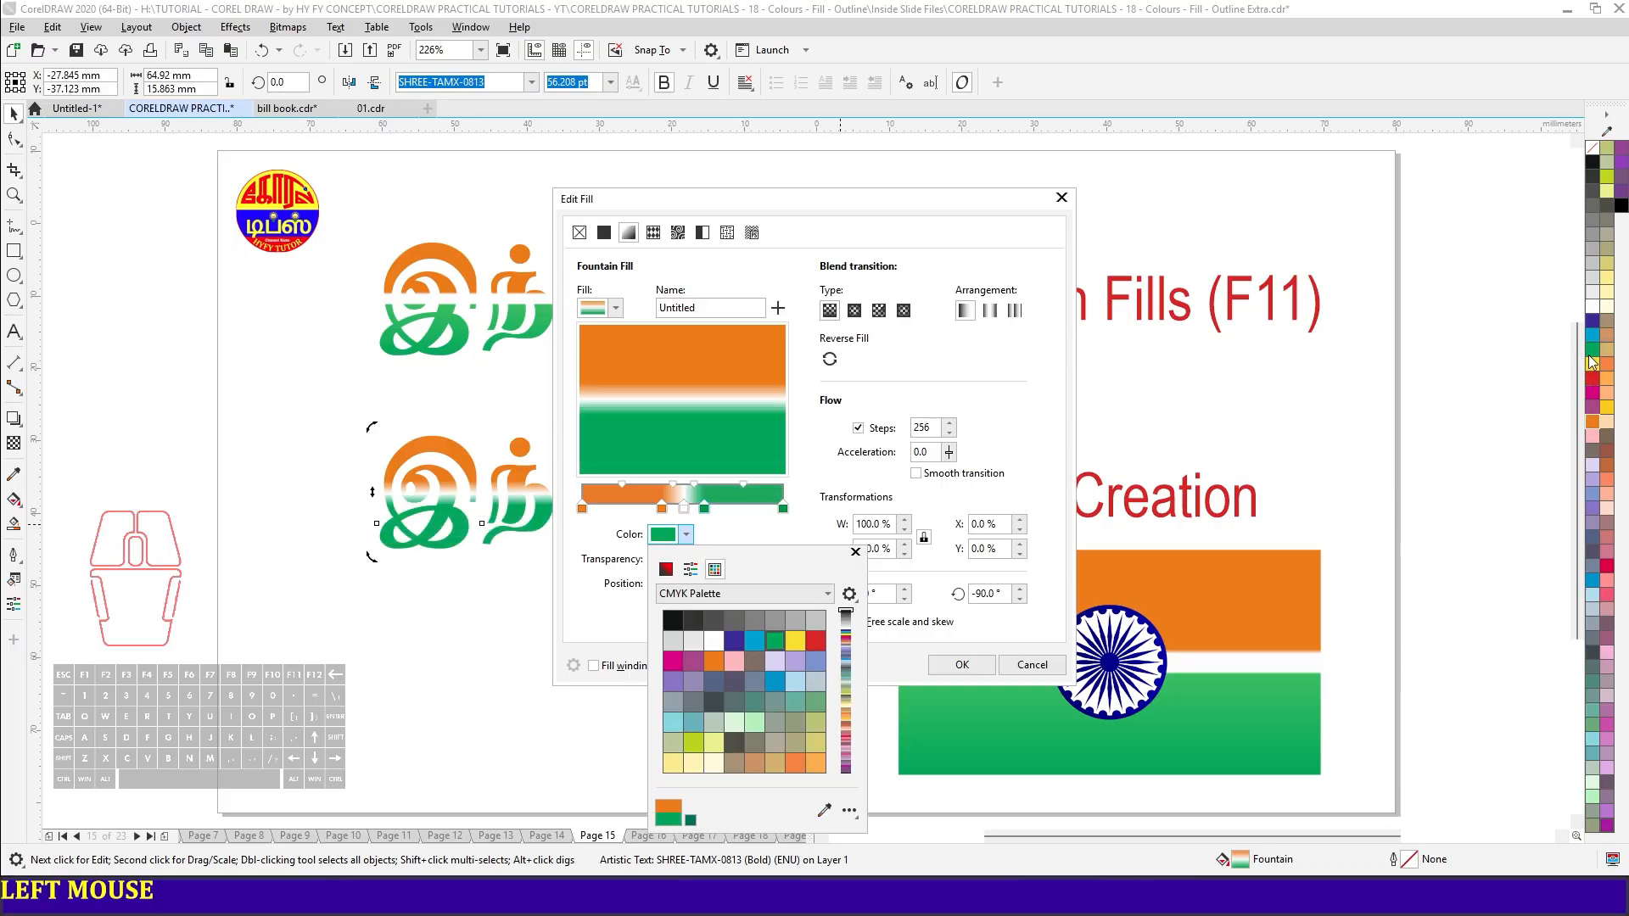
left_click(707, 513)
left_click_drag(711, 514, 717, 515)
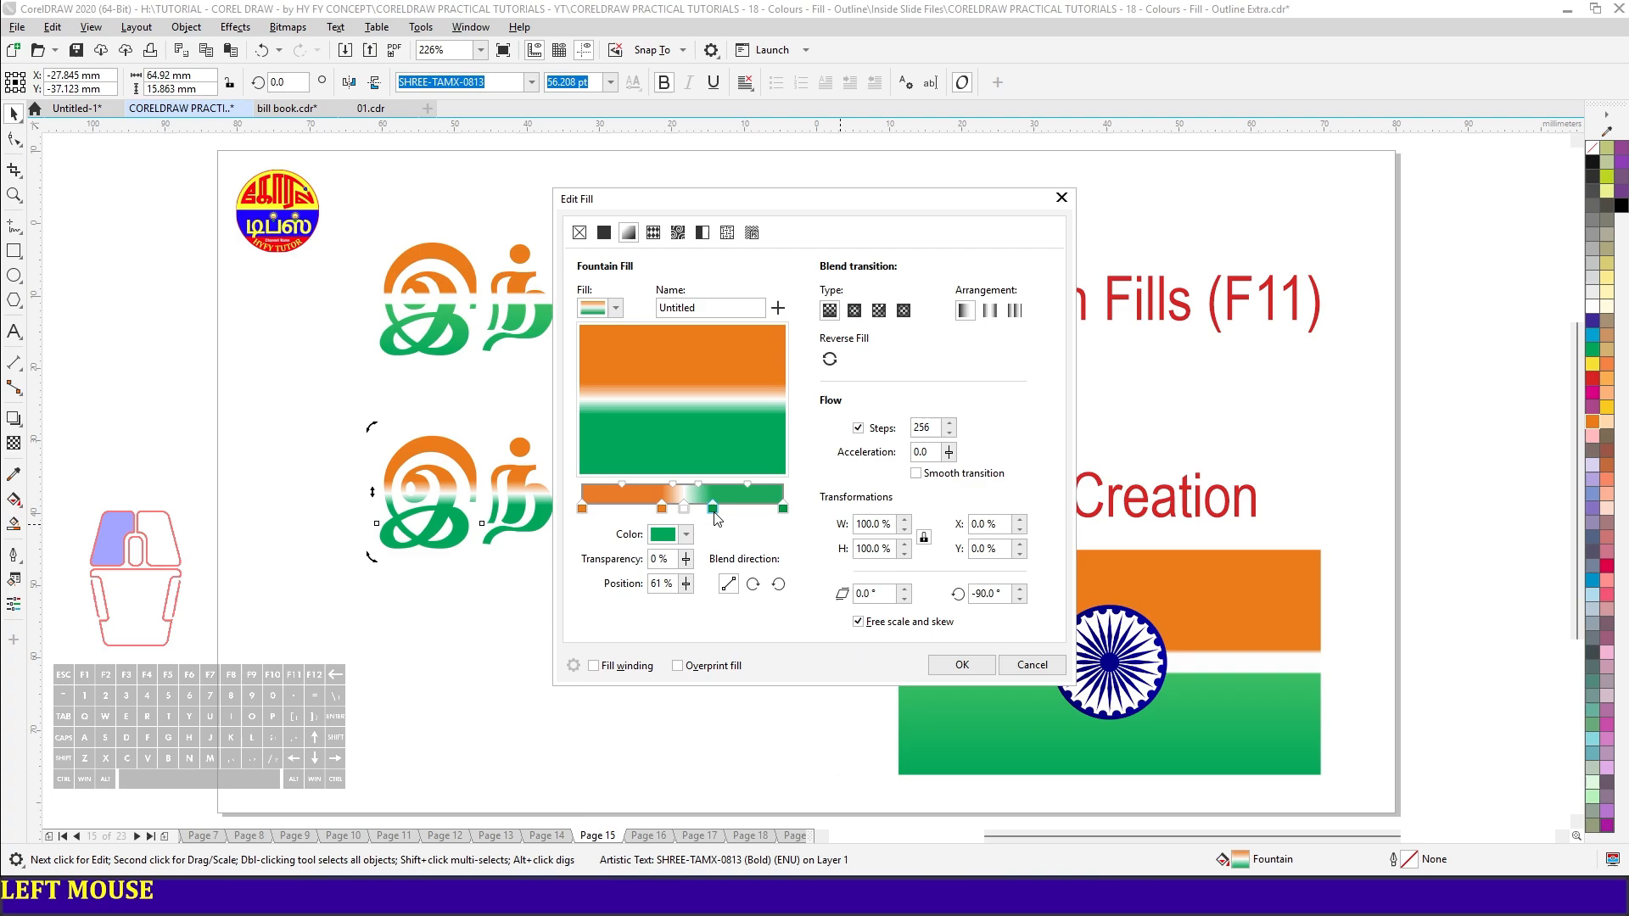
left_click(663, 510)
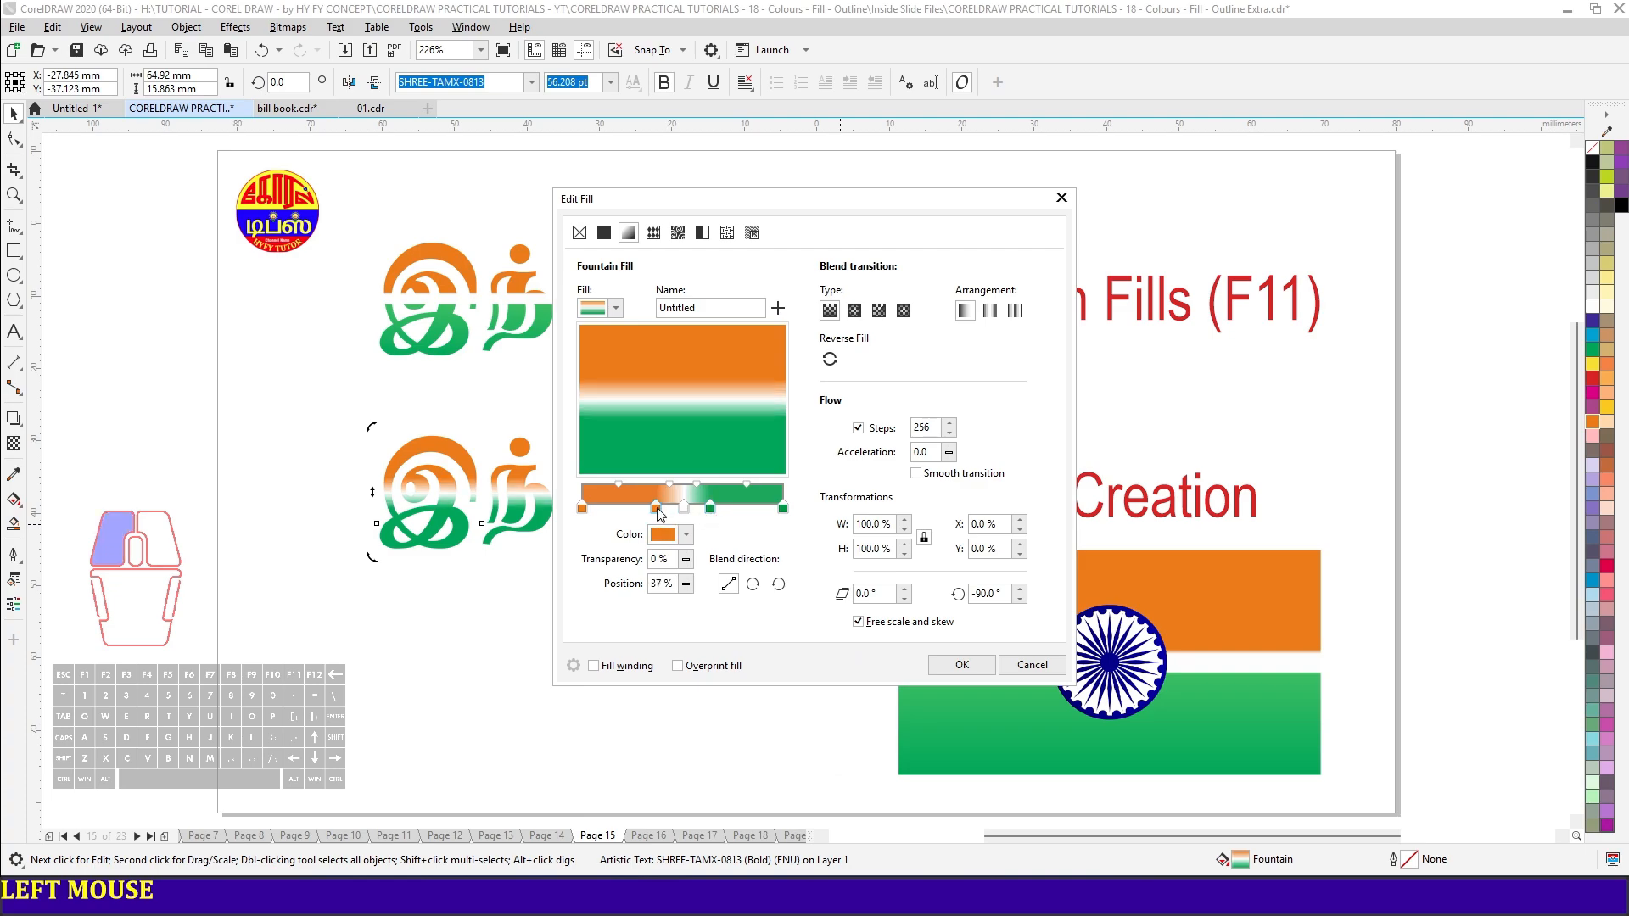
mouse_move(711, 511)
left_mouse_down()
mouse_move(650, 510)
mouse_move(716, 511)
left_mouse_up()
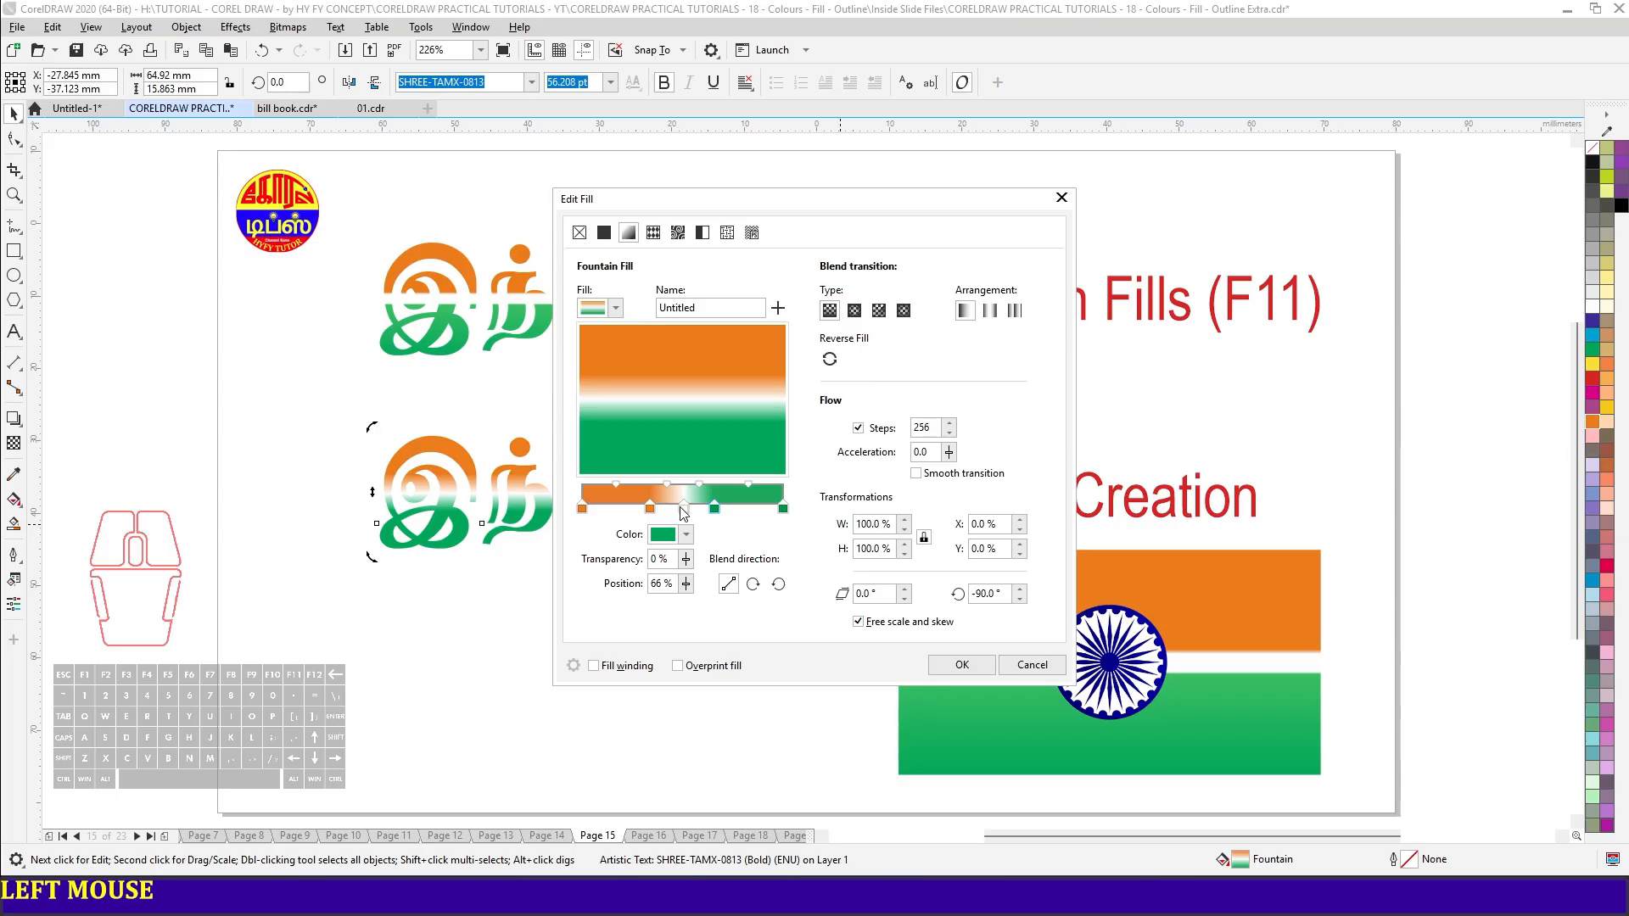
- Move the gradient's white node to 46% and add a second white node at 56%
double_click(679, 508)
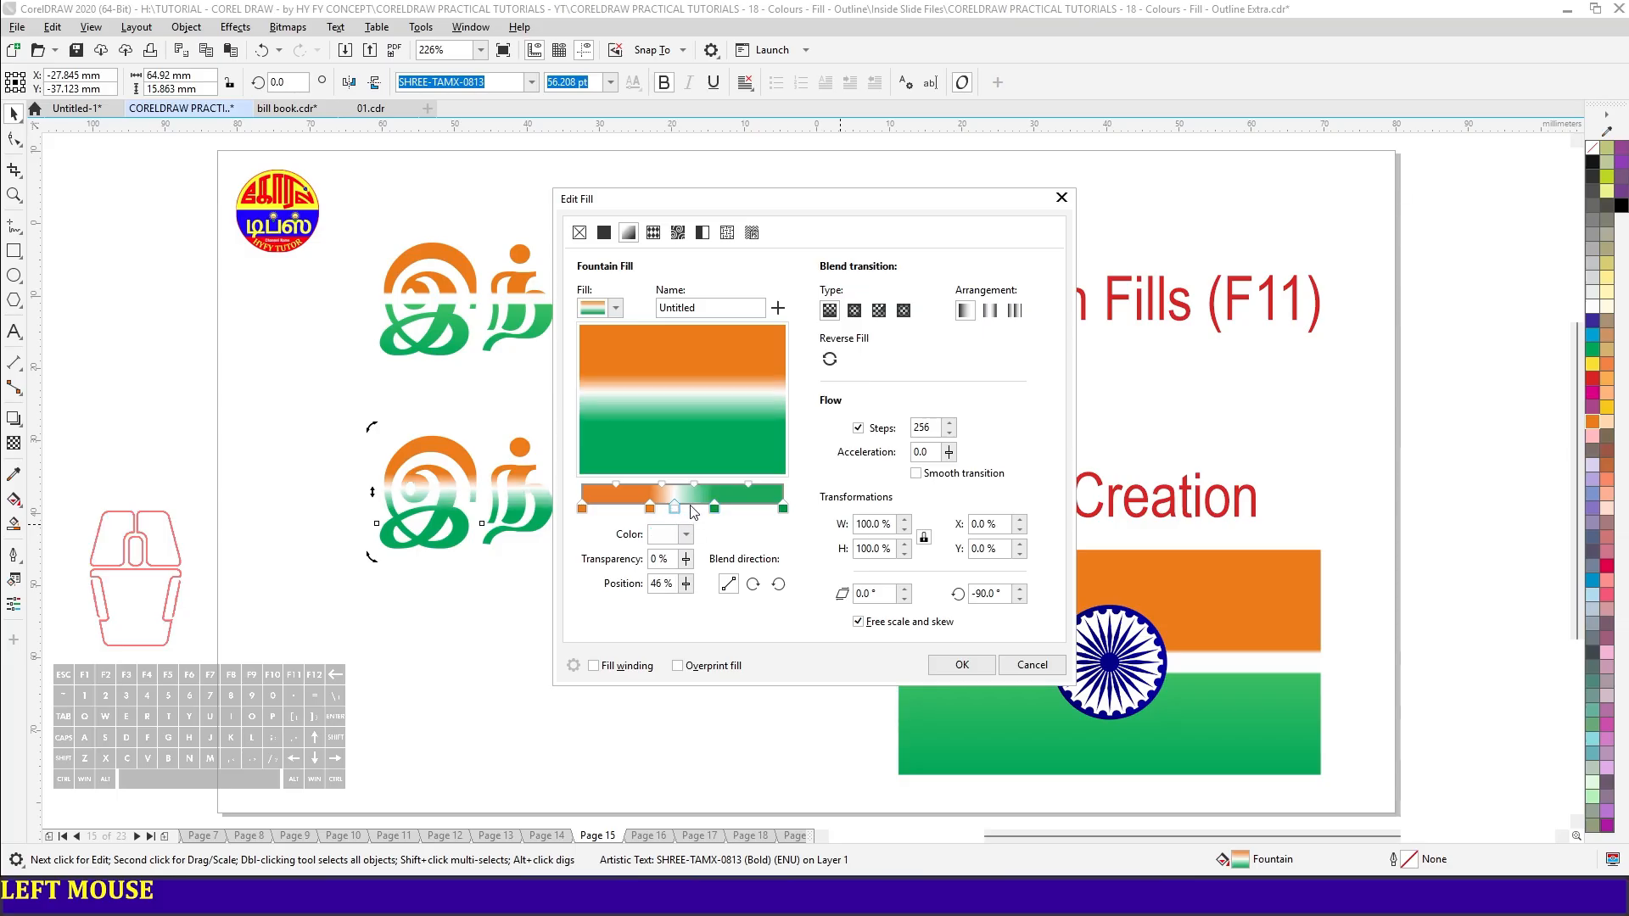
double_click(695, 507)
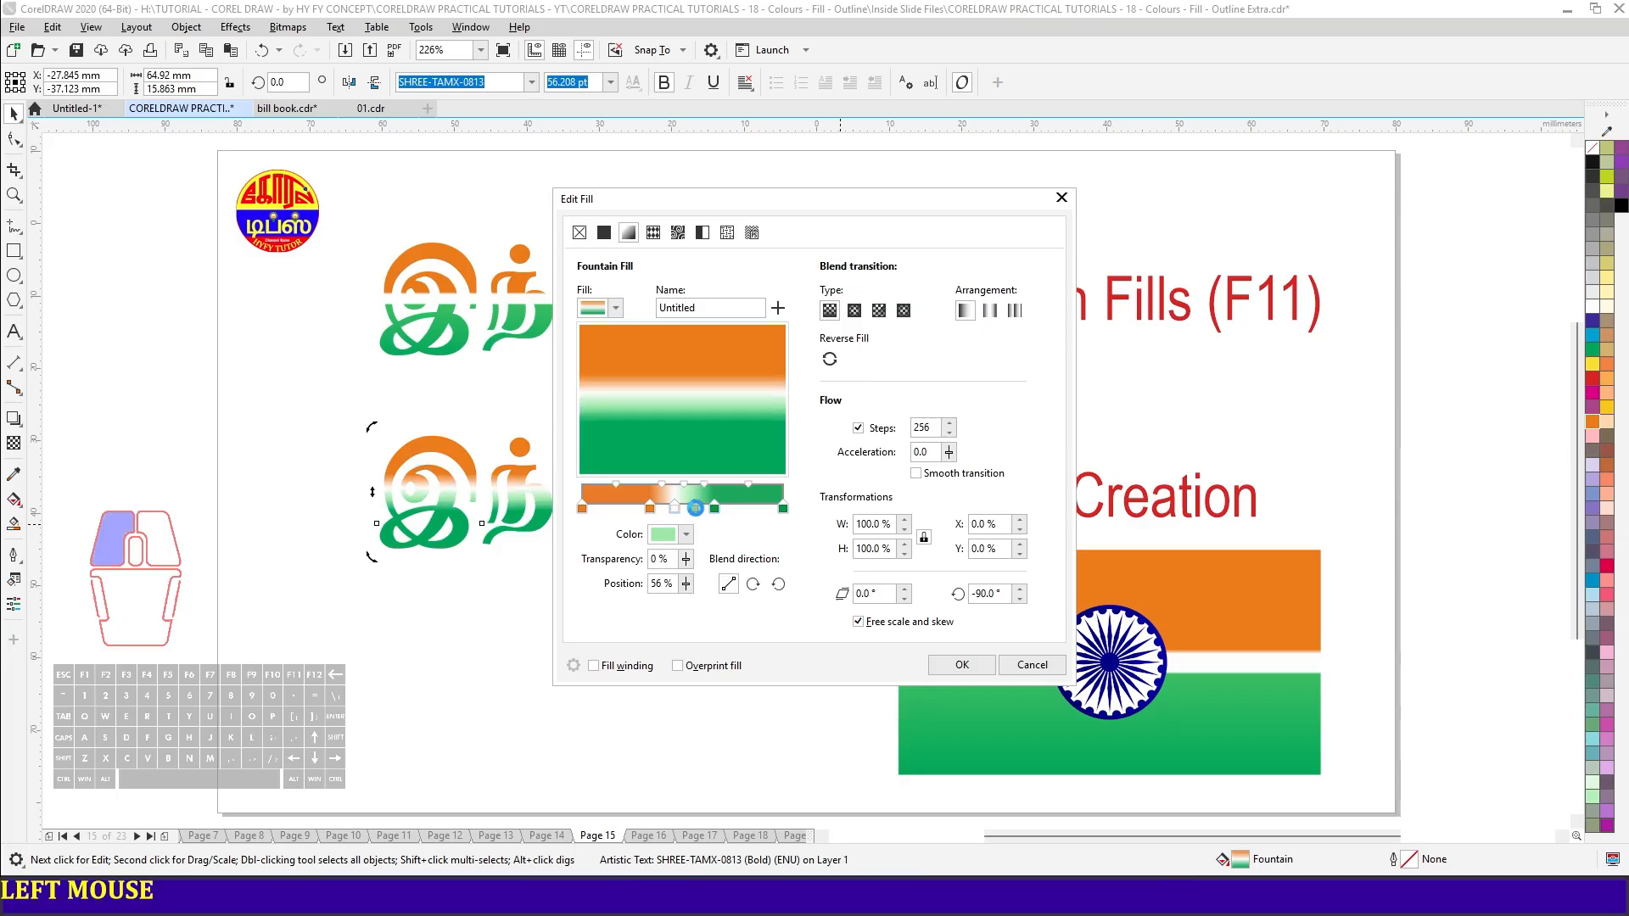
left_click(687, 536)
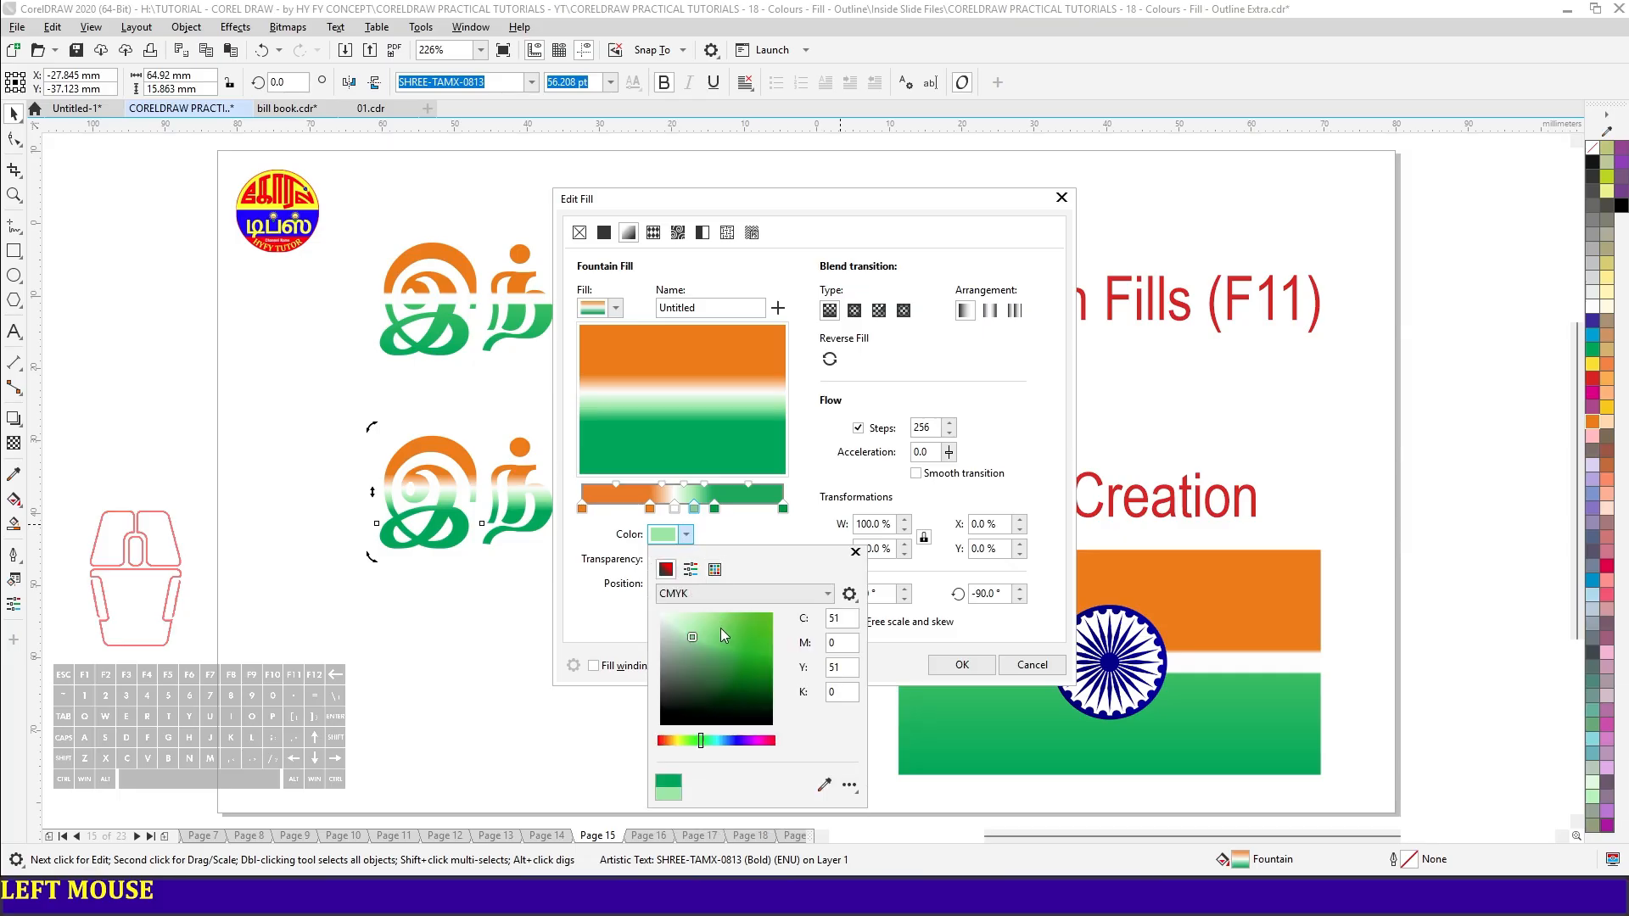
left_click_drag(687, 638, 660, 612)
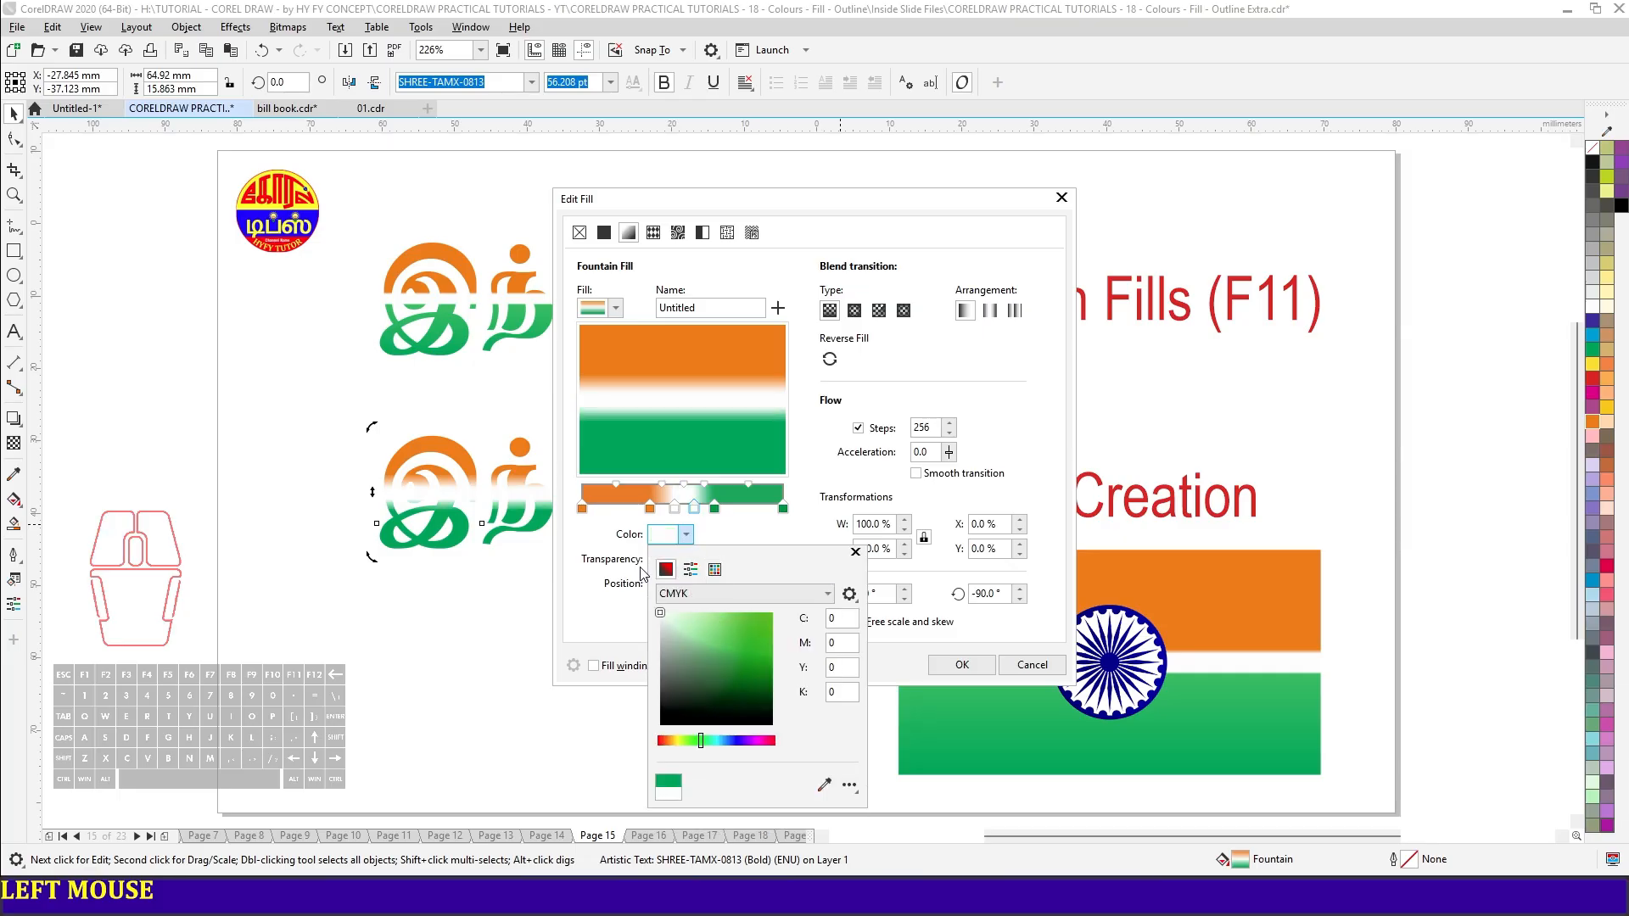
left_click(695, 511)
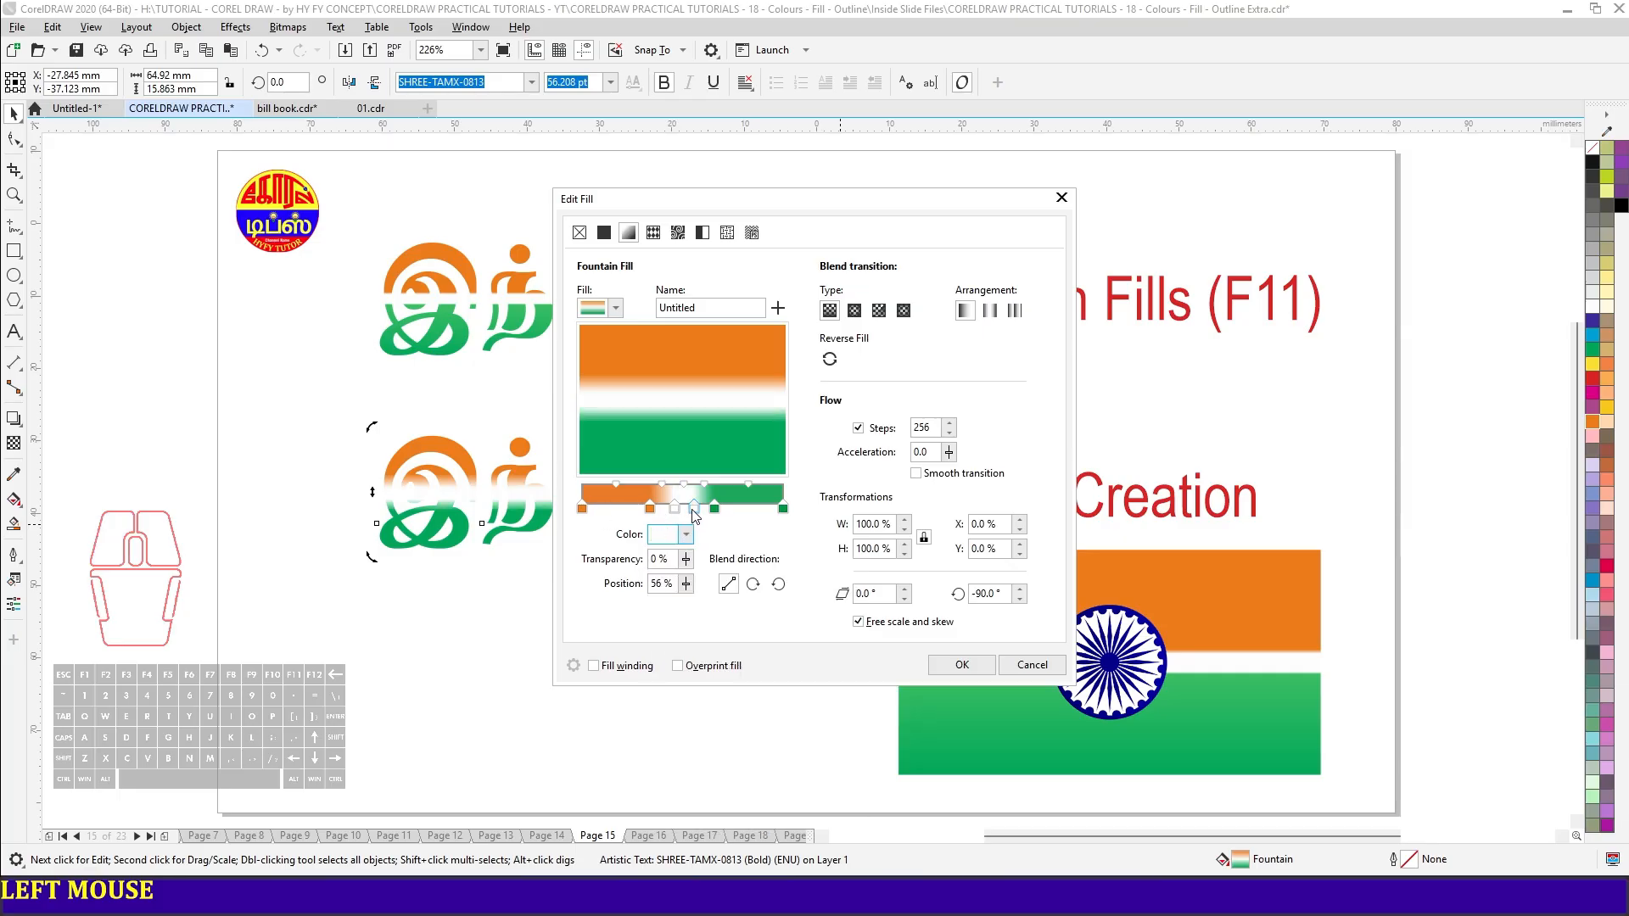
- Move the inner green node to 59% and the inner orange node beside the first white node for sharp bands, and apply the fill
left_click_drag(717, 512, 706, 512)
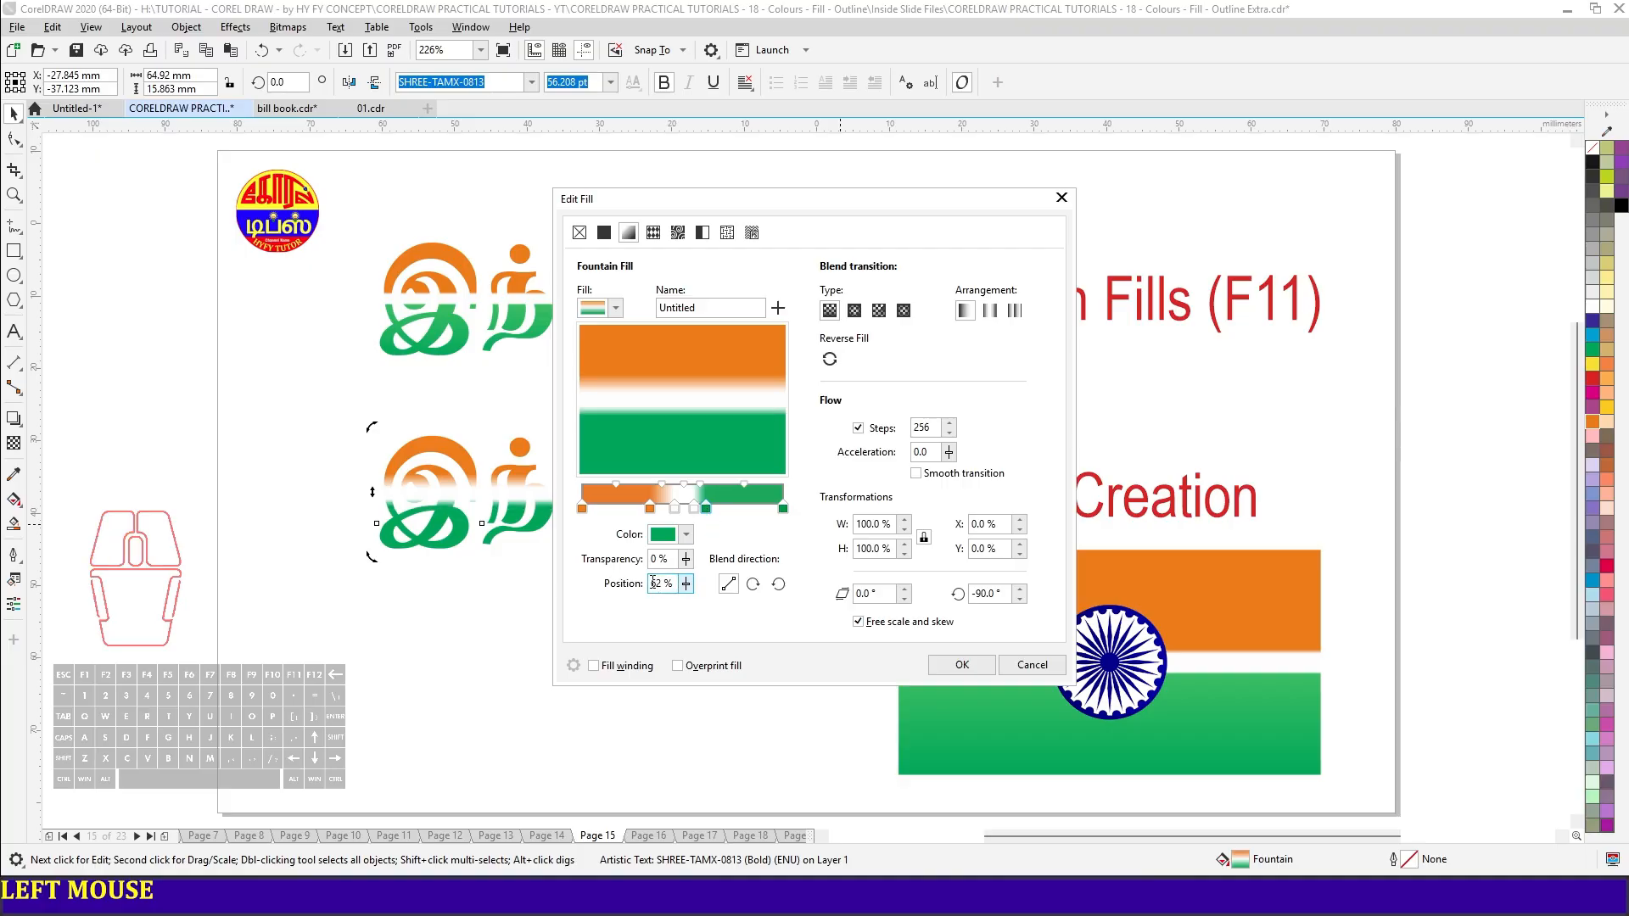
left_click(706, 512)
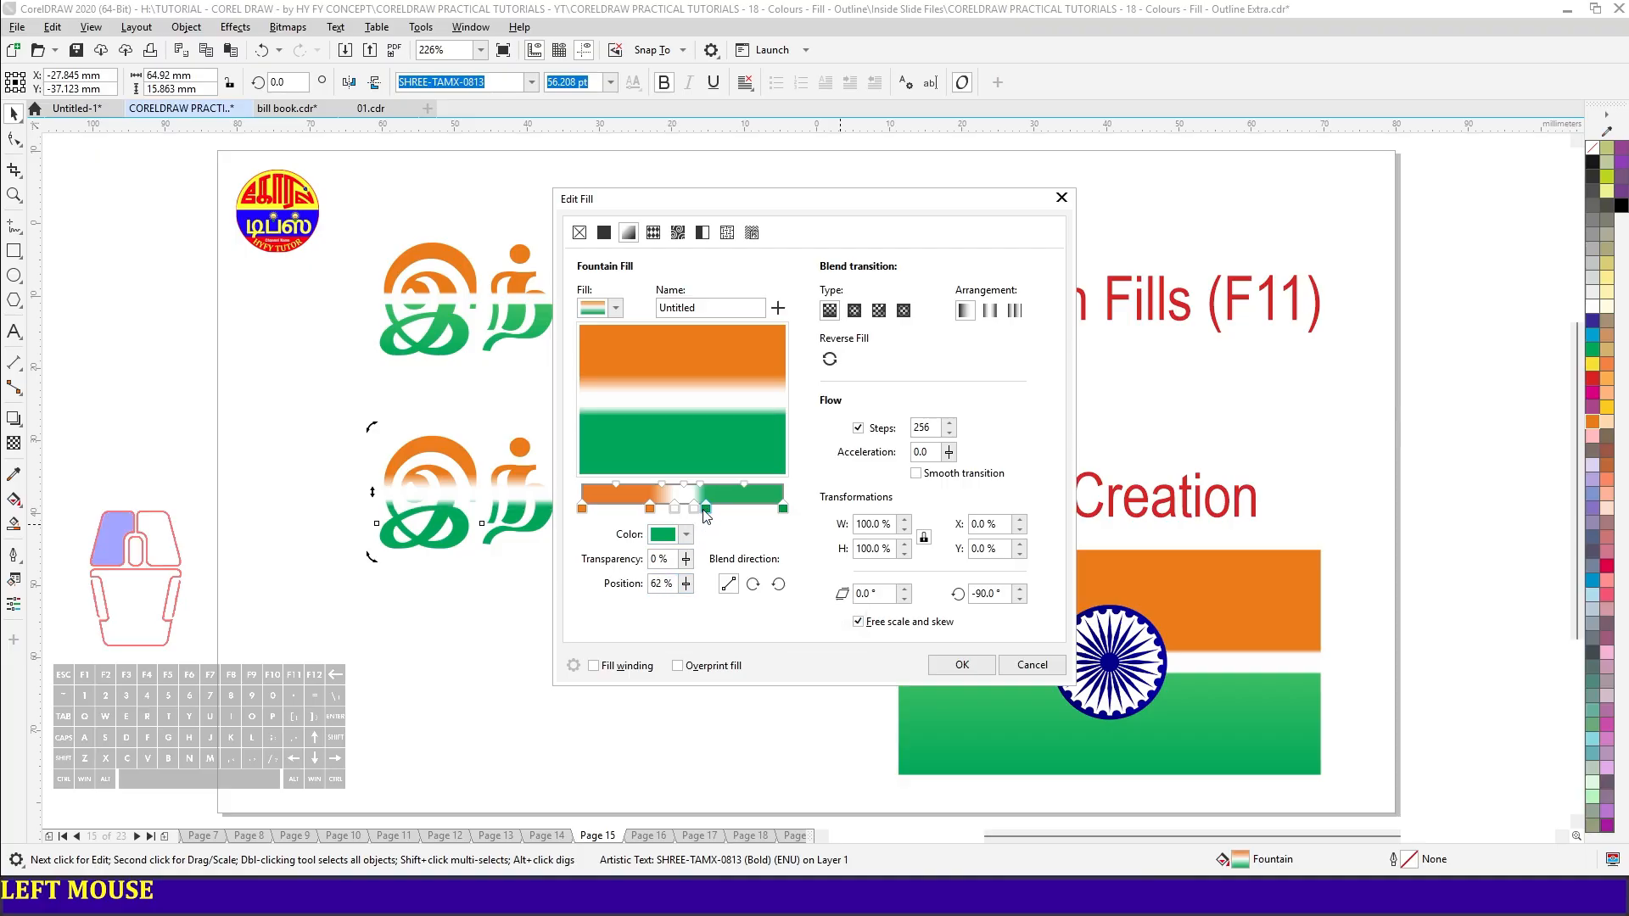
mouse_move(706, 511)
left_mouse_down()
mouse_move(660, 512)
mouse_move(701, 515)
left_mouse_up()
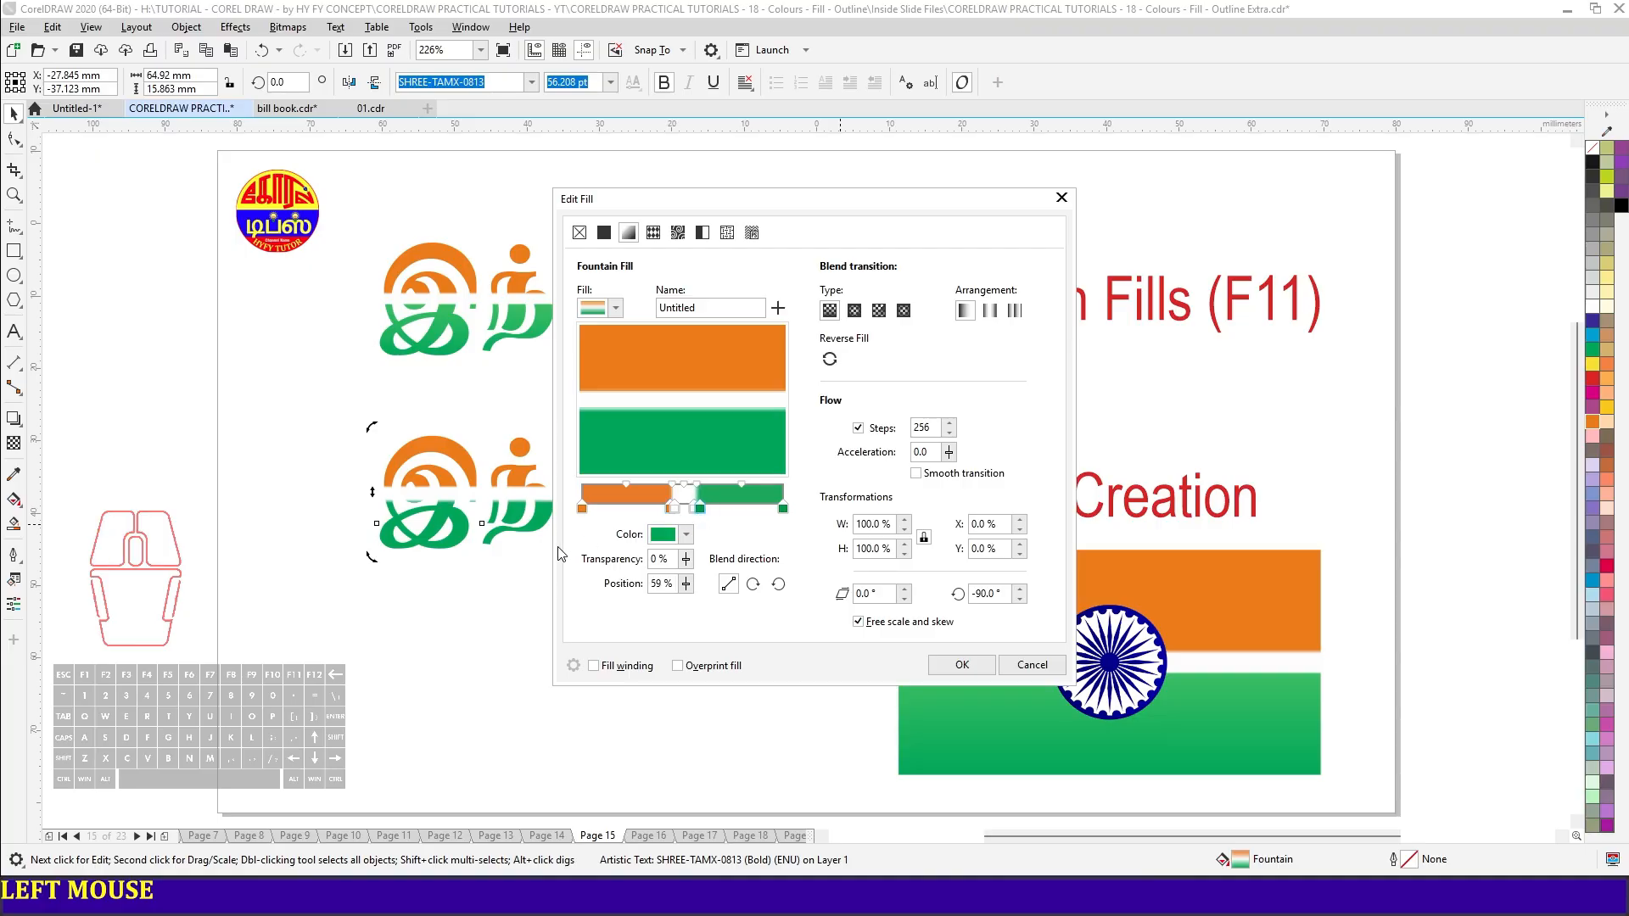
left_click(962, 662)
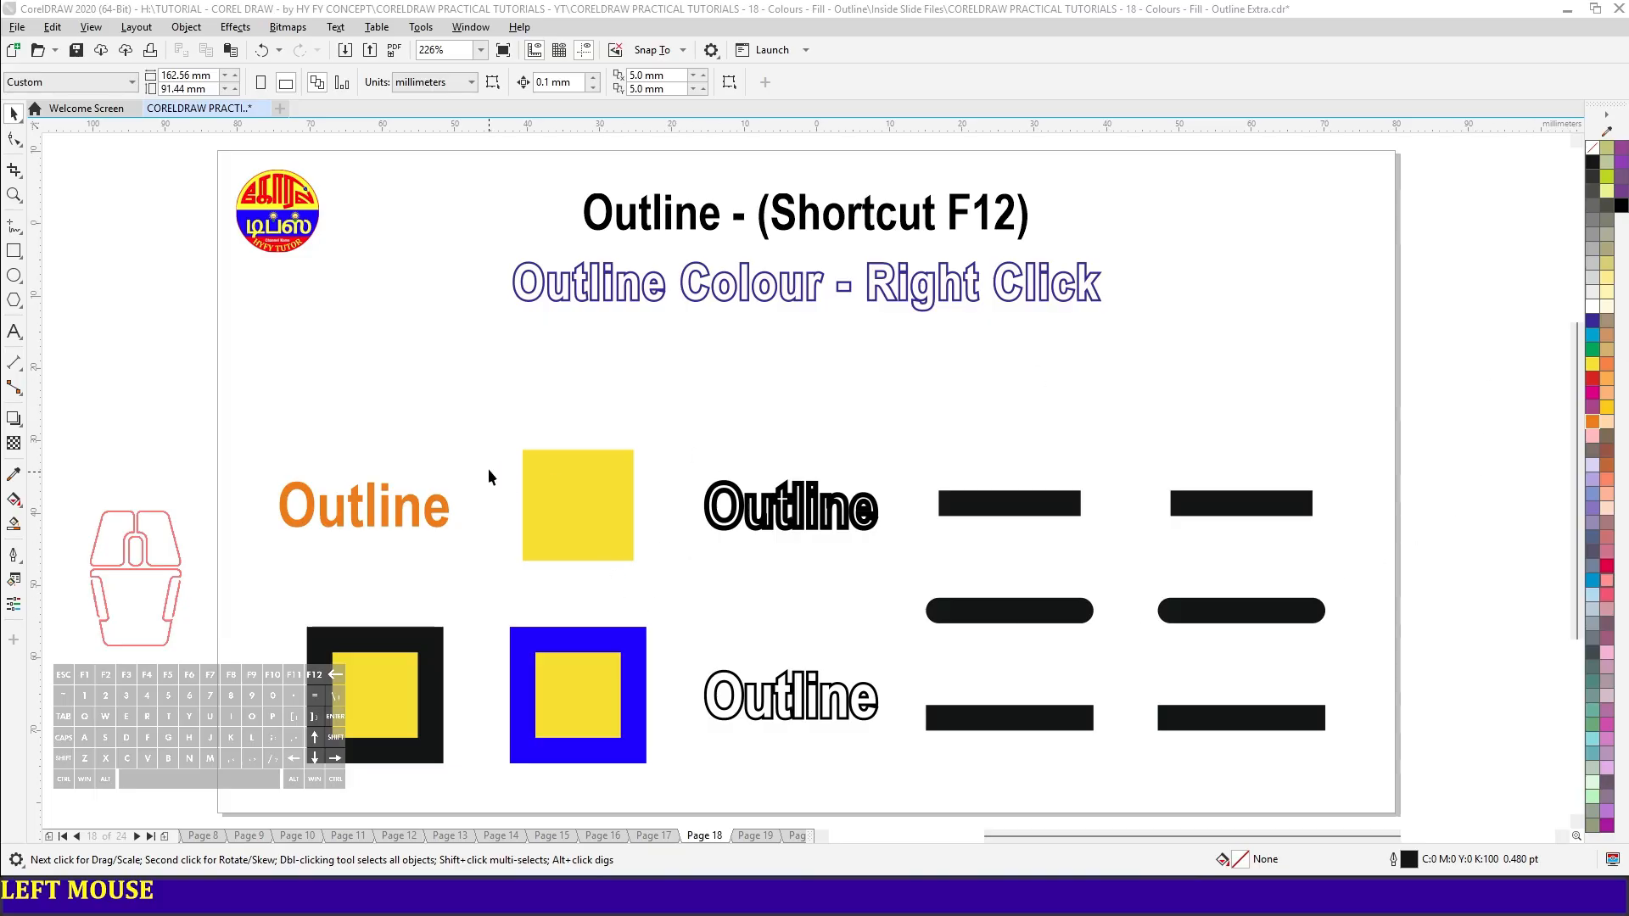
- Select the orange "Outline" text and the yellow square beside it on Page 18
left_click_drag(211, 409, 669, 609)
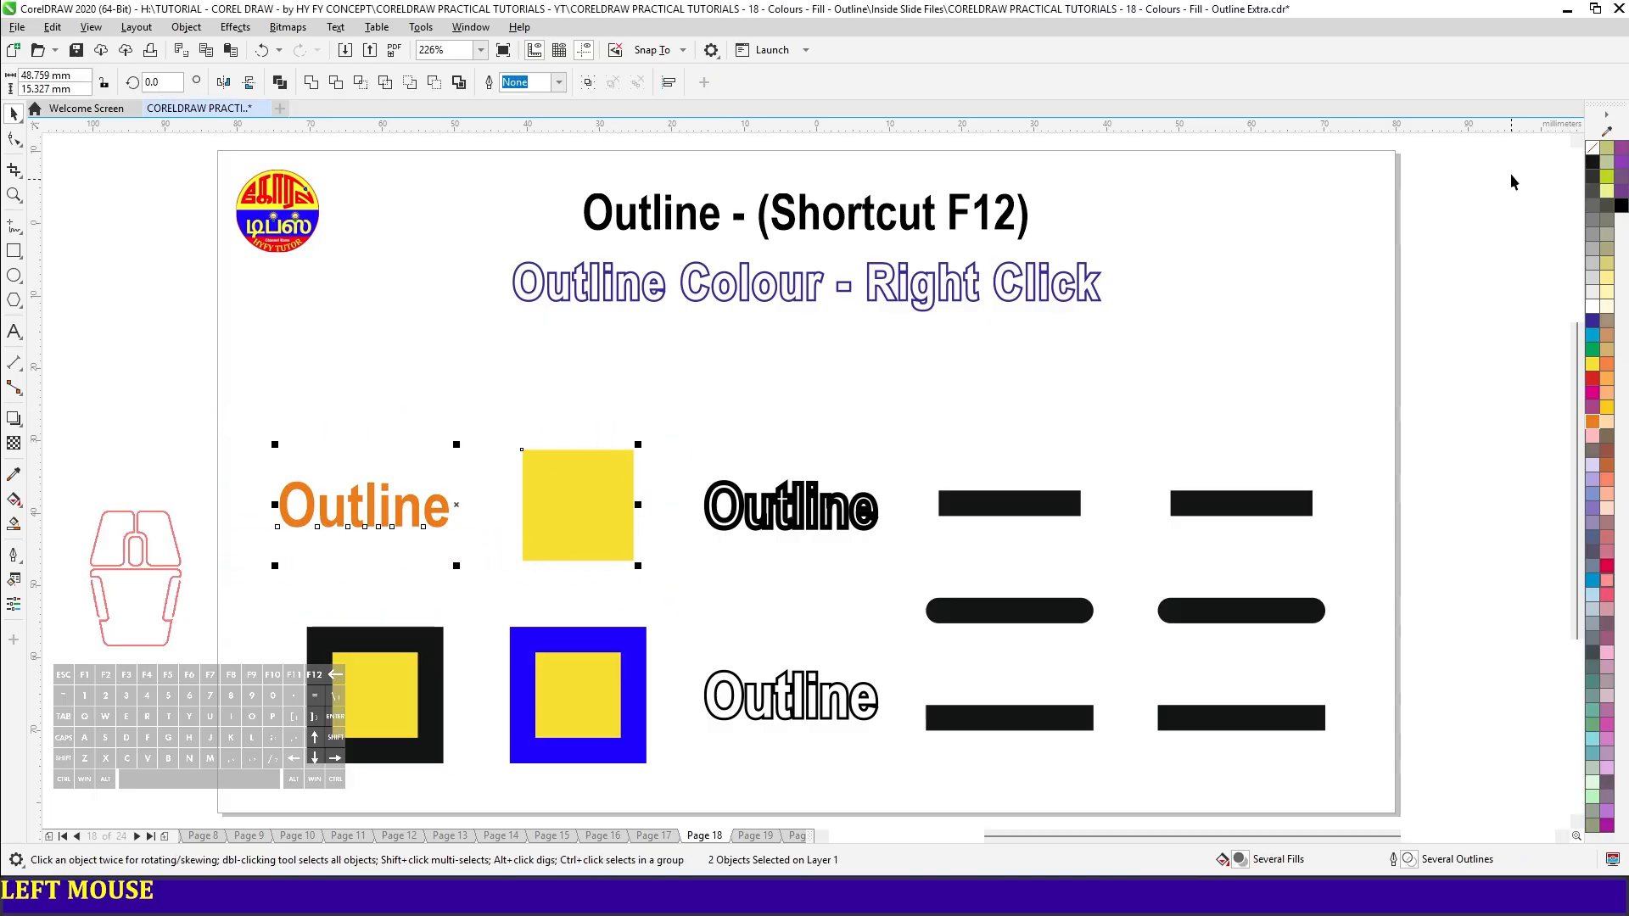
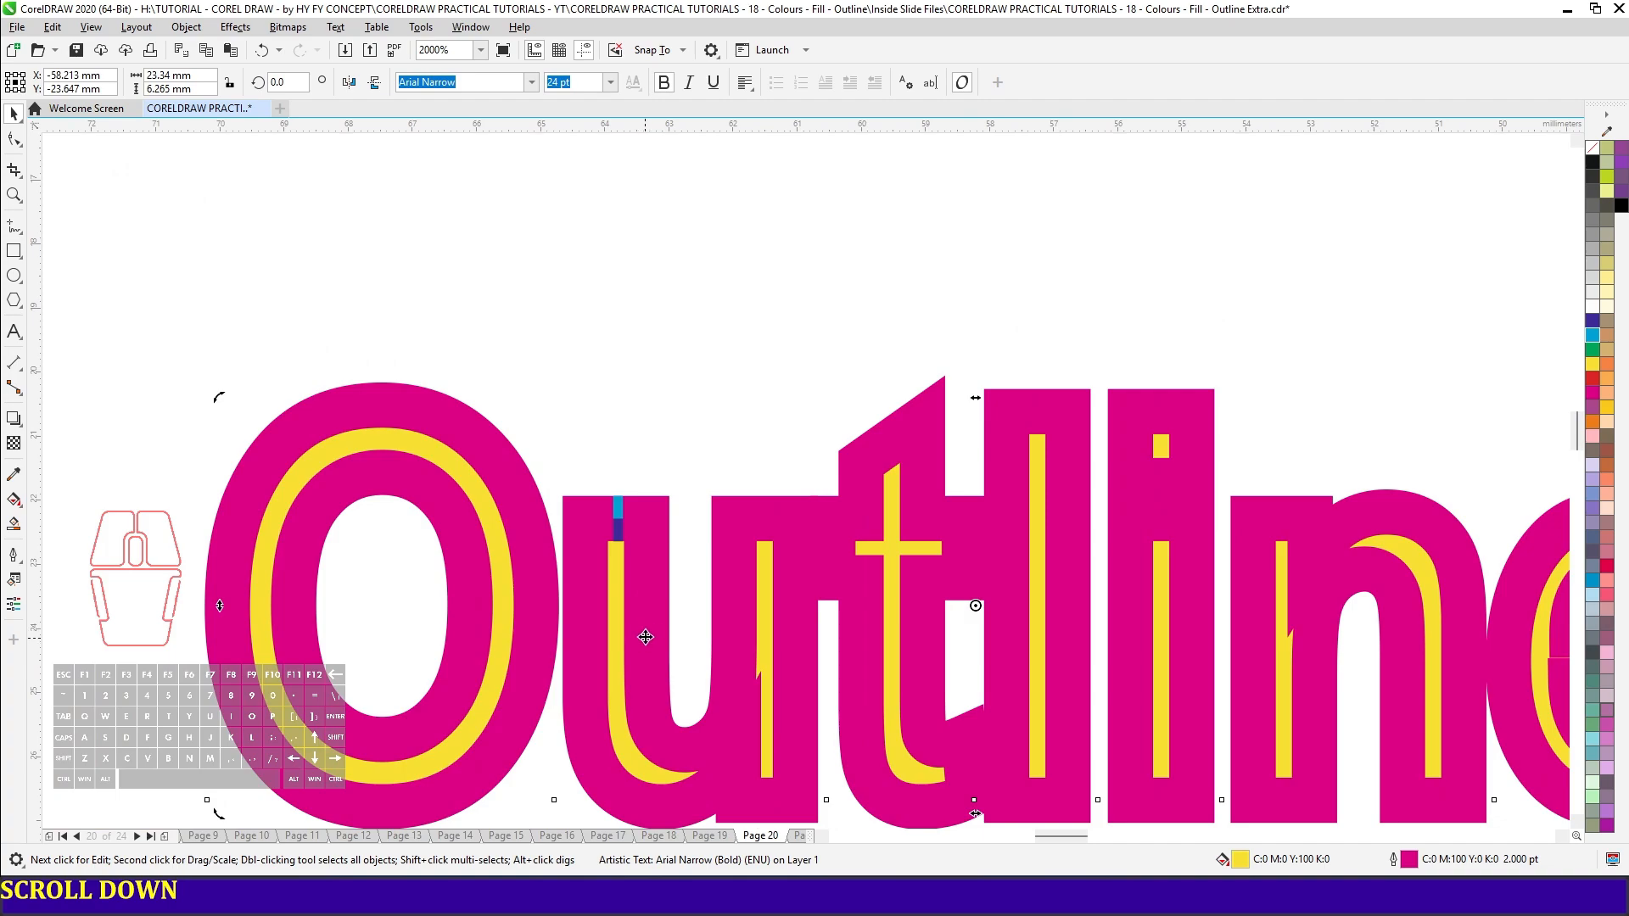
- Inspect the Outline Pen settings of the yellow "Outline" text on Page 20 and close them without changes
key("F12")
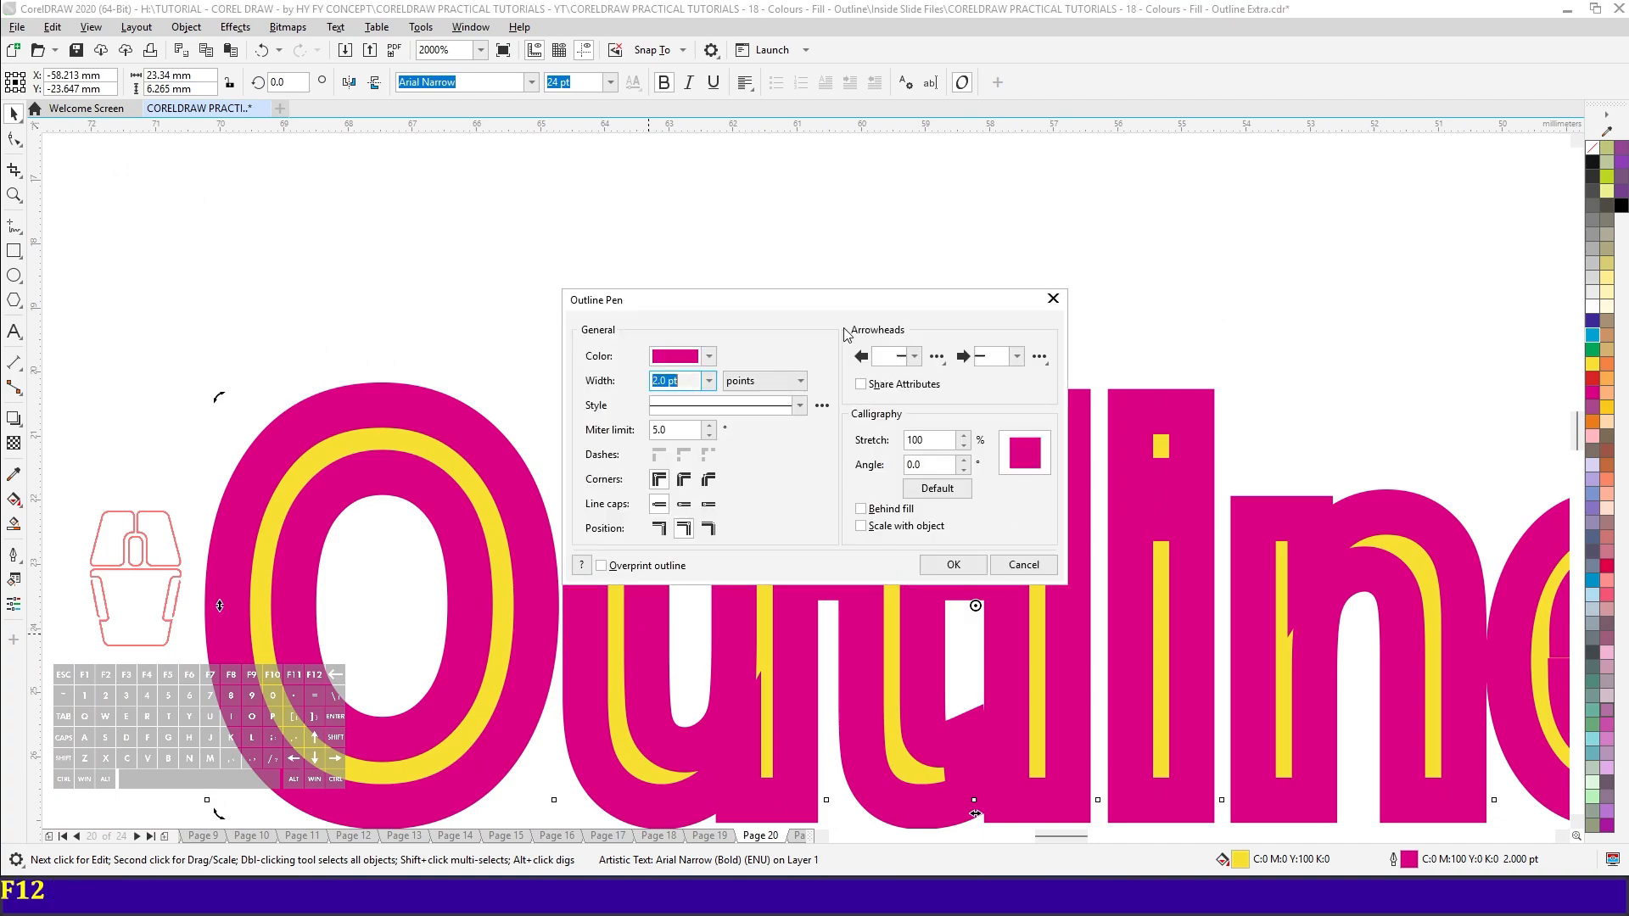
left_click_drag(837, 297, 1093, 350)
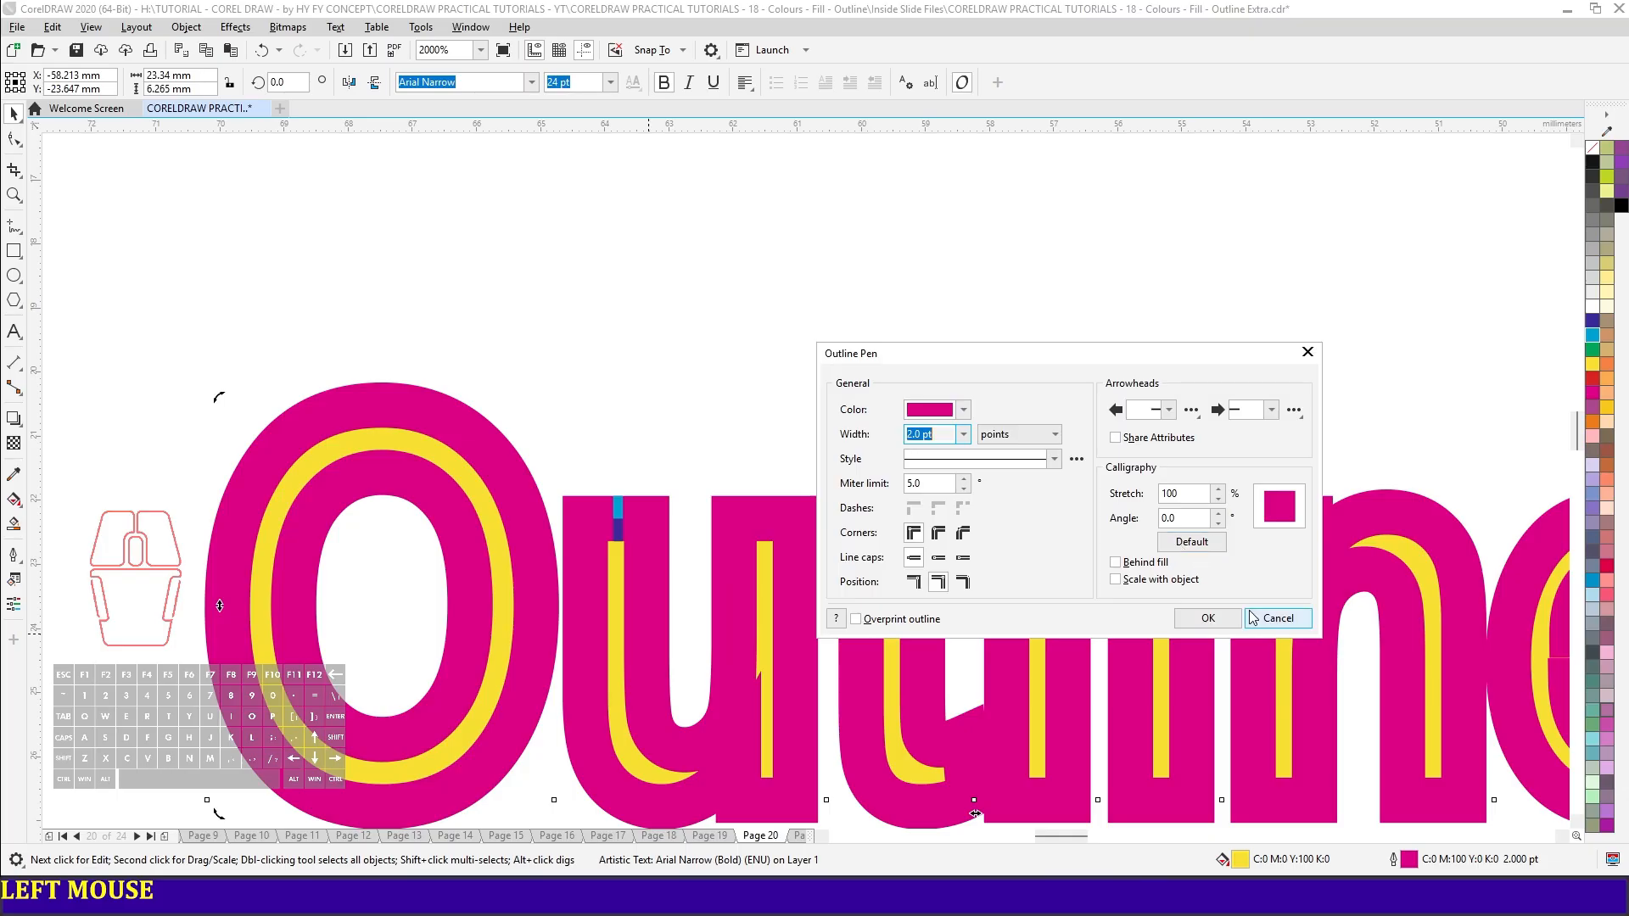
left_click(1282, 620)
scroll(611, 514, "up", 2)
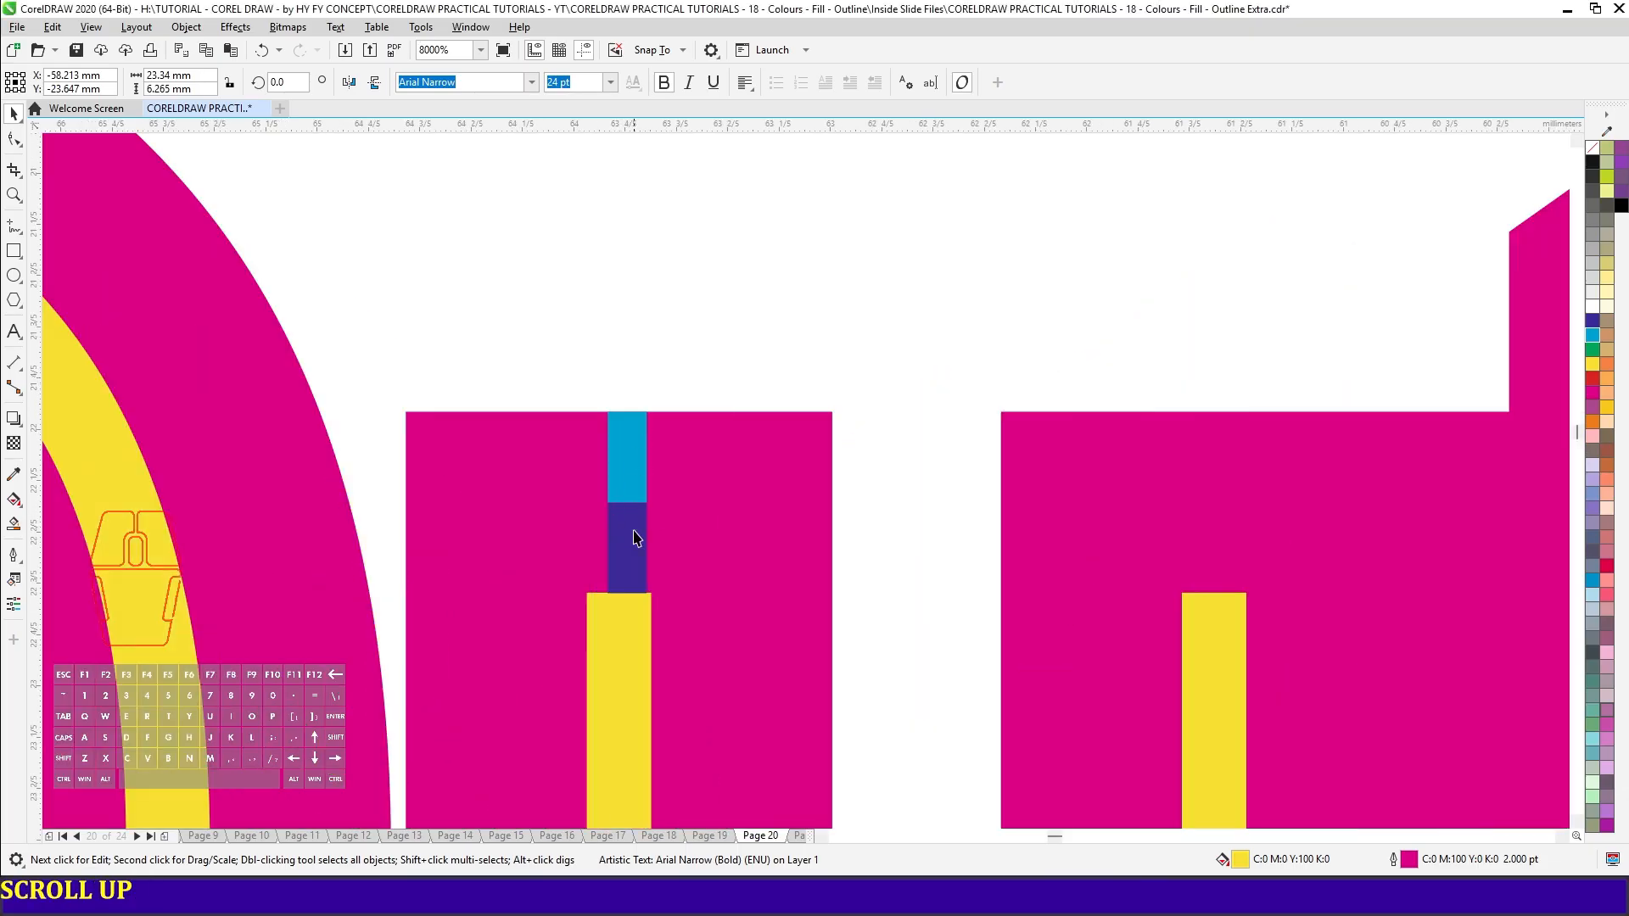
- Set the yellow text's magenta outline to sit behind its fill in the Outline Pen settings
left_click(711, 577)
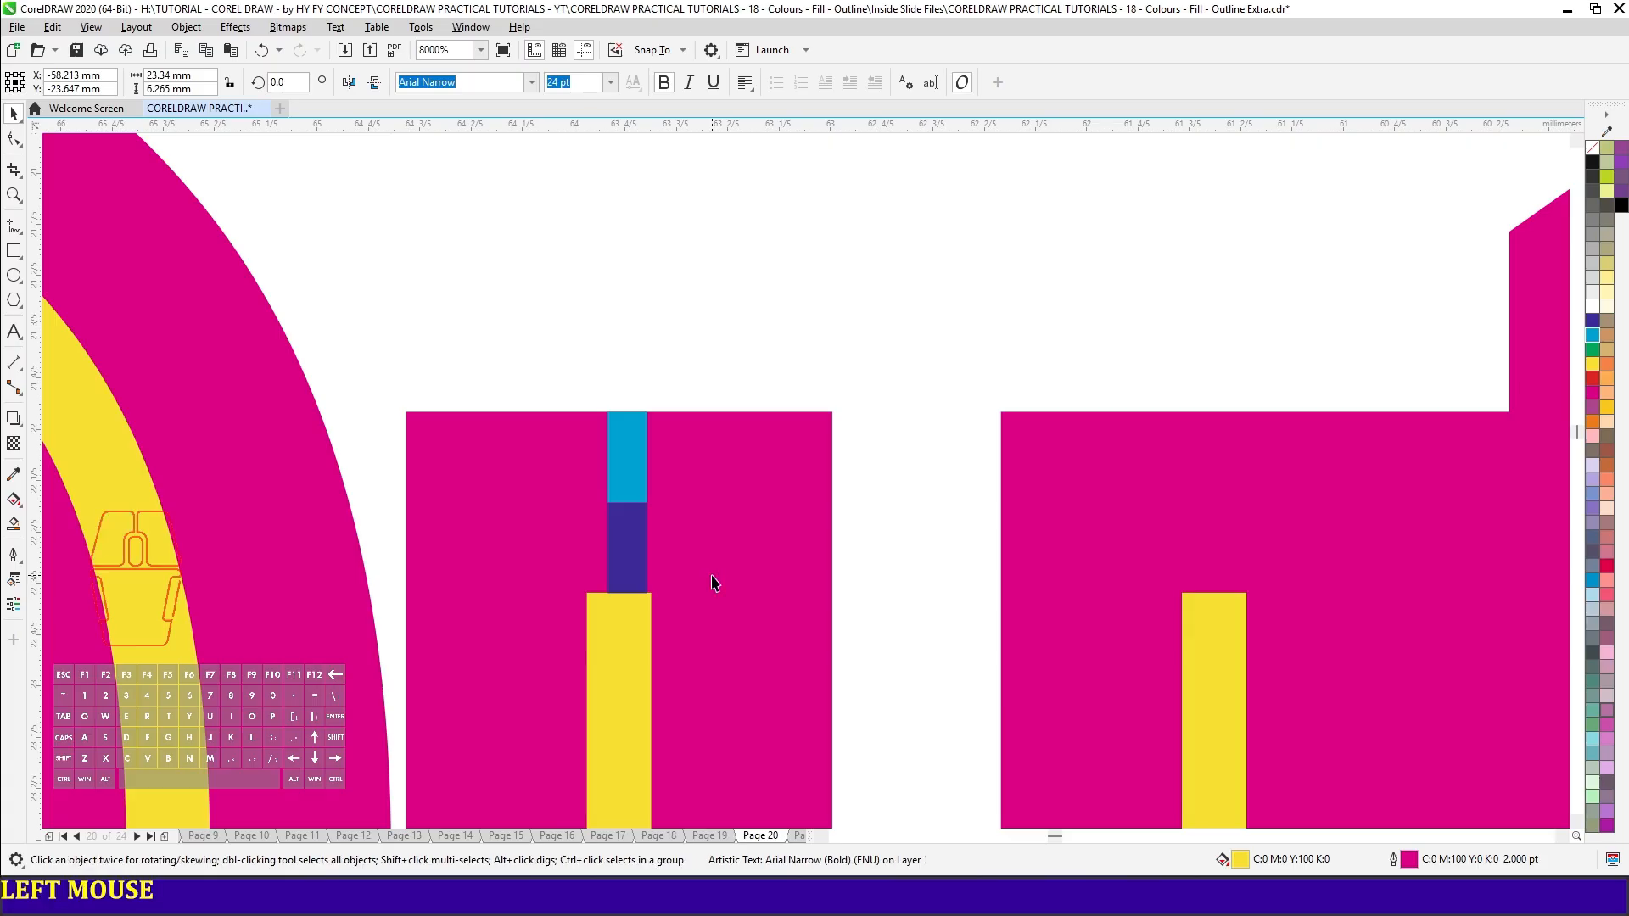
key("F12")
left_click(861, 508)
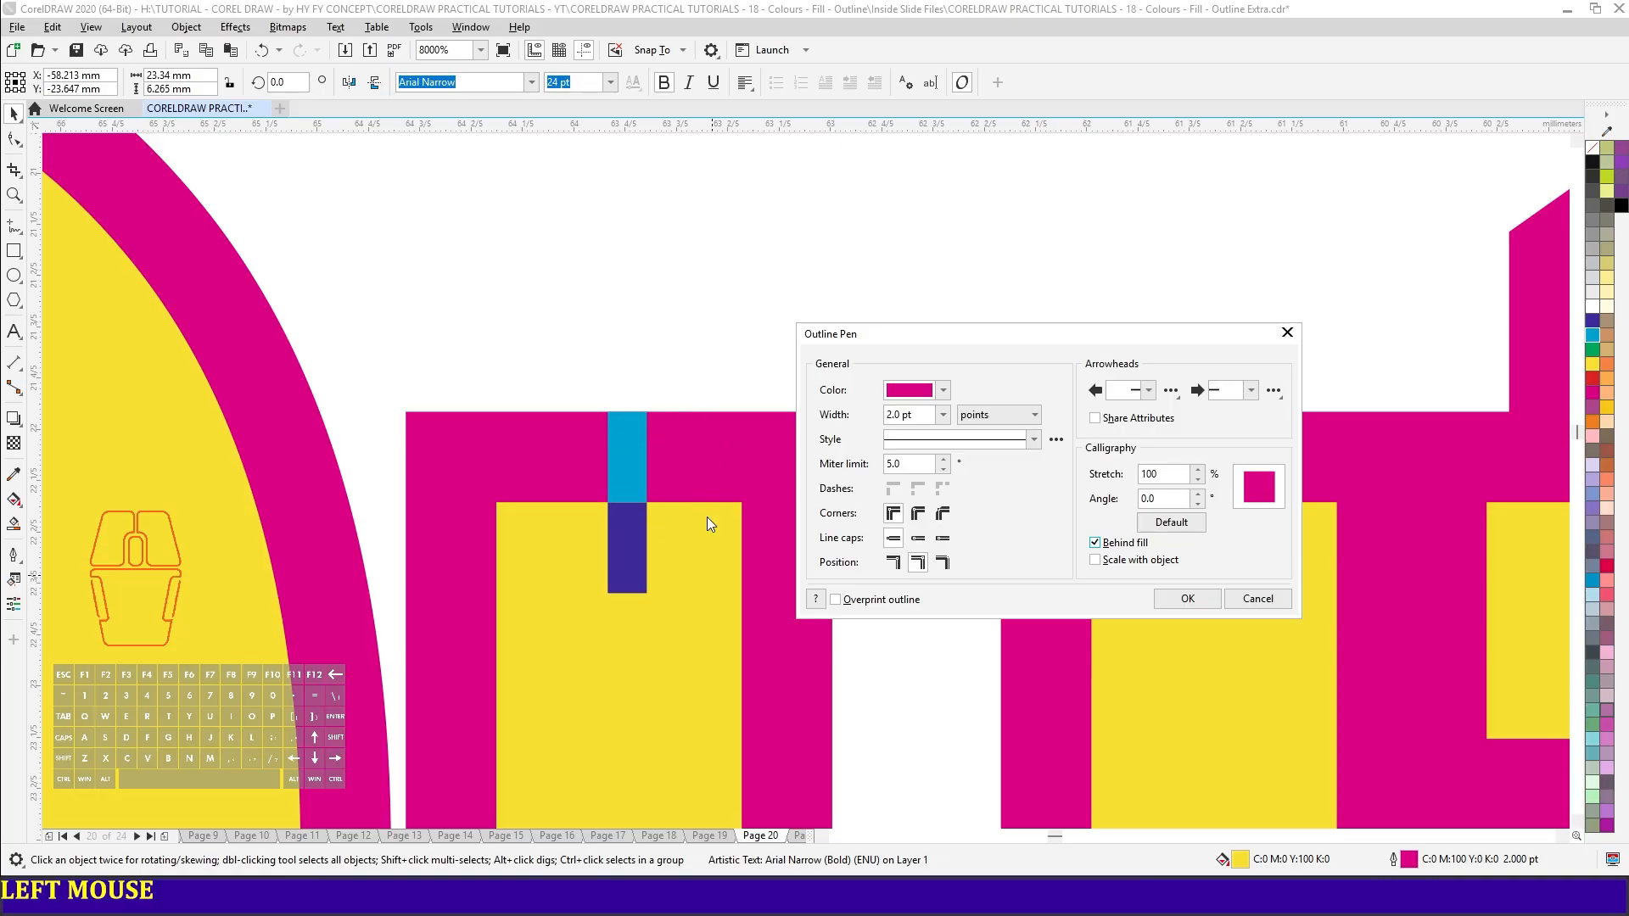
- Preview the text's outline at a width of 4 points, and return the width to 2 points
left_click(908, 414)
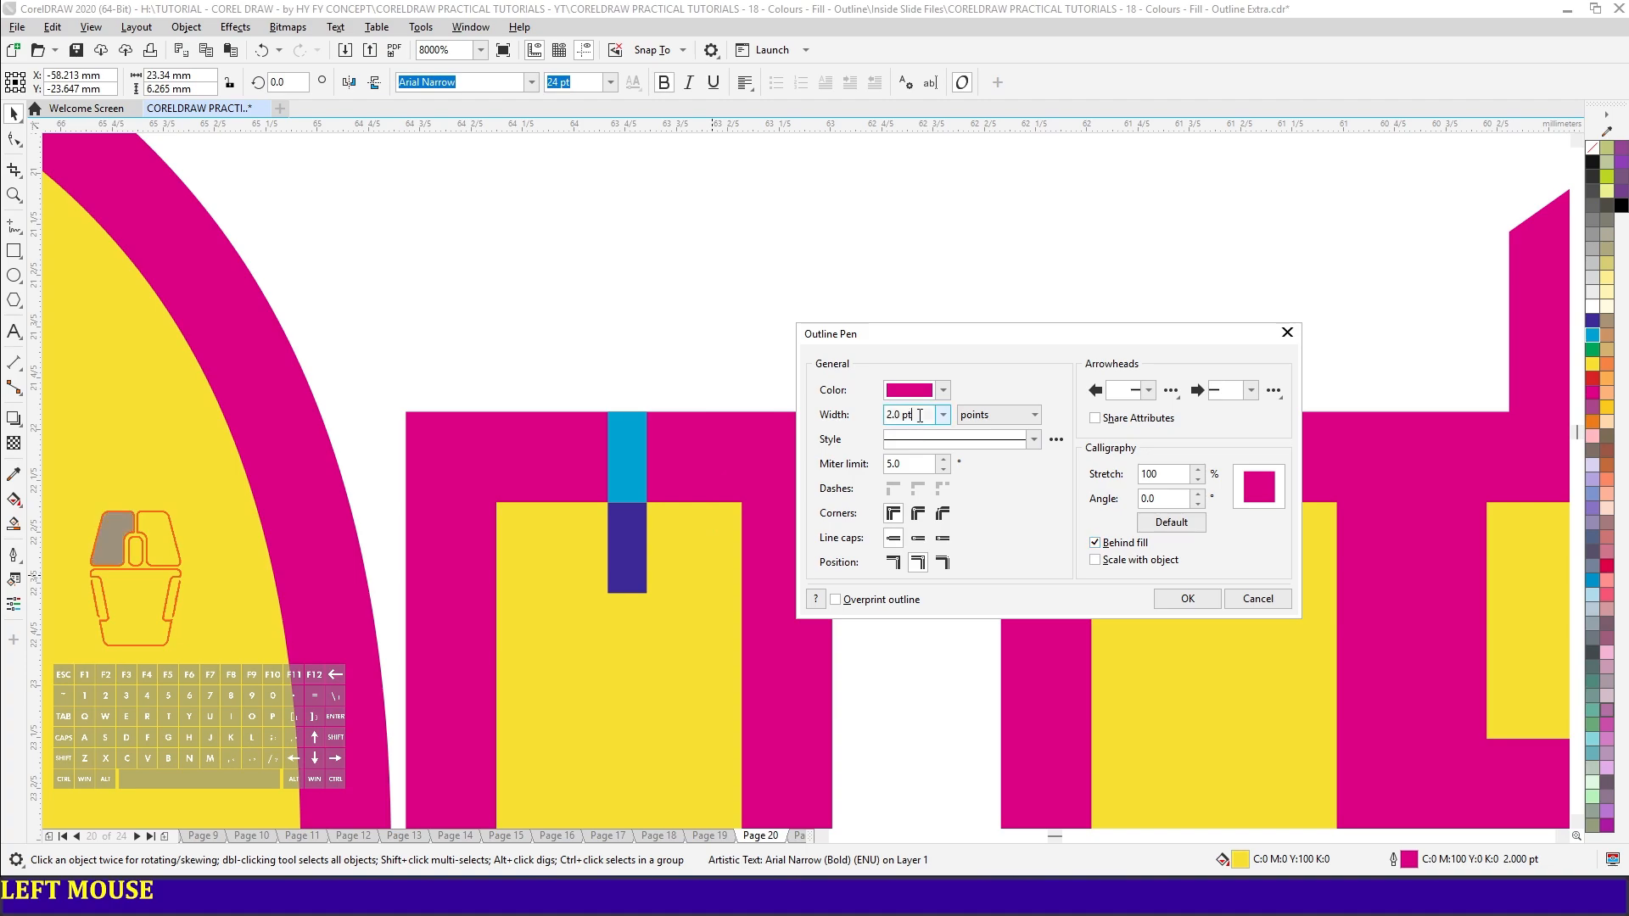
type("4")
key("Tab")
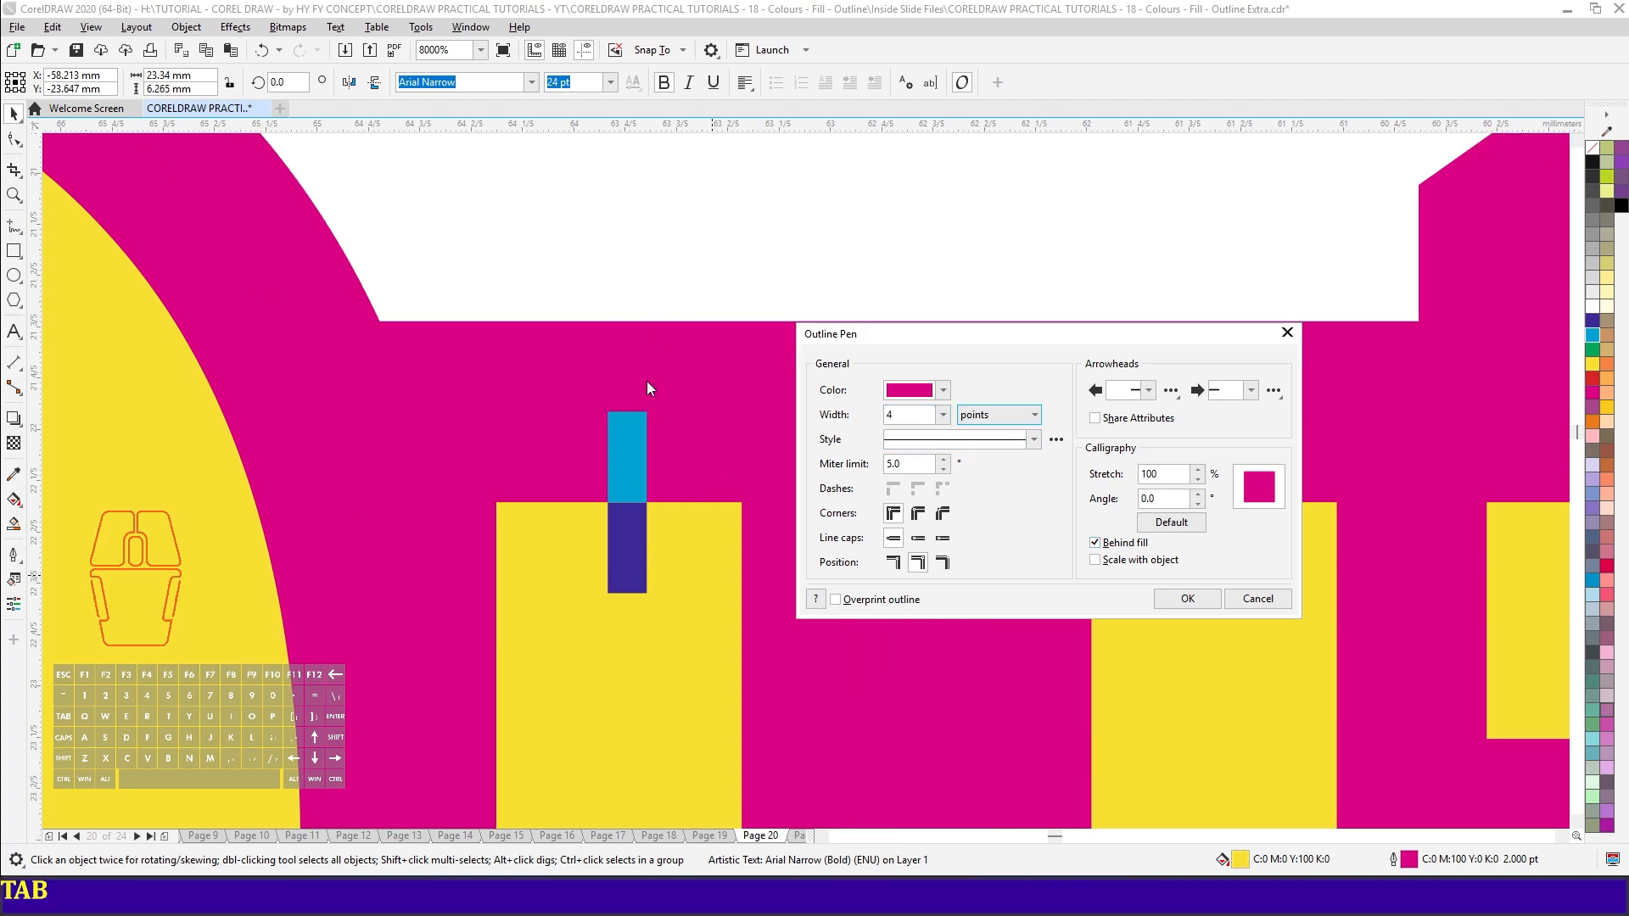
left_click_drag(904, 415, 819, 434)
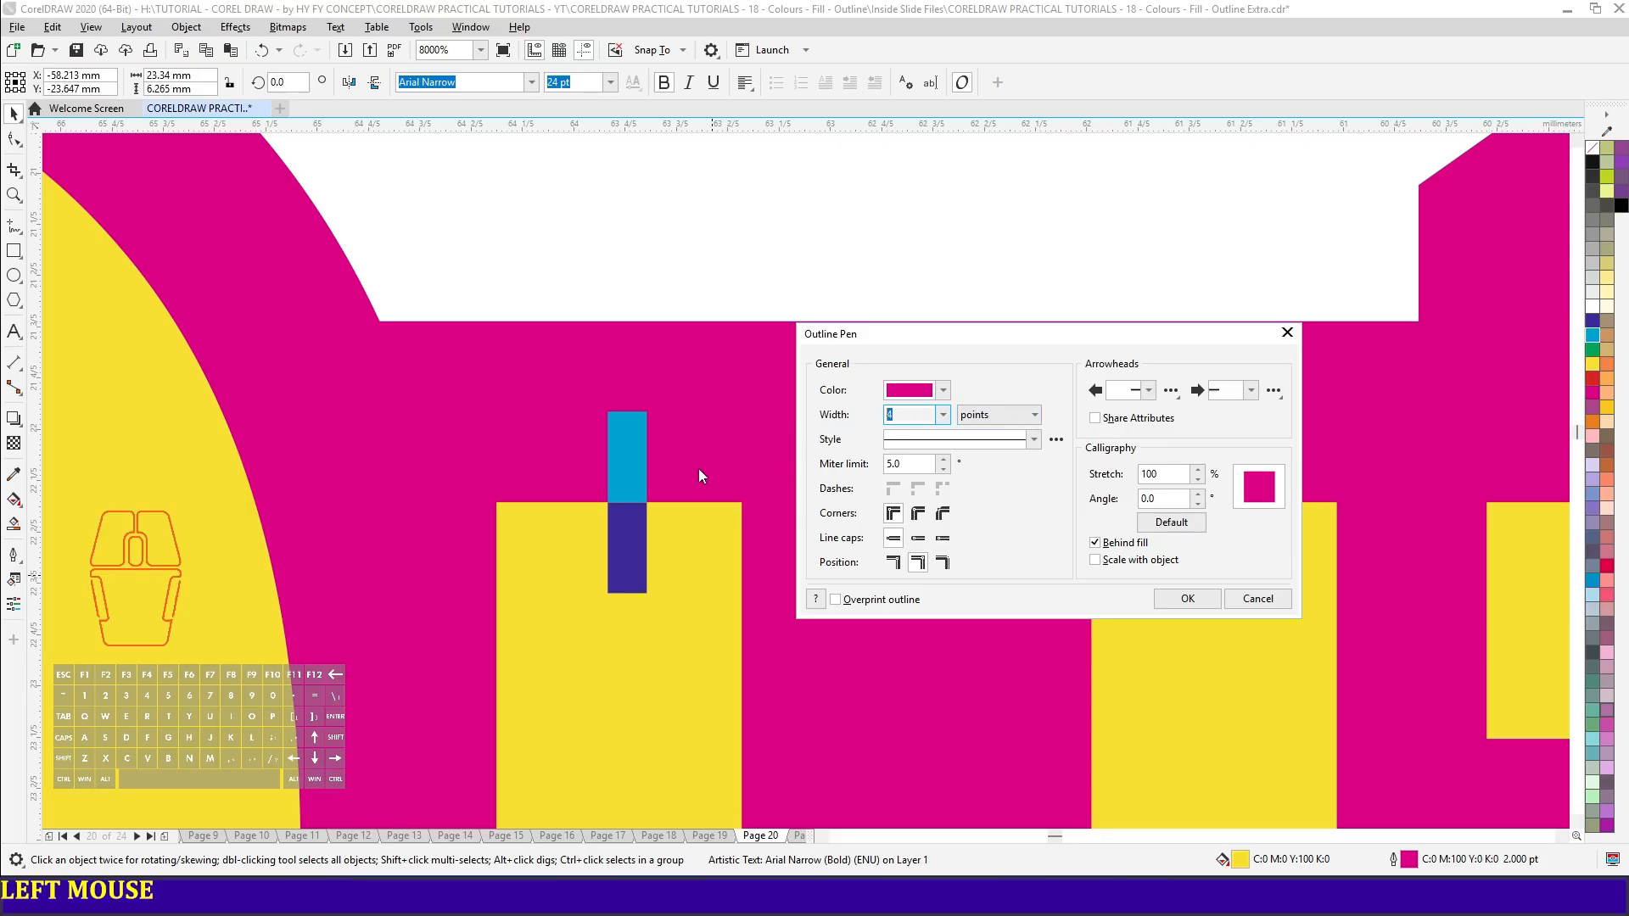
type("2")
key("Tab")
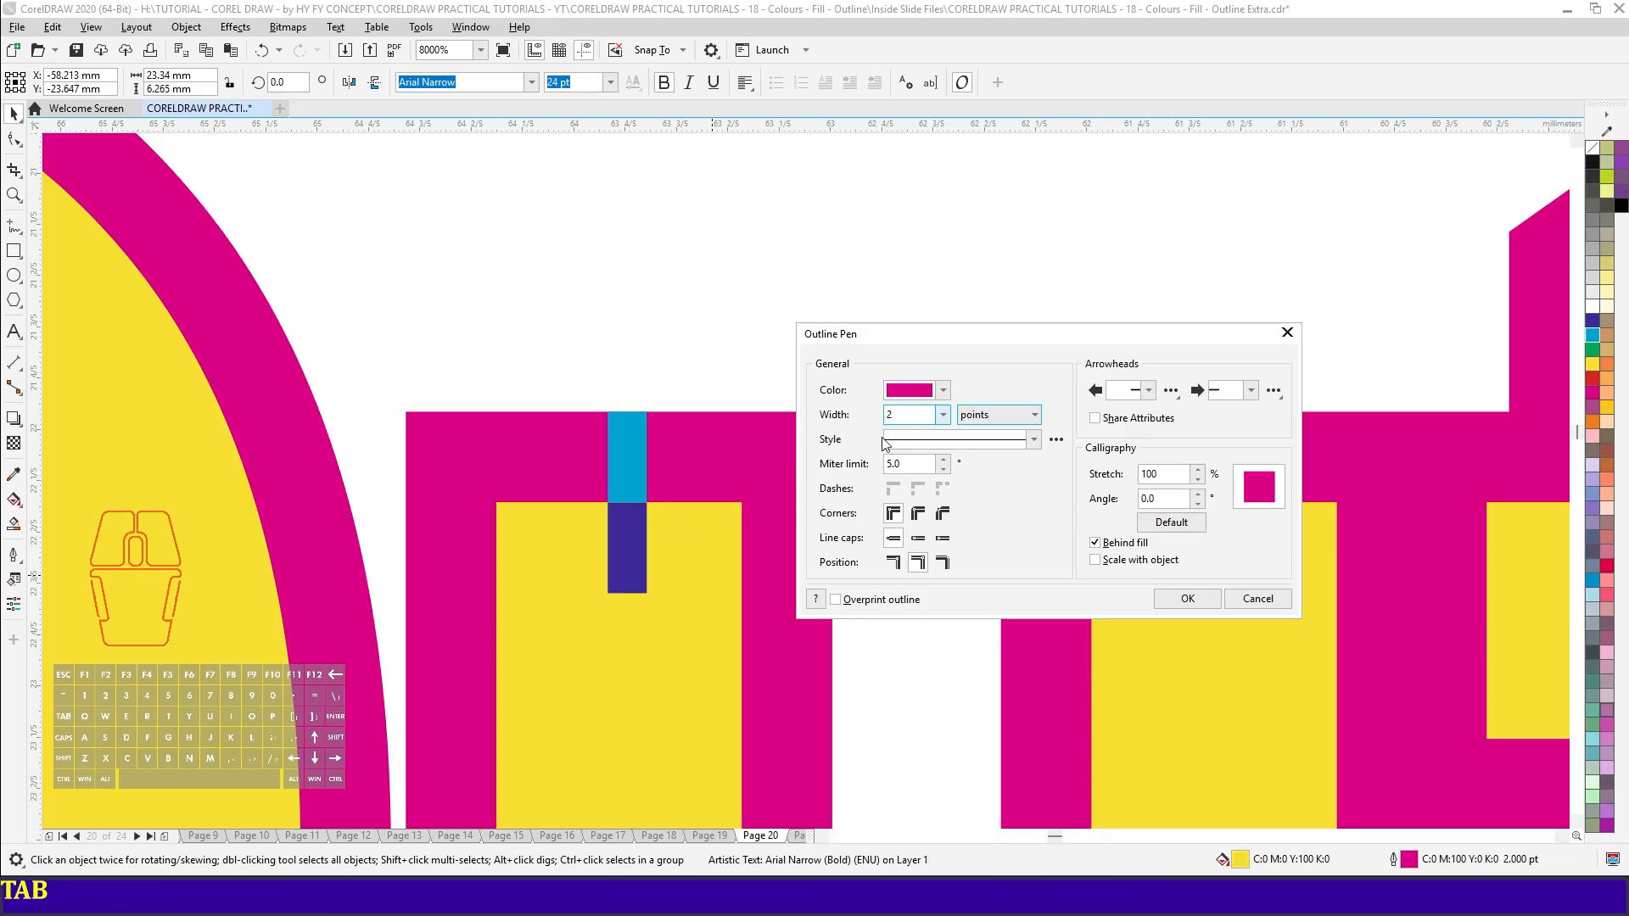
- Switch the outline's Behind fill option off and back on to compare both effects on the letters
left_click(1112, 547)
left_click(1113, 549)
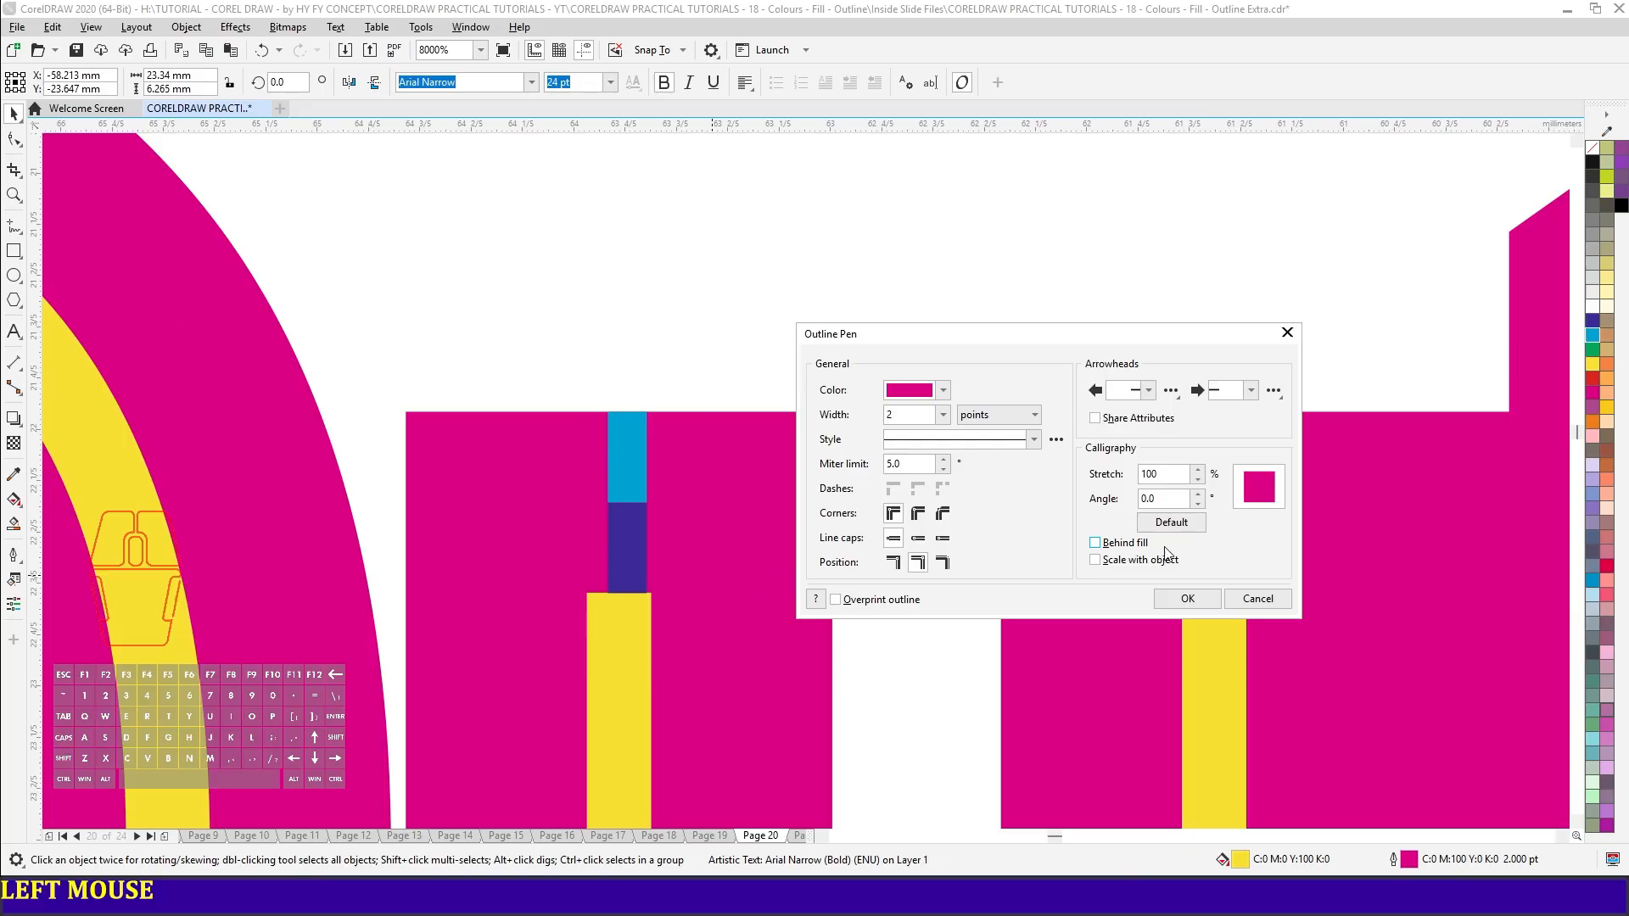
left_click(1113, 548)
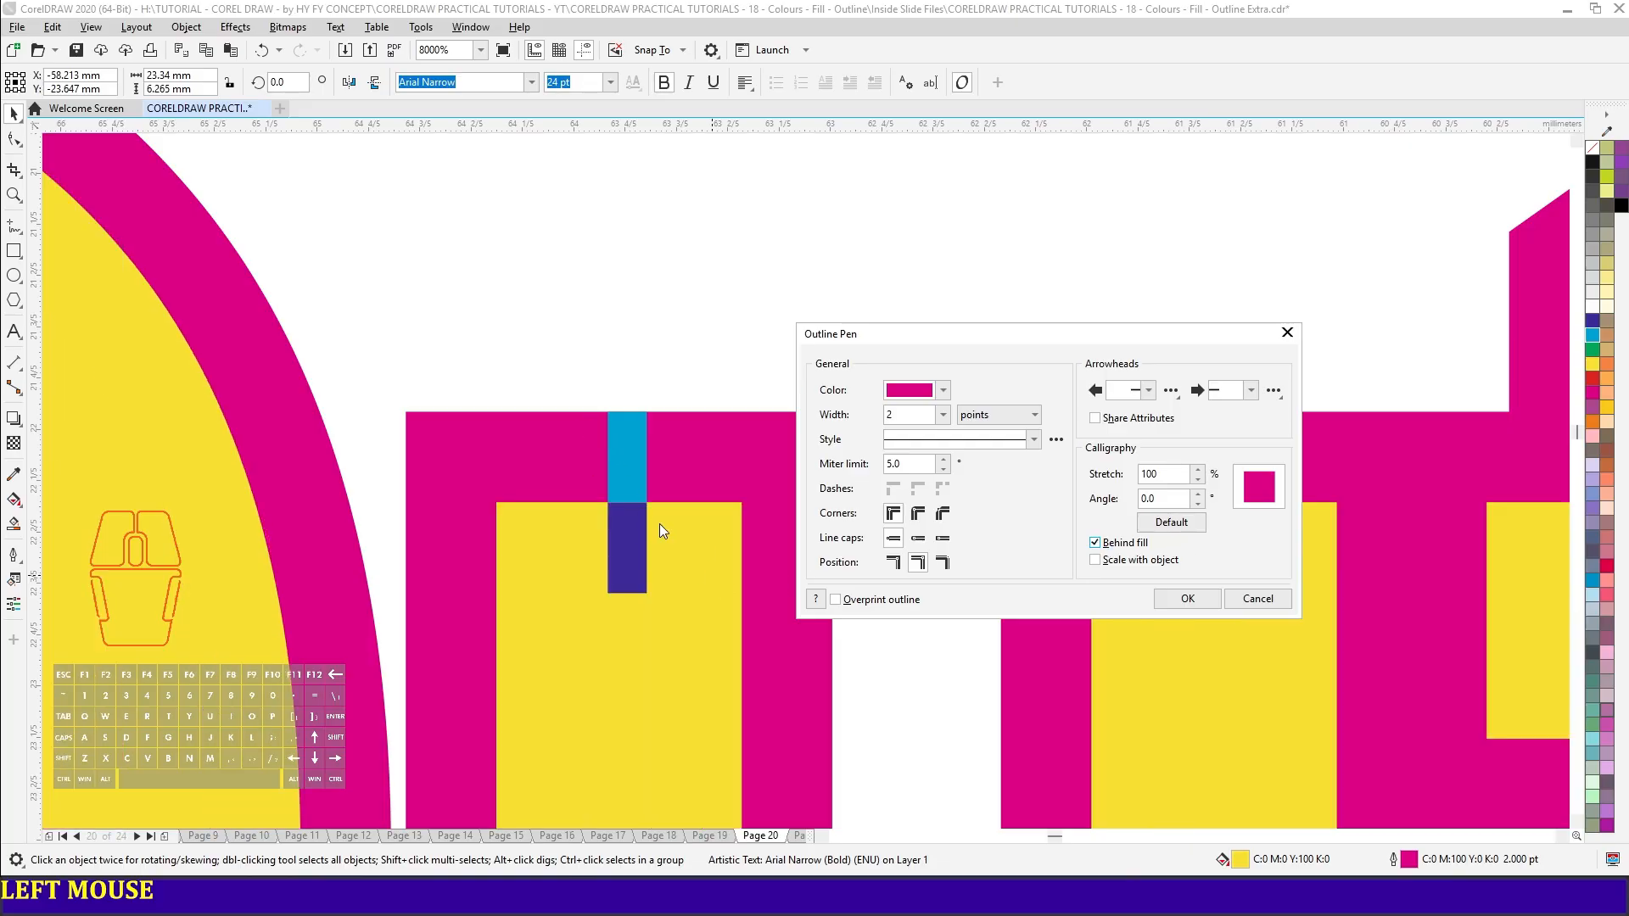
double_click(901, 416)
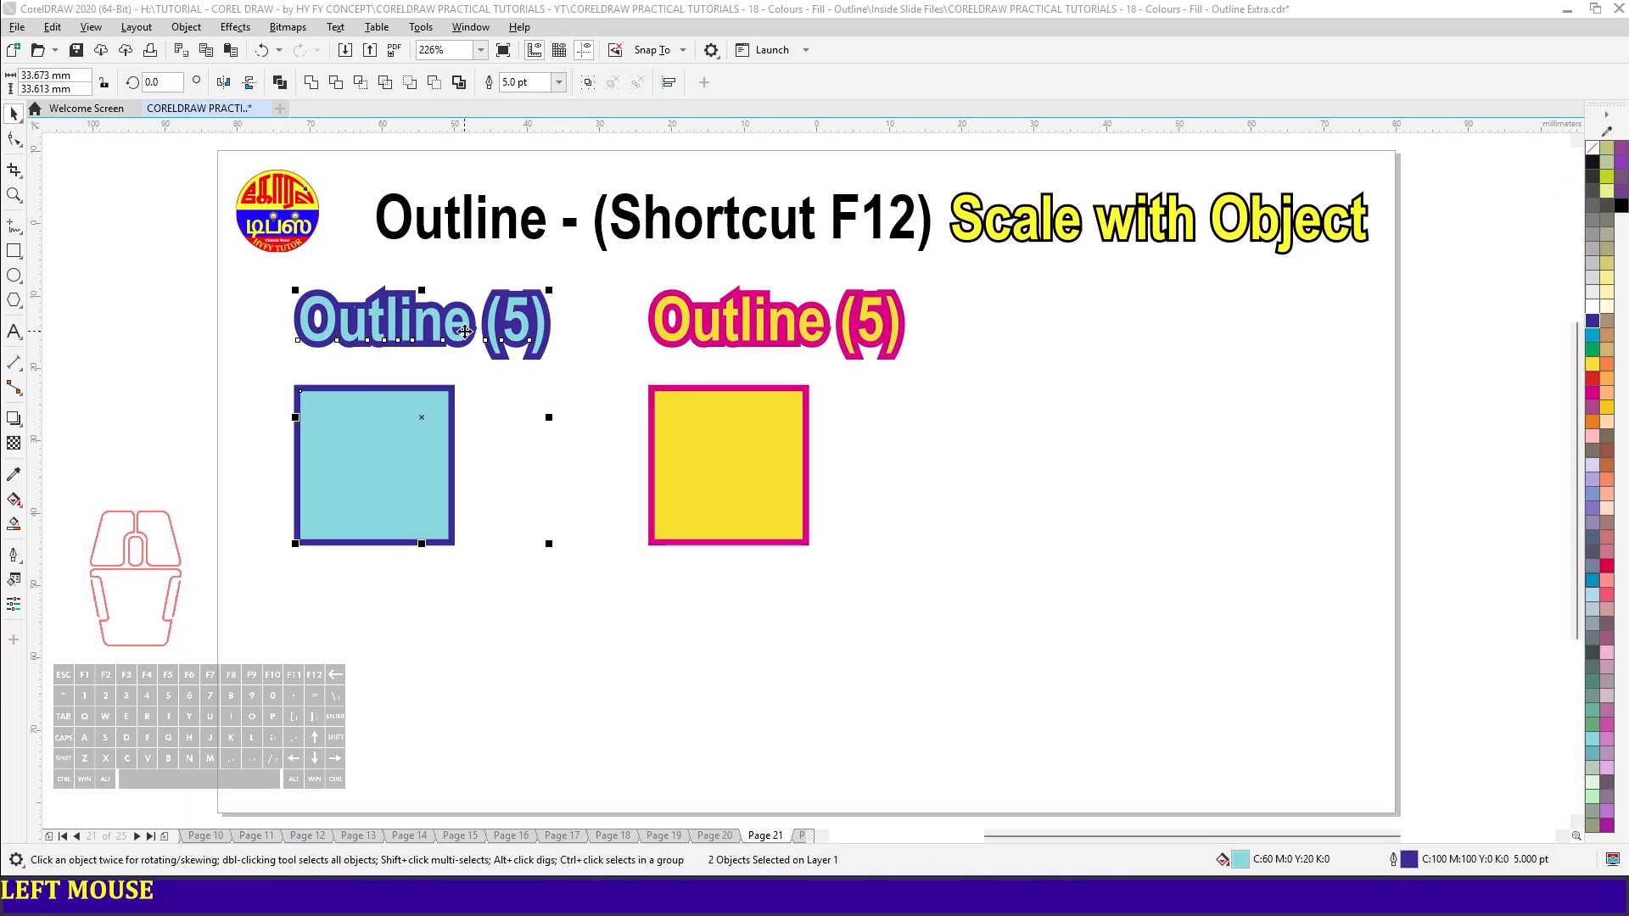
- Compare the Scale with object setting of the light-blue text and square with that of the yellow pair on Page 21
left_click(432, 486)
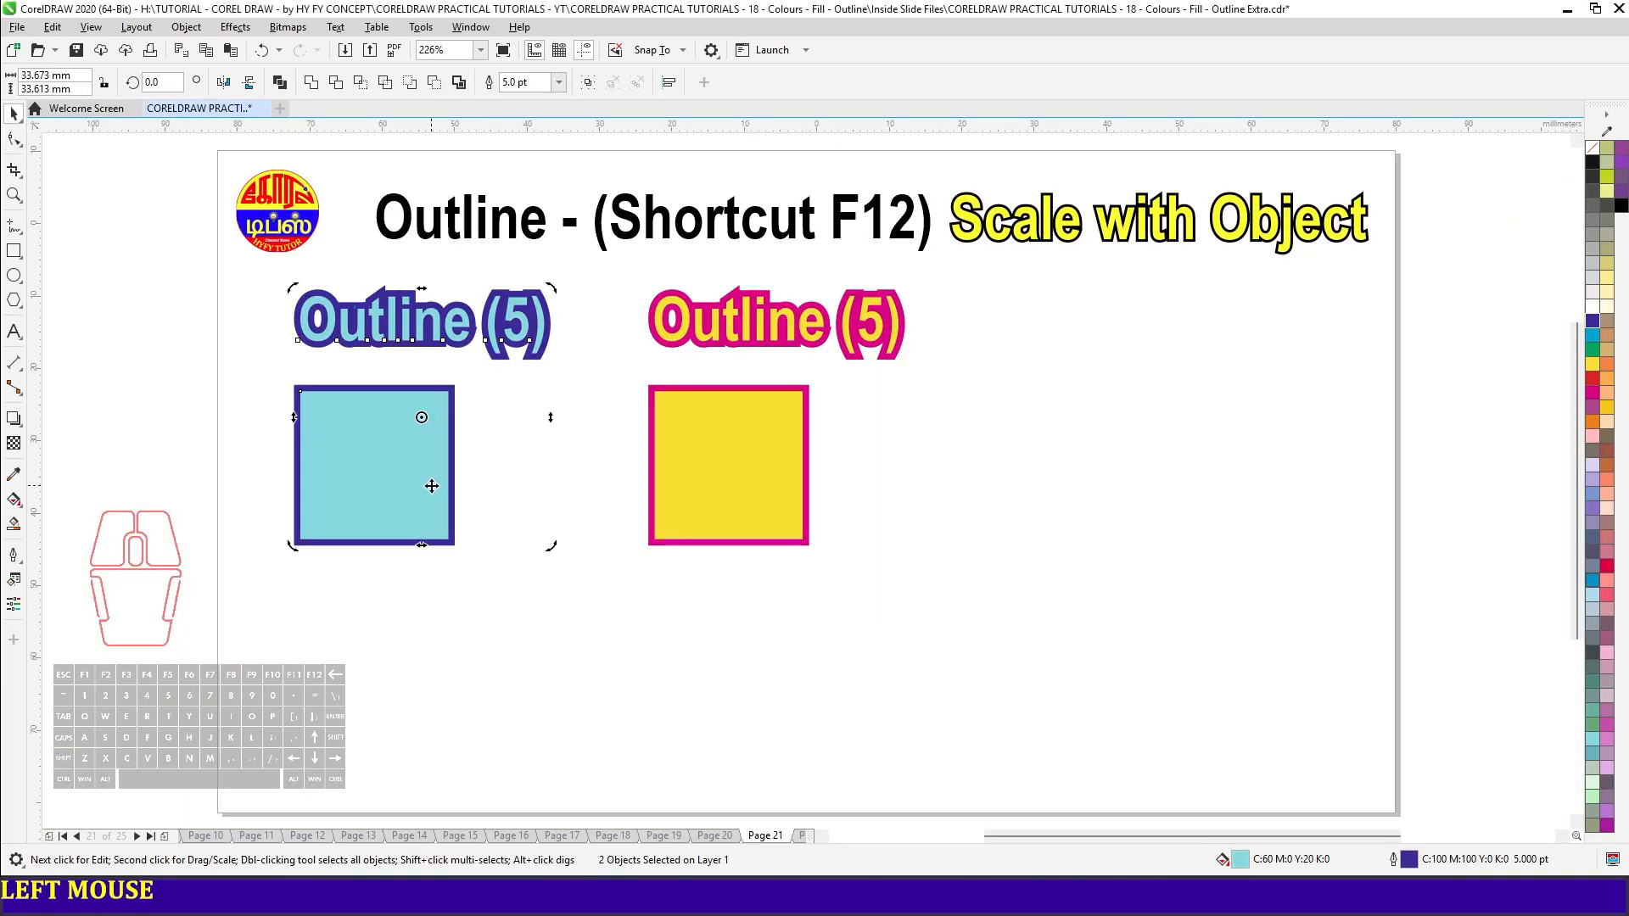
key("F12")
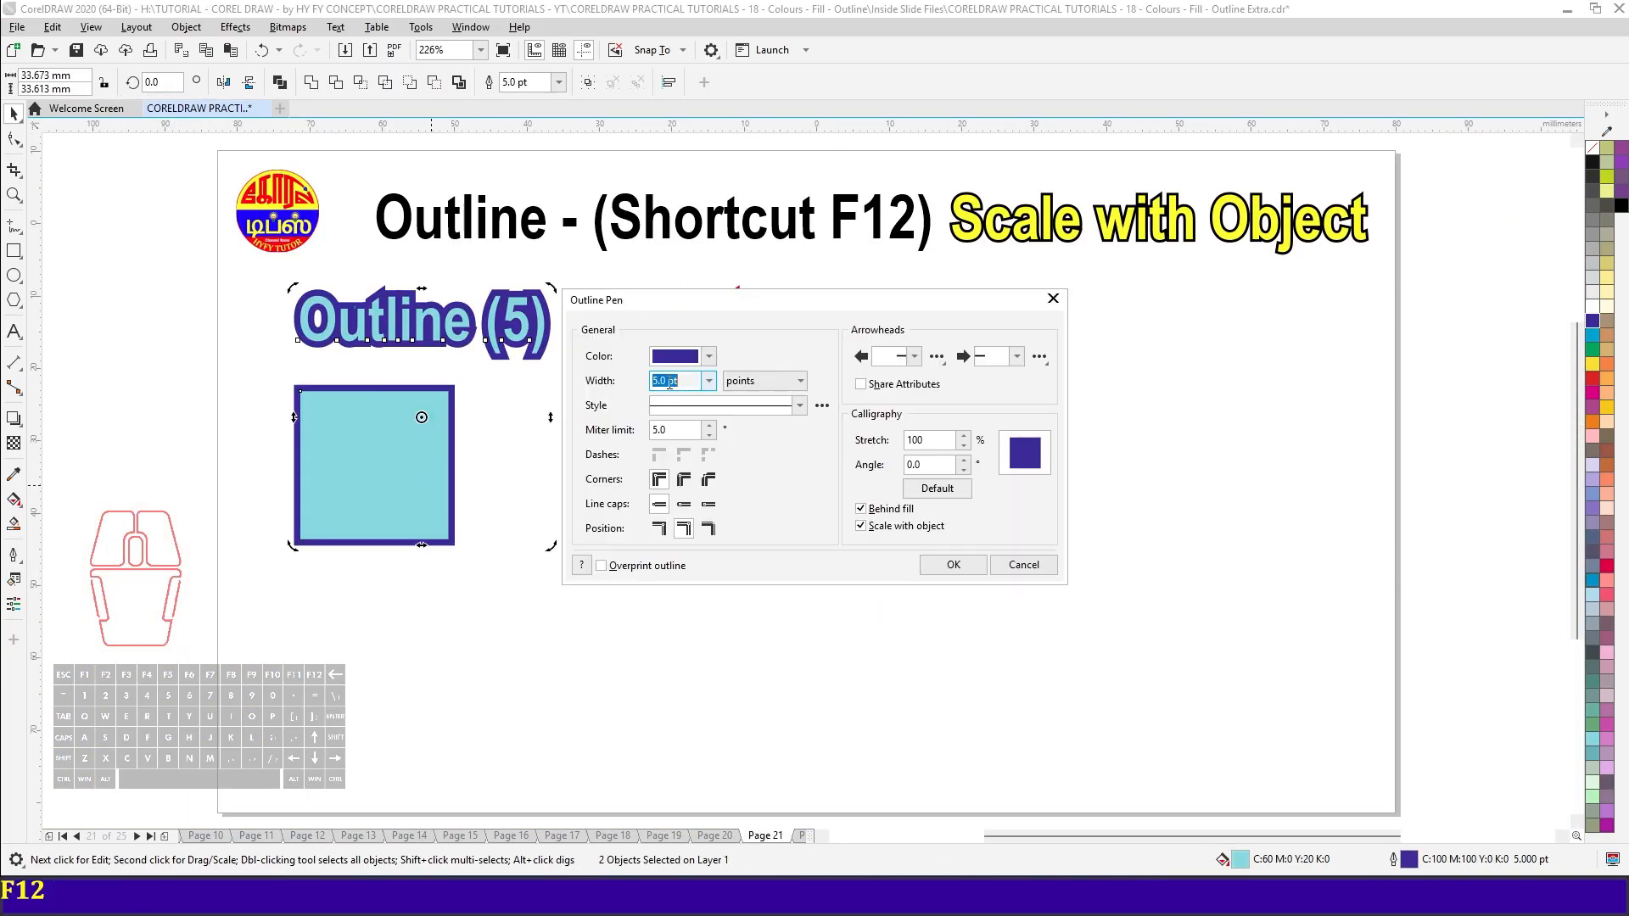
left_click(954, 565)
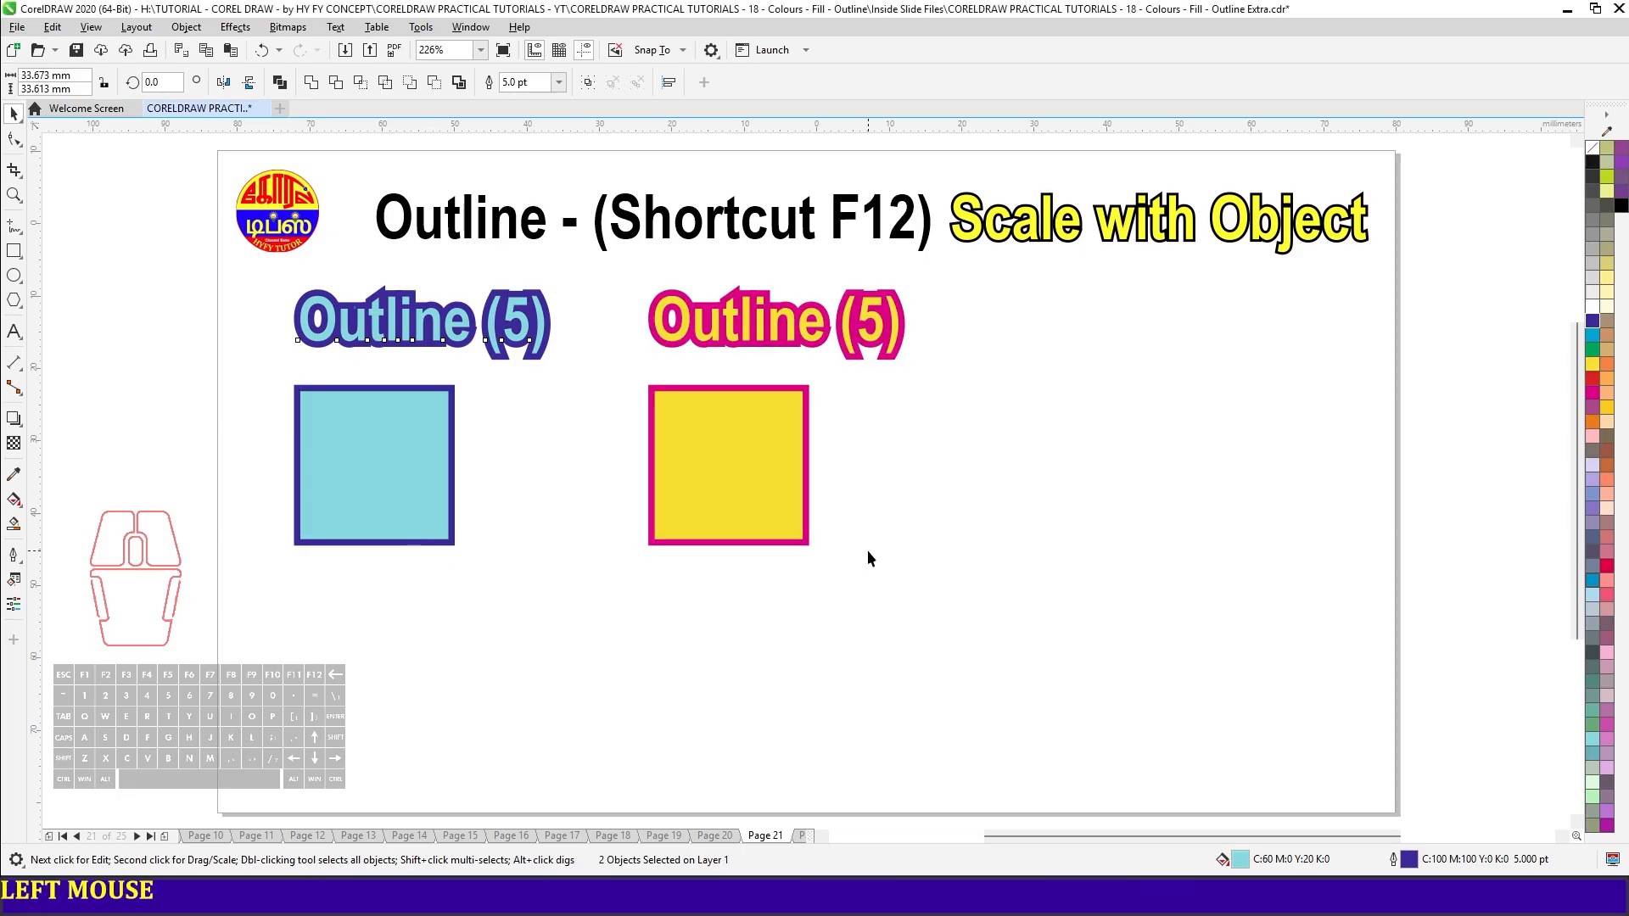
left_click(775, 333)
left_click(762, 494, "shift")
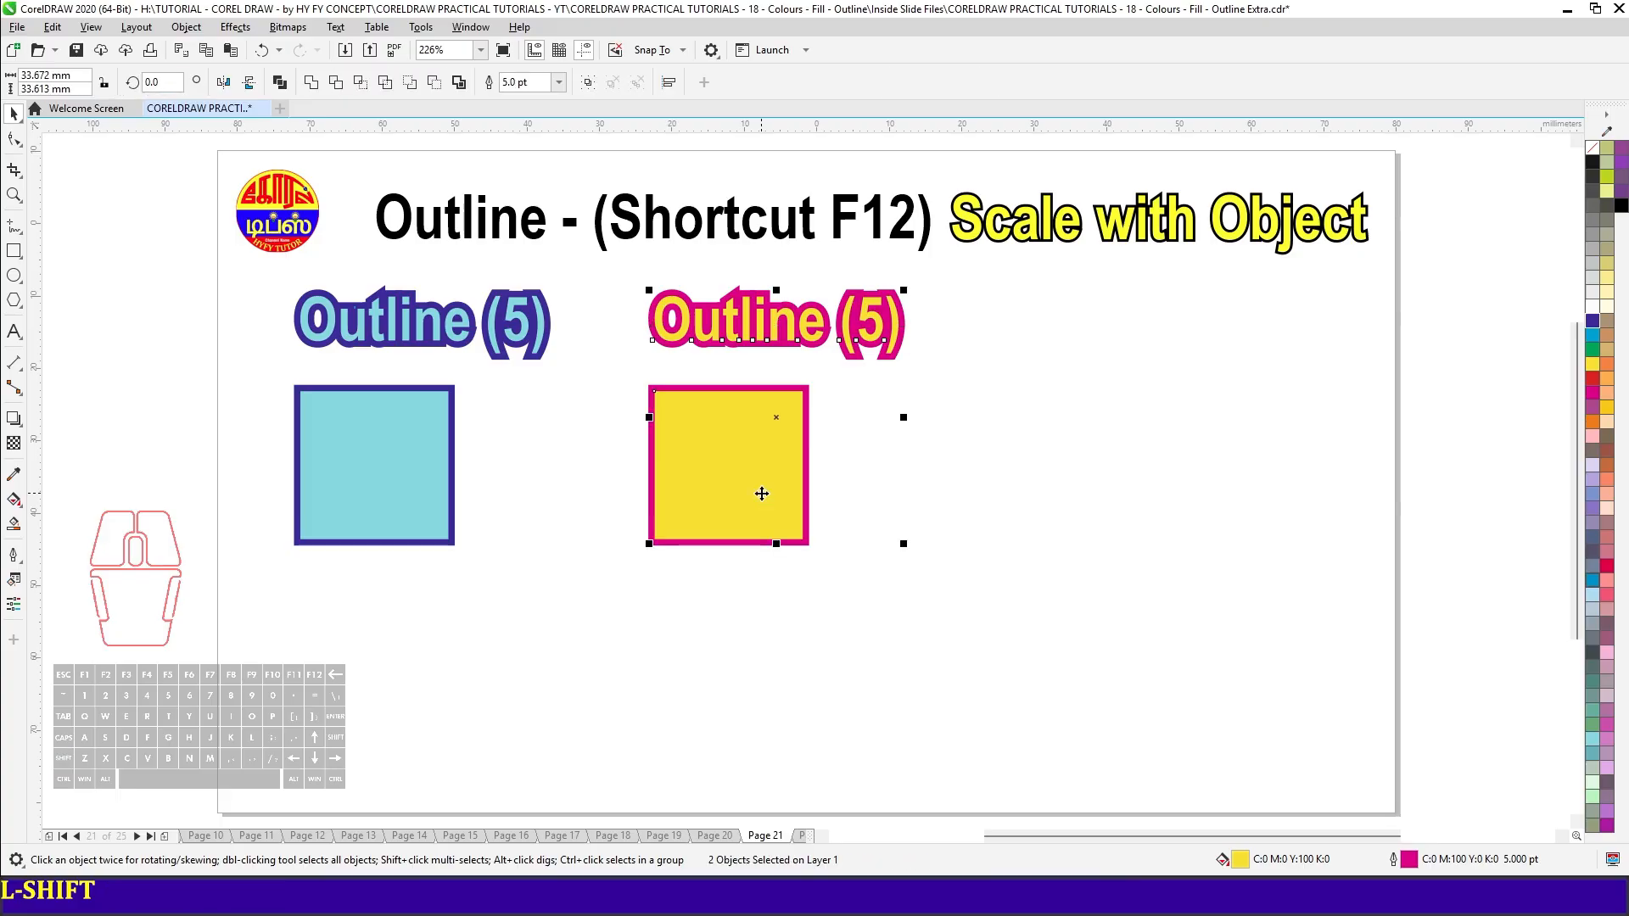
key("F12")
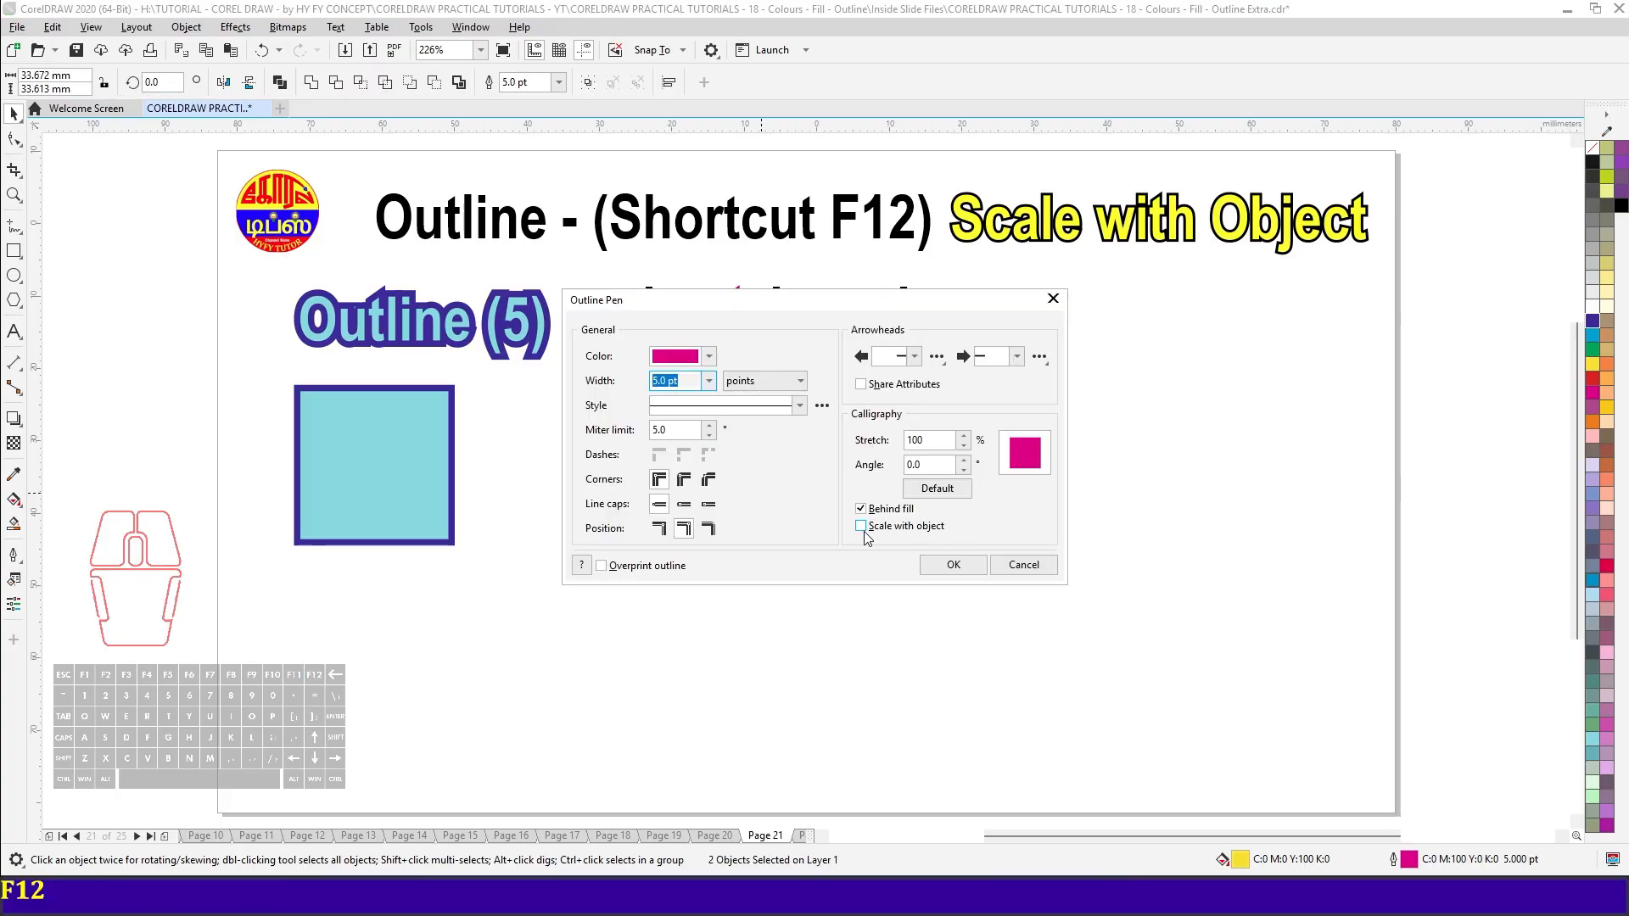
left_click(1033, 572)
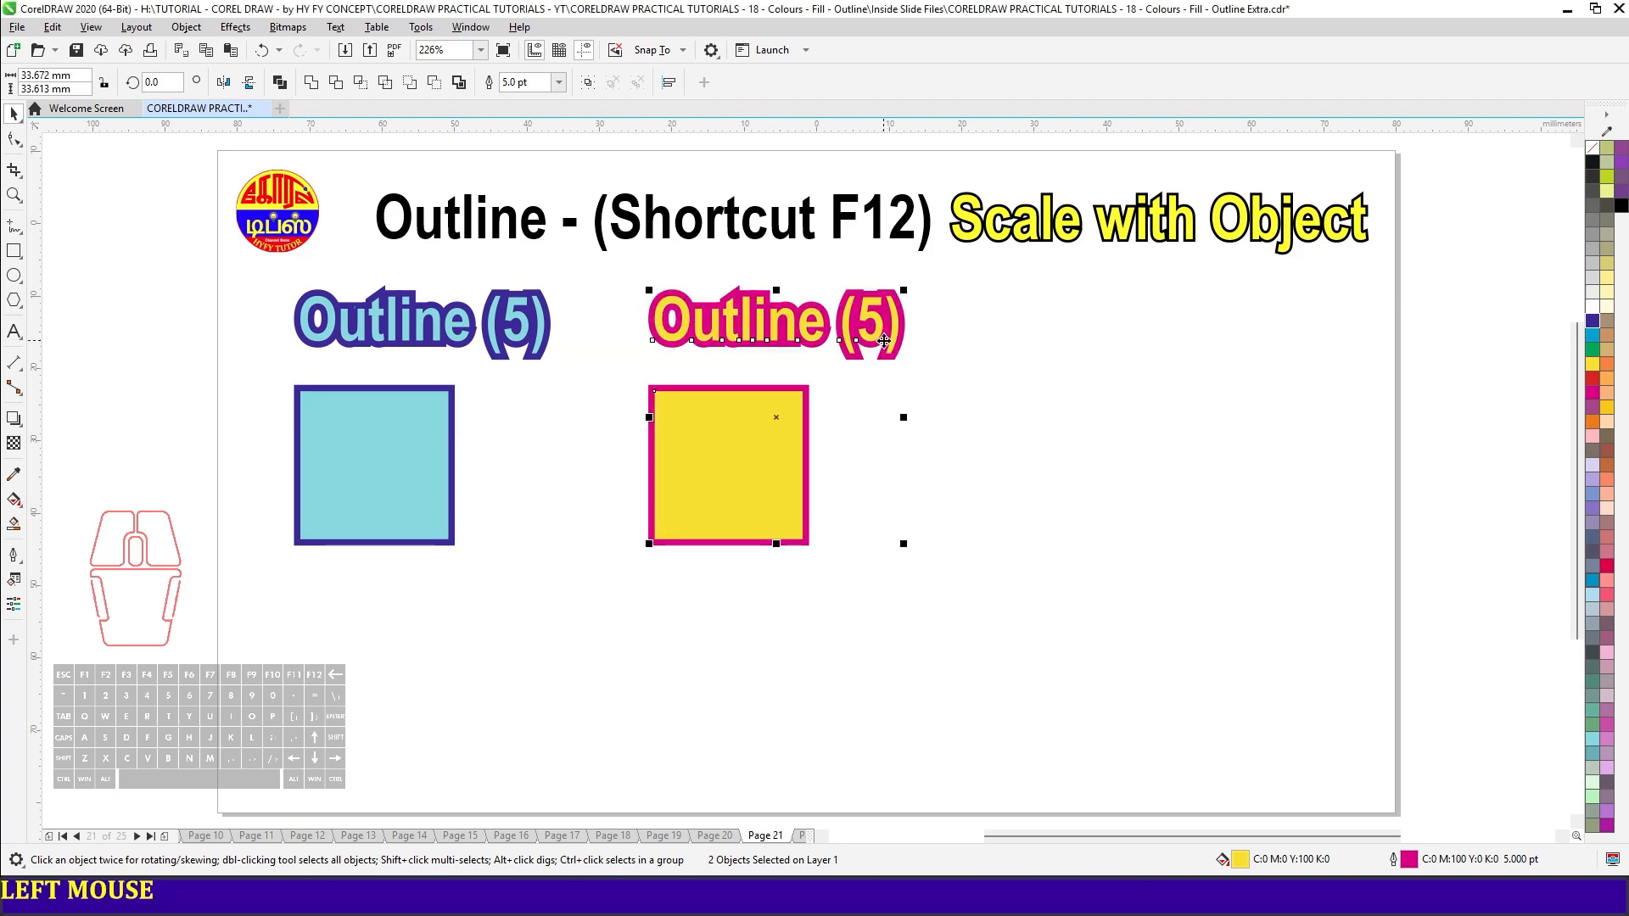
- Enlarge both "Outline (5)" texts and both squares together to about 178% of their size, and deselect them
left_click_drag(236, 274, 1000, 580)
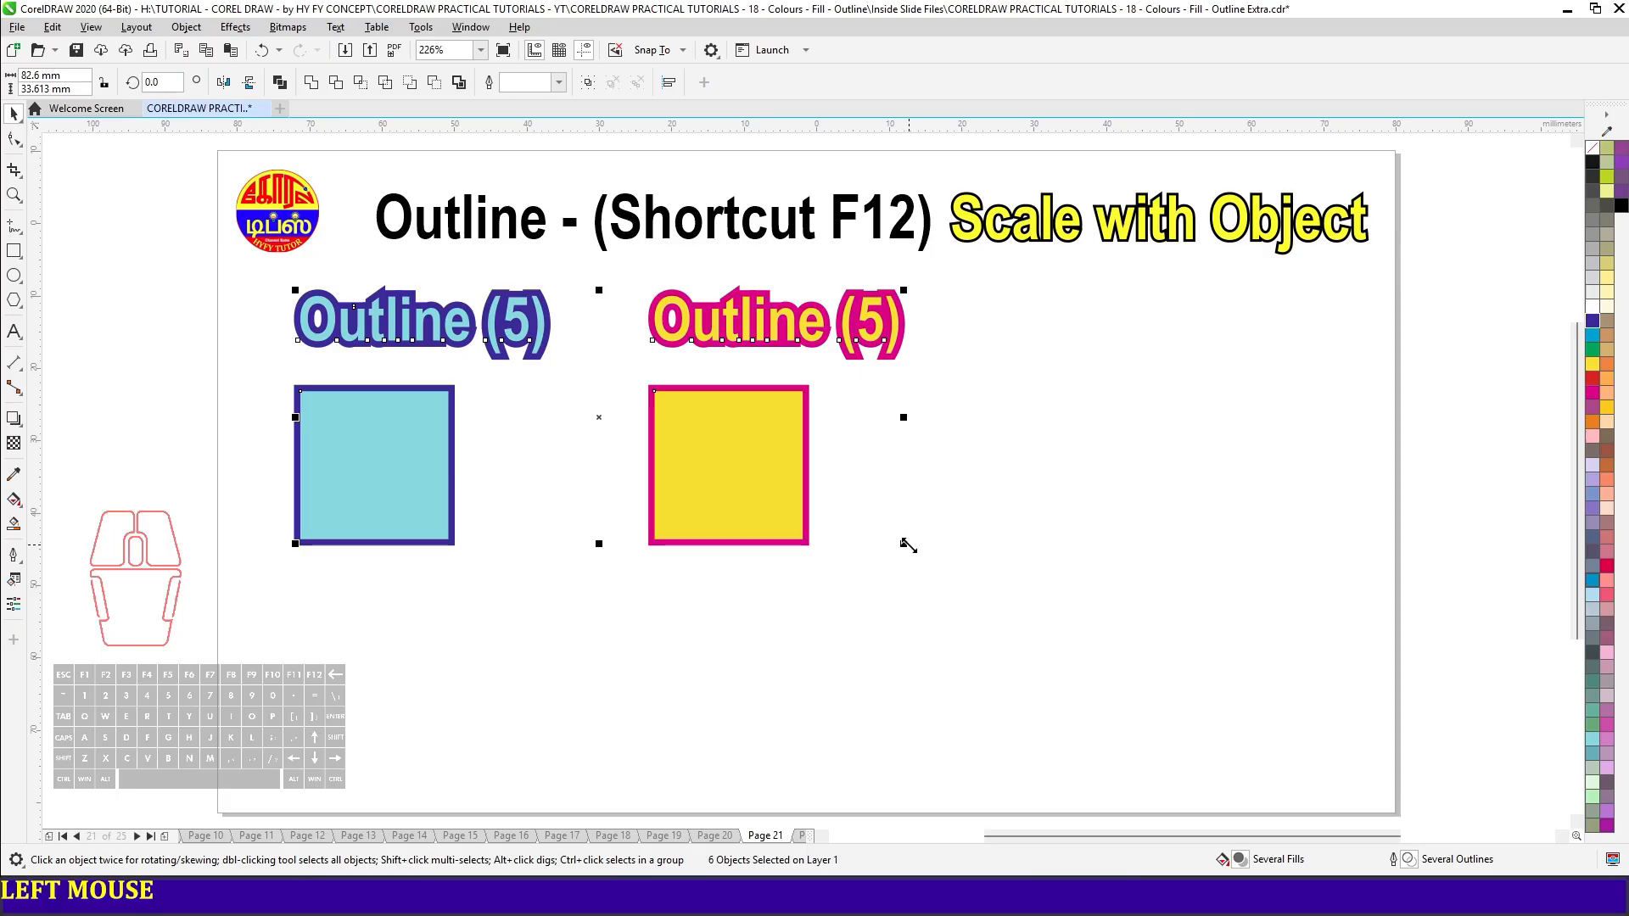
left_click_drag(903, 544, 1362, 776)
left_click(711, 462)
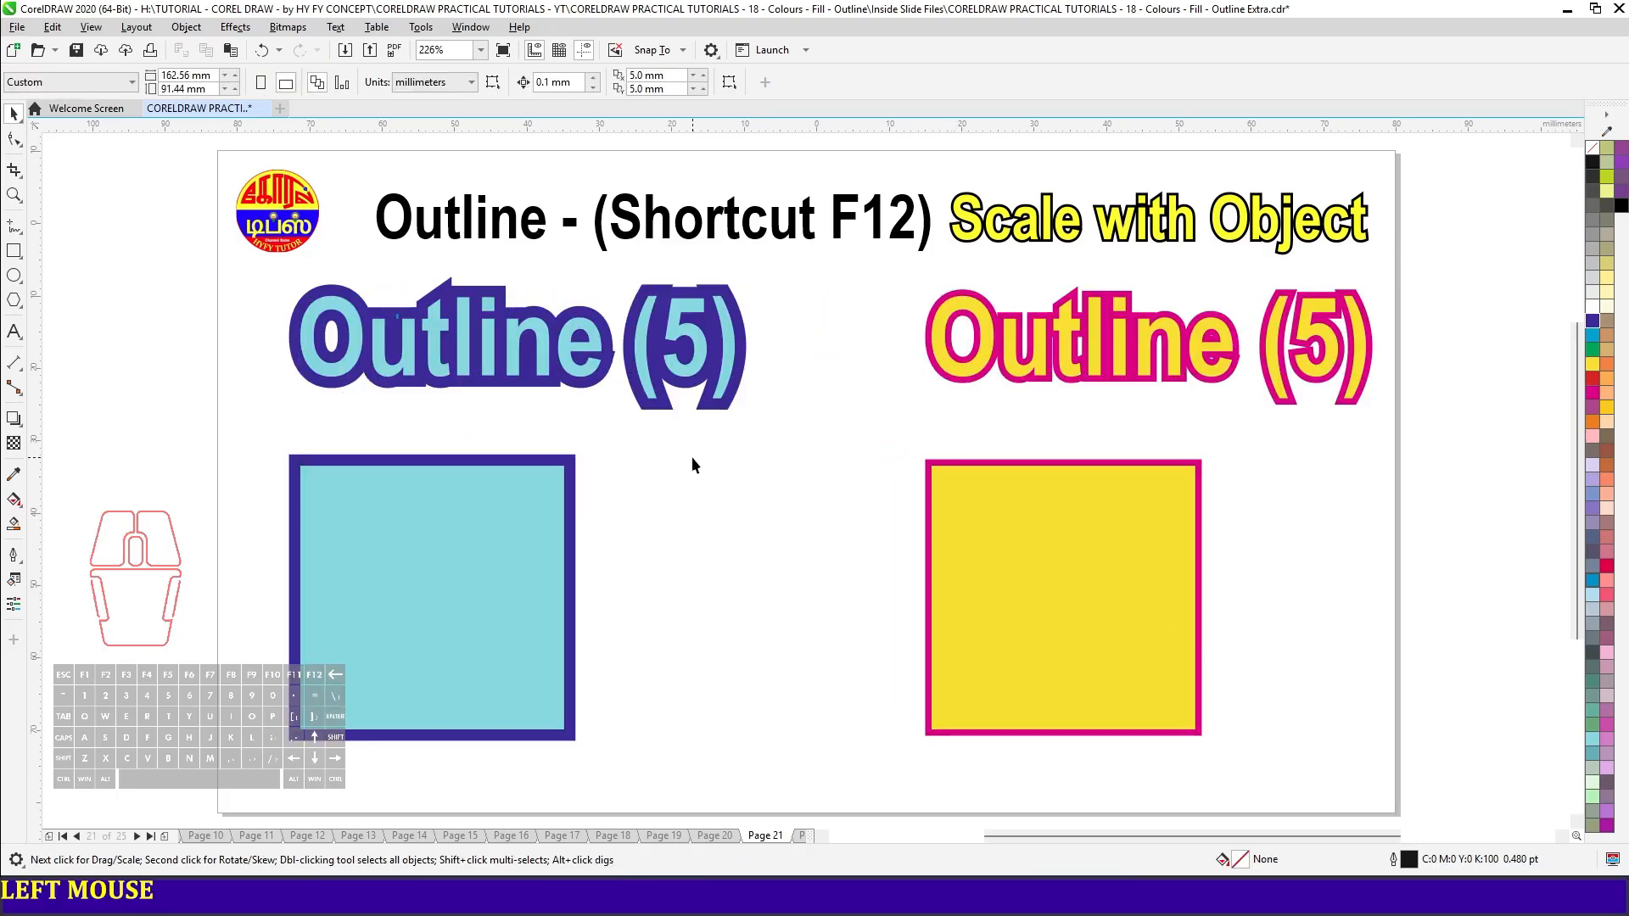
- Check the outline width of the enlarged yellow text and the yellow square
left_click(1065, 366)
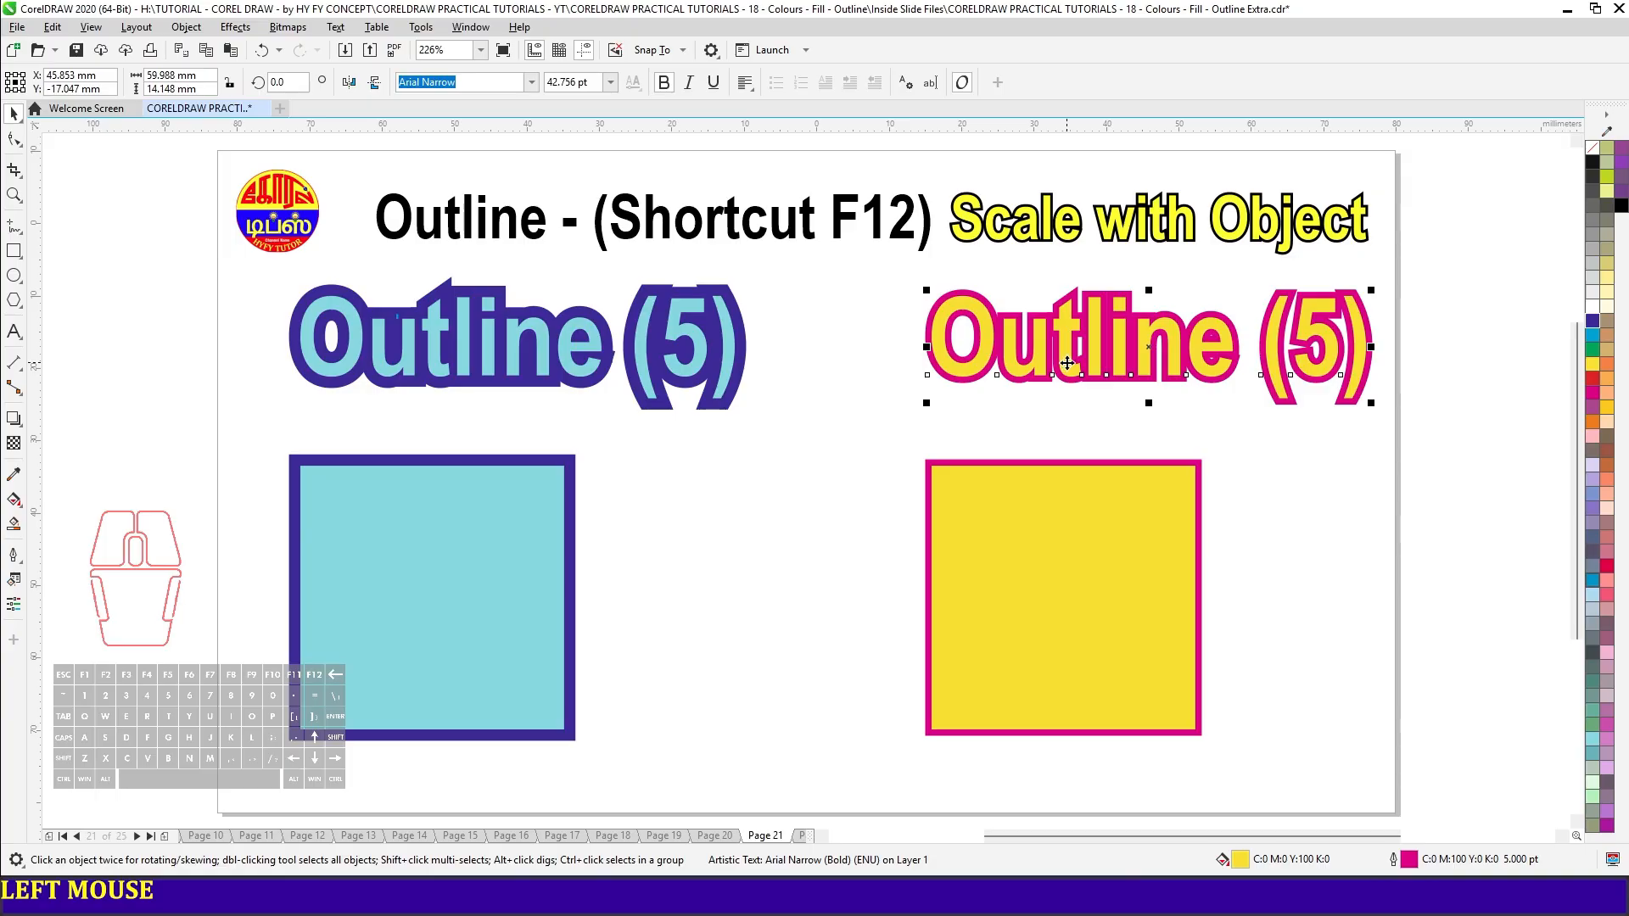
key("F12")
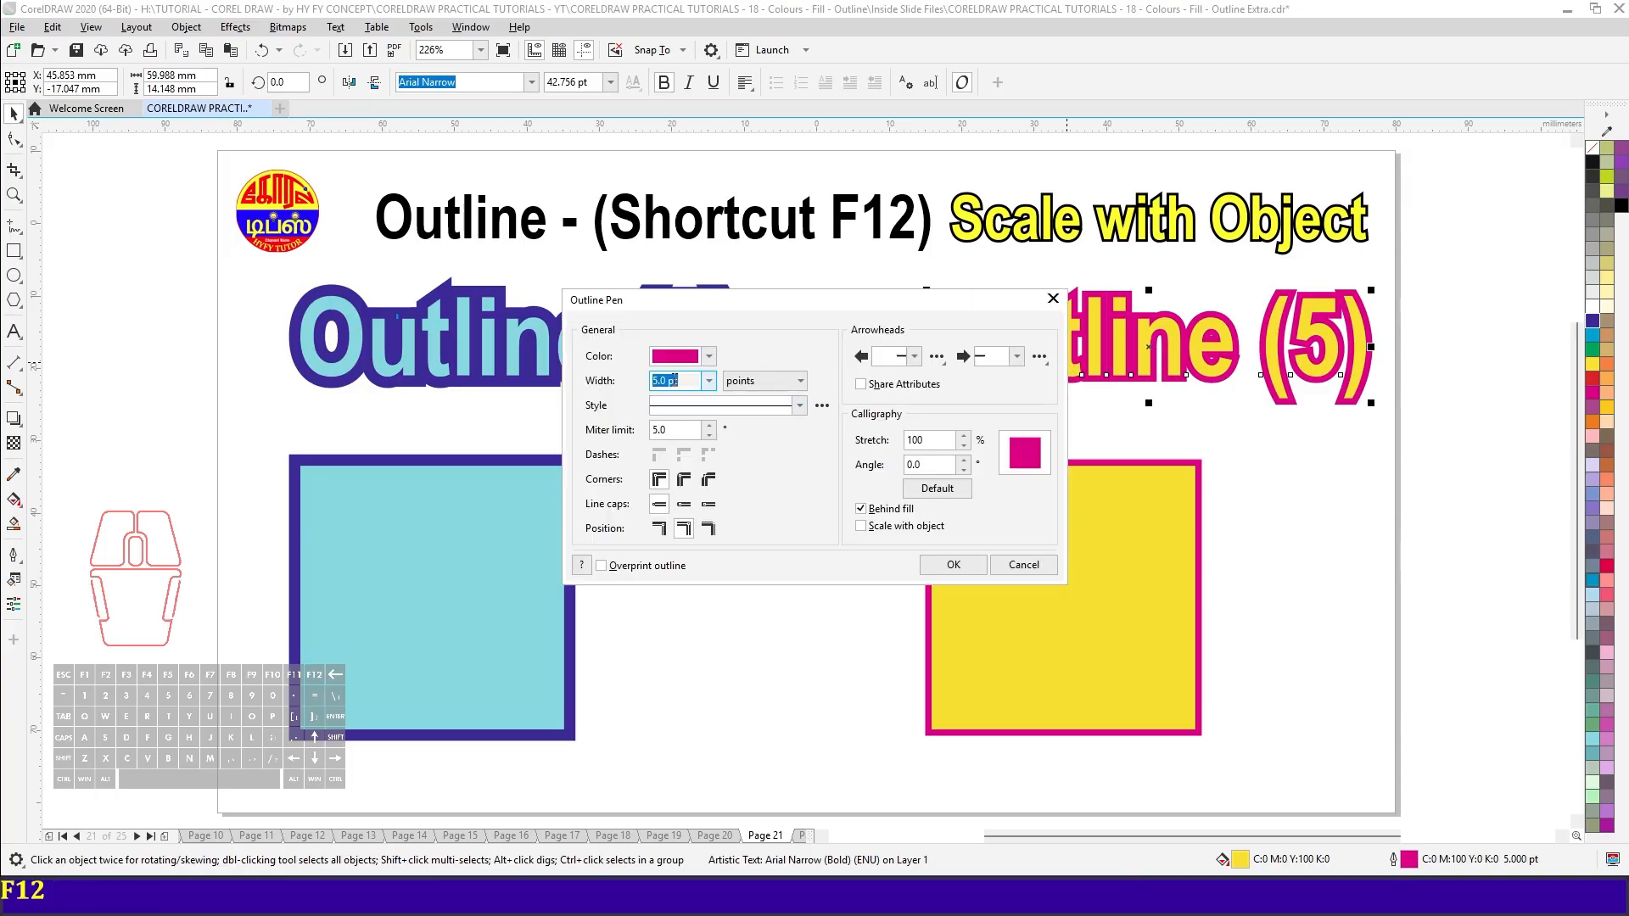
key("Escape")
left_click(1061, 554)
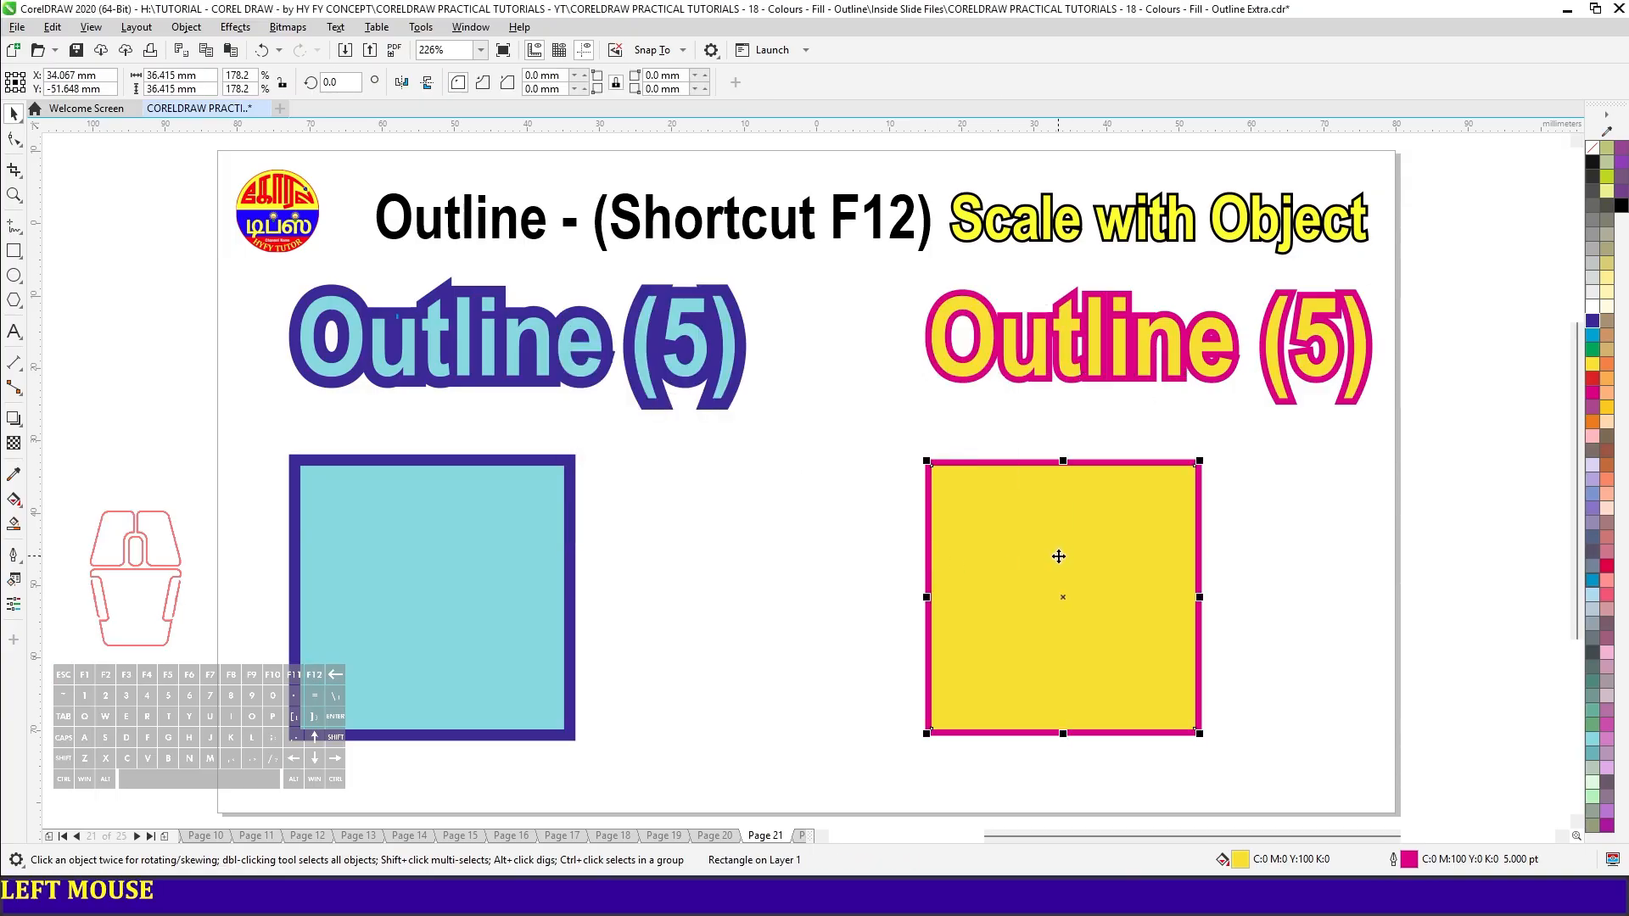
key("F12")
key("Escape")
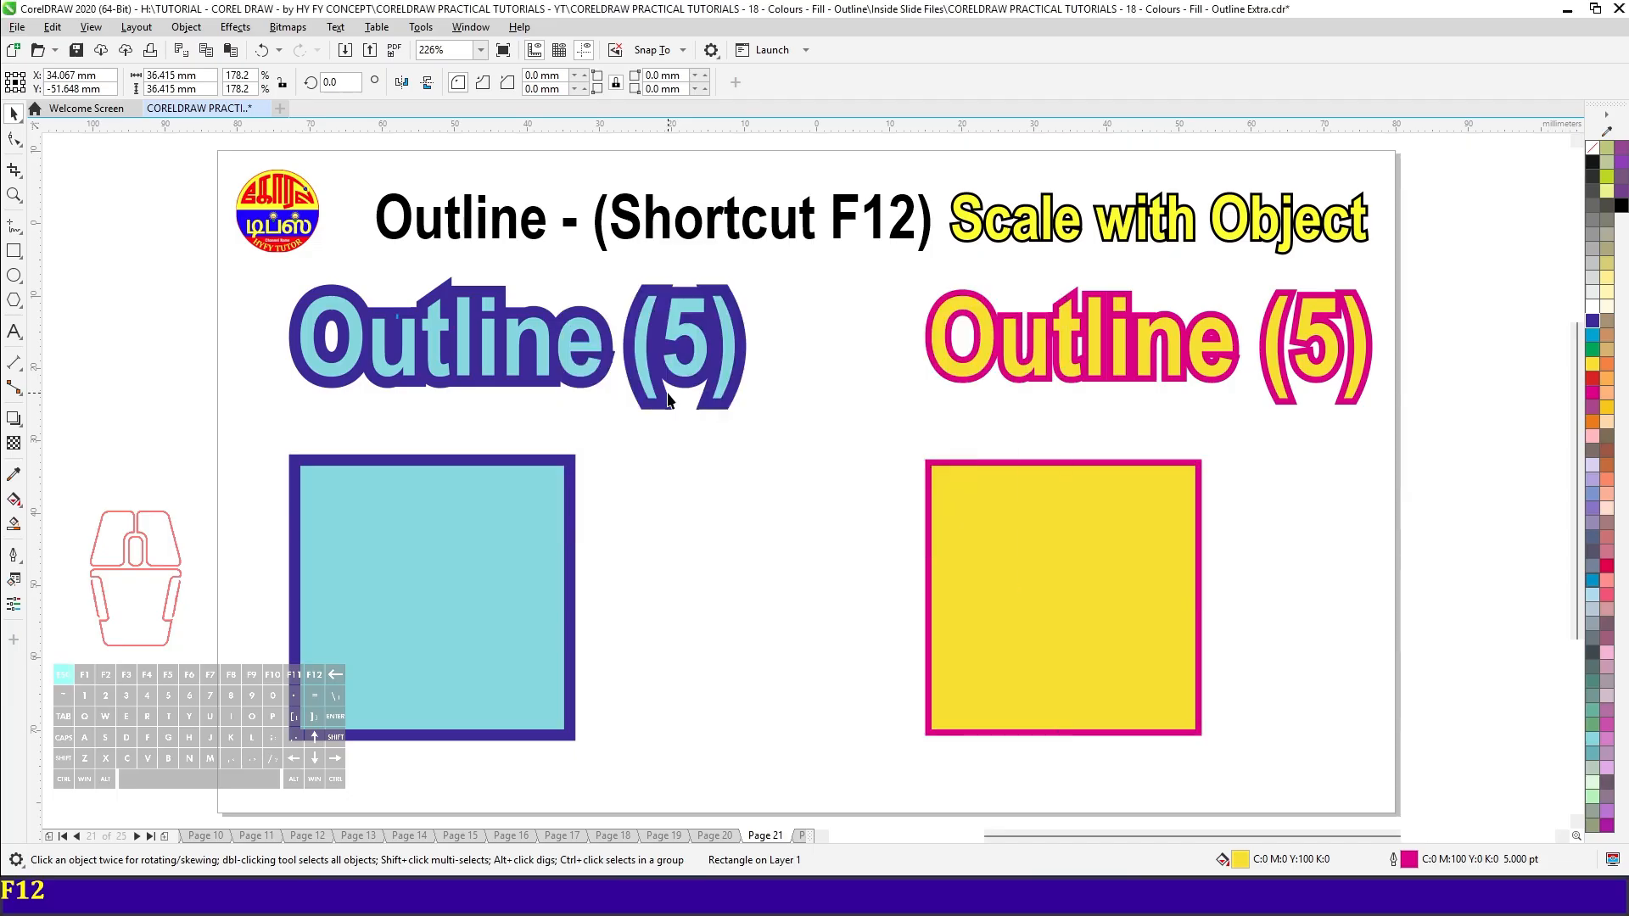
- Check the outline width of the enlarged light-blue text and the light-blue square
left_click(560, 363)
key("F12")
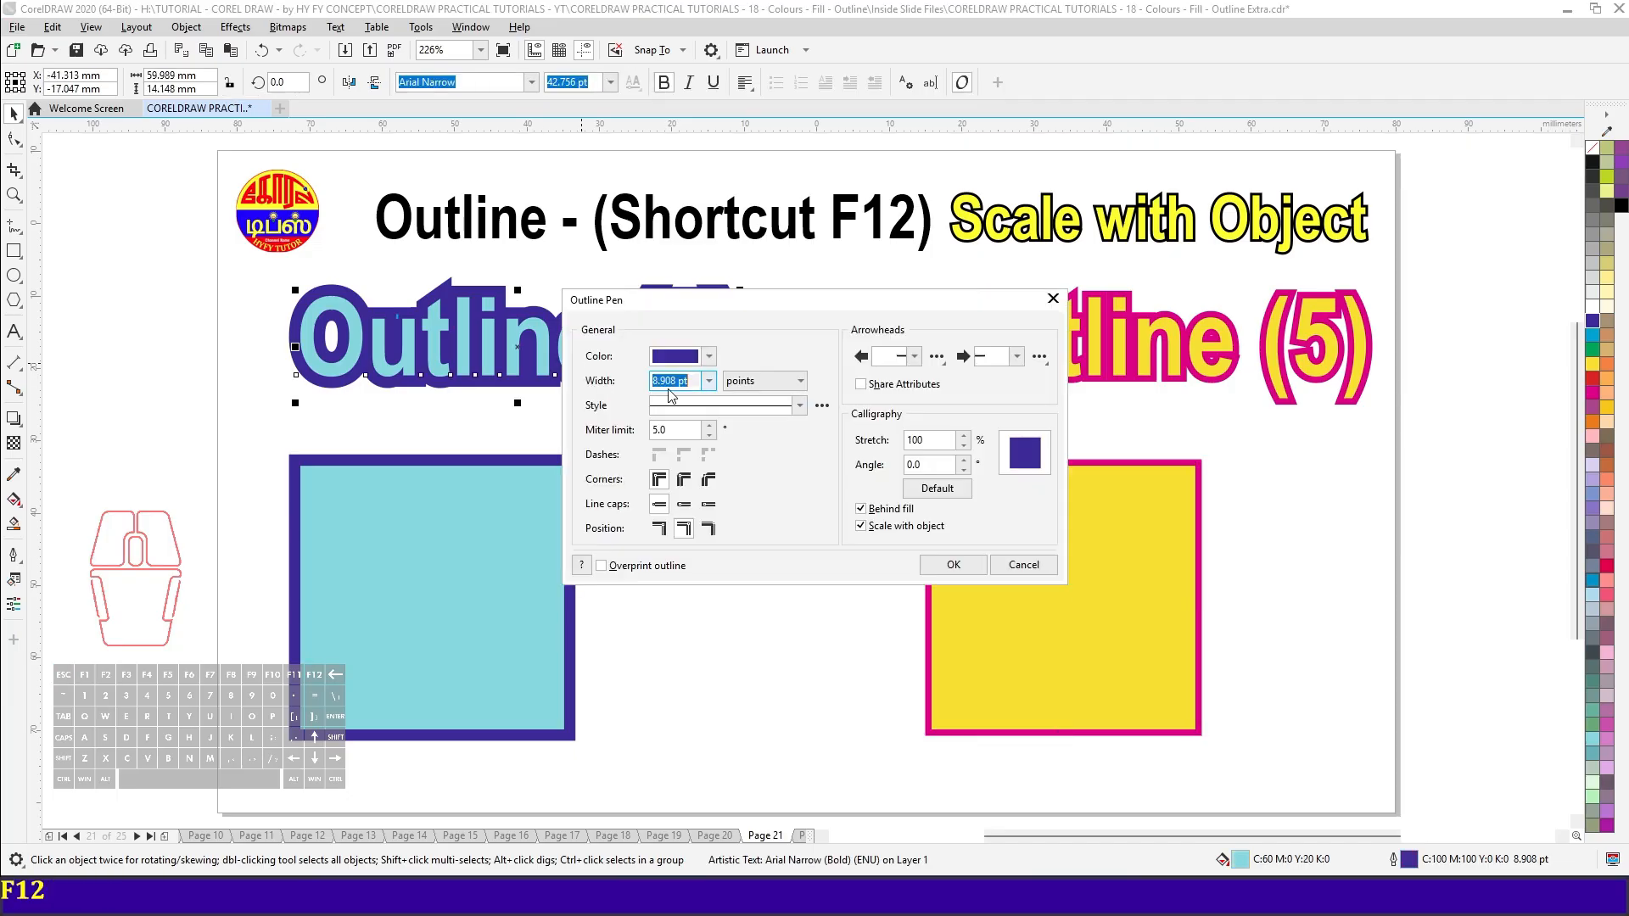
left_click(1024, 565)
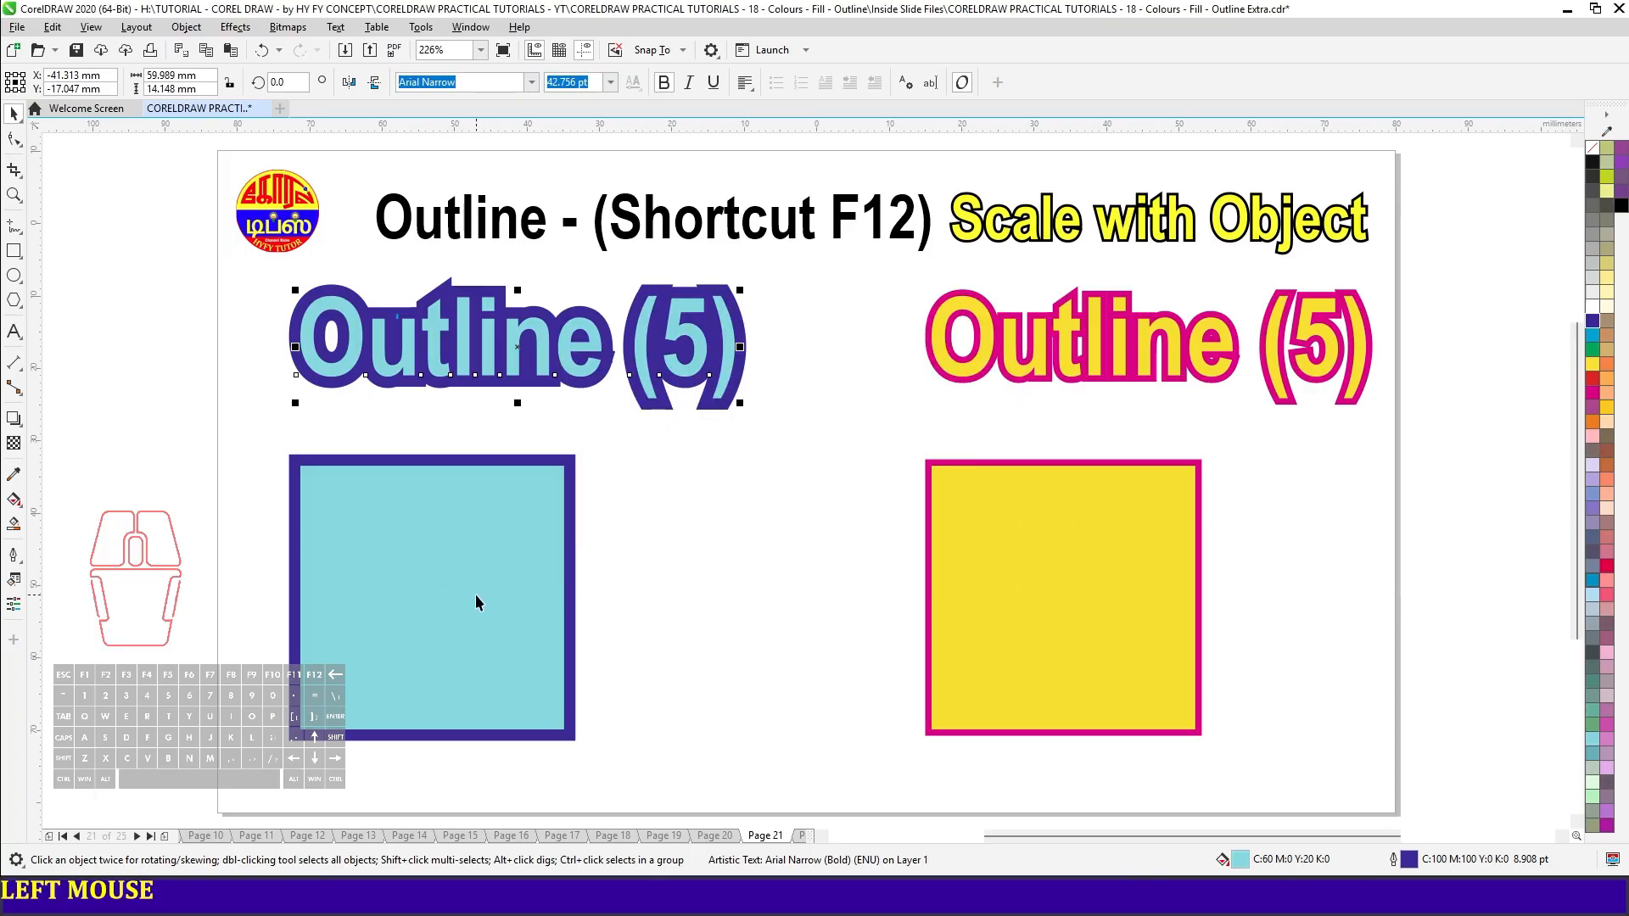
left_click(477, 596)
key("F12")
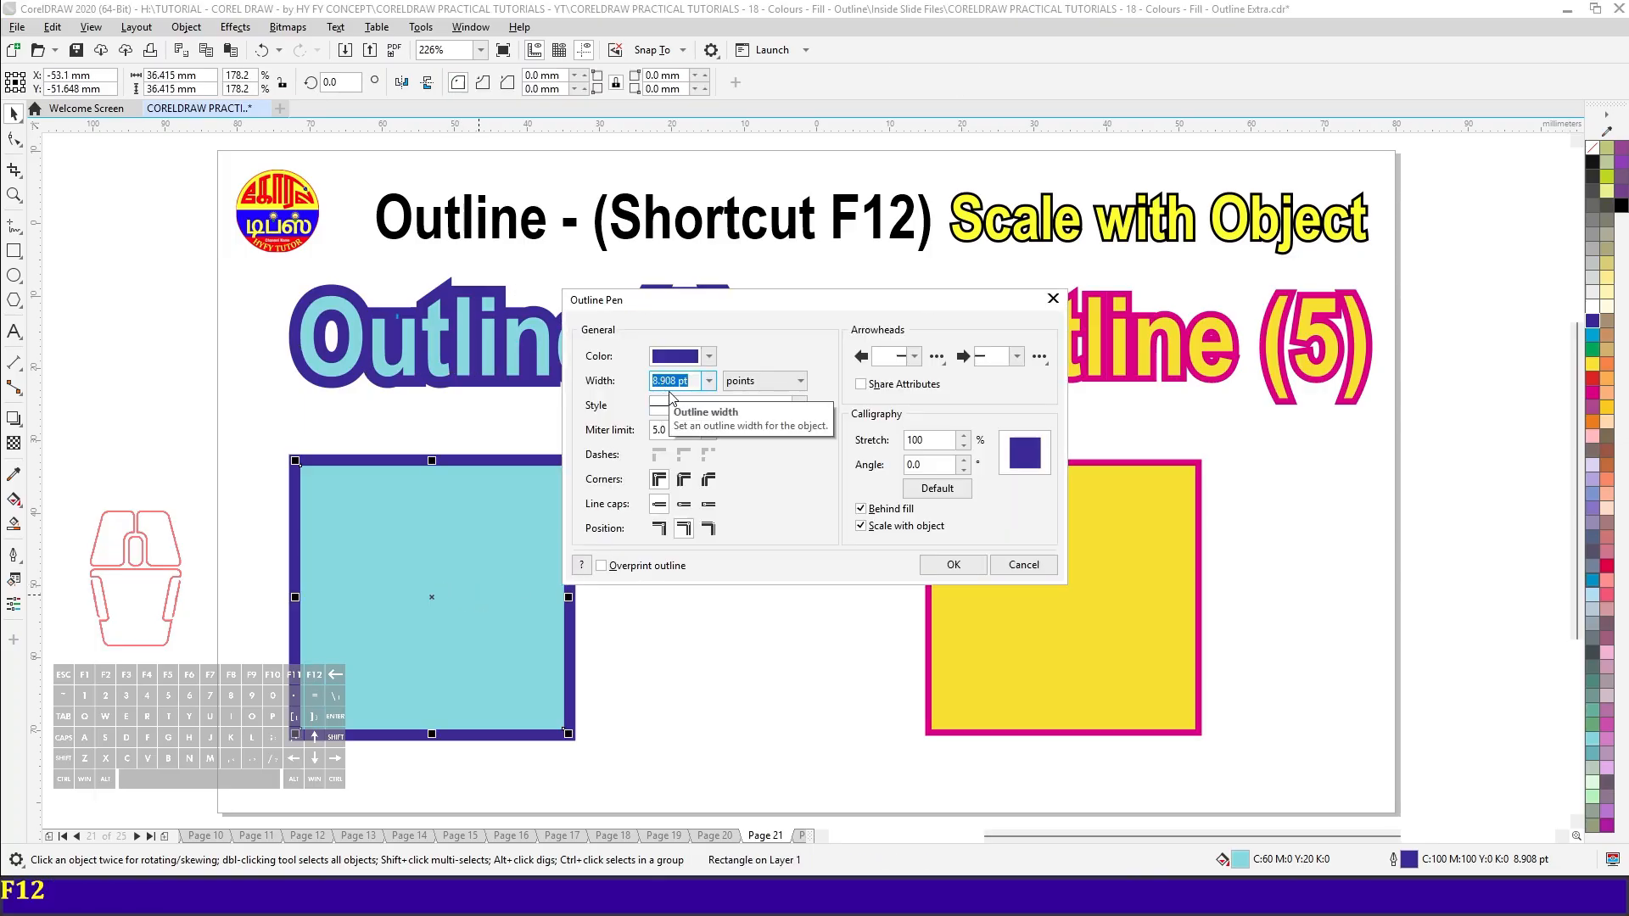
left_click(1023, 567)
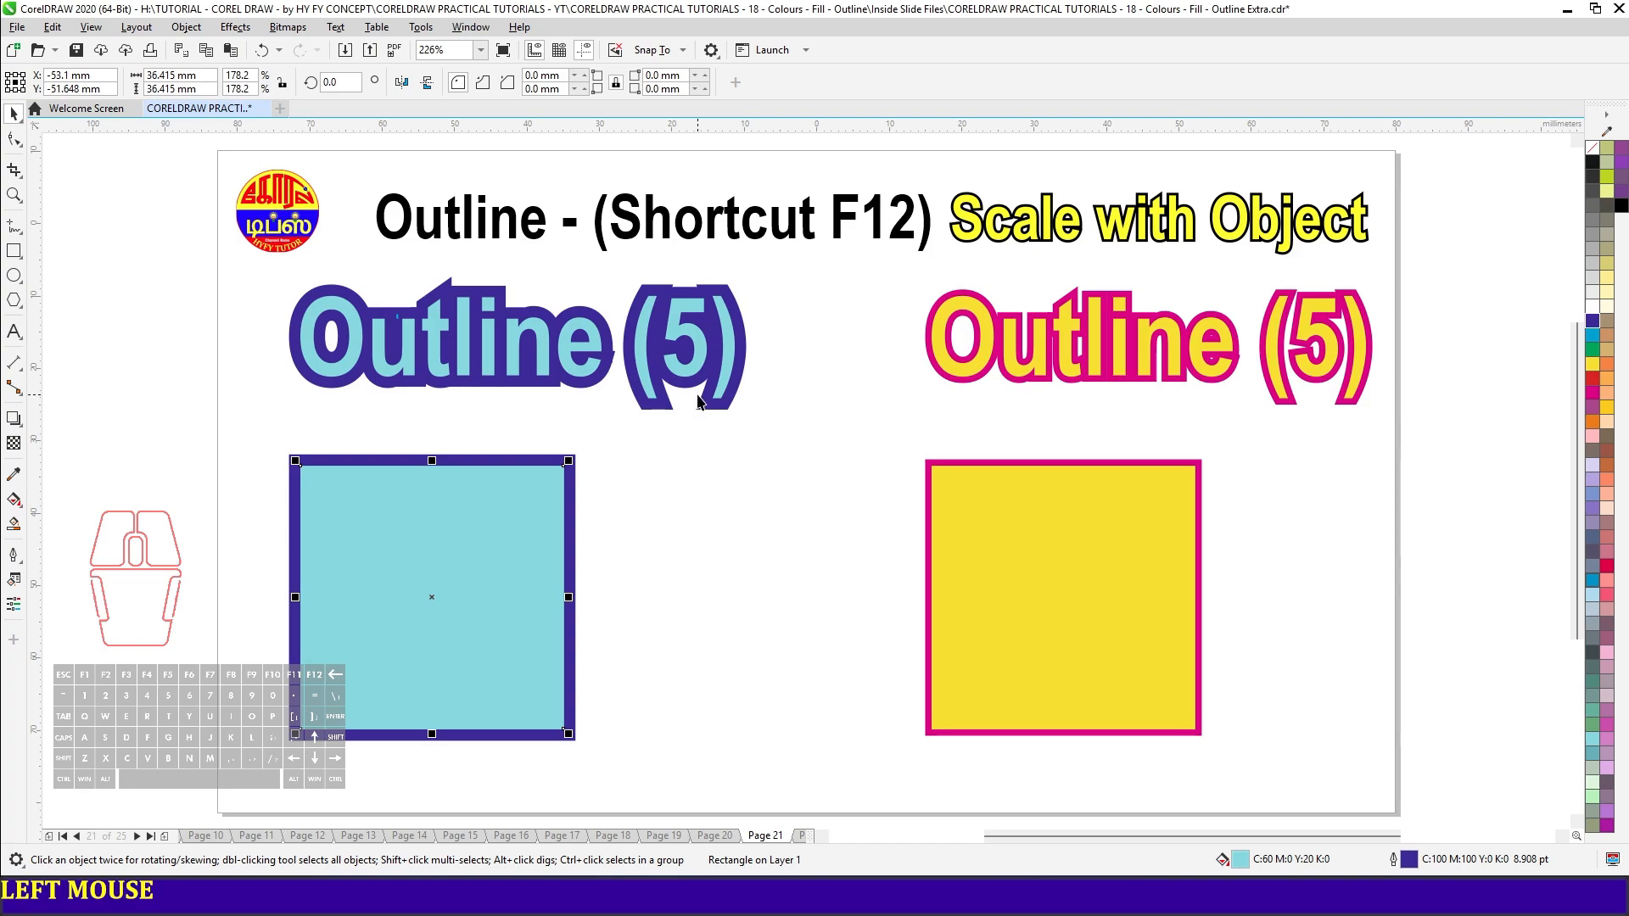
- Enlarge the light-blue "Outline (5)" text to about 76 mm wide and check its outline width
left_click(709, 375)
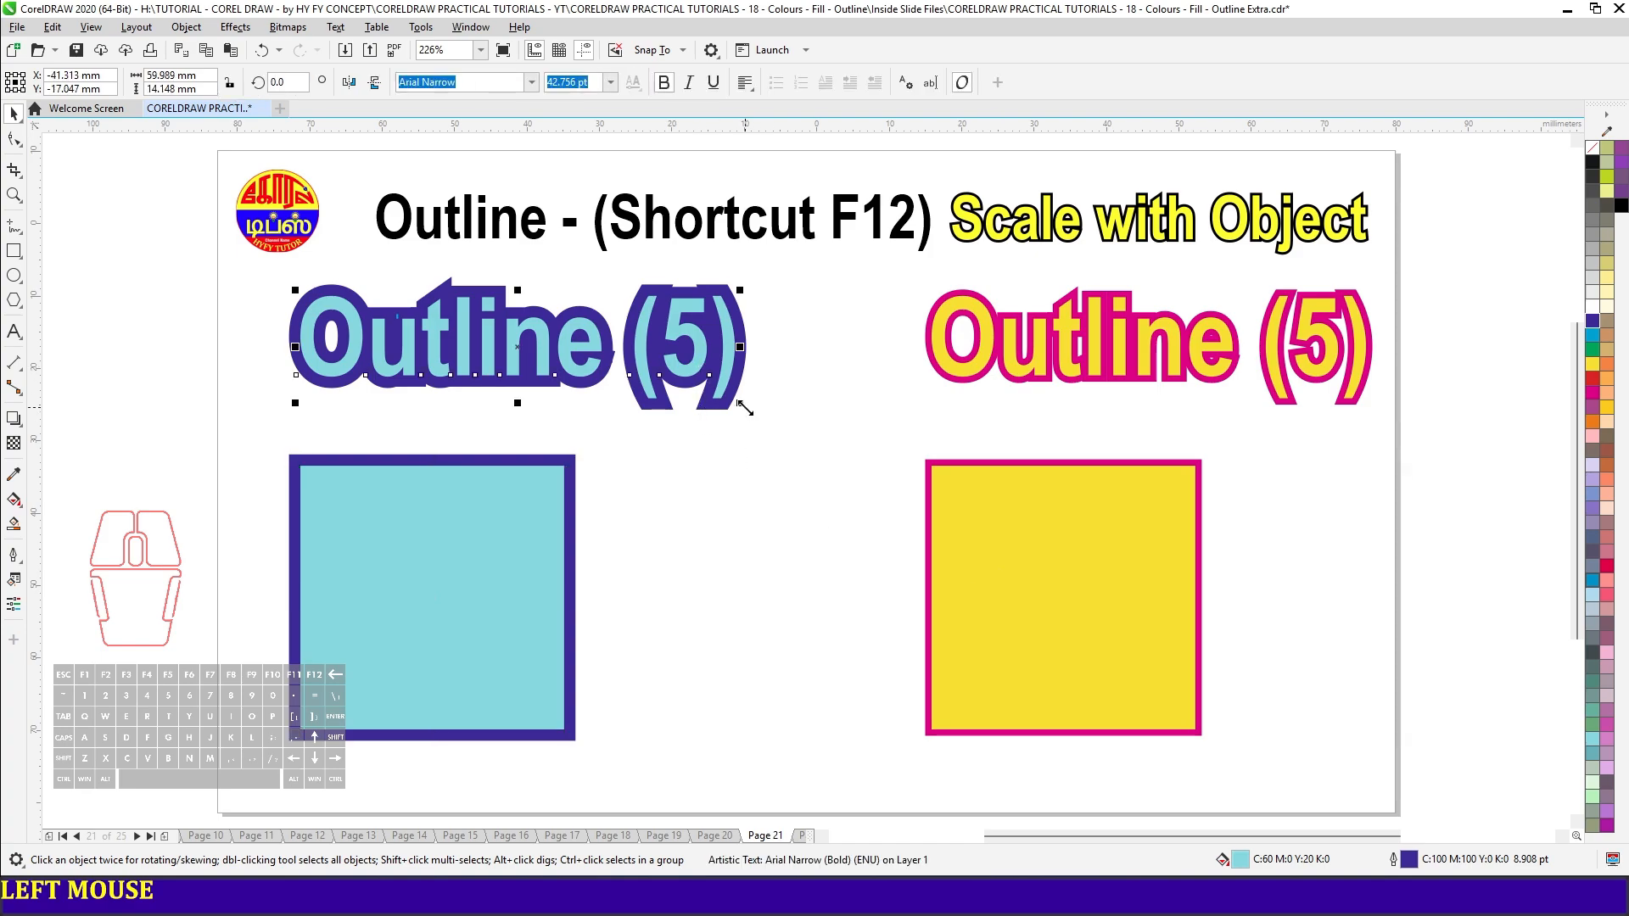
left_click_drag(745, 408, 869, 496)
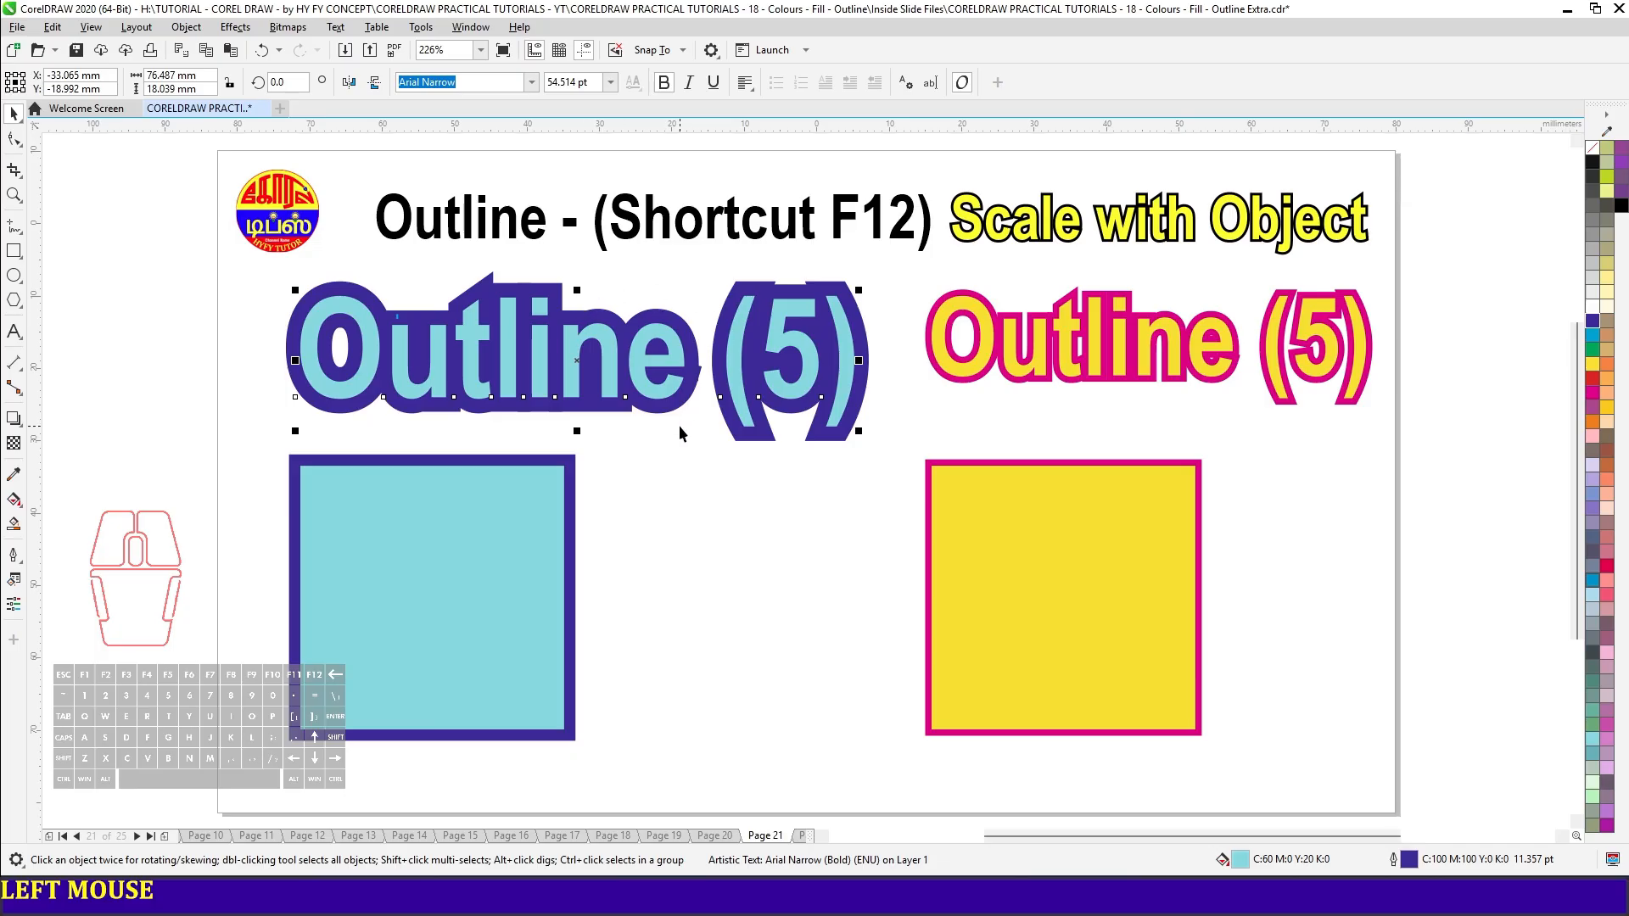
key("F12")
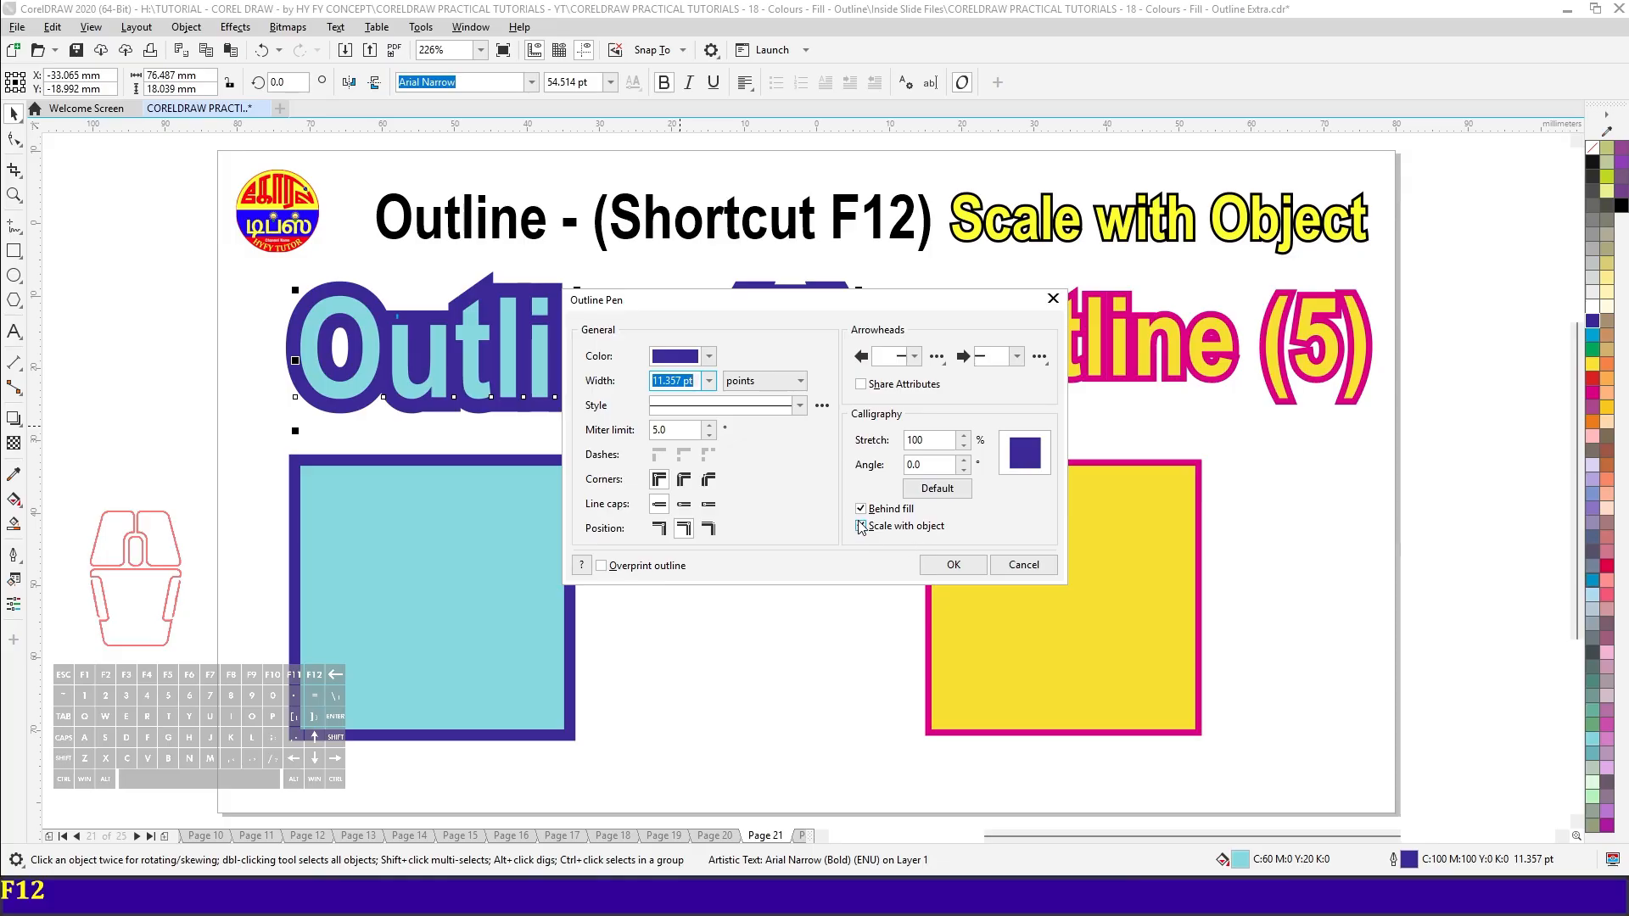
left_click(1023, 566)
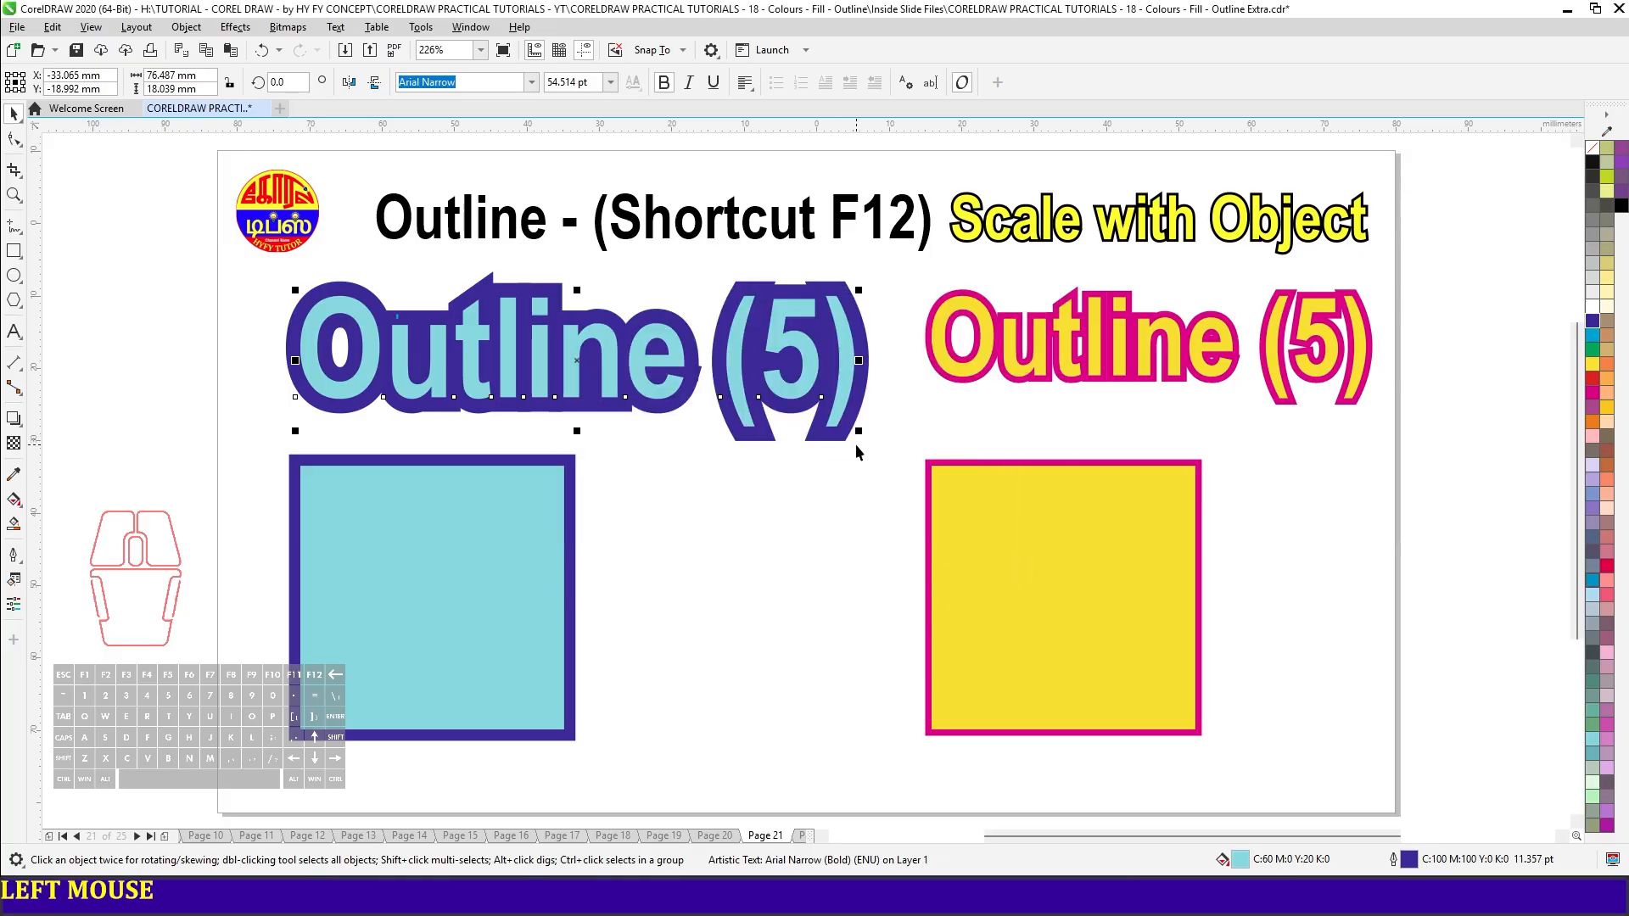
- Shrink the light-blue "Outline (5)" text to about 18 mm wide and check its outline width
left_click_drag(859, 431, 435, 353)
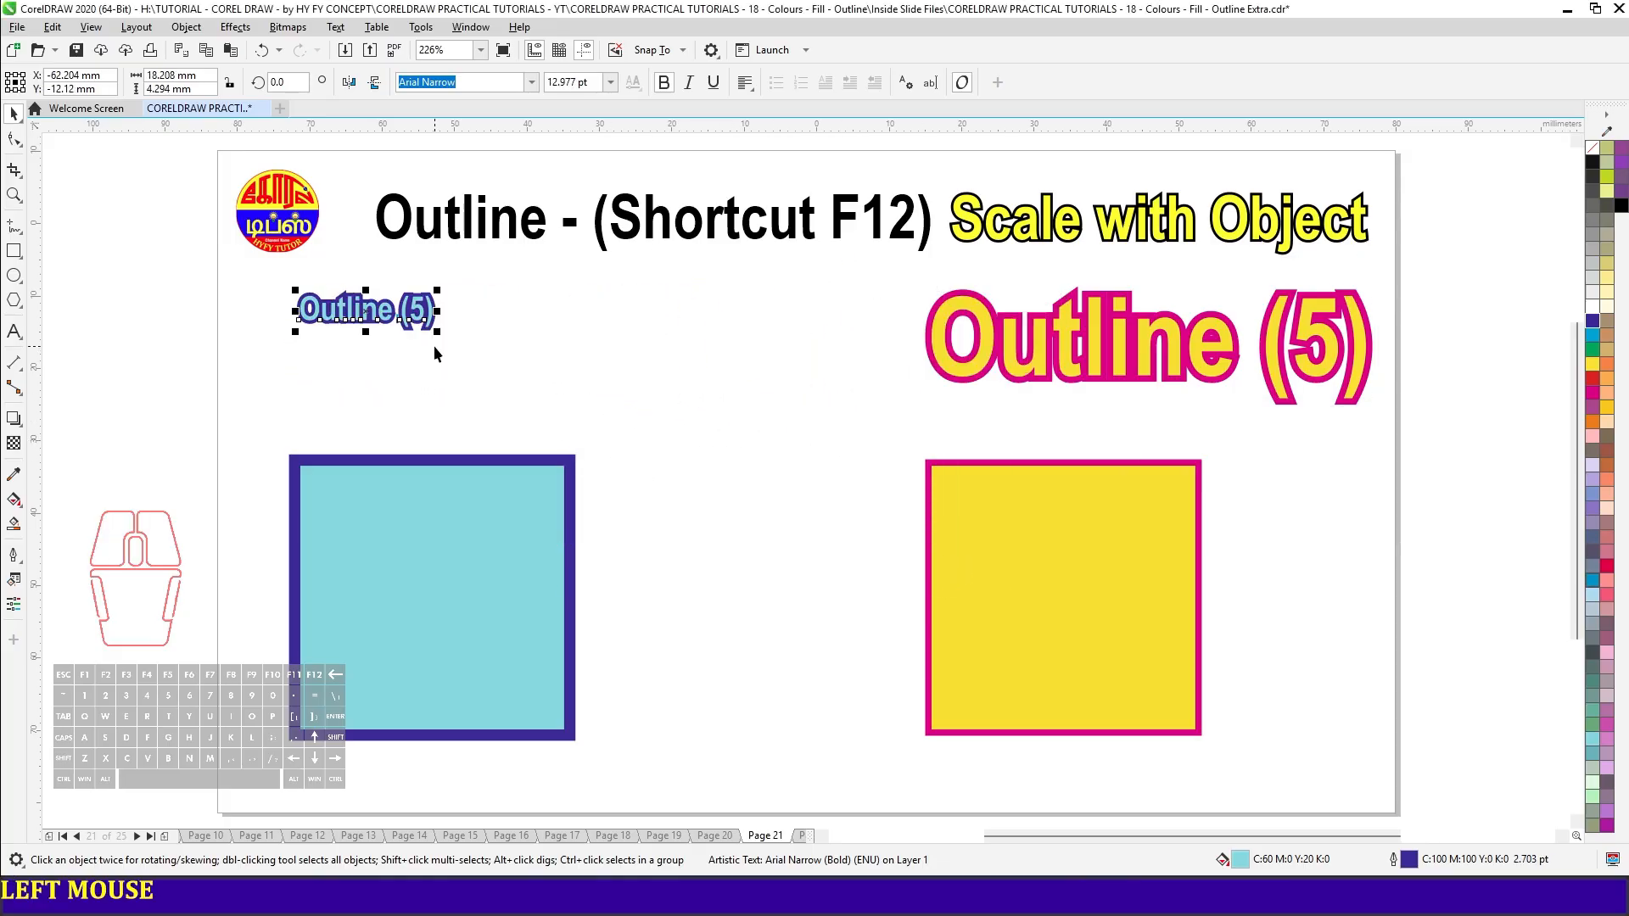
key("F12")
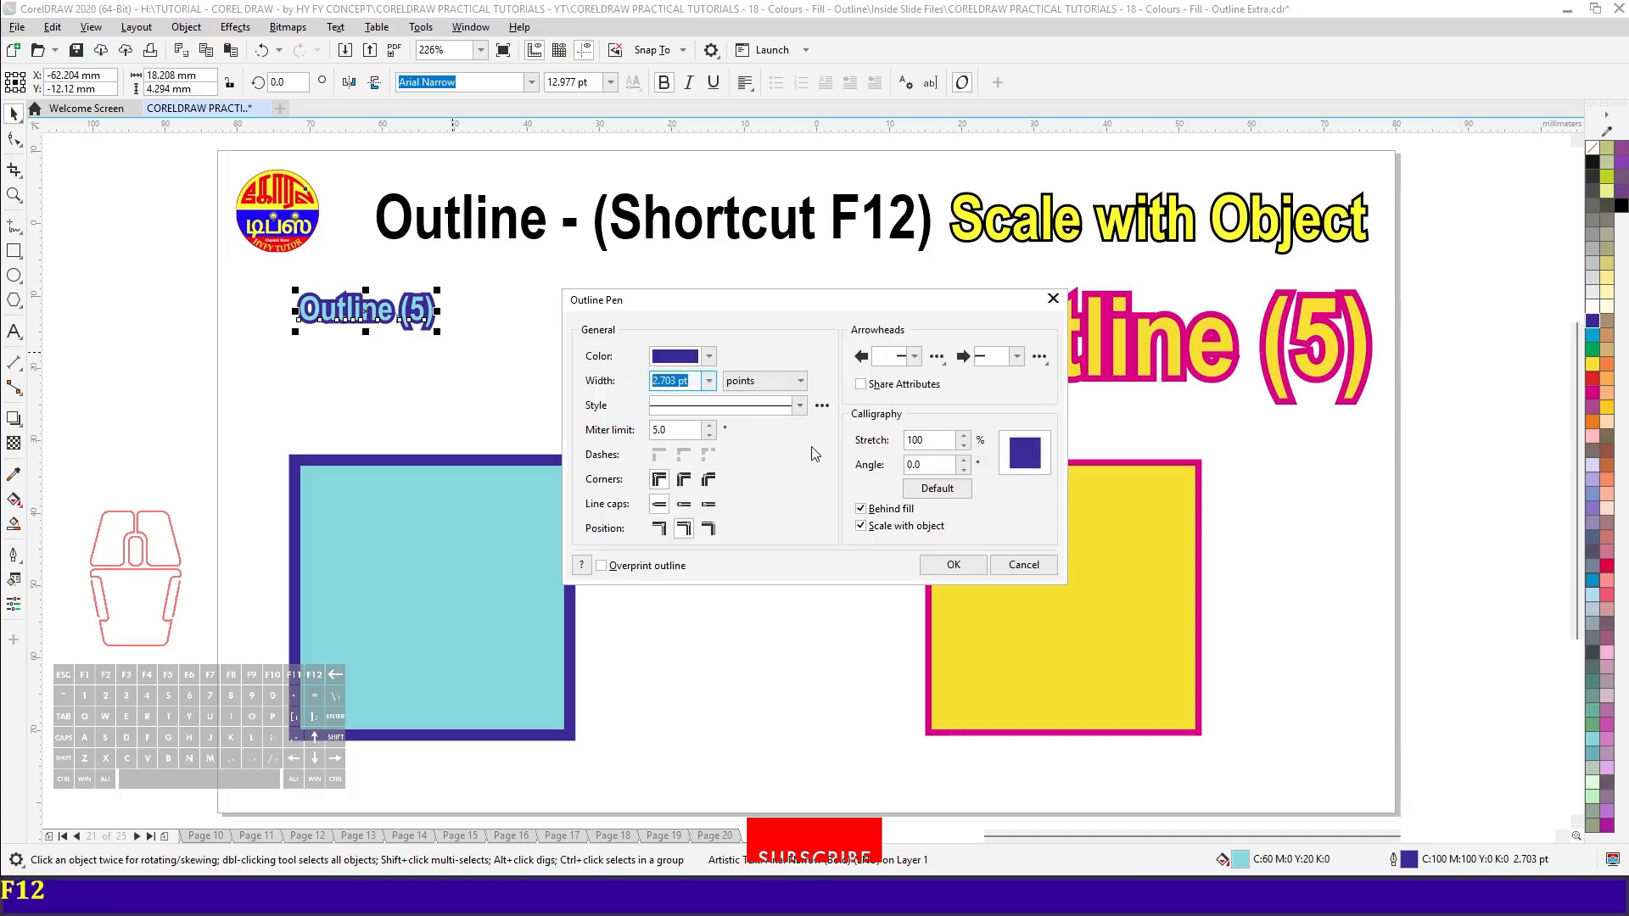
left_click(1027, 567)
- Shrink the yellow "Outline (5)" text to about 15 mm wide and check its outline width
left_click(1362, 394)
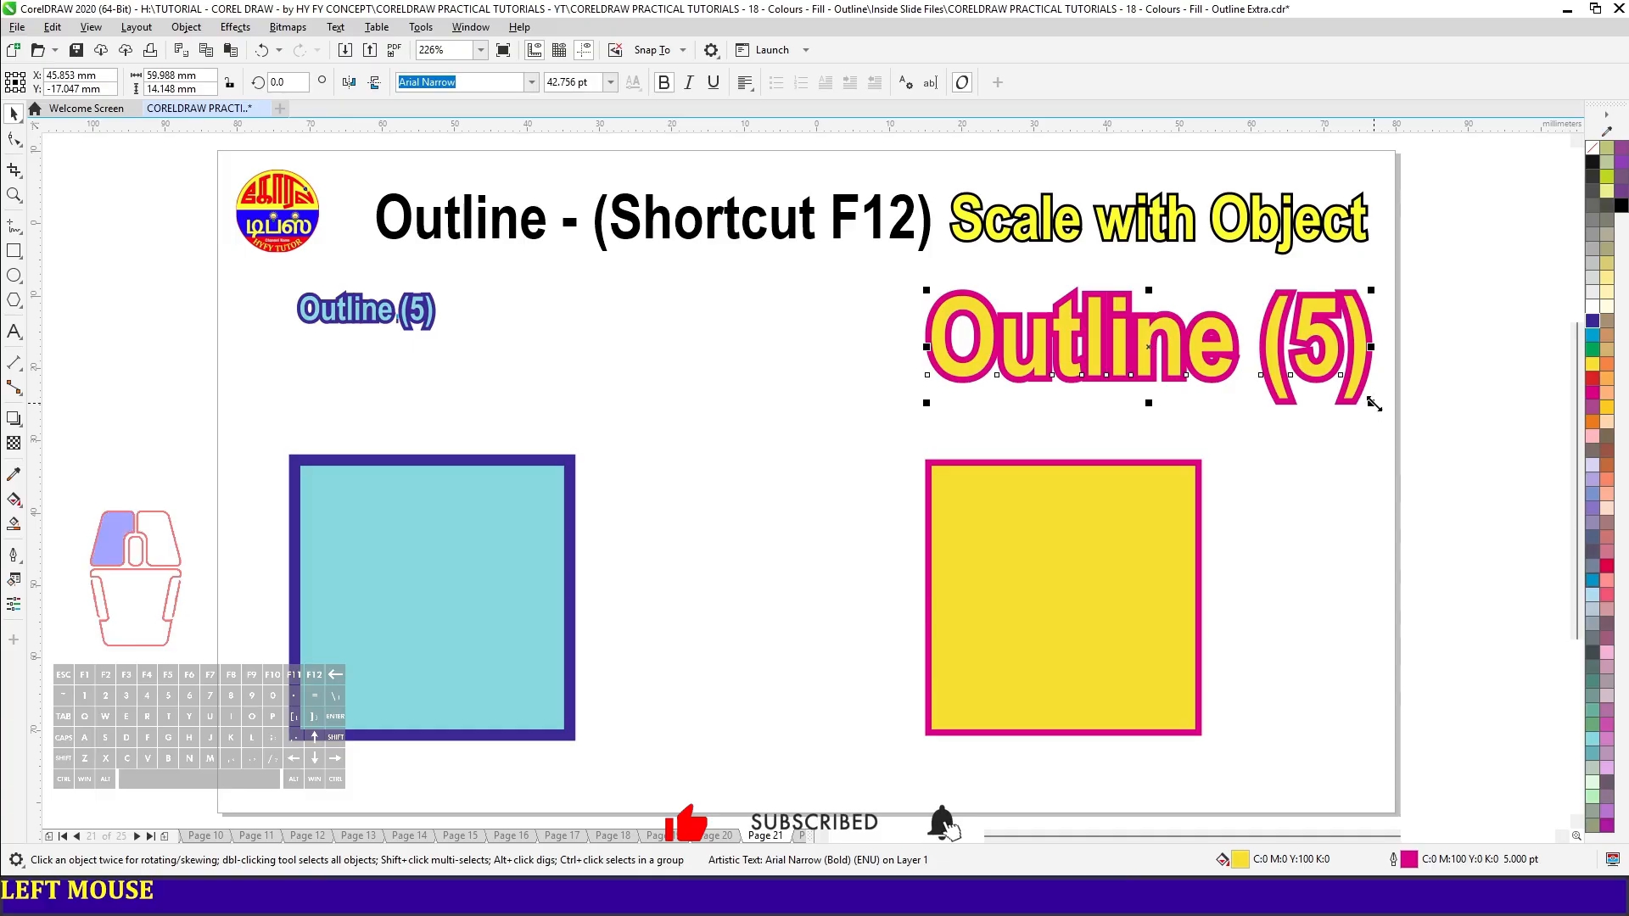
left_click_drag(1371, 403, 1200, 364)
scroll(1011, 283, "up", 4)
key("F12")
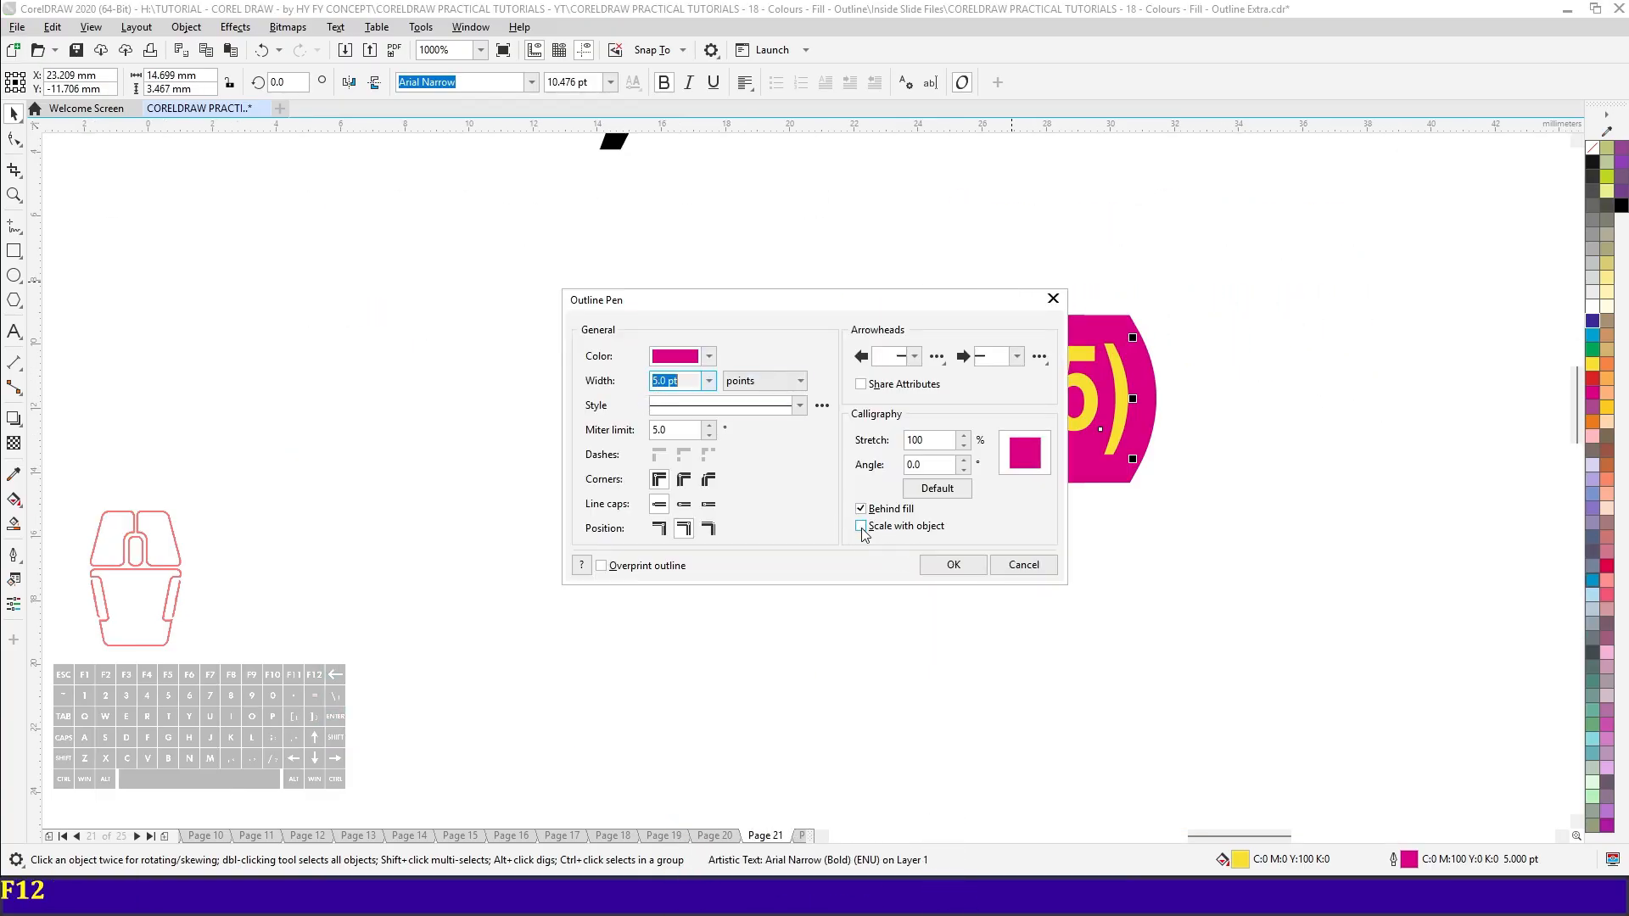
left_click(1024, 566)
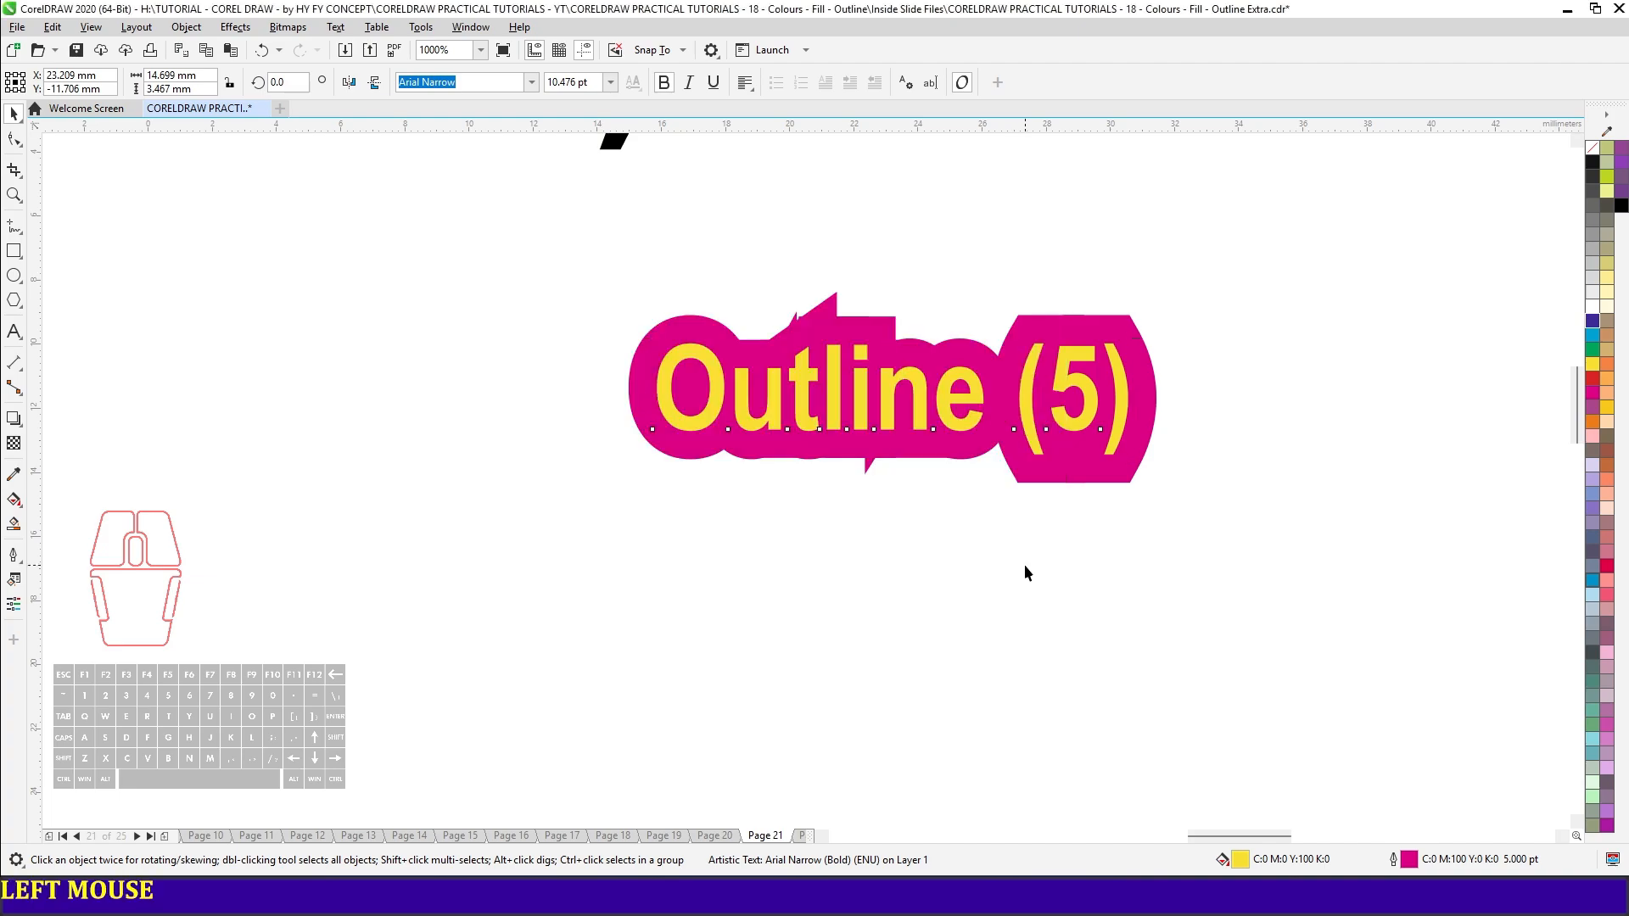
key("F4")
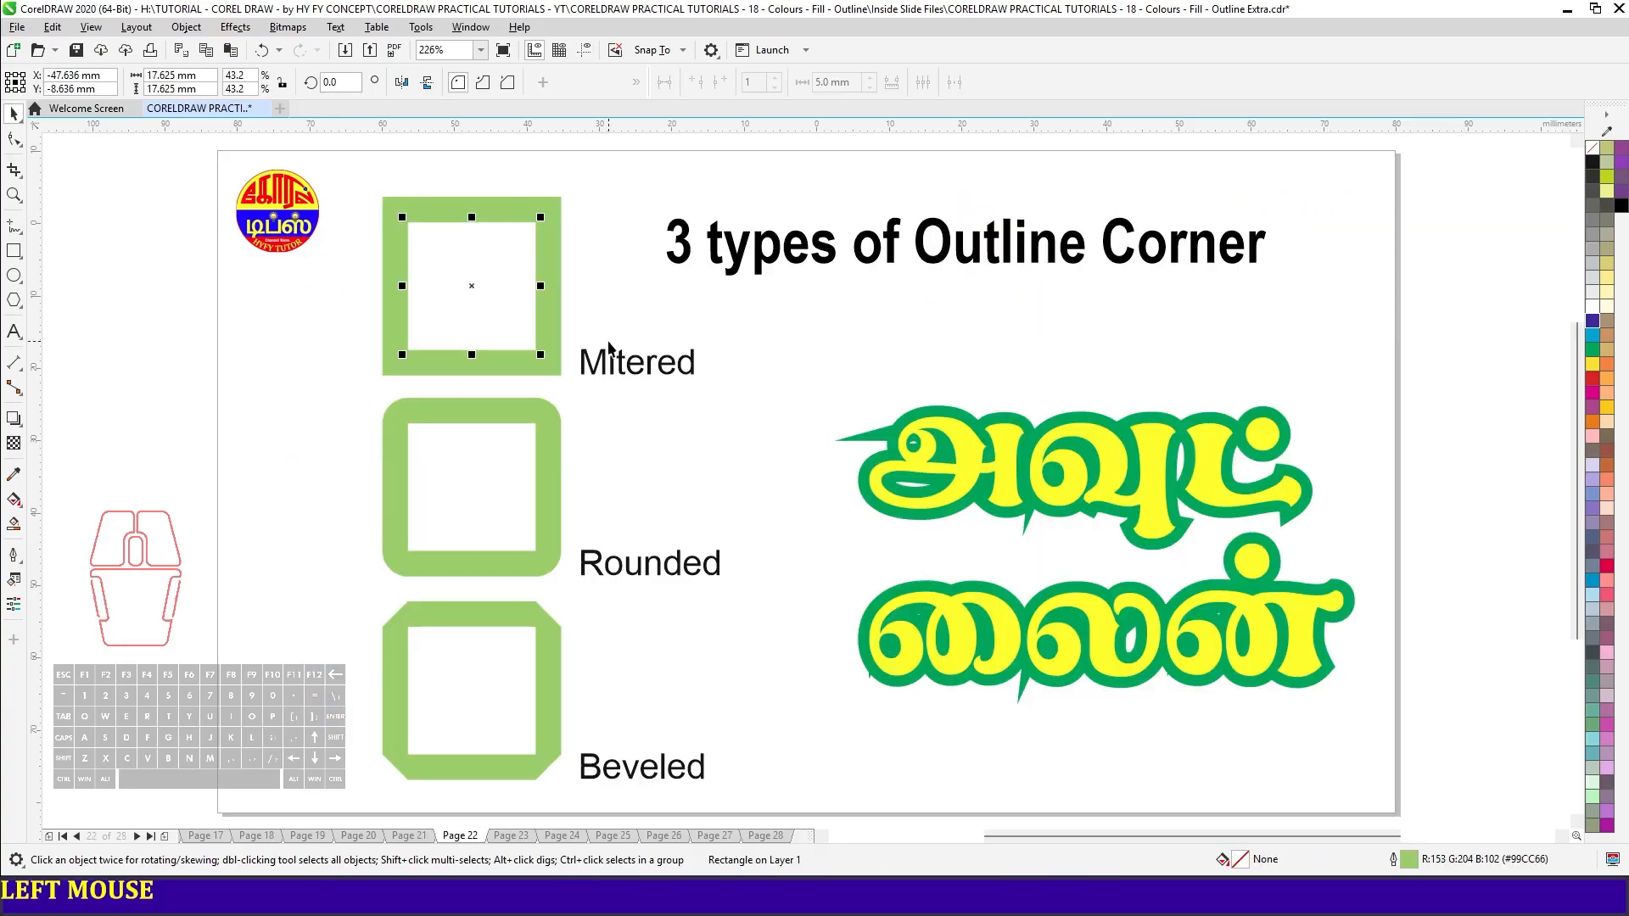
- Preview rounded corners on the outline of the square labelled "Mitered" and apply beveled corners to it
key("F12")
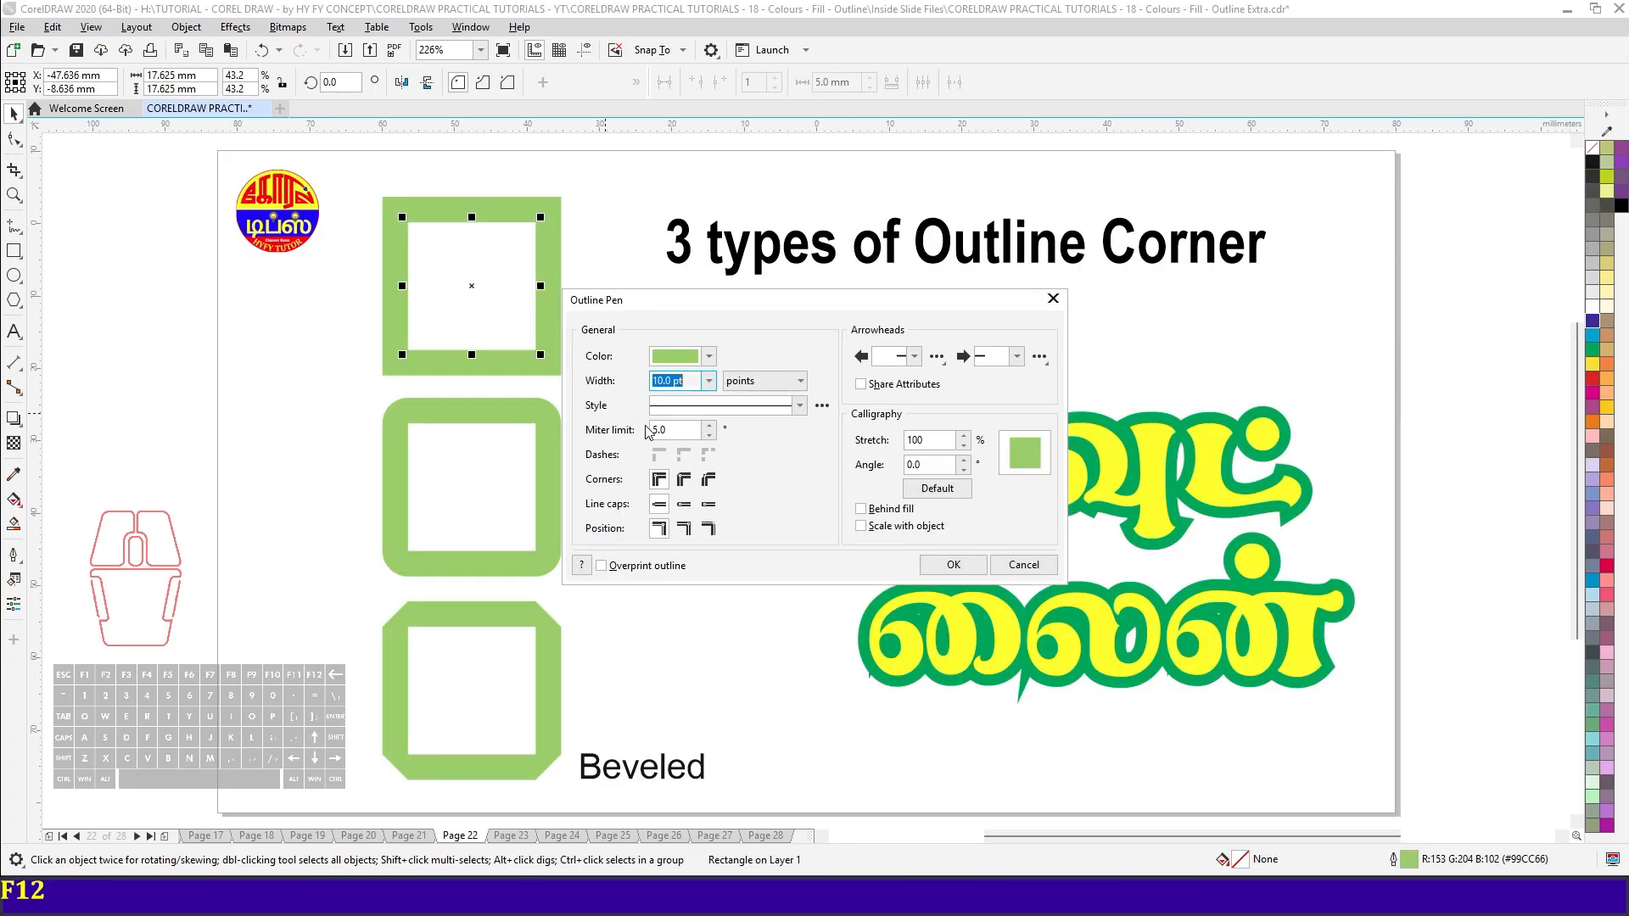
left_click_drag(732, 298, 947, 374)
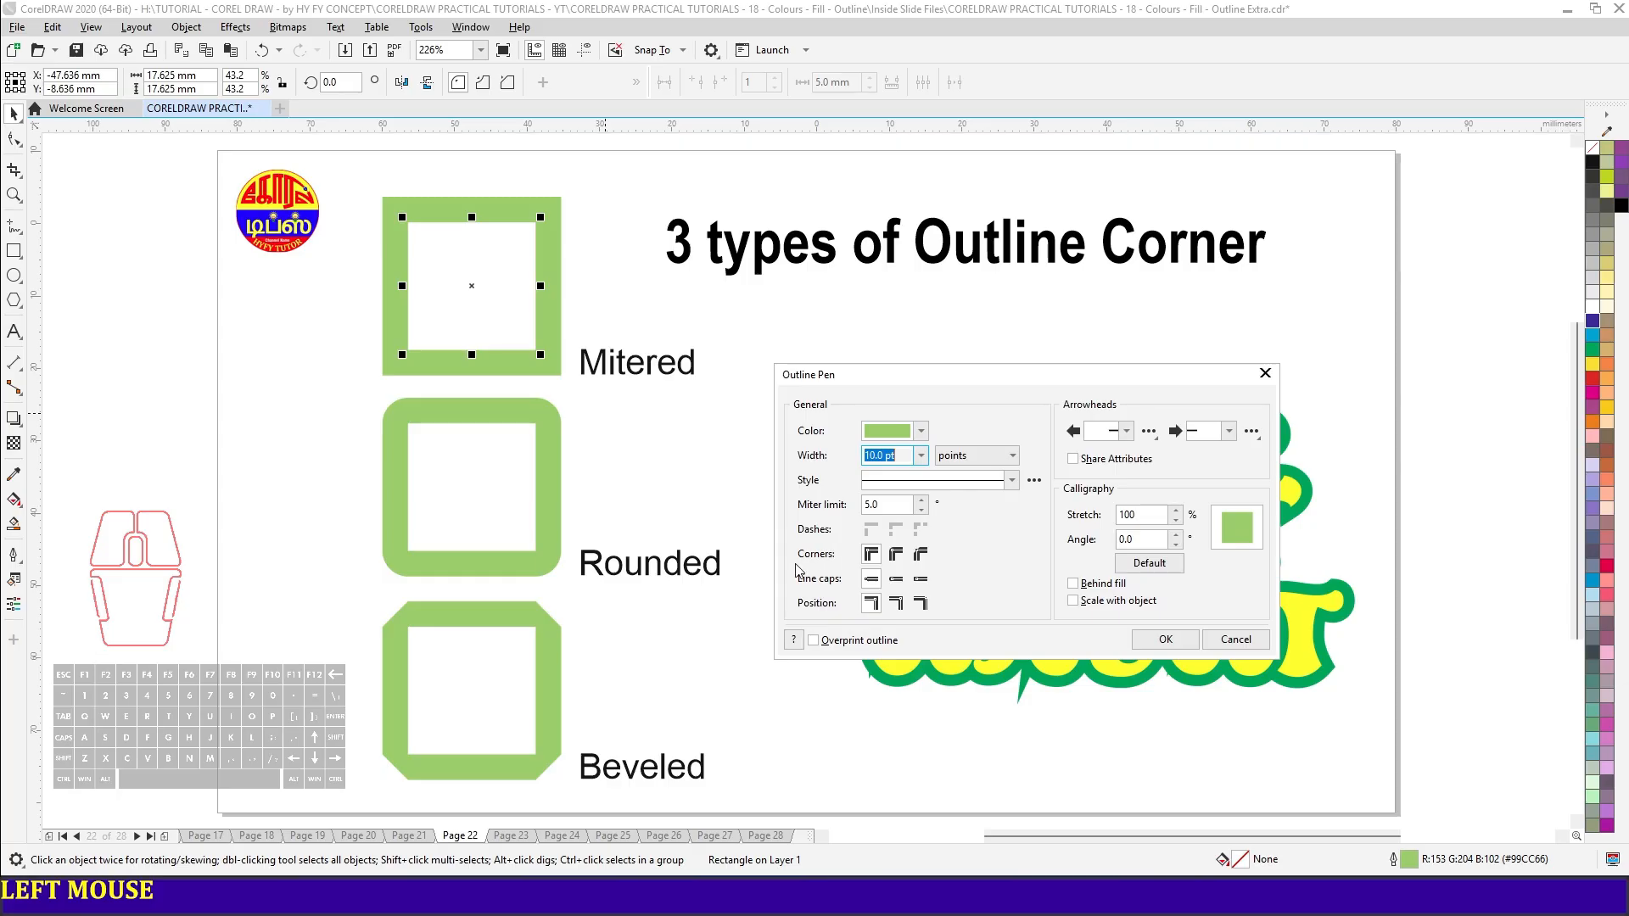
left_click(896, 557)
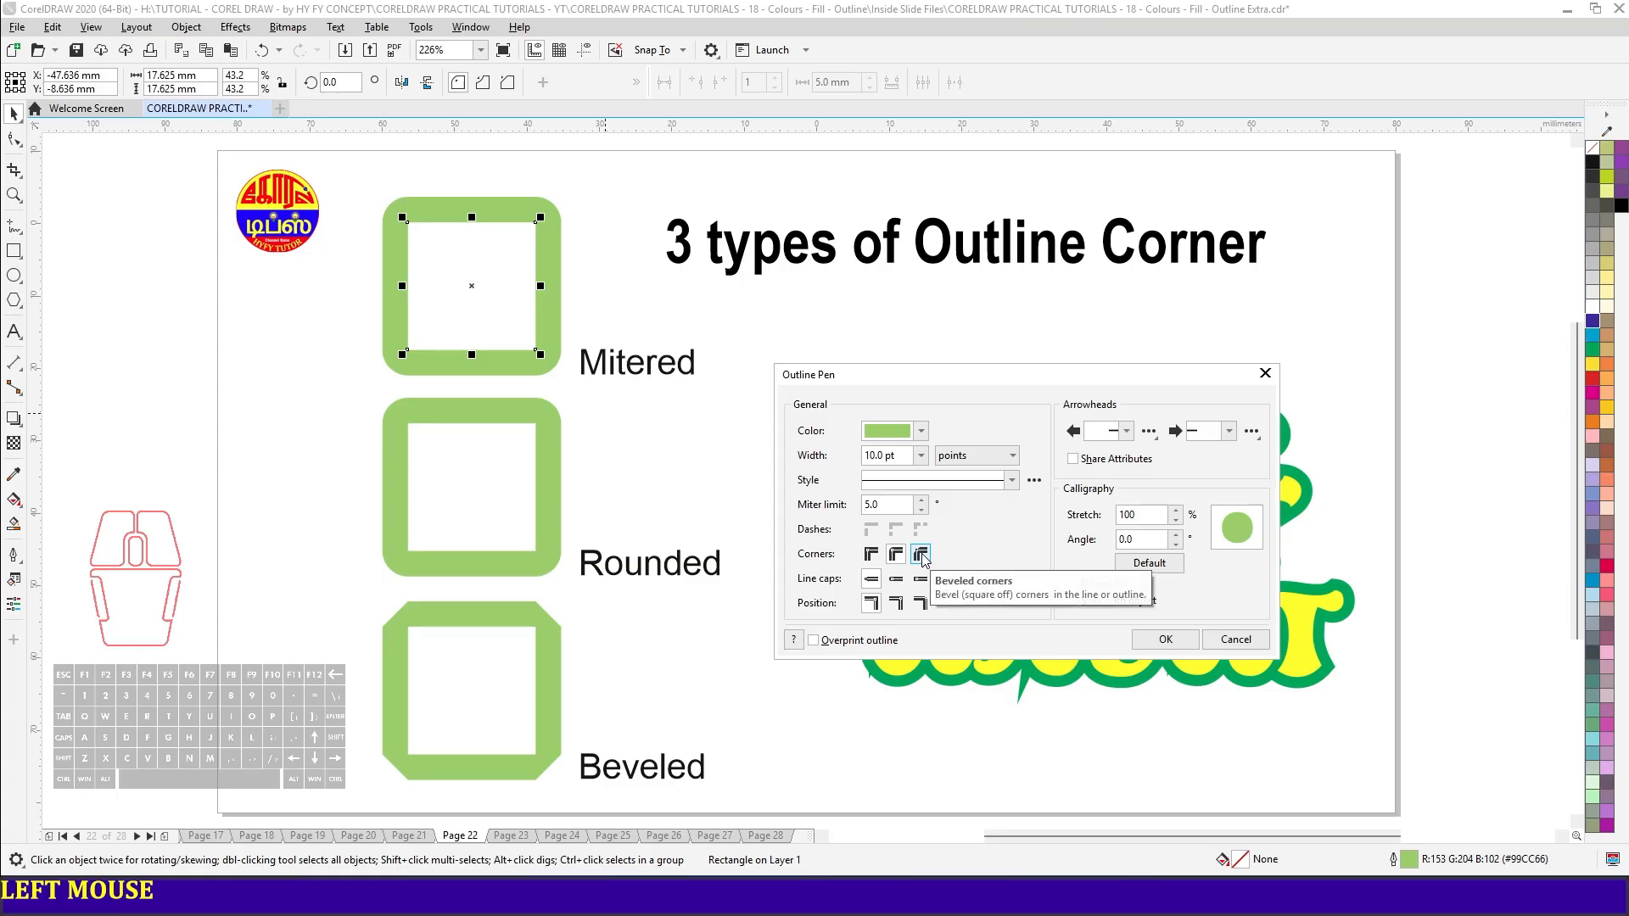
left_click(922, 557)
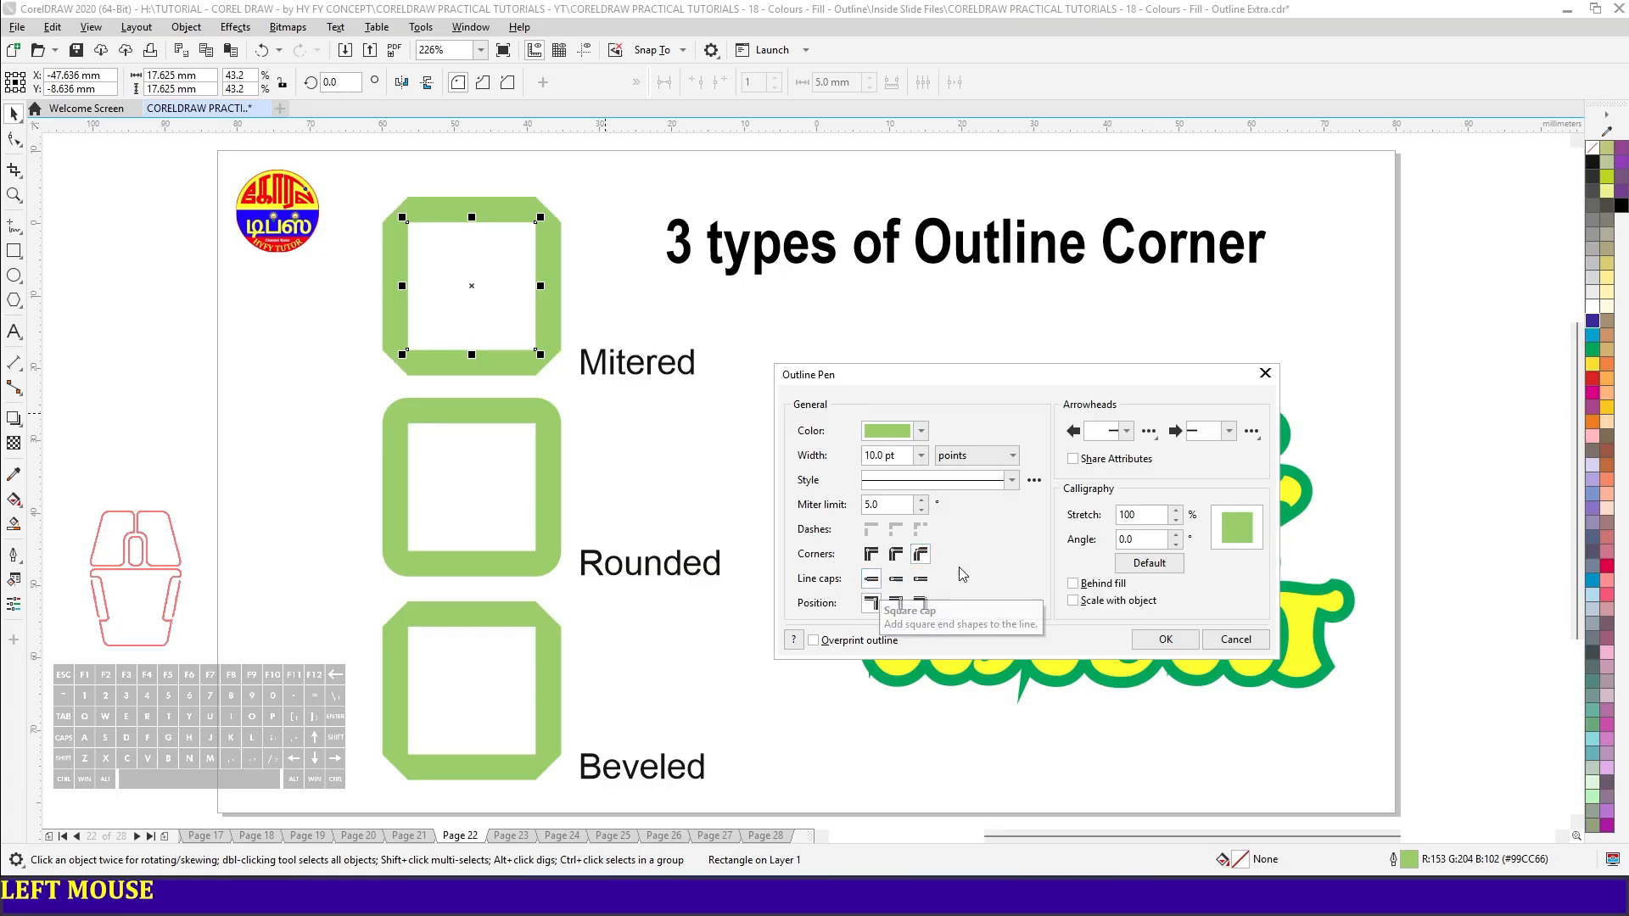
left_click(1161, 638)
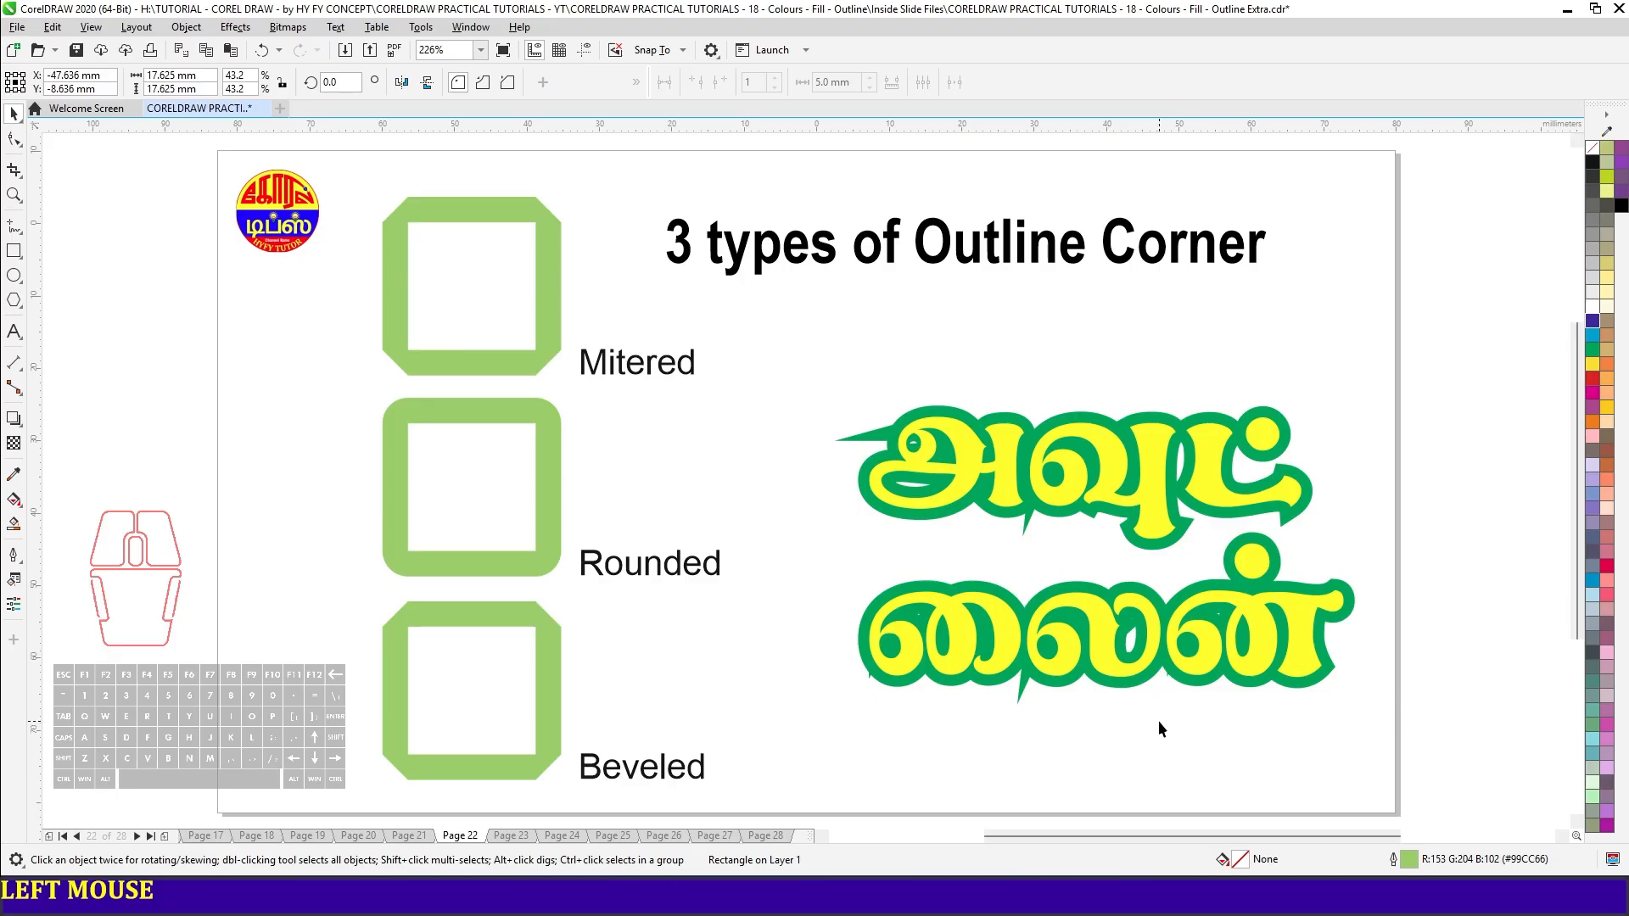
- Give the green outline of the yellow Tamil text rounded corners
left_click(1143, 514)
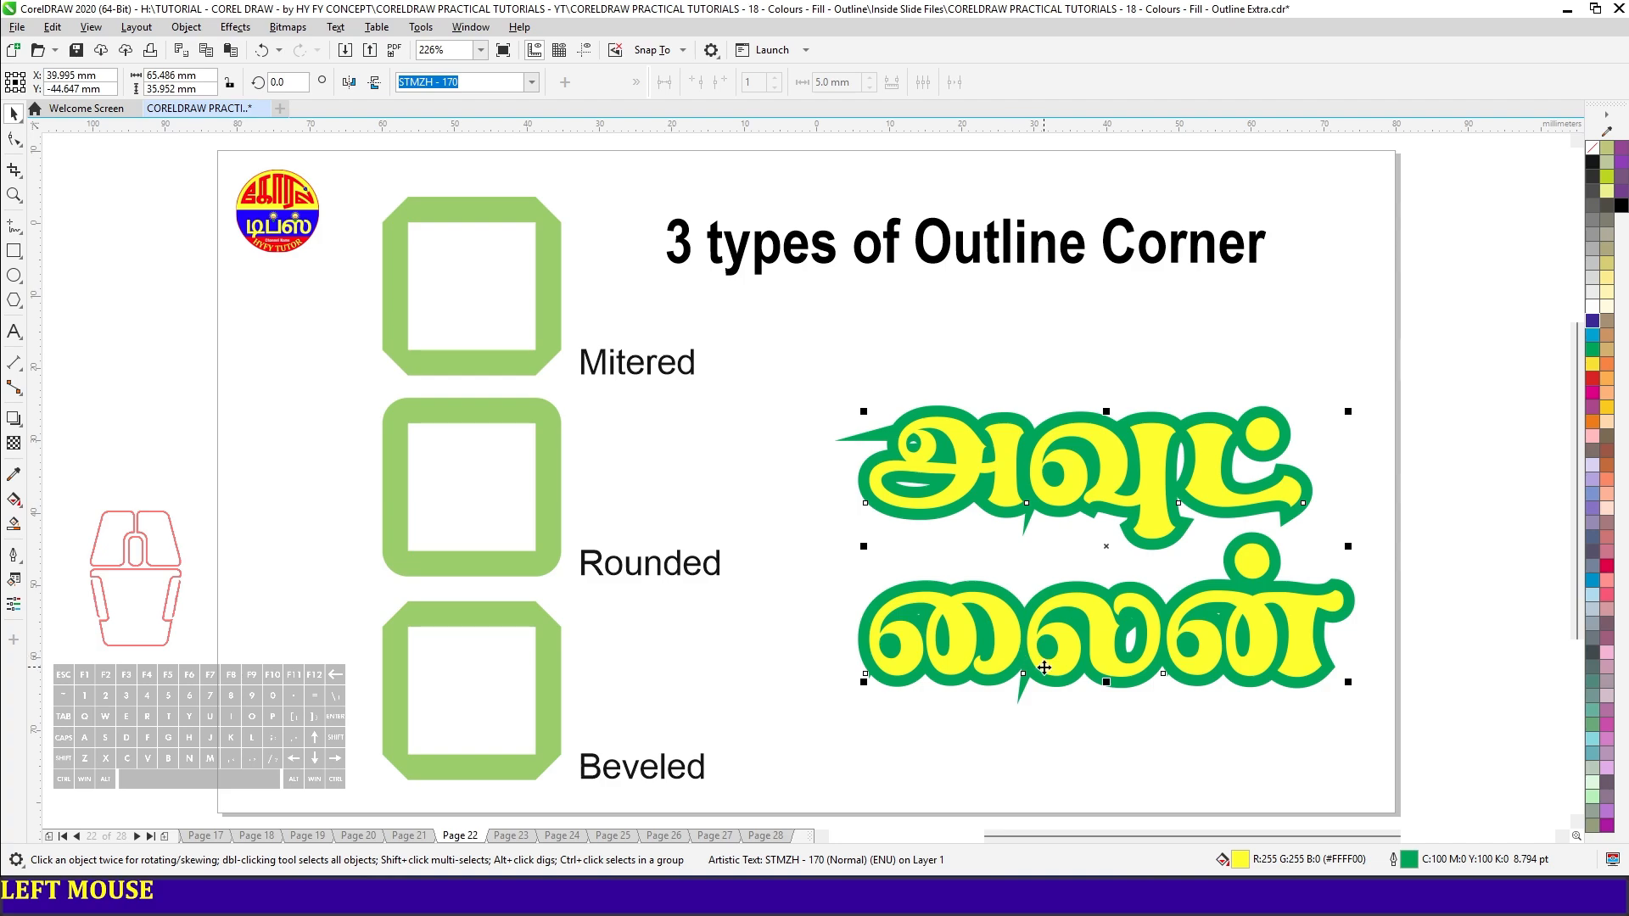
key("F12")
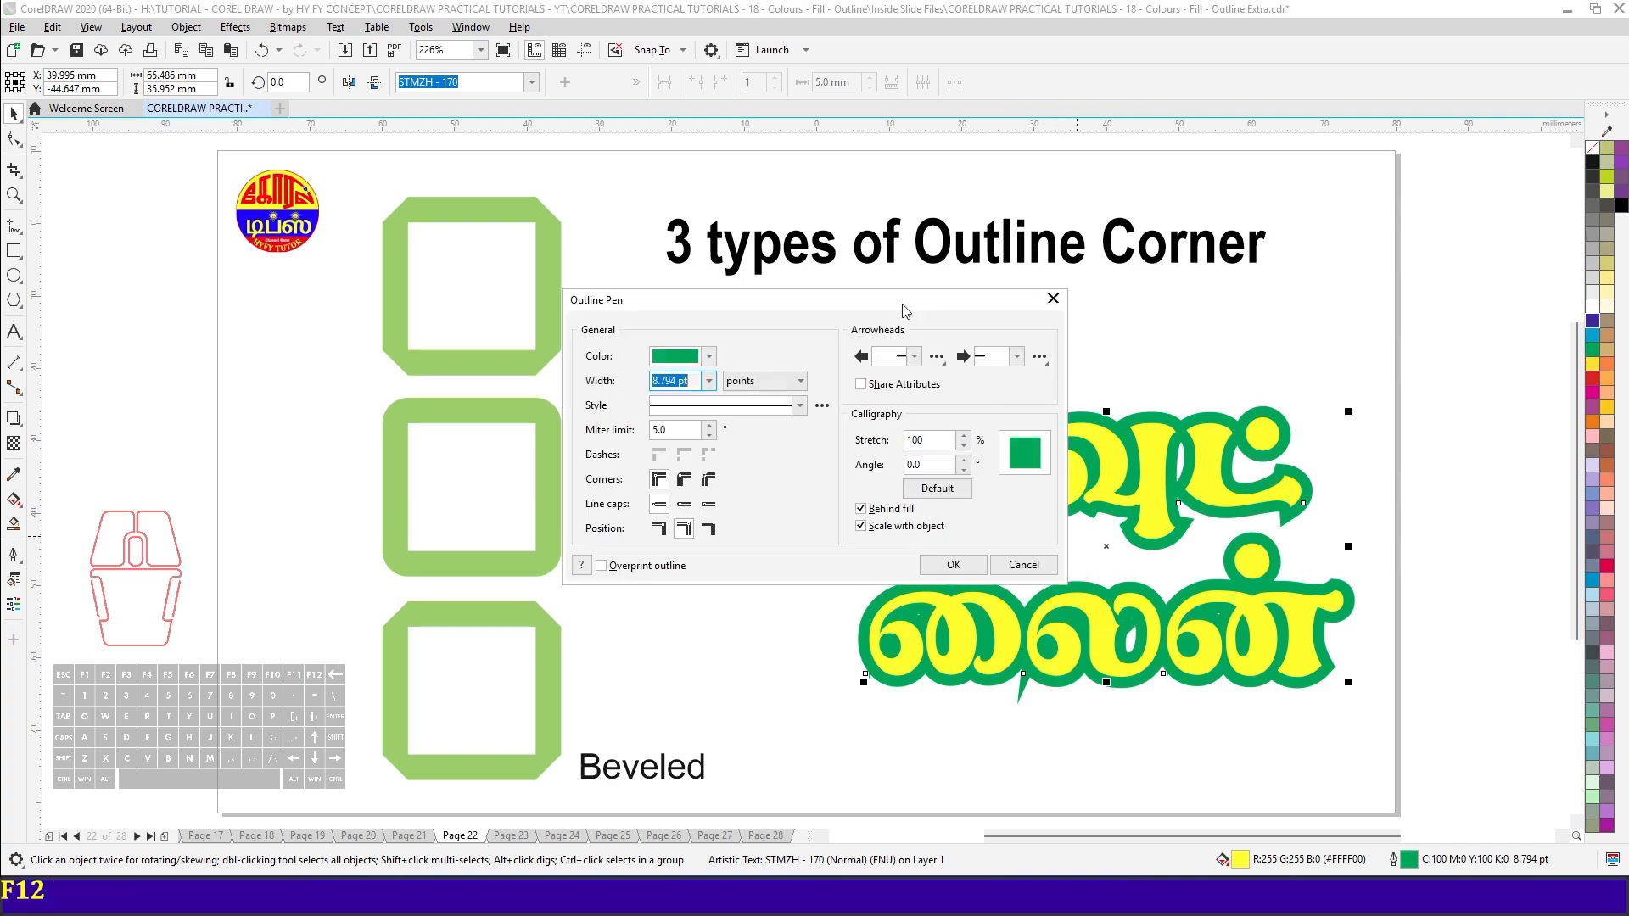
left_click_drag(903, 304, 635, 327)
left_click(419, 500)
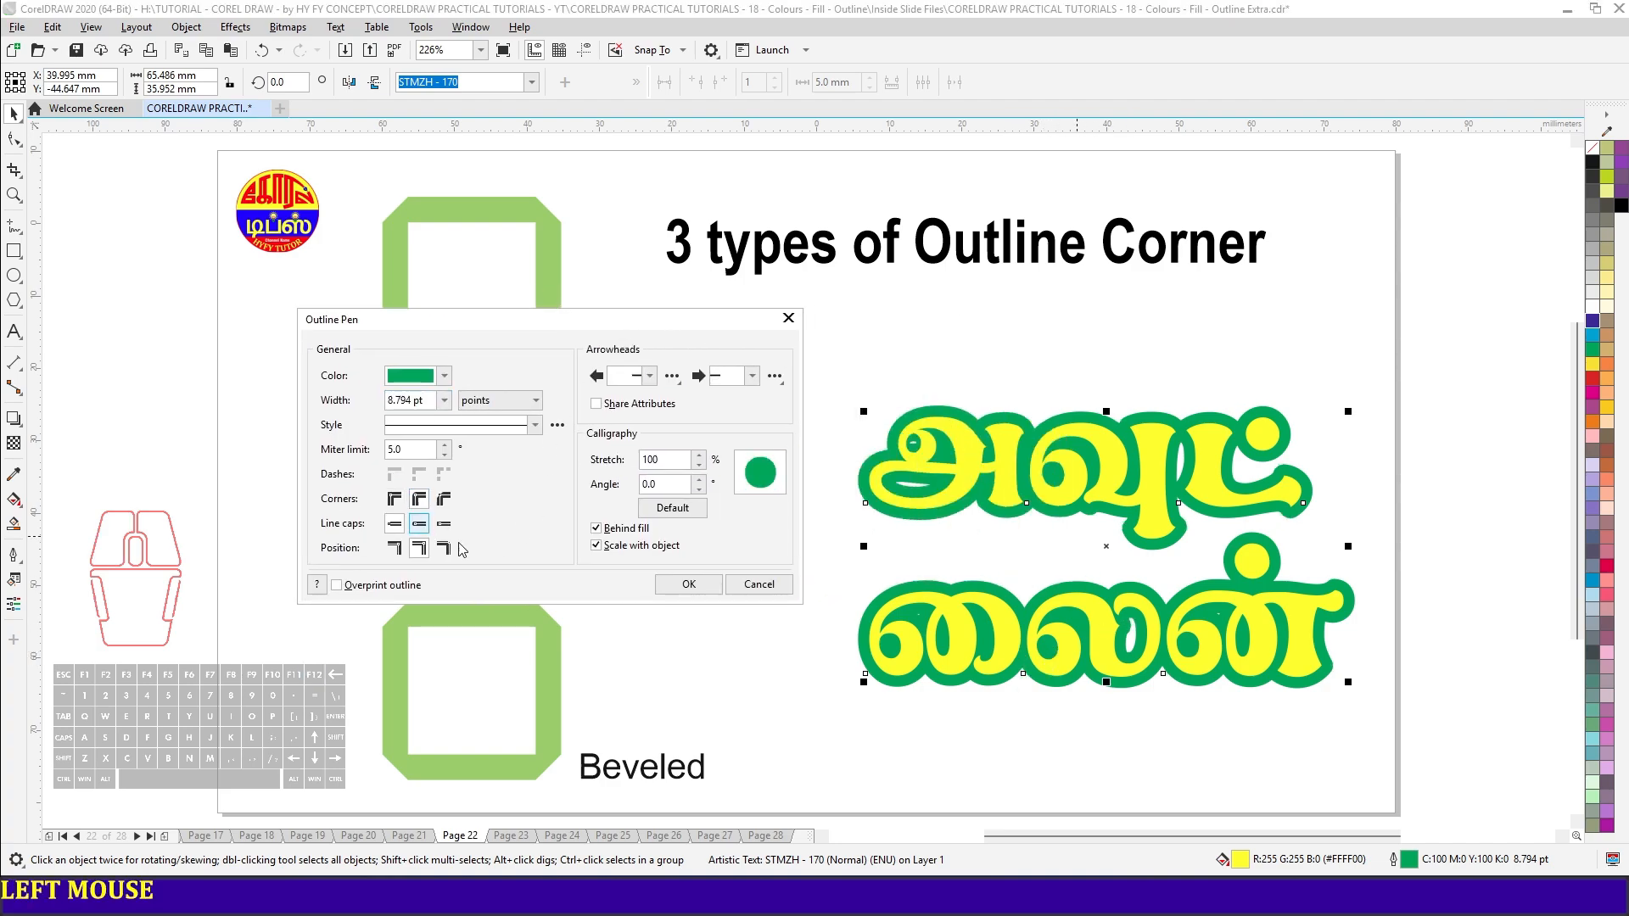
left_click(689, 585)
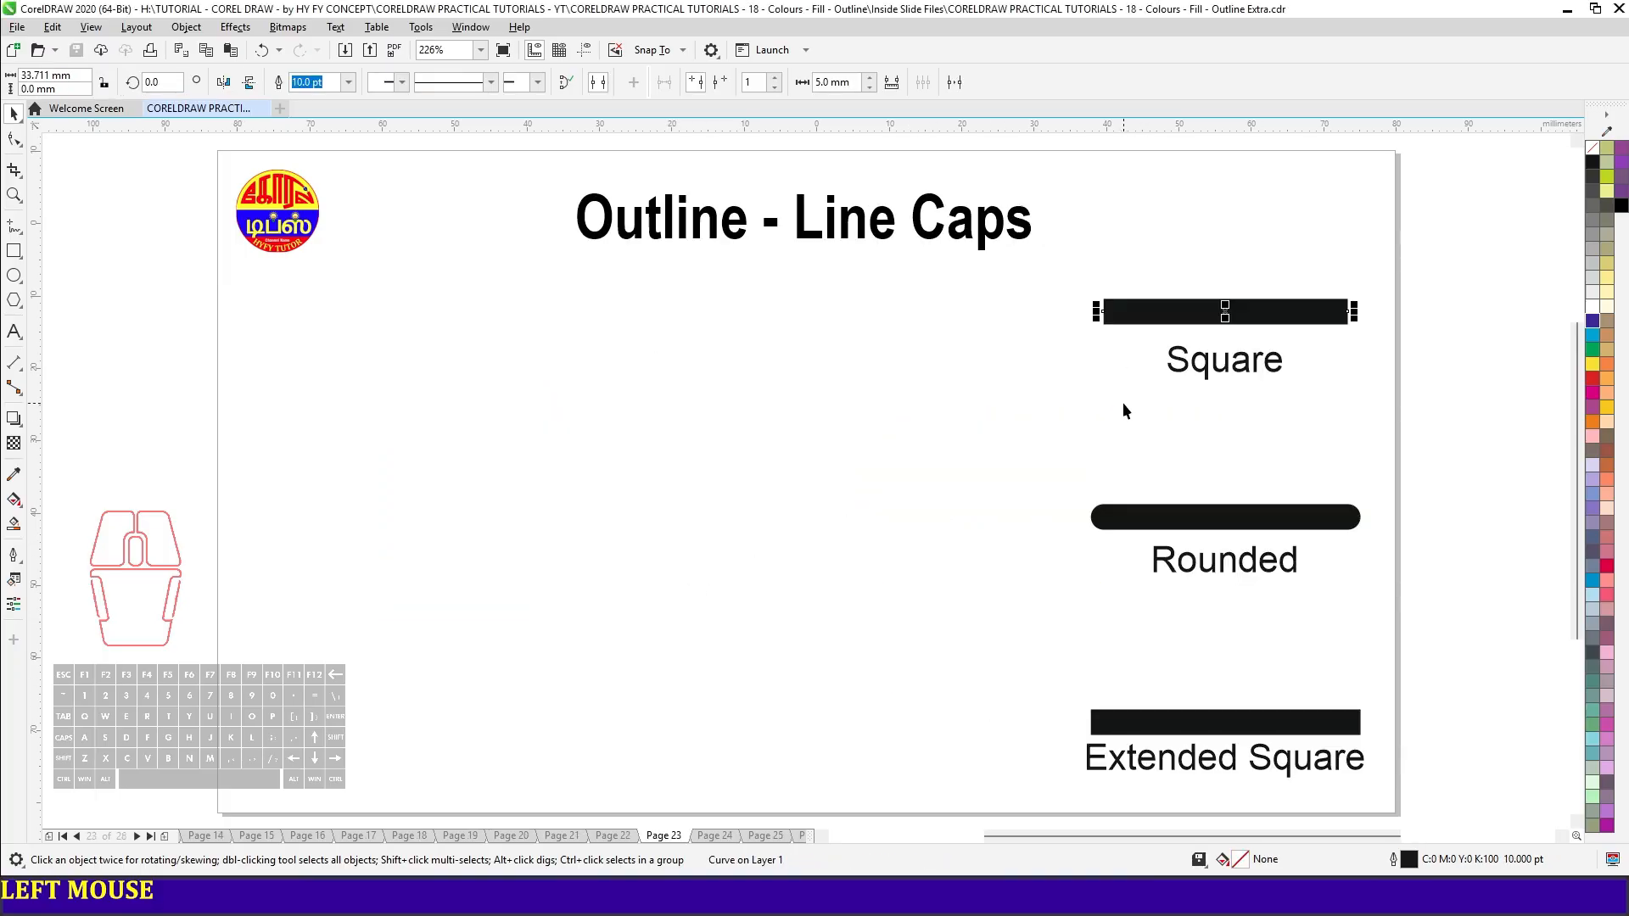
- Set round line caps for the black line labelled "Square"
key("F12")
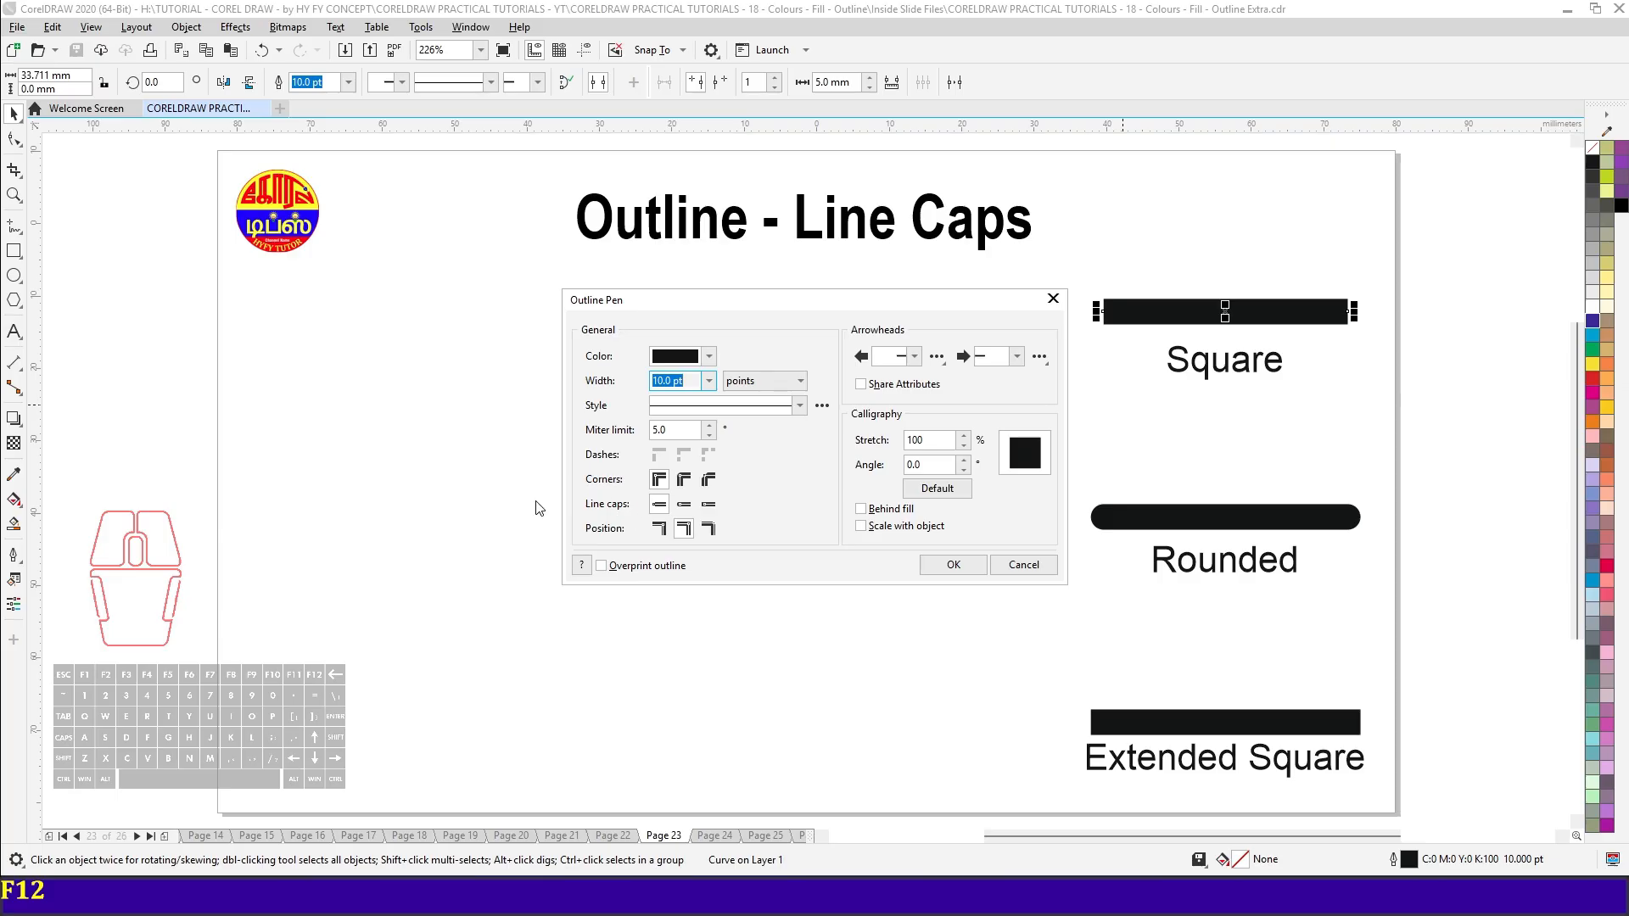
left_click(686, 506)
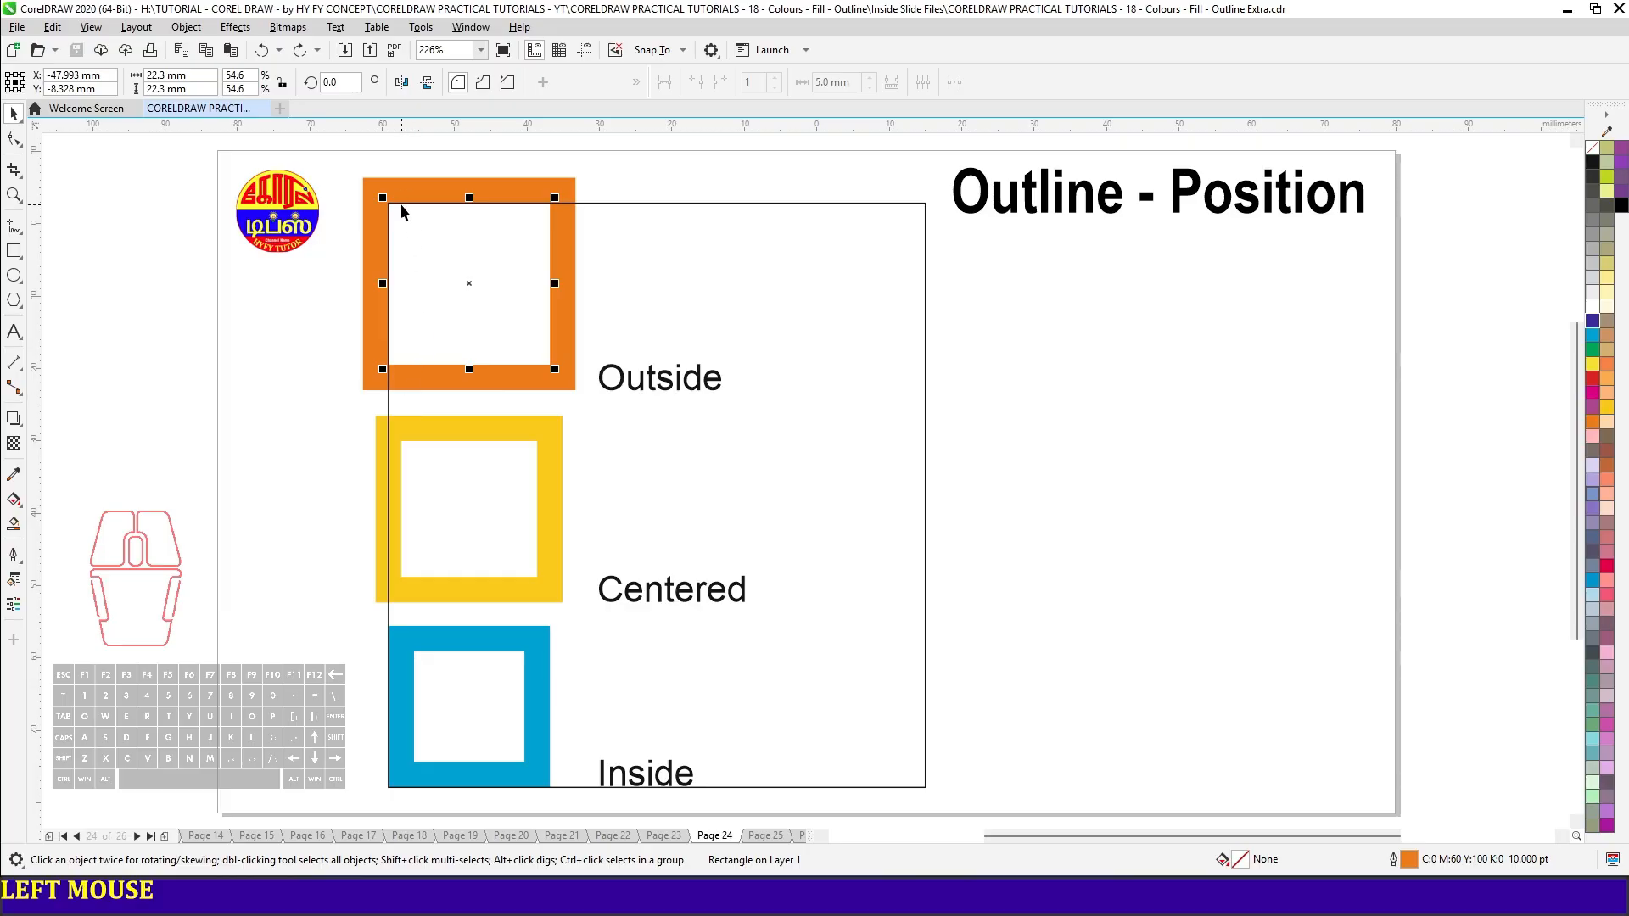
- Set the outline width of the orange square labelled "Outside" to 15 points
key("F12")
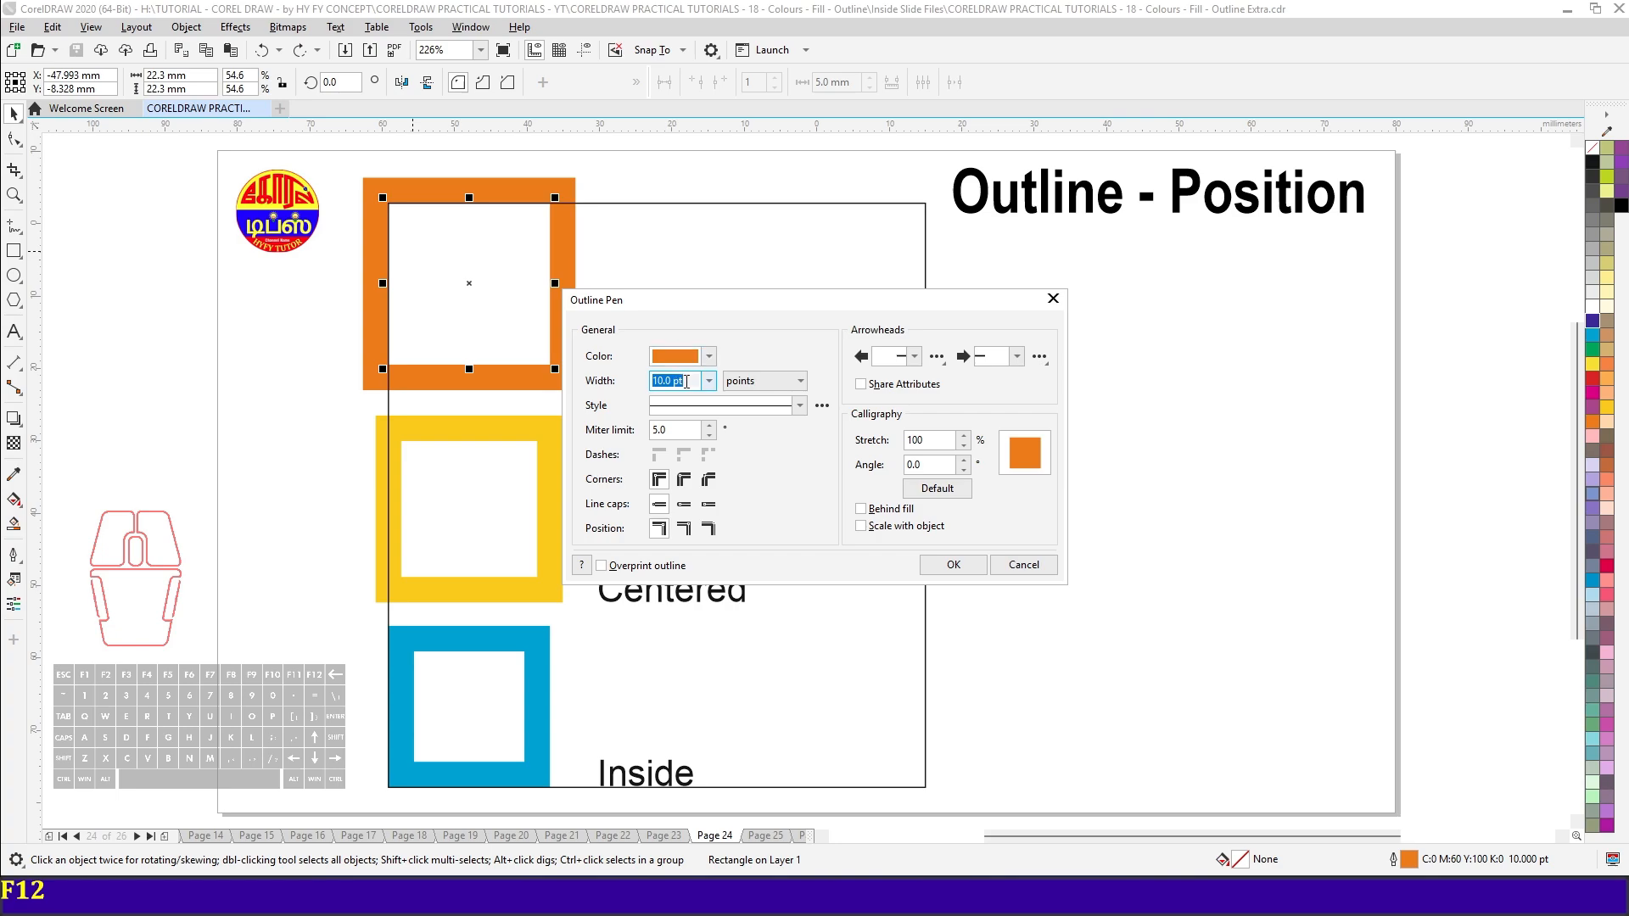
left_click(566, 411)
type("15")
key("Tab")
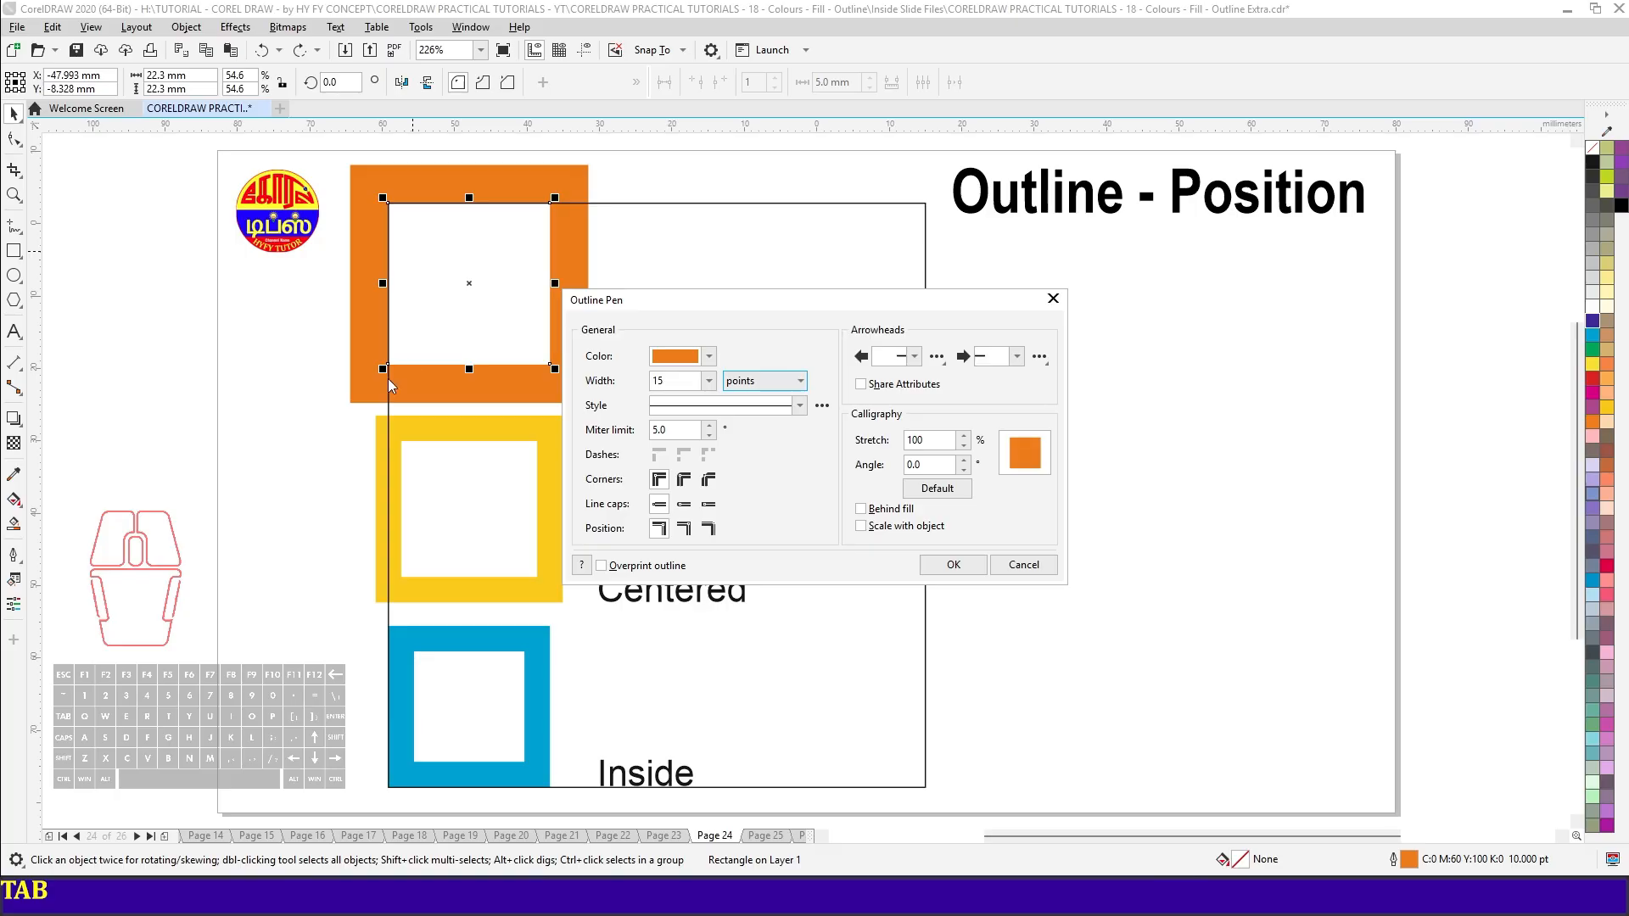
left_click_drag(657, 304, 860, 300)
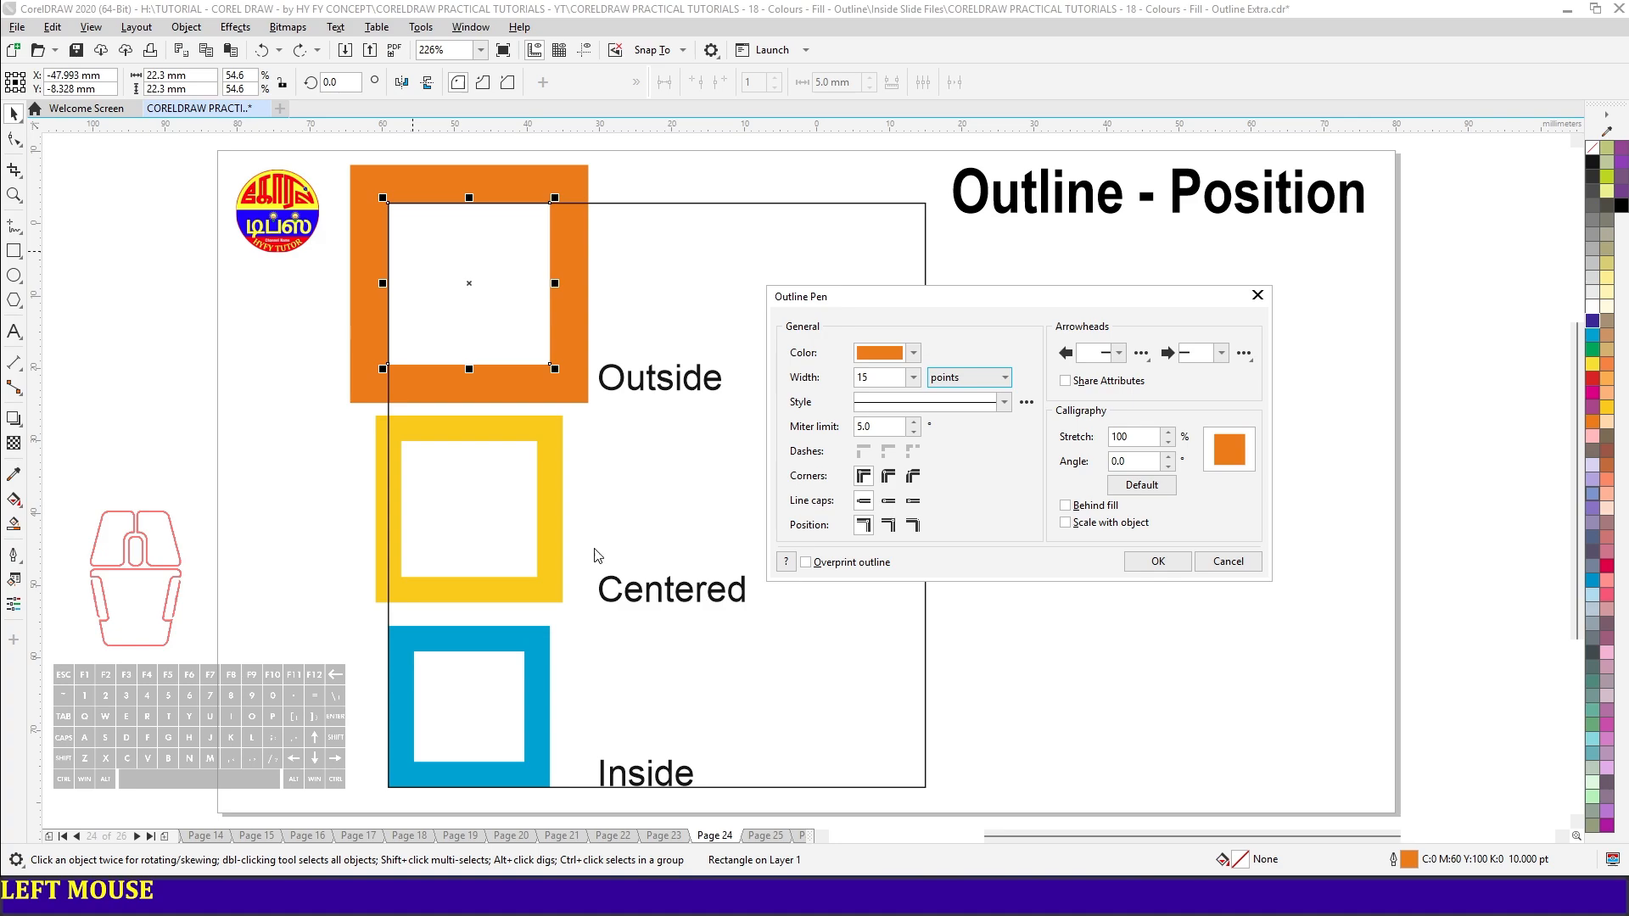
- Center the orange square's outline on its edge and set the outline width to 5 points
left_click(889, 526)
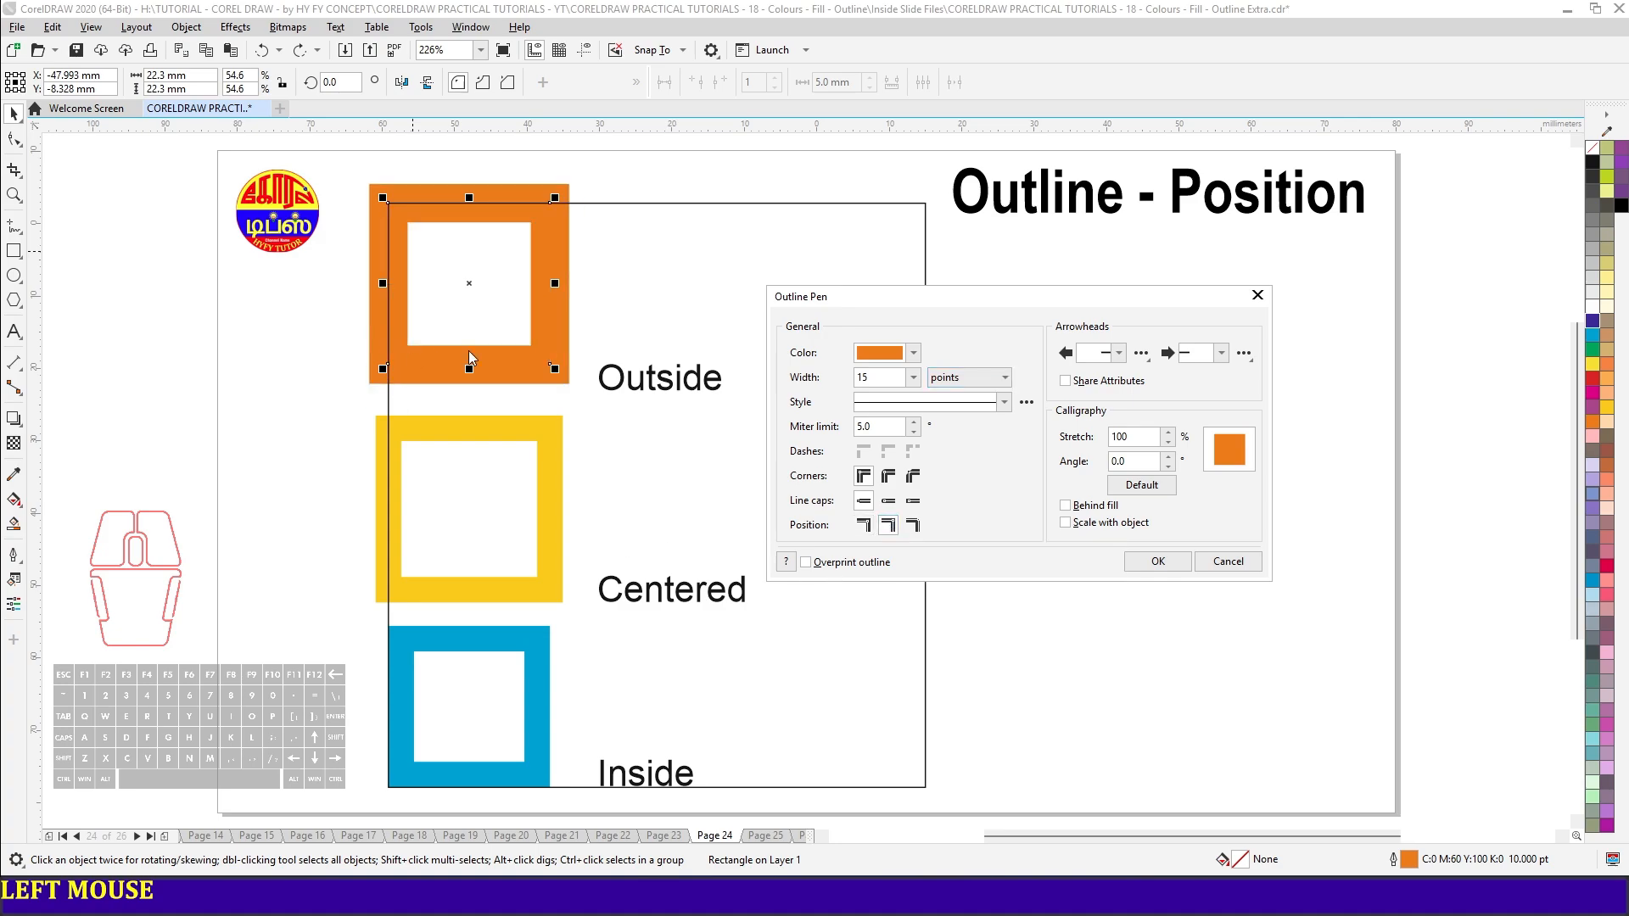
type("10")
key("Tab")
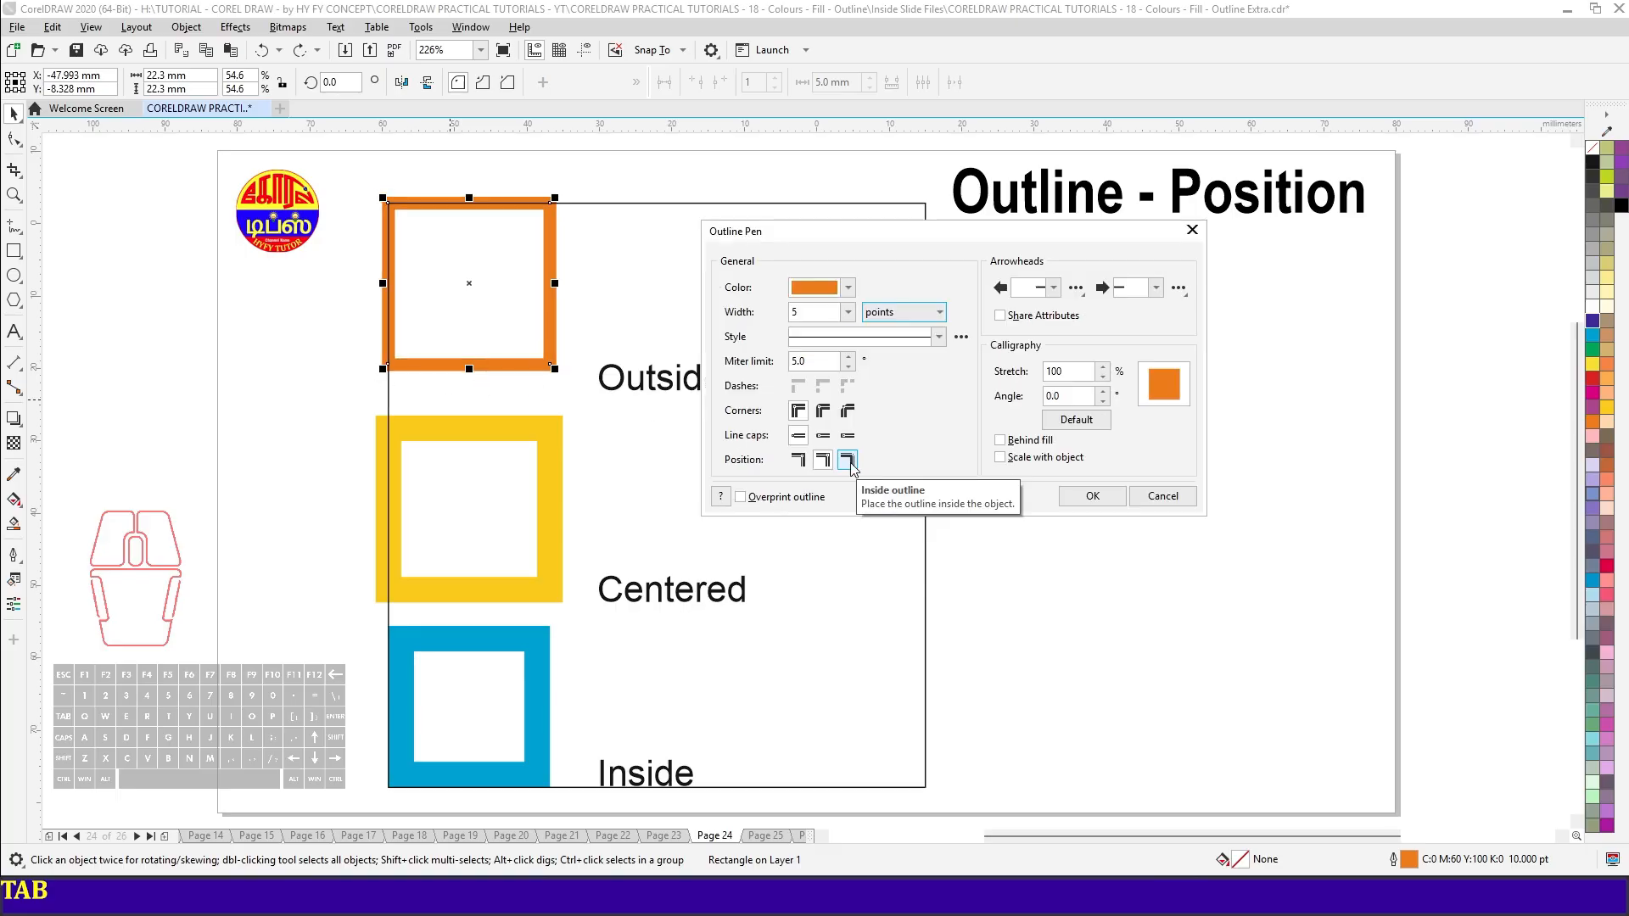
- Place the orange square's outline inside the object and set its width to 15 points
left_click(849, 460)
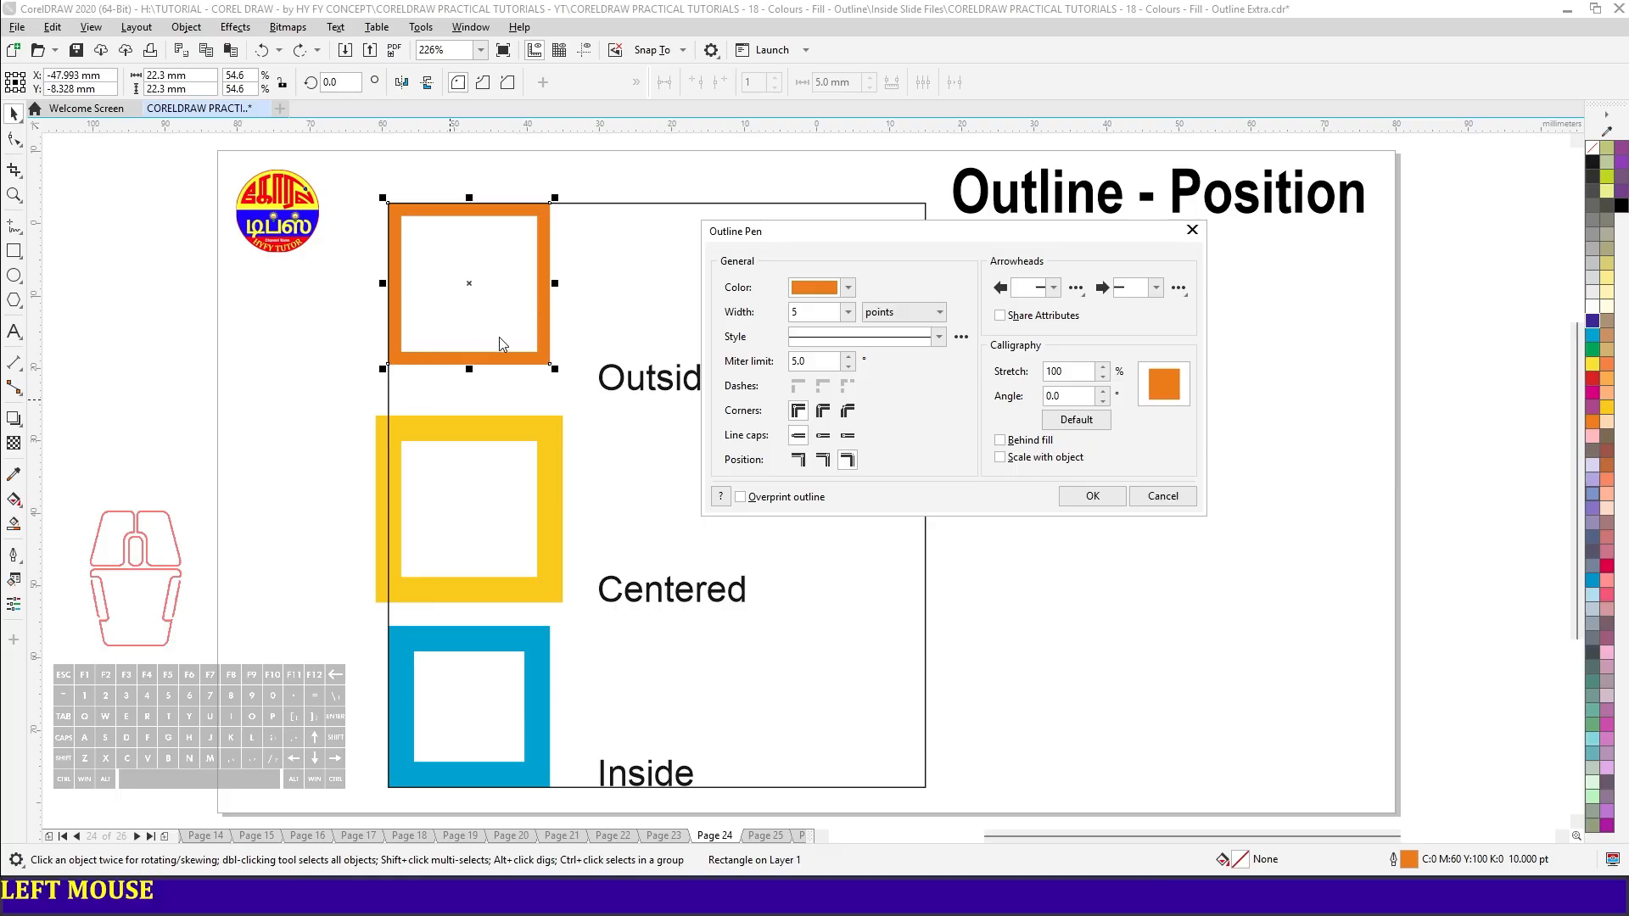
double_click(810, 311)
type("15")
key("Tab")
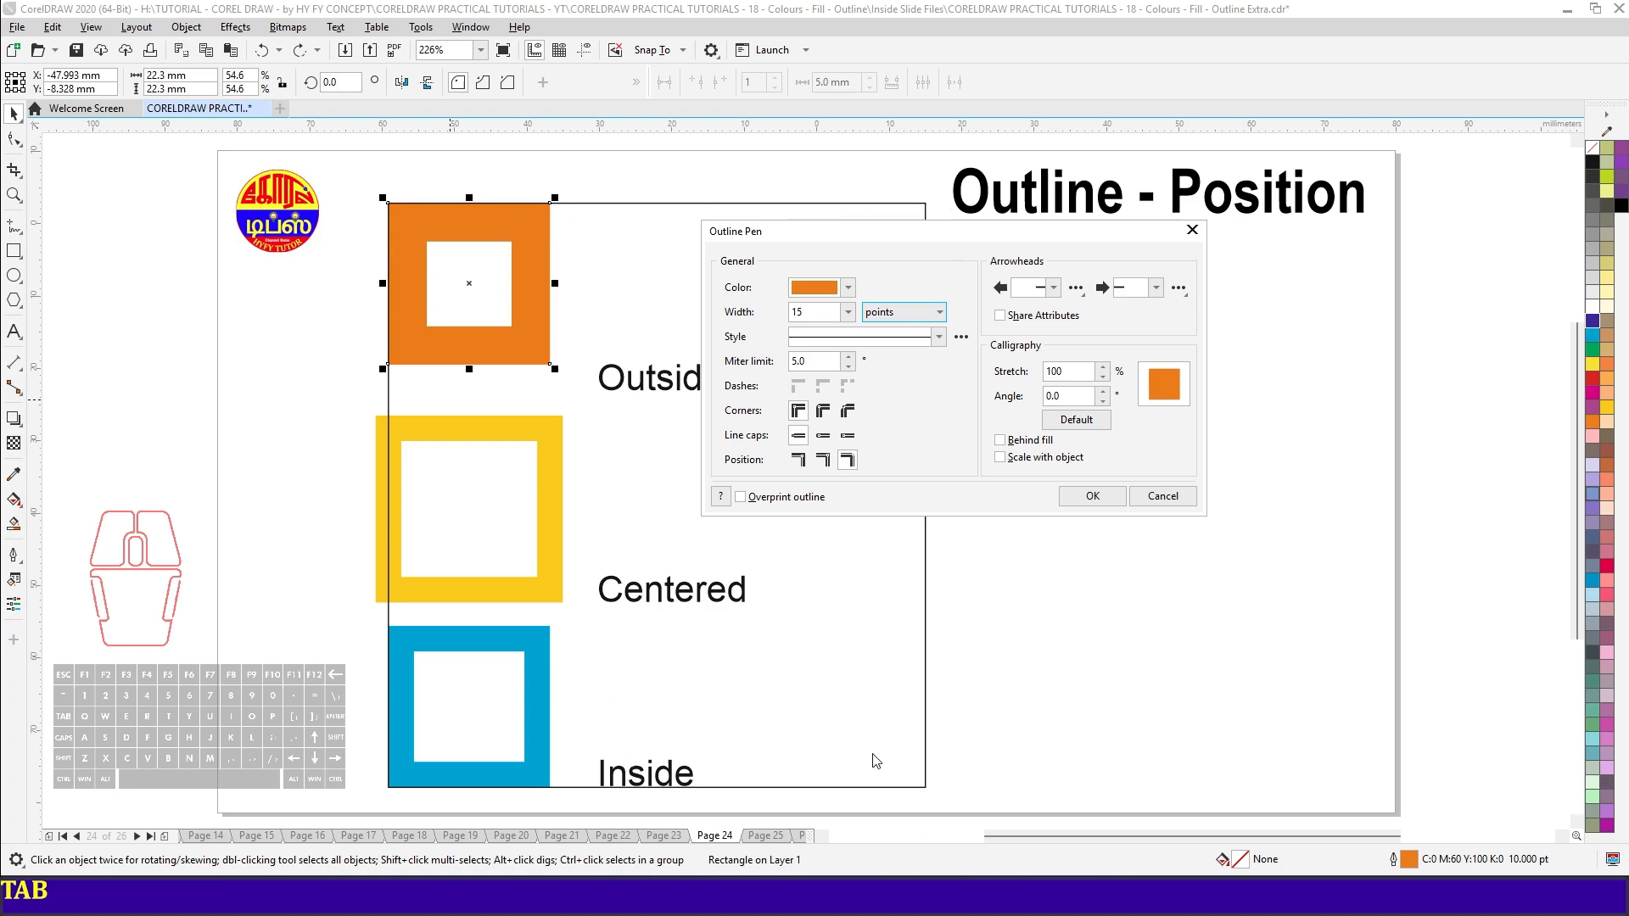
left_click_drag(991, 236, 1270, 263)
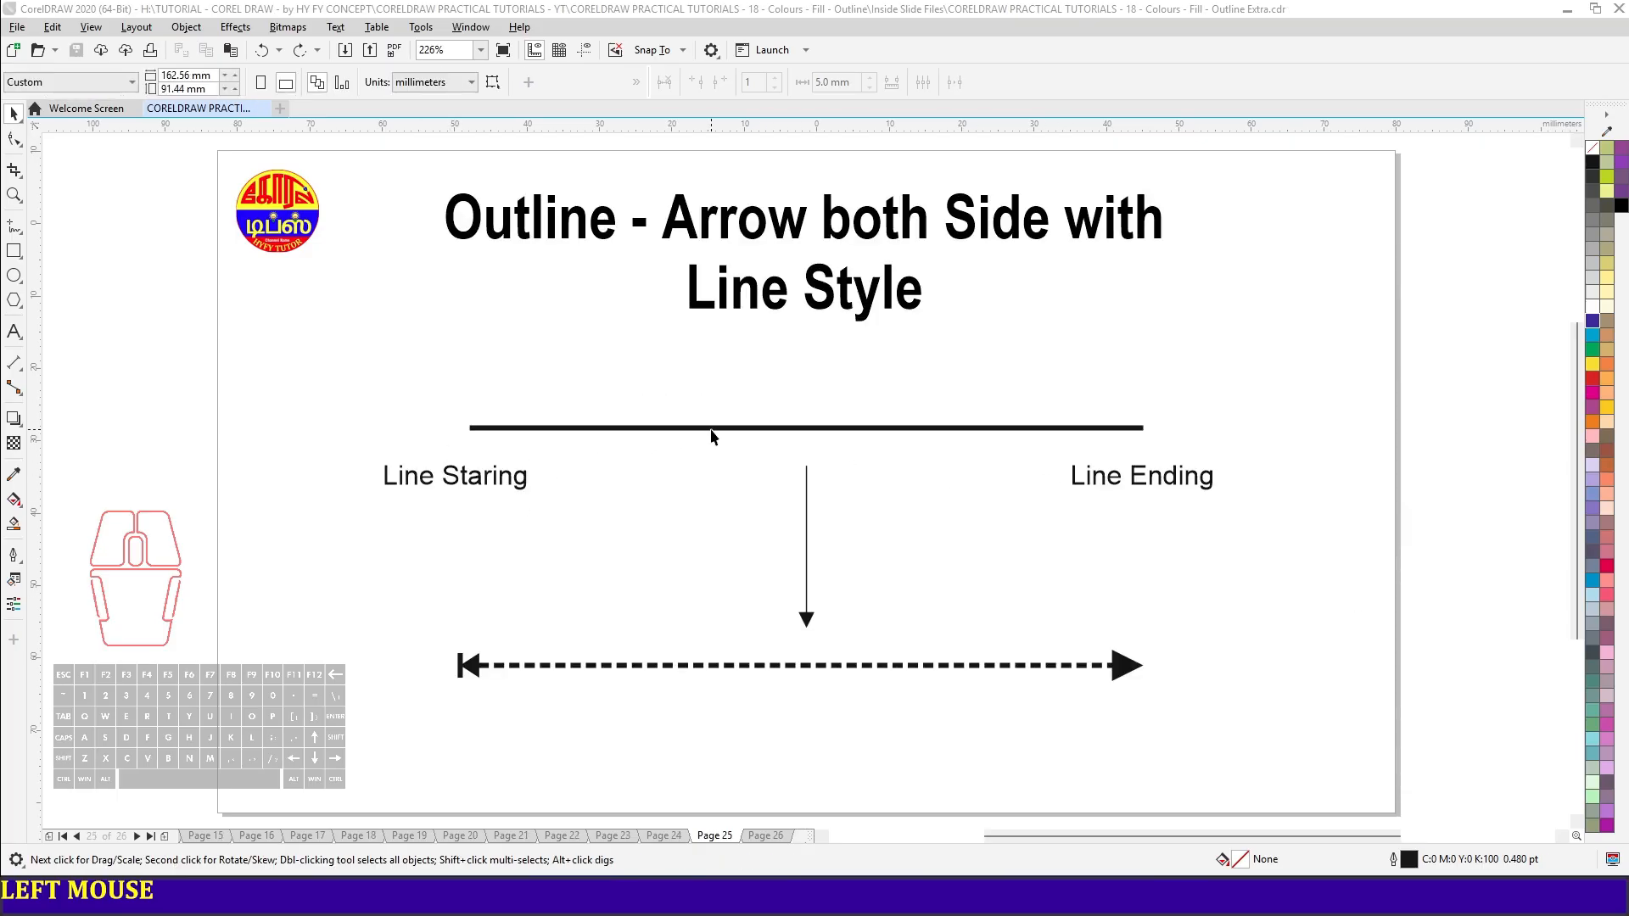
- Add a trident-shaped start arrowhead to the thick horizontal line above the "Line Staring" label
left_click(744, 428)
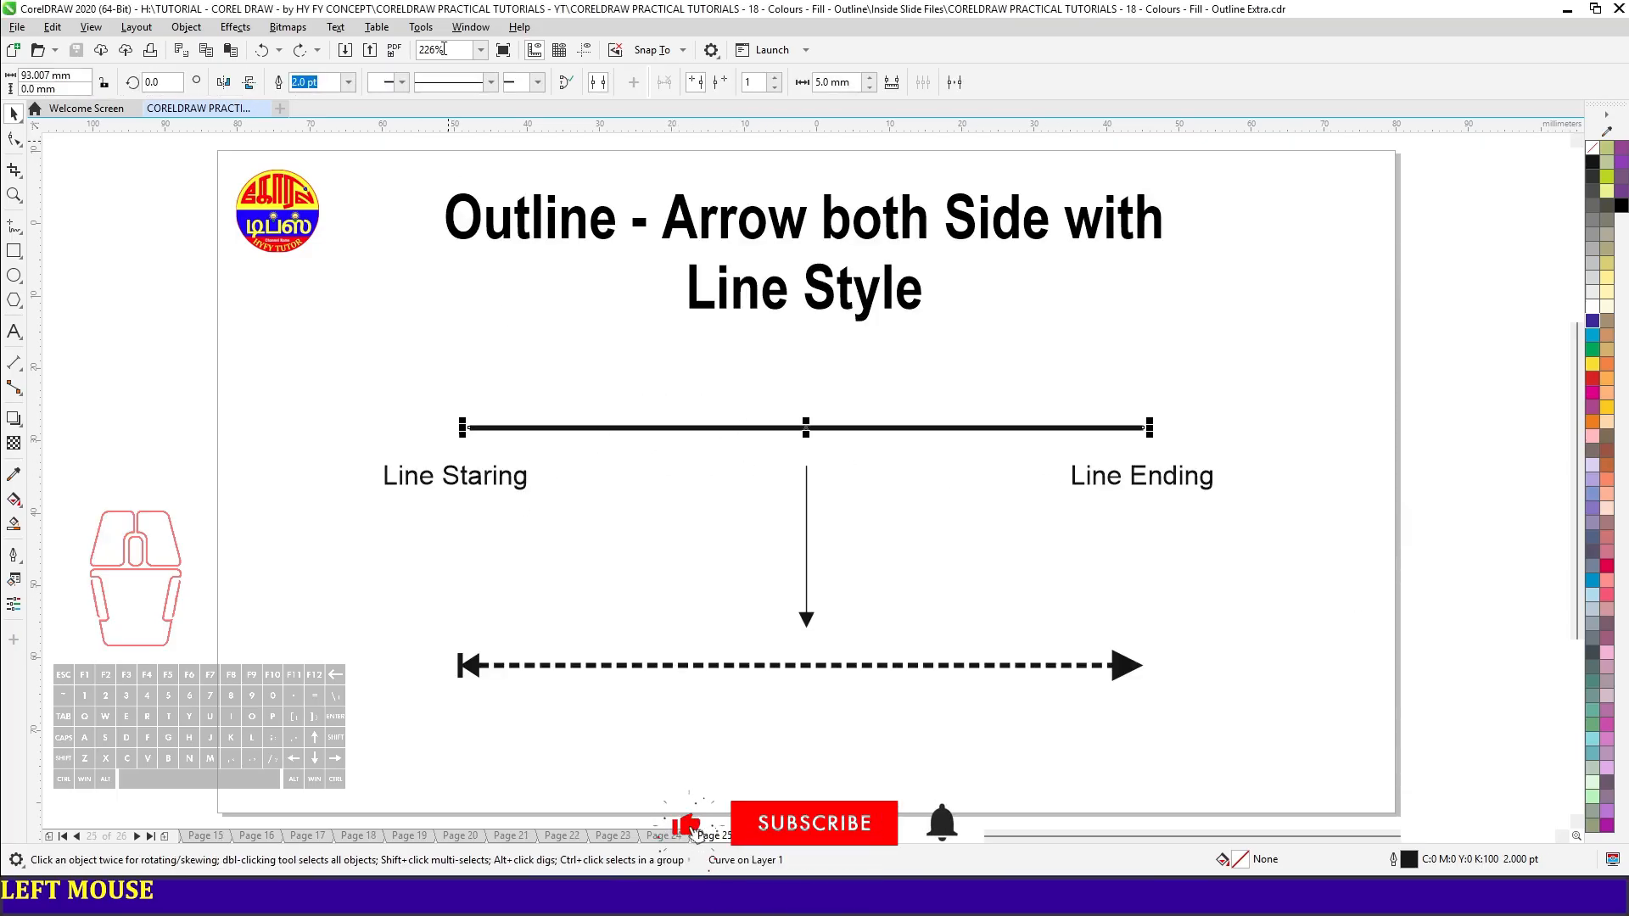
left_click(402, 87)
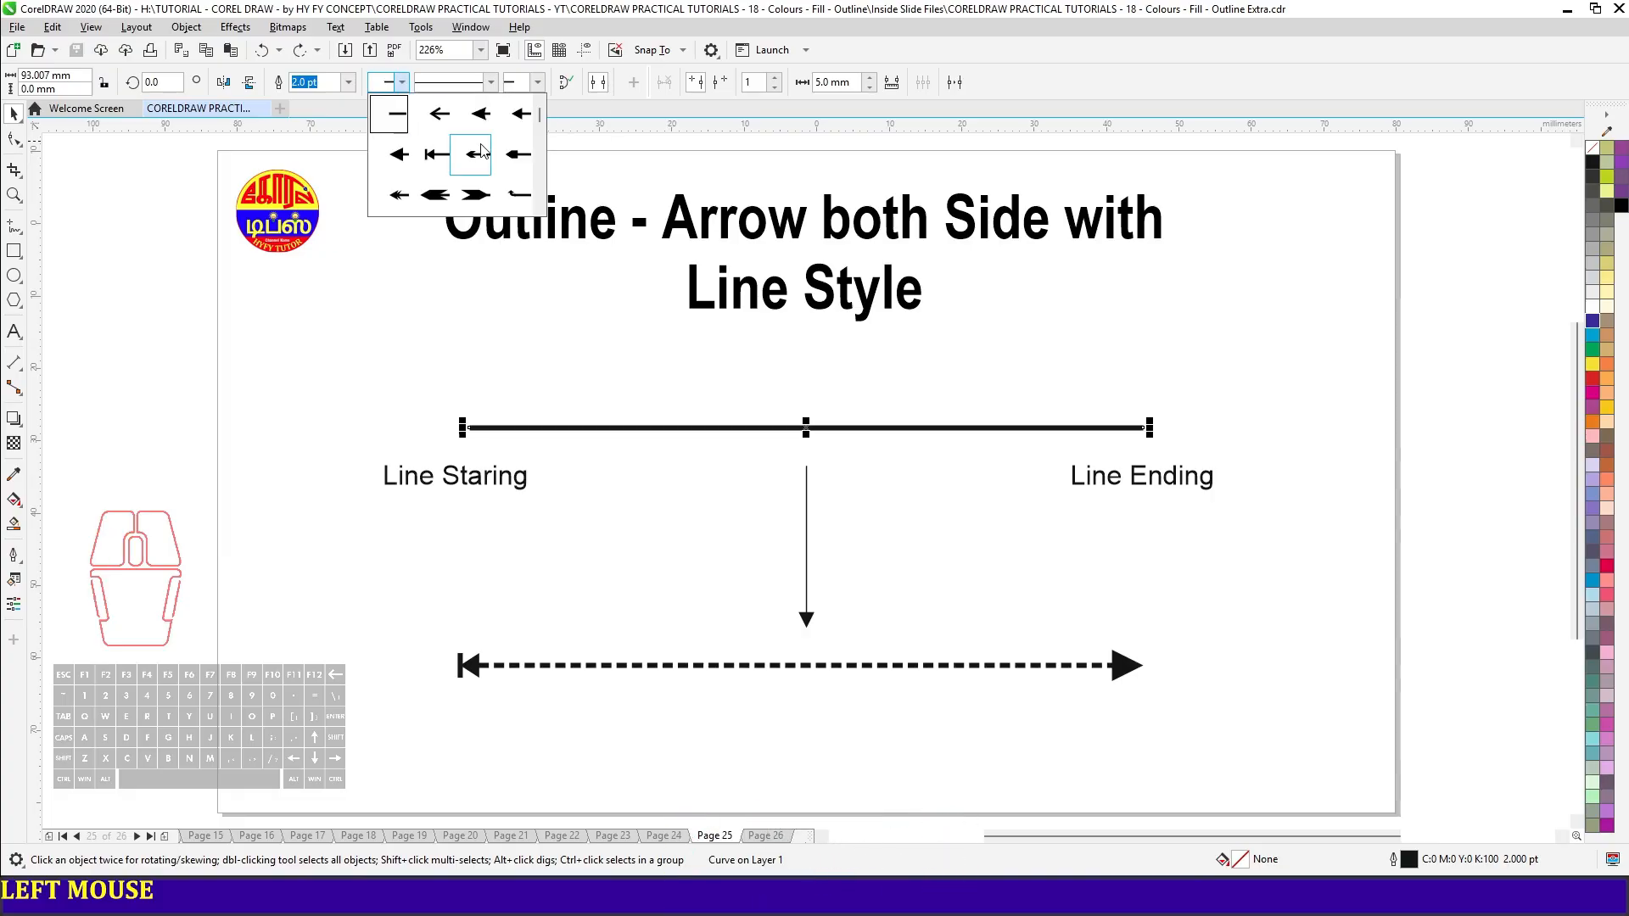
left_click_drag(539, 117, 540, 187)
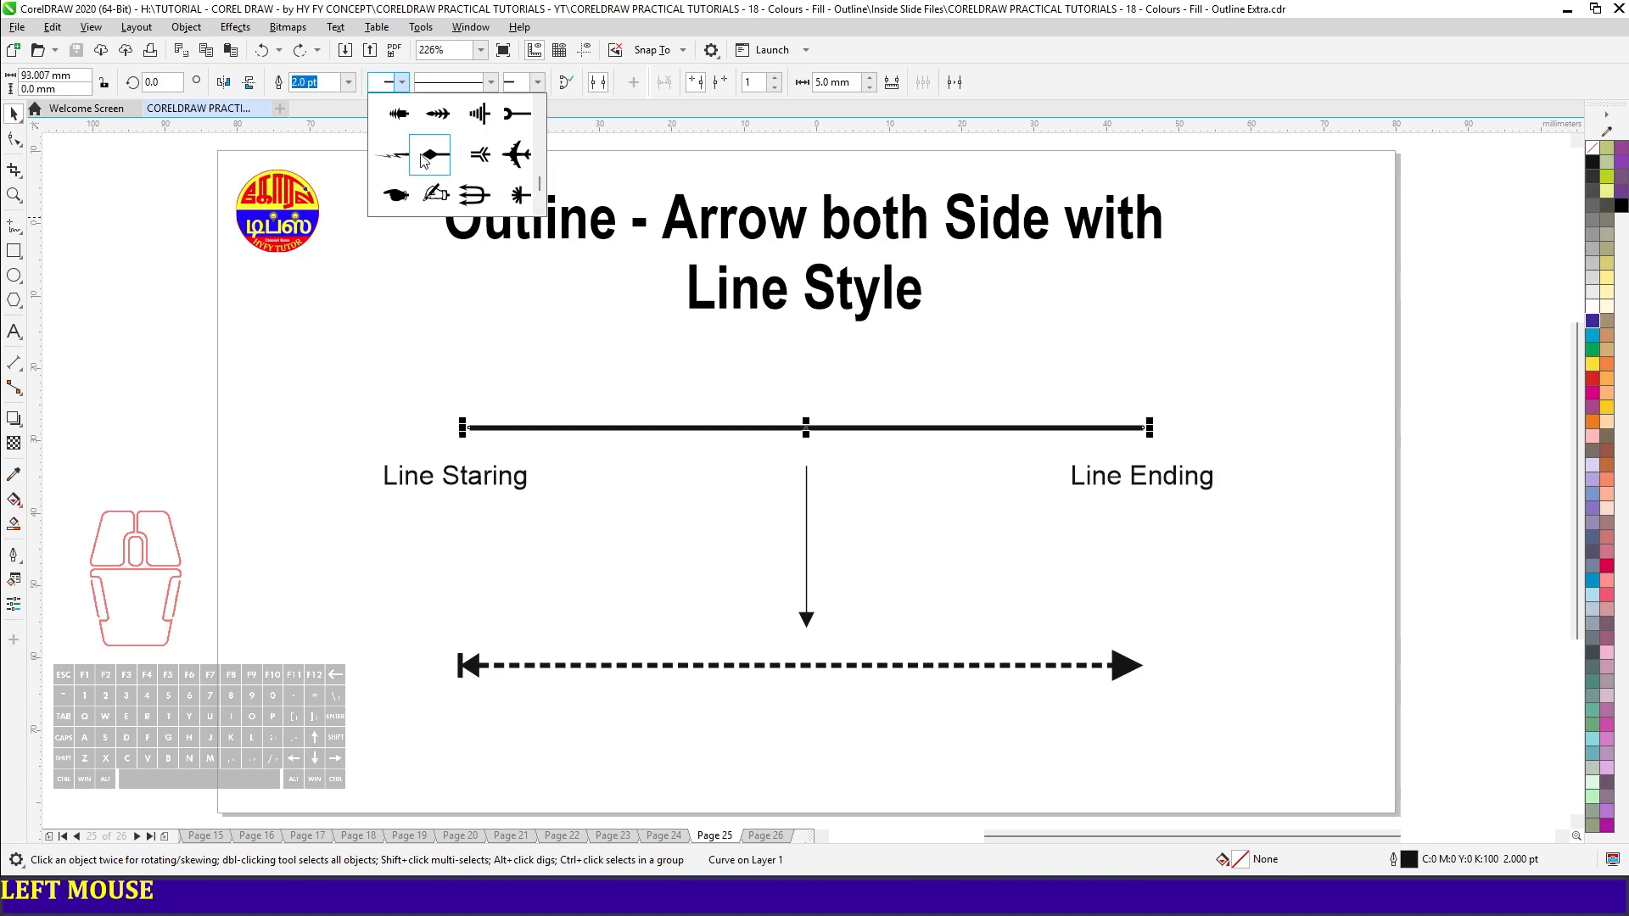
left_click(475, 195)
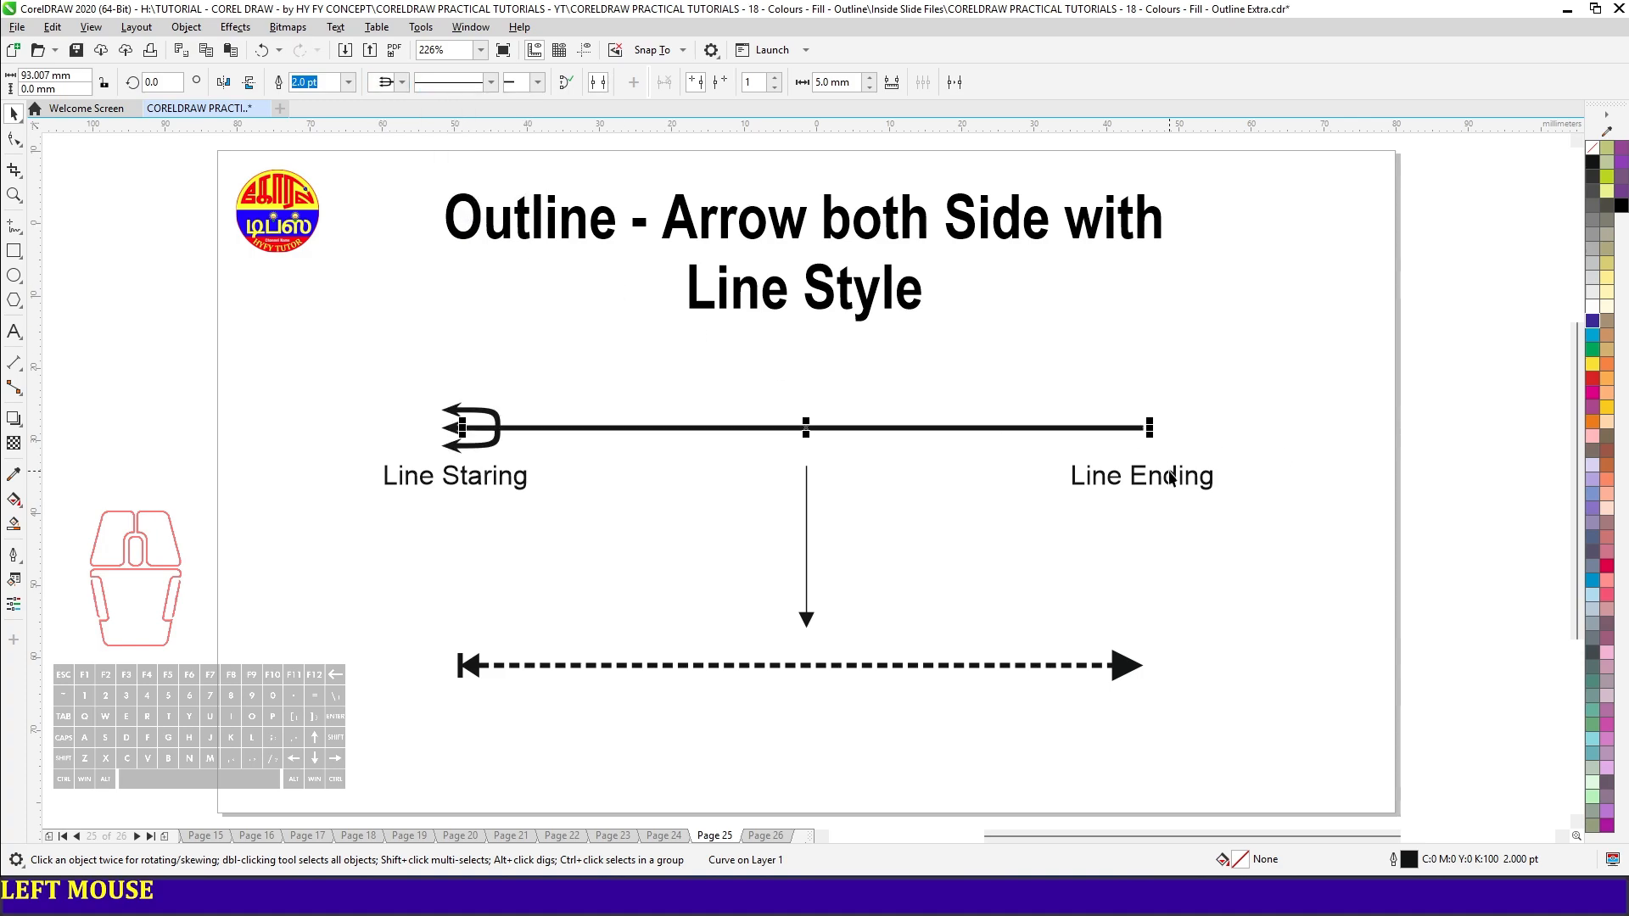
- Add an airplane-shaped end arrowhead to the same horizontal line and deselect it
left_click(539, 84)
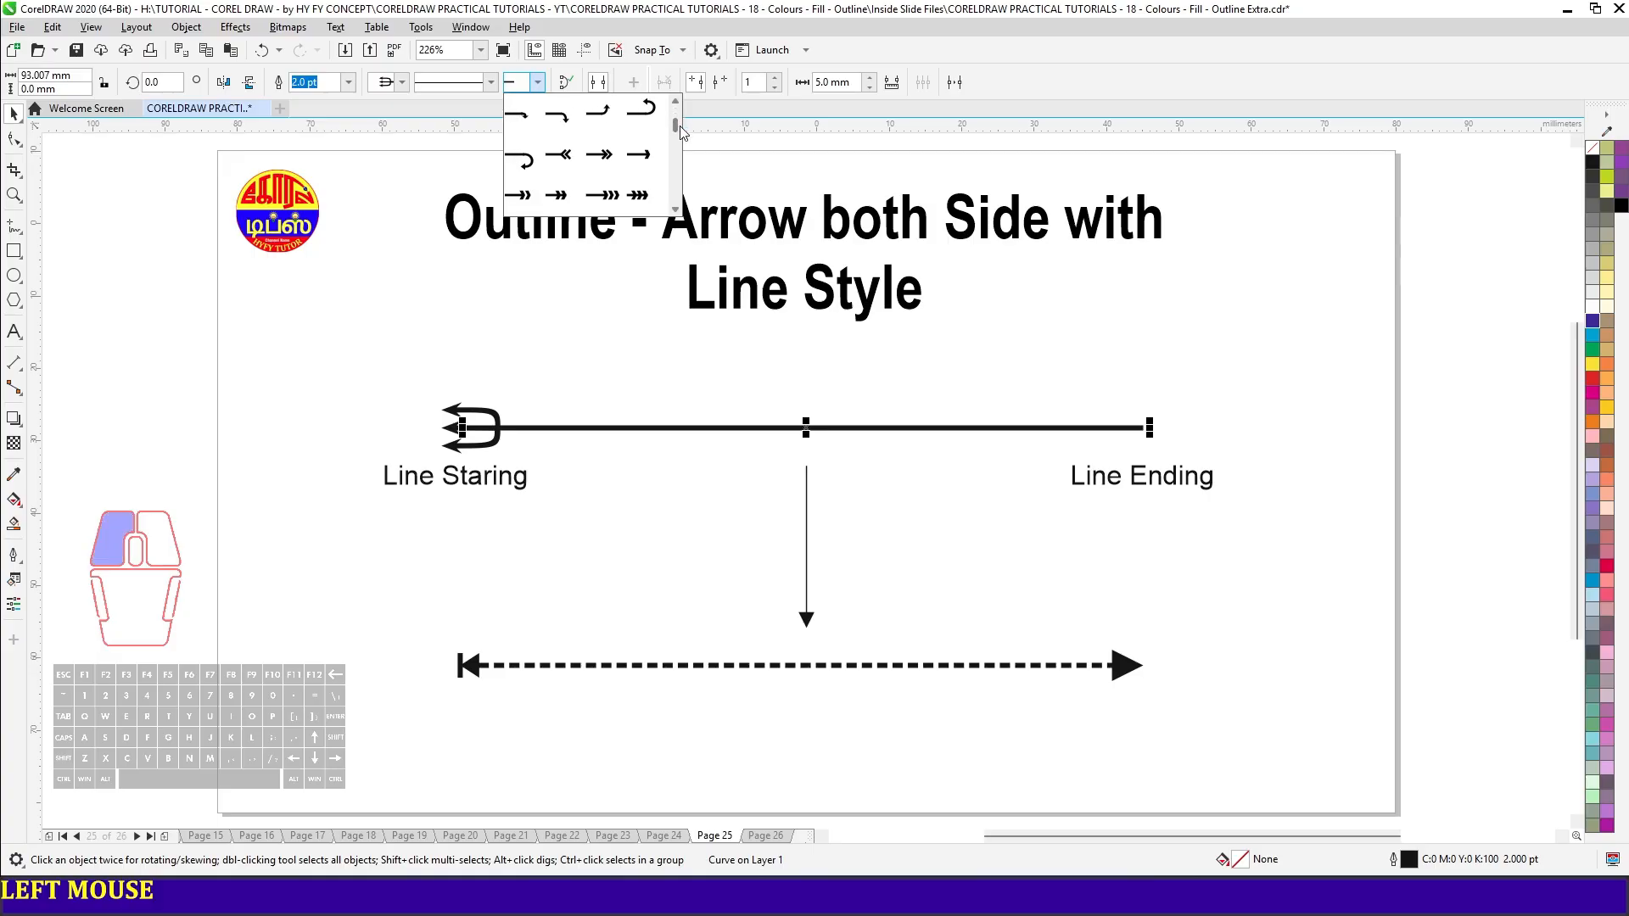
left_click_drag(682, 131, 682, 186)
left_click(641, 195)
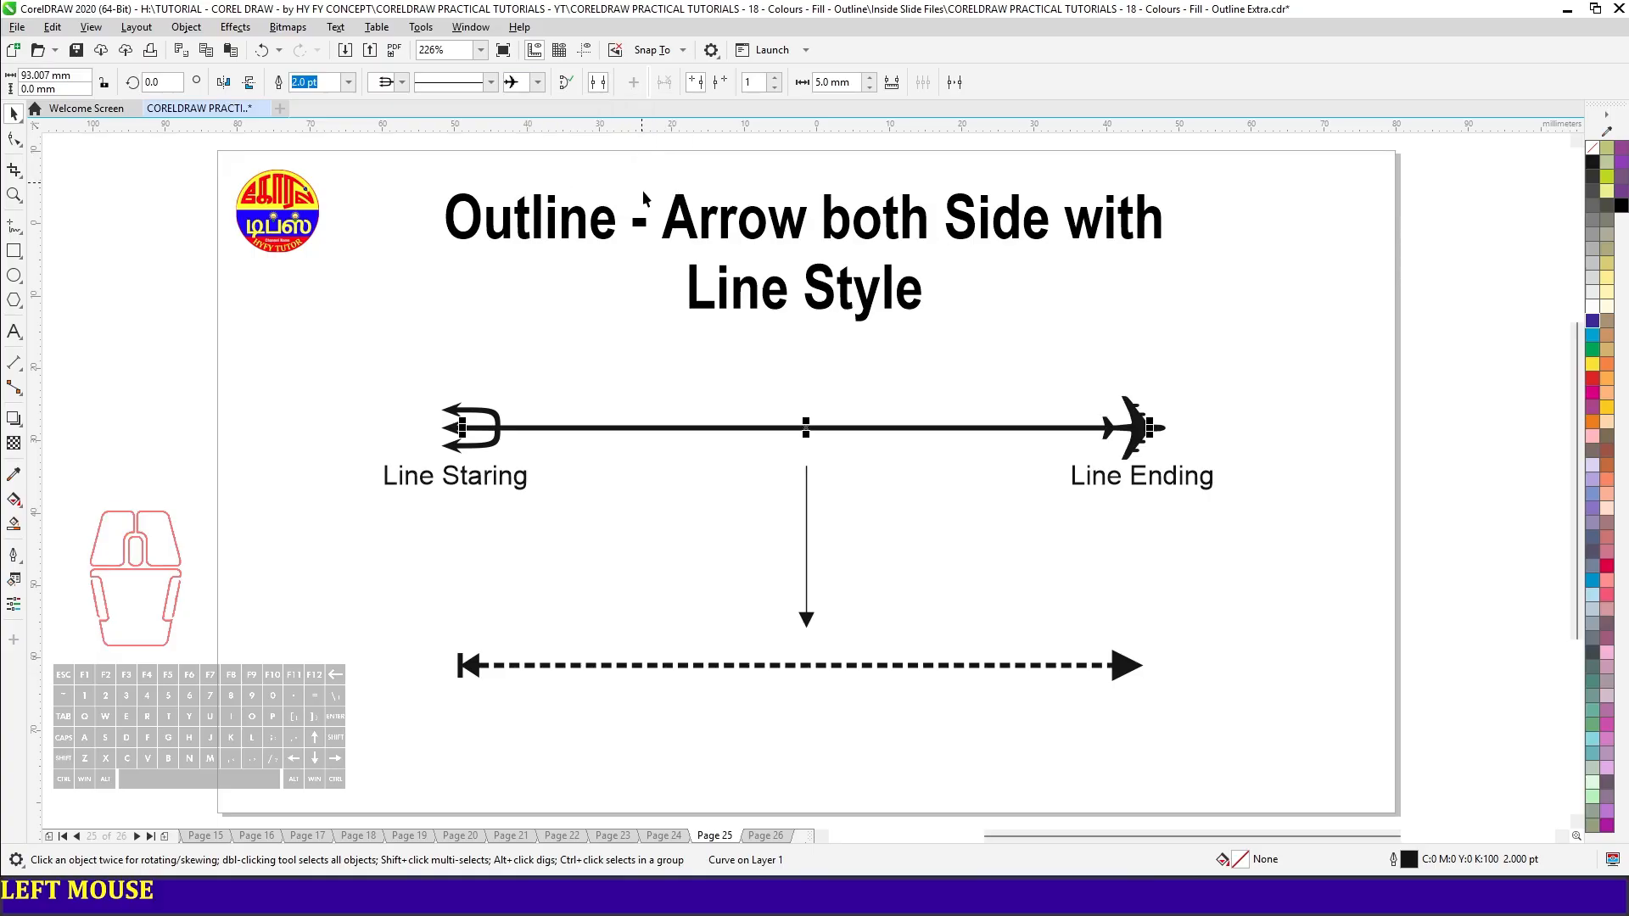
left_click(897, 462)
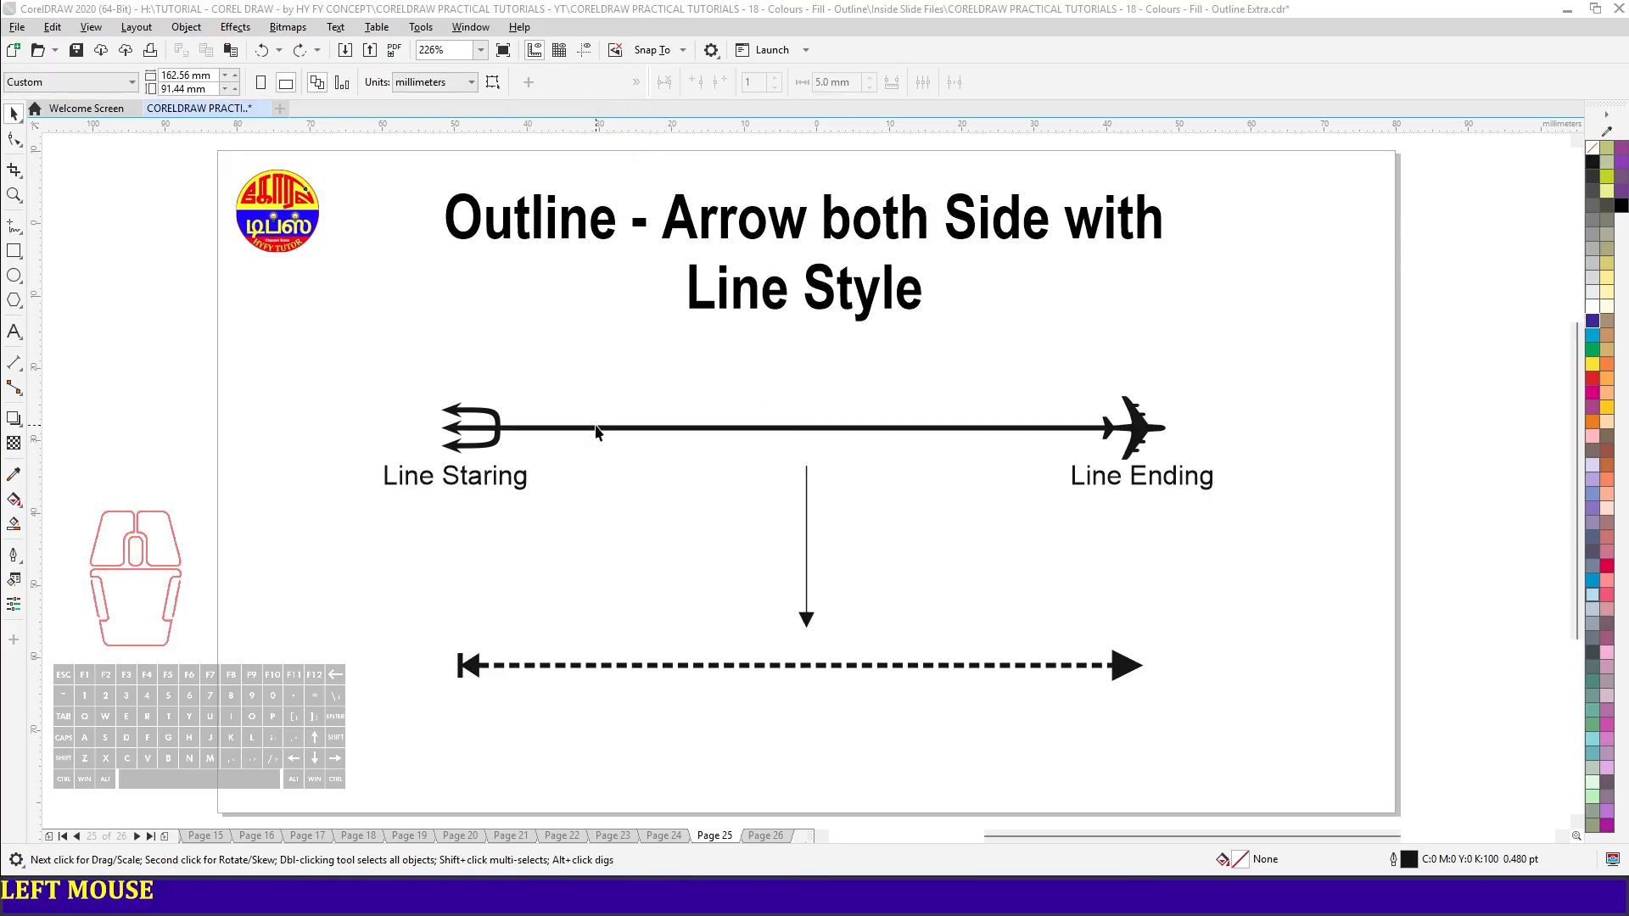
- Apply a dashed line style to the horizontal line with the trident and airplane arrowheads
left_click(654, 430)
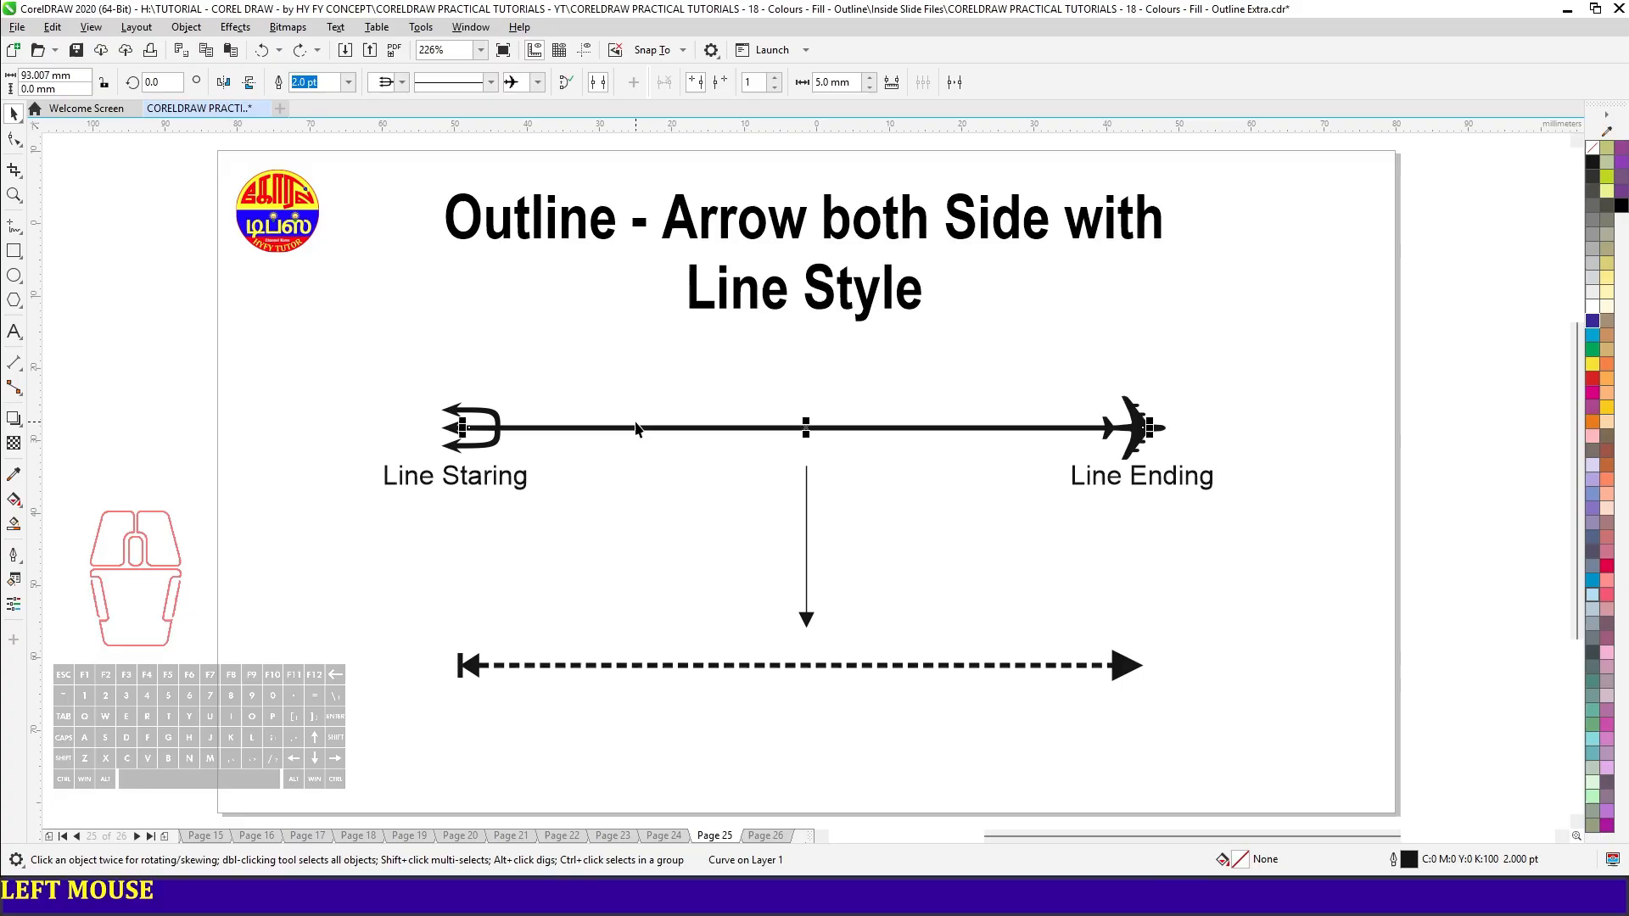
left_click(466, 85)
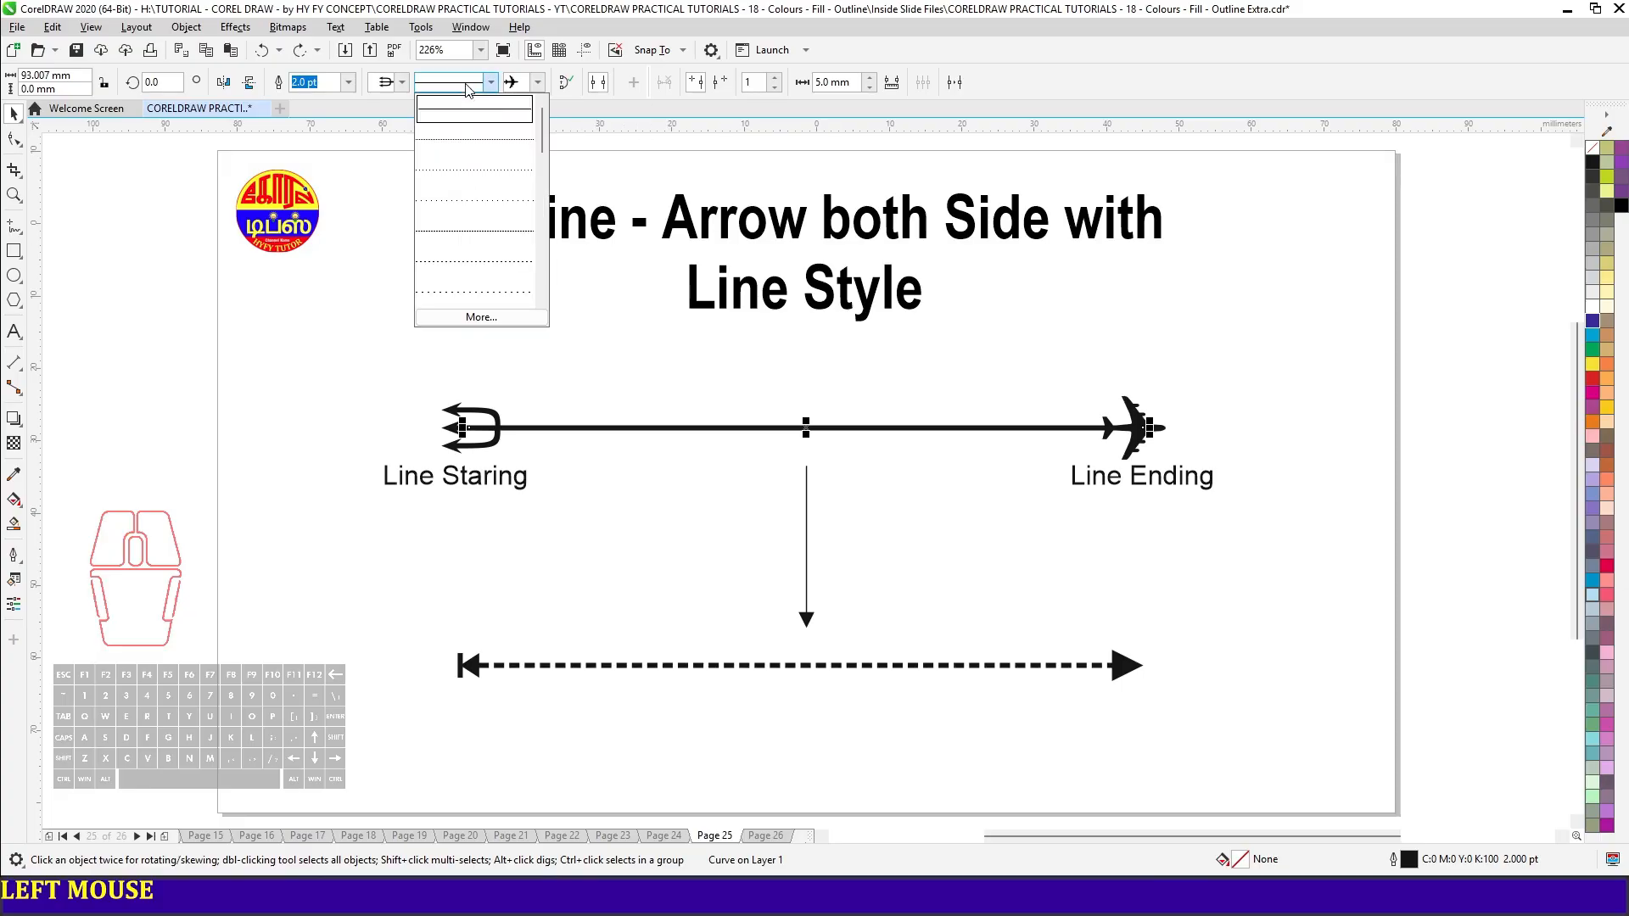
left_click(496, 239)
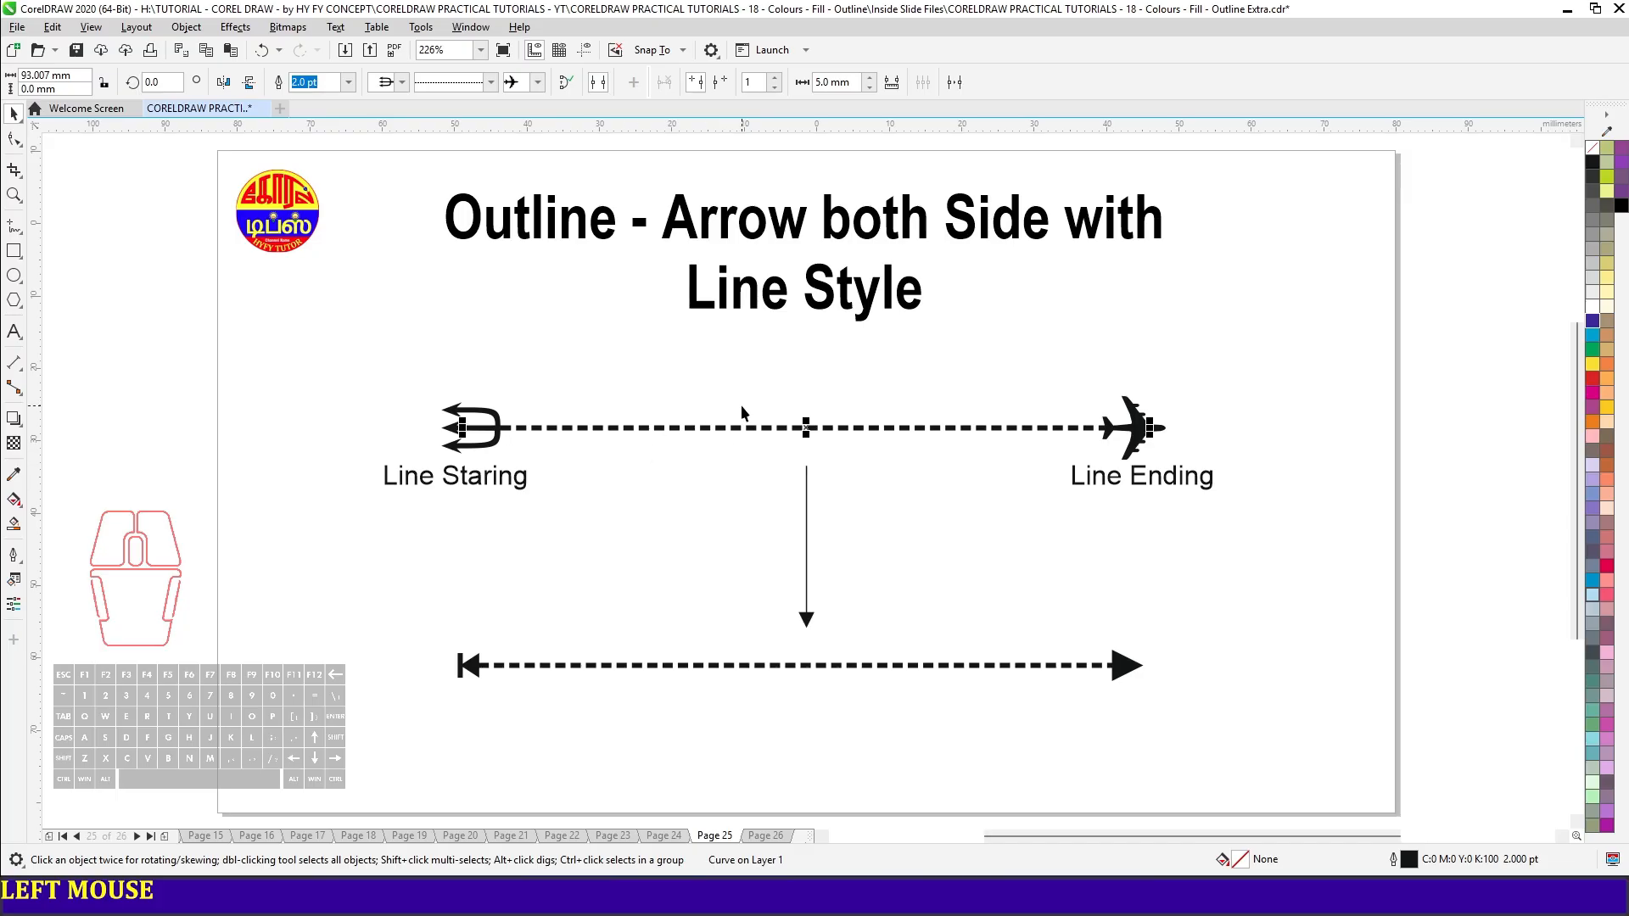
- Widen the gaps in the dashed style of the trident-and-airplane line and add it as a new line style
left_click(490, 82)
left_click(479, 320)
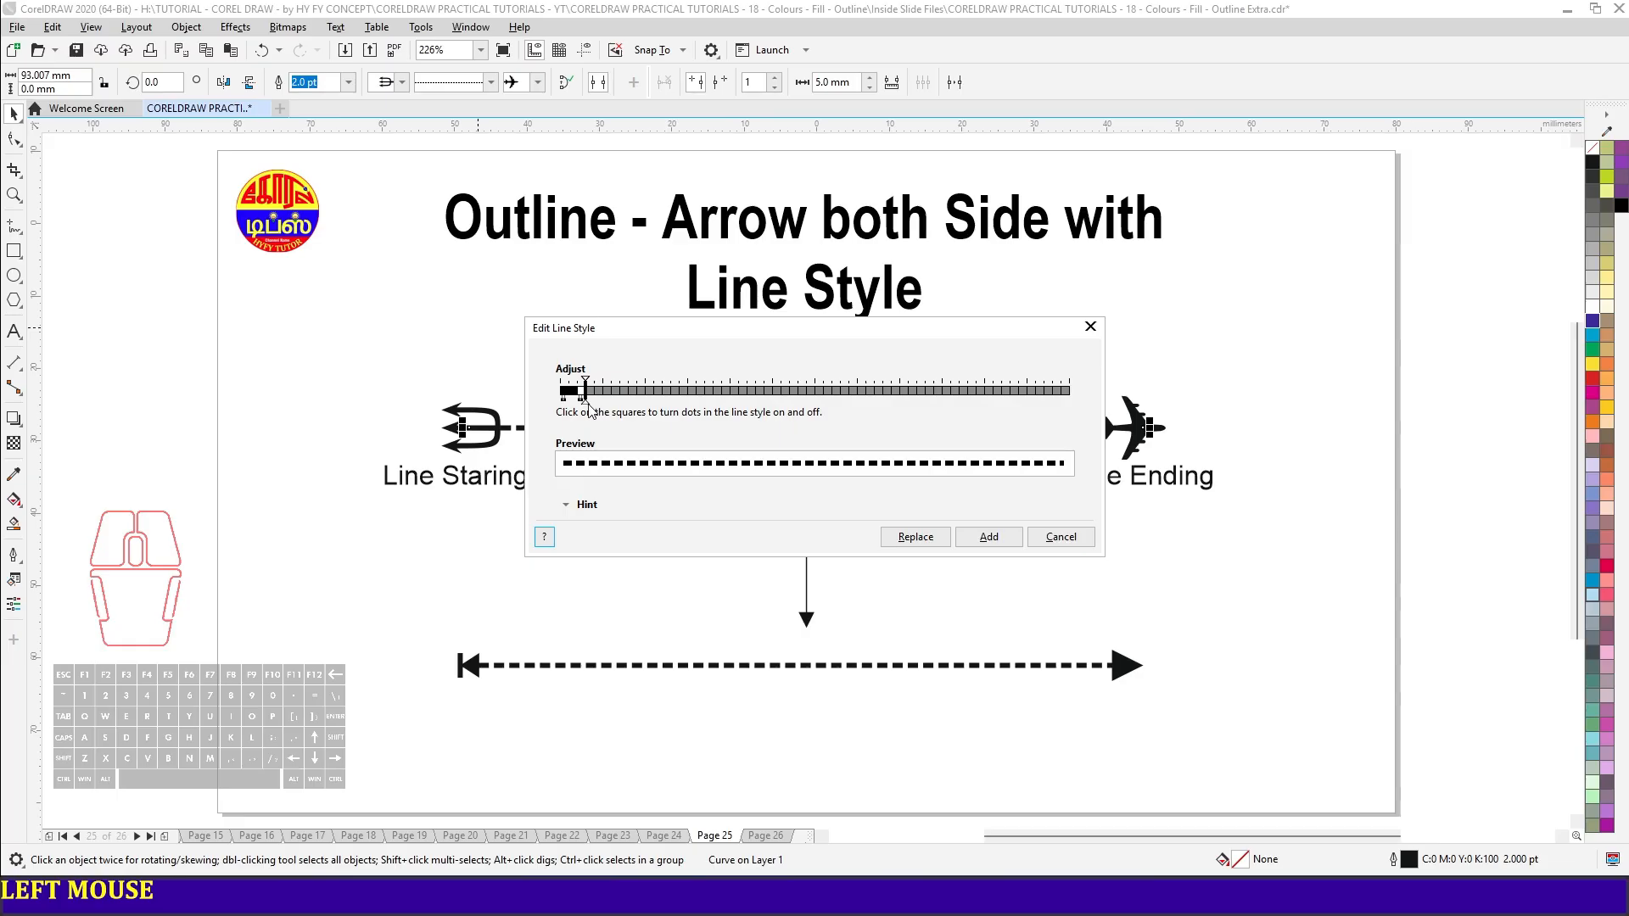
left_click_drag(587, 396, 704, 400)
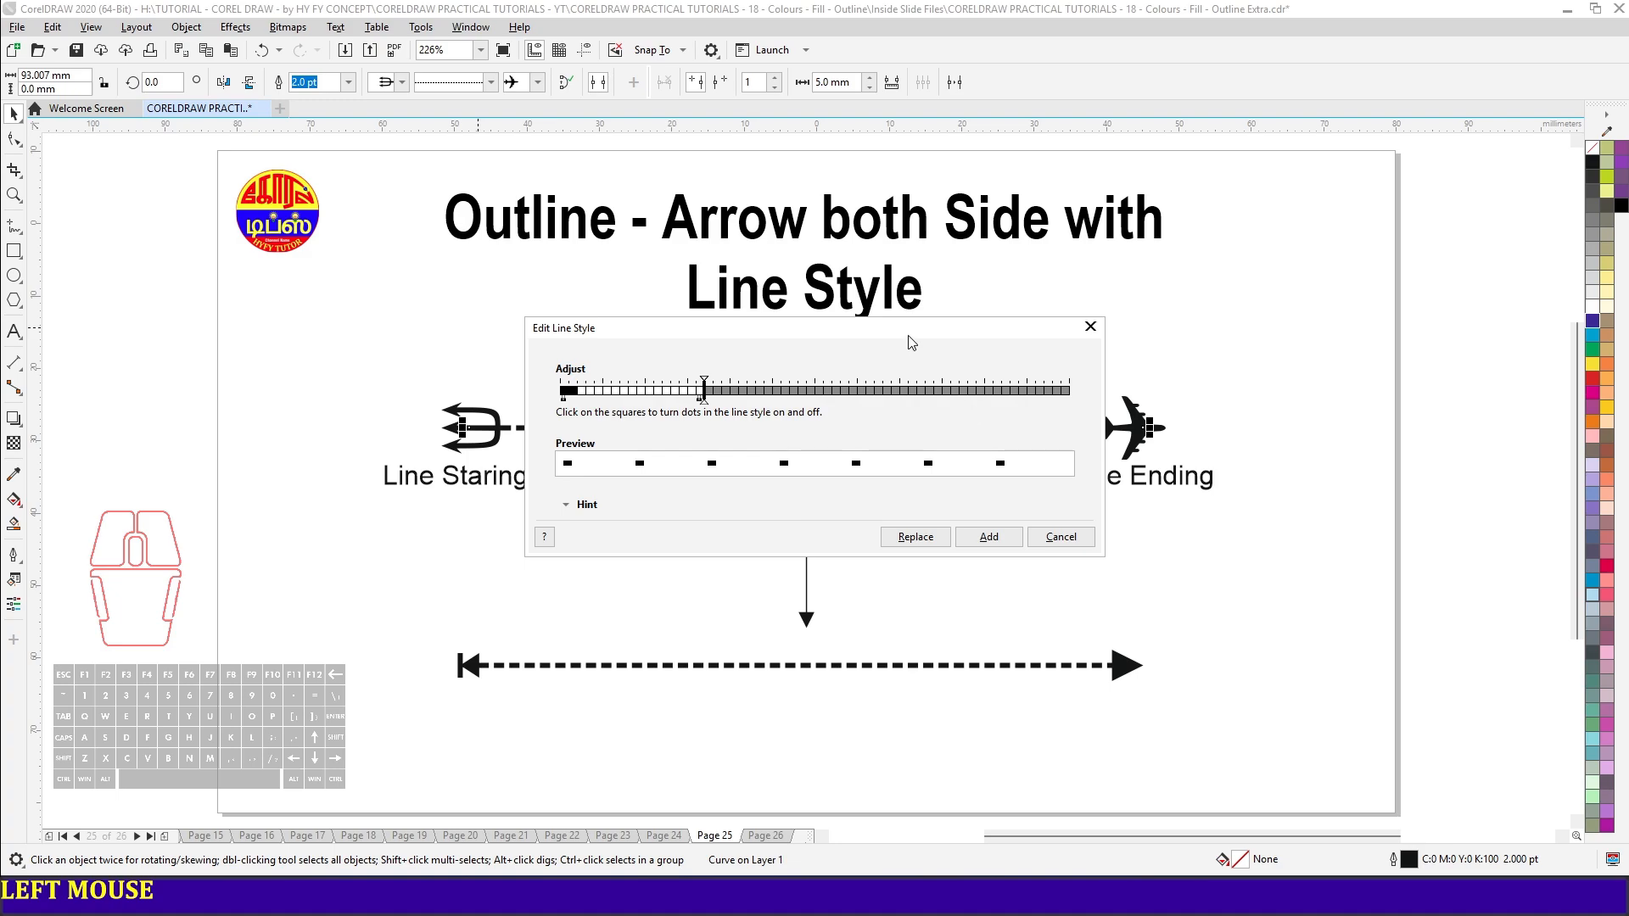
left_click_drag(910, 338, 1050, 134)
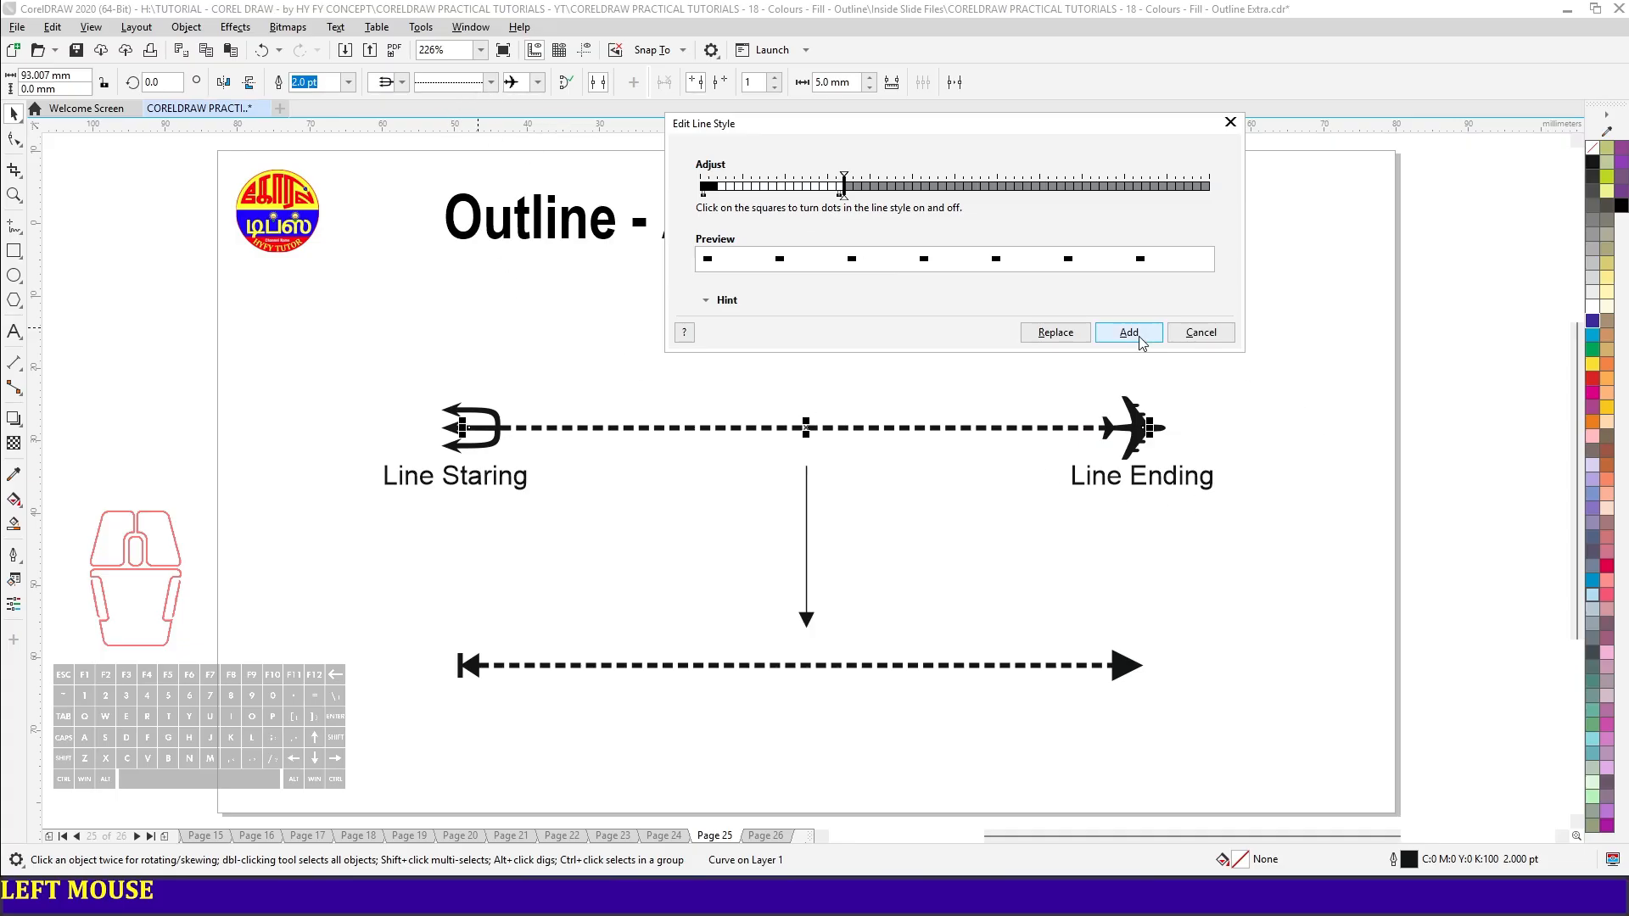
left_click_drag(847, 196, 1008, 211)
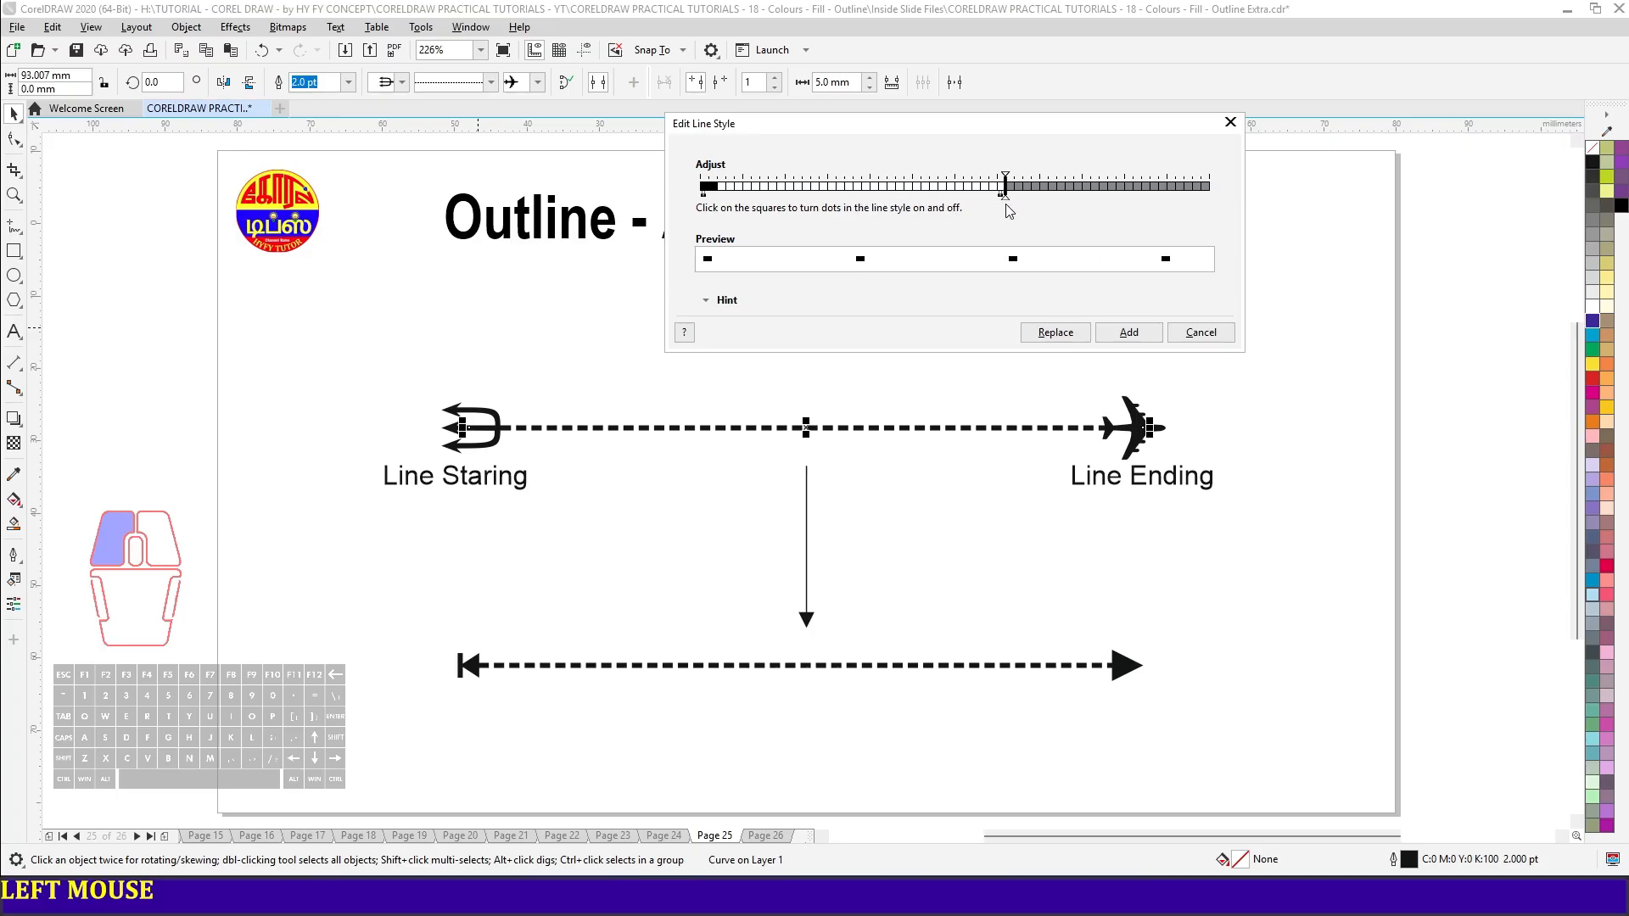
left_click(1129, 332)
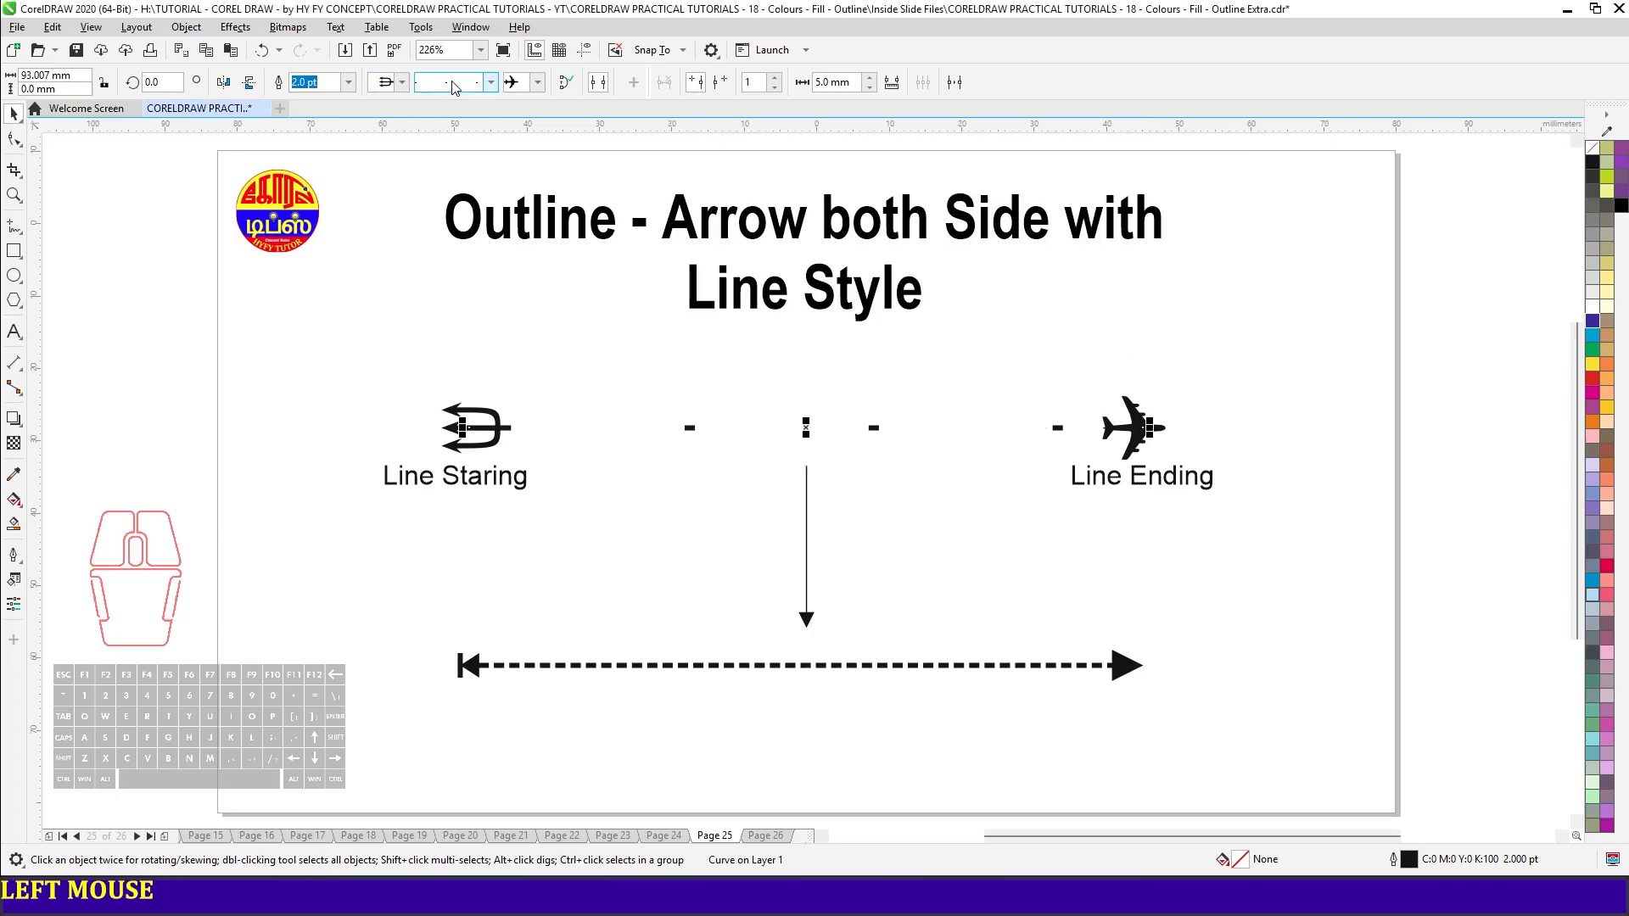
left_click(492, 82)
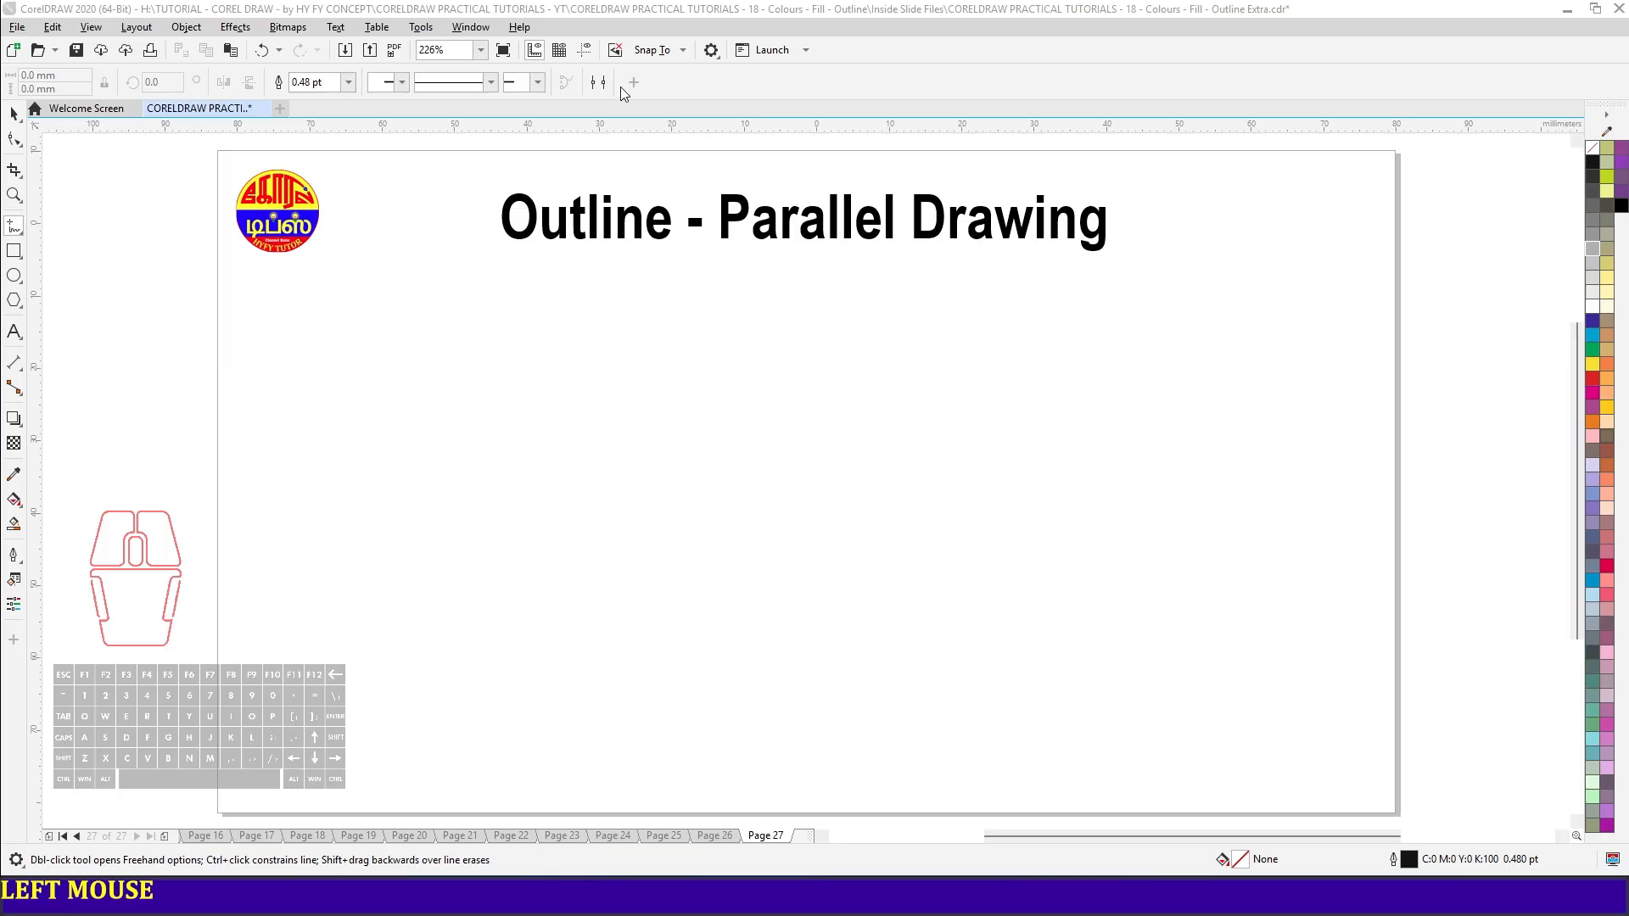
- Turn on parallel drawing and draw a horizontal line about 129 mm long with four parallels 15 mm apart
left_click(608, 4)
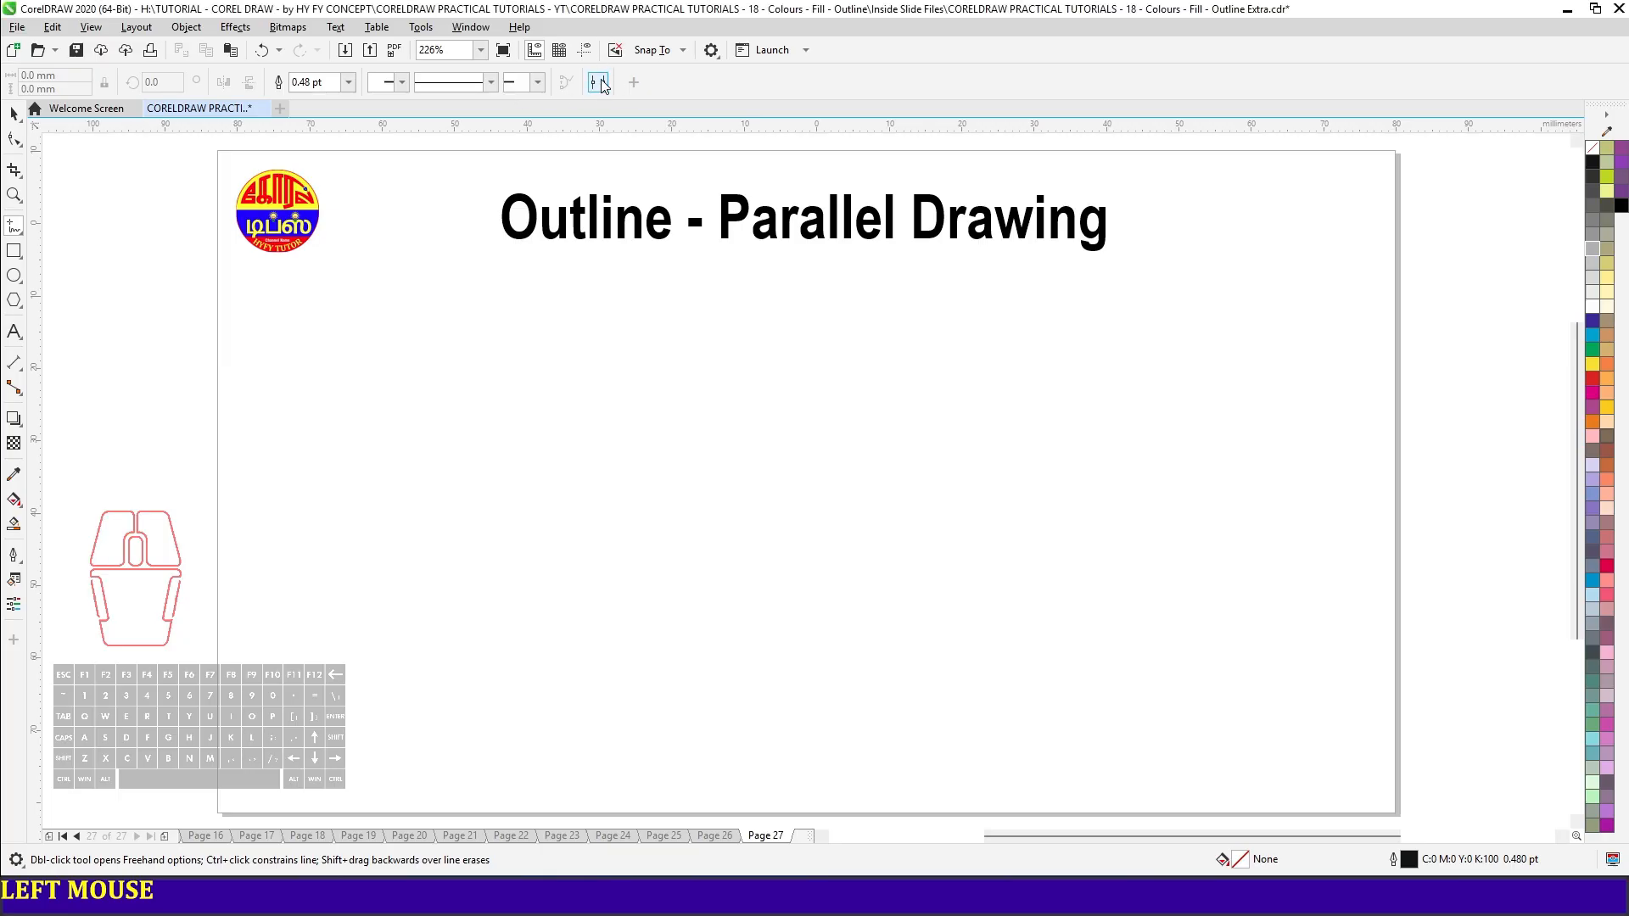
left_click(599, 83)
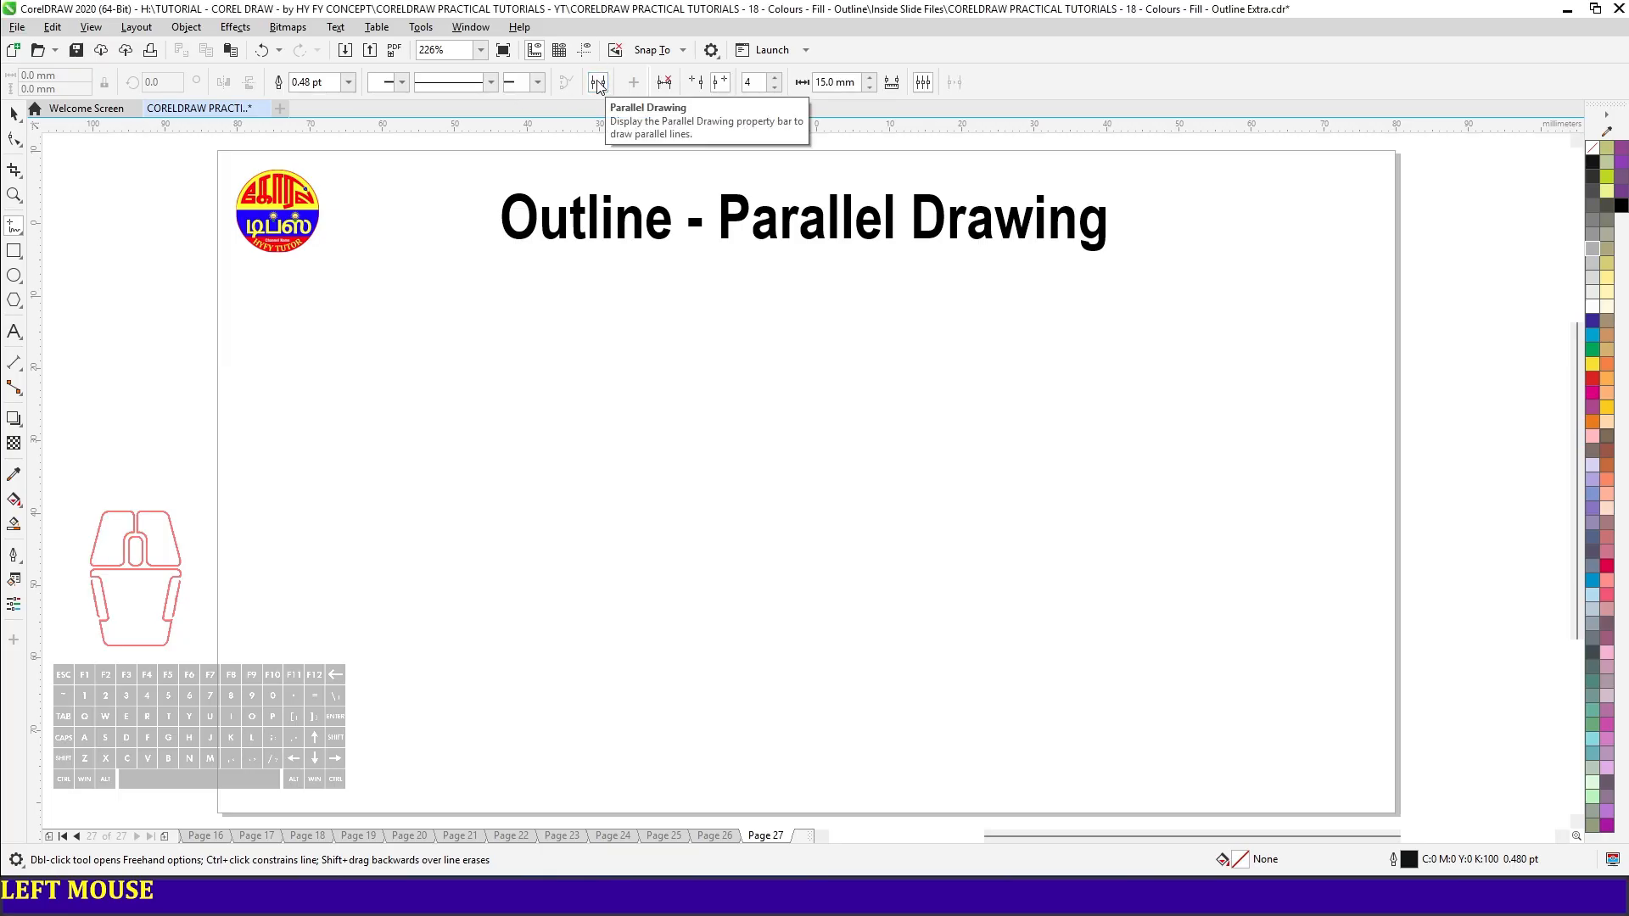
left_click(666, 86)
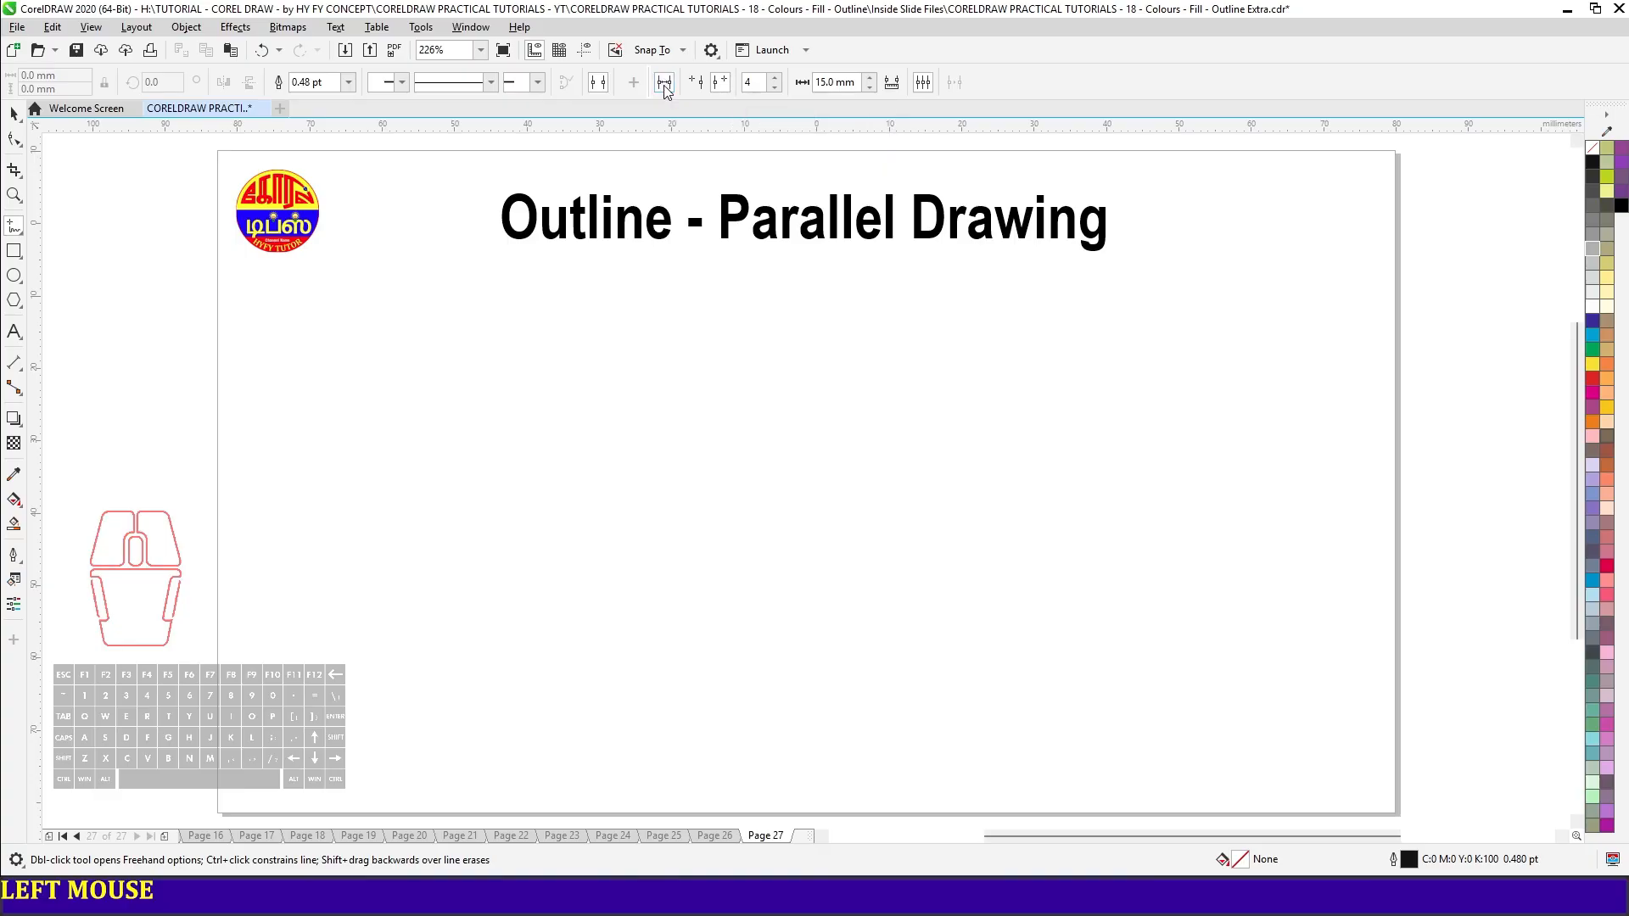
left_click(320, 346)
left_click(1257, 344)
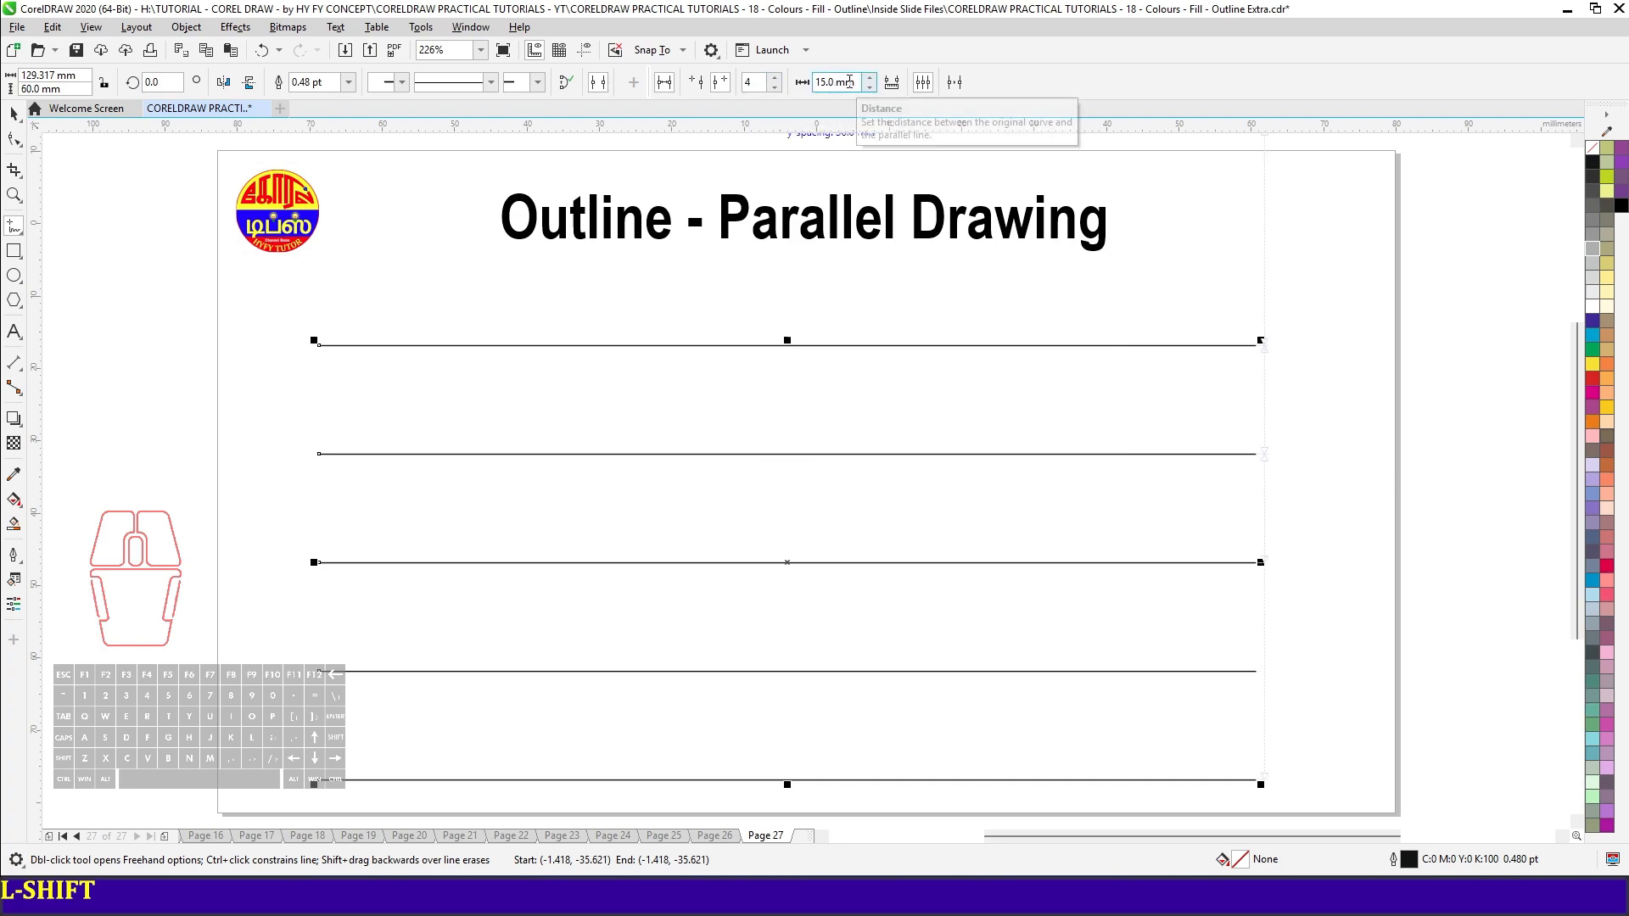
- Set the number of parallel lines to 3 and the distance between them to 10 mm
left_click(752, 85)
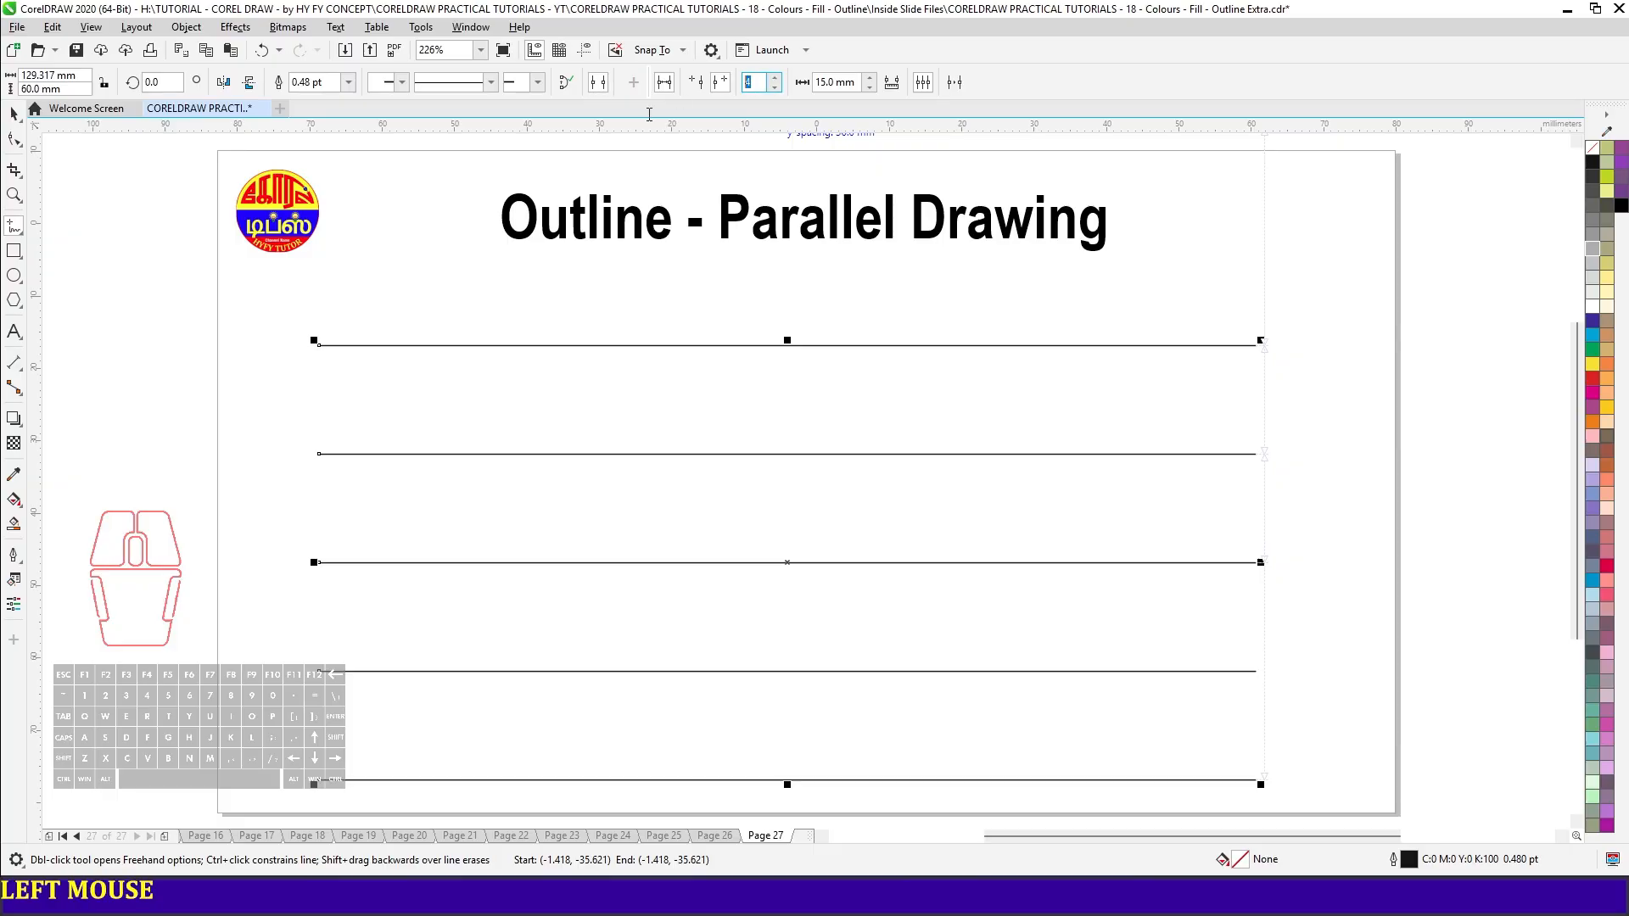
type("3")
left_click(836, 83)
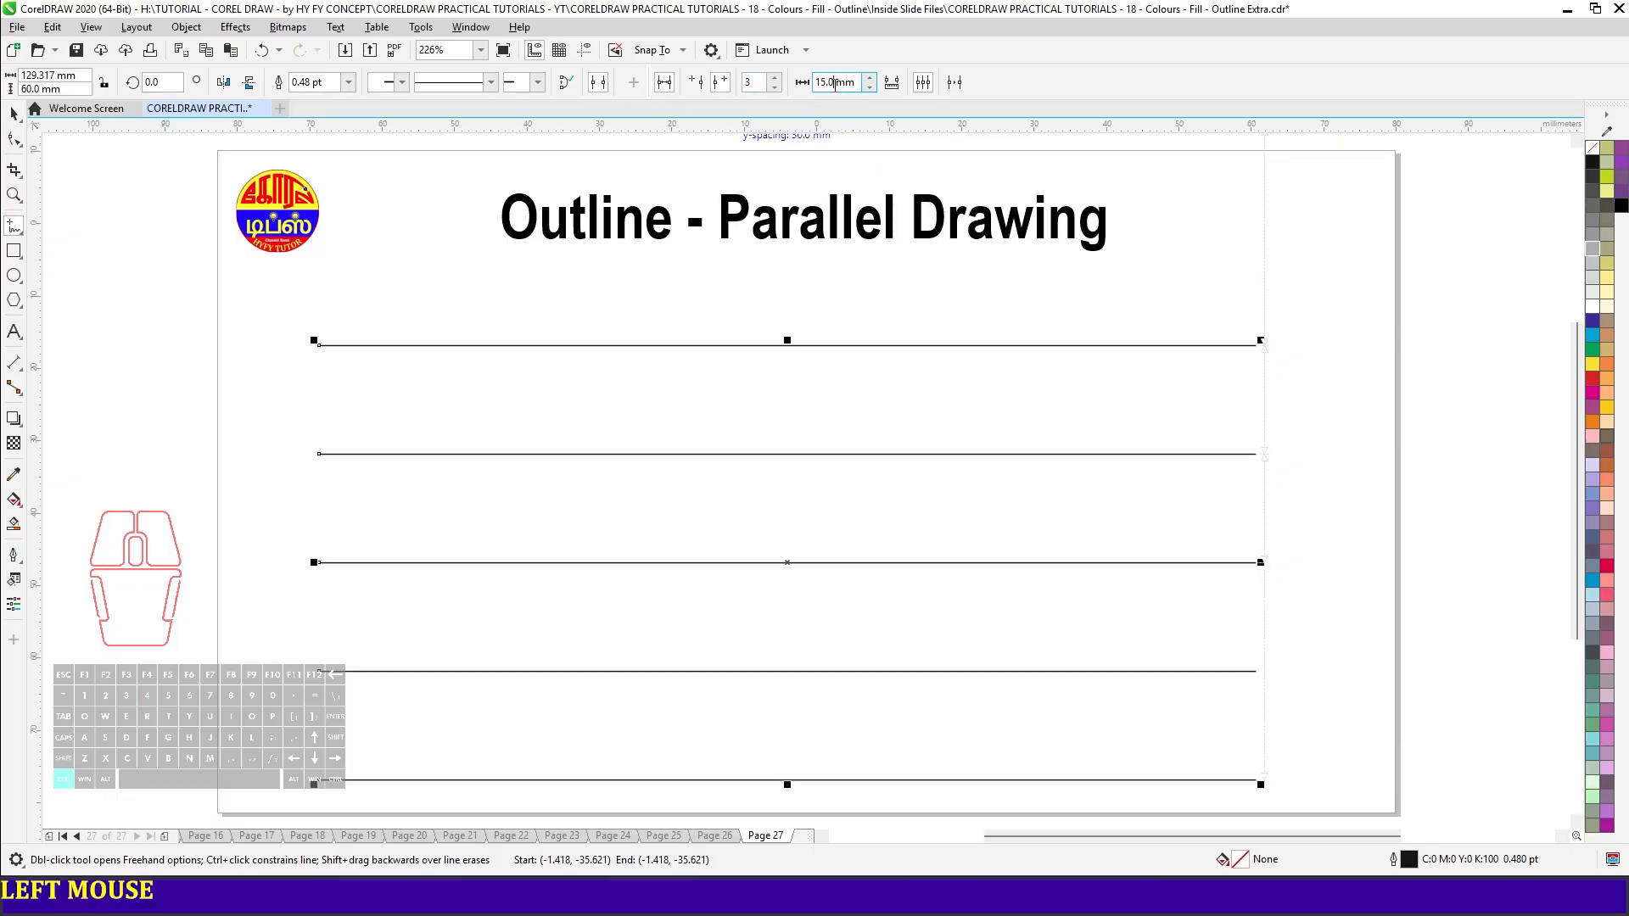
key("ctrl+a")
type("10")
key("Return")
left_click(697, 304)
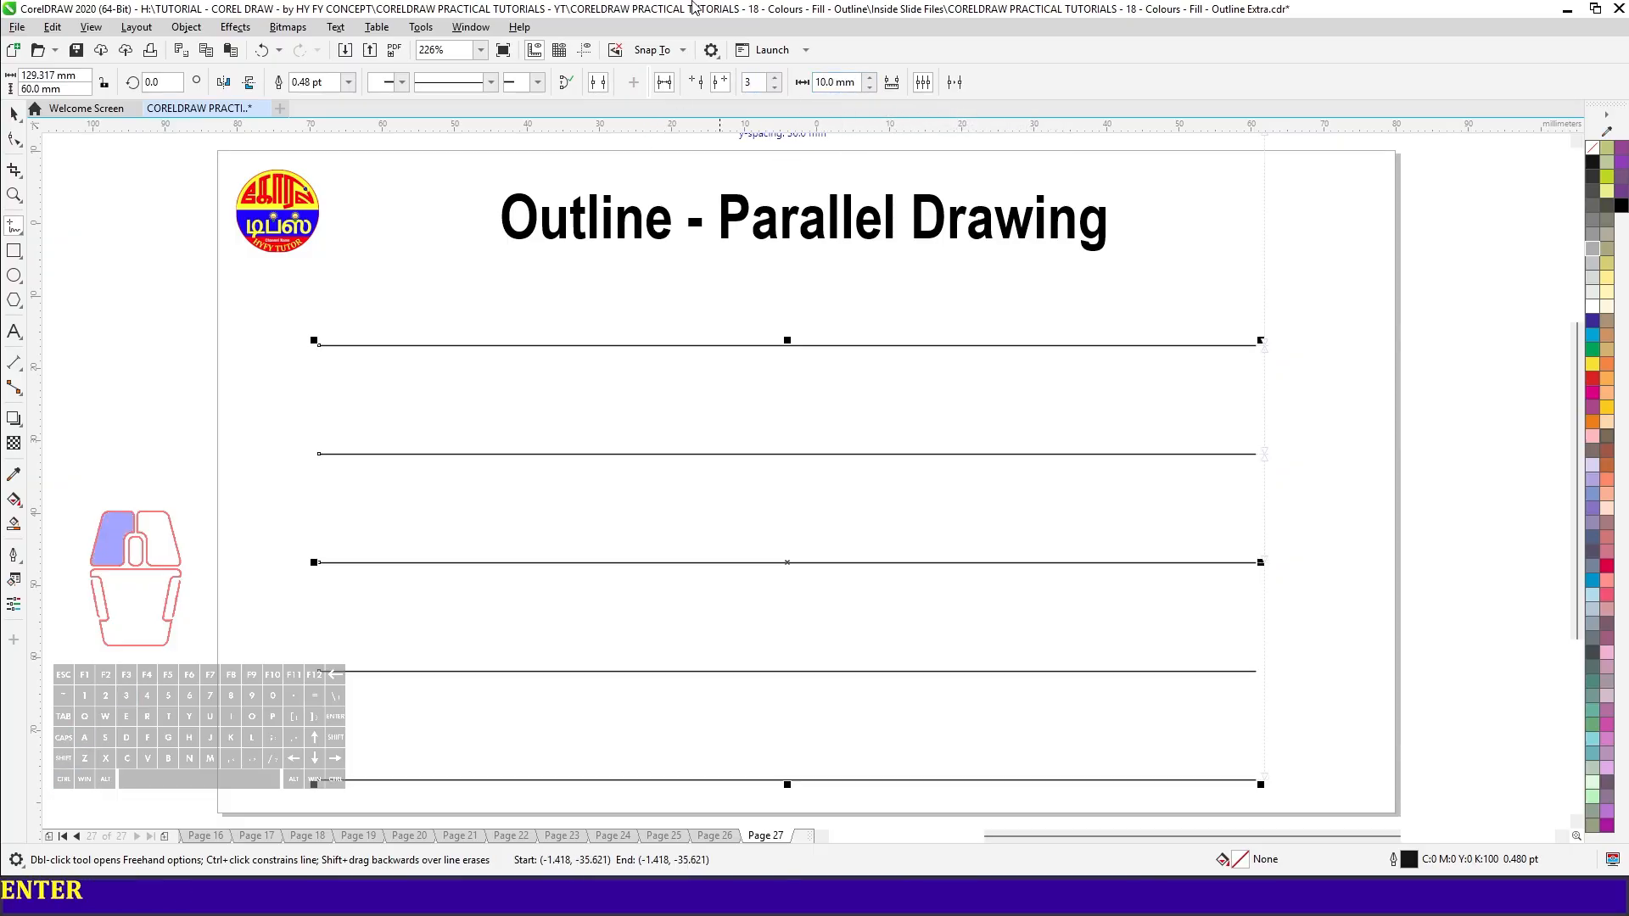
- Delete the five horizontal lines and draw a new one about 124 mm long with three parallels 10 mm apart
key("space")
left_click_drag(289, 324, 1335, 801)
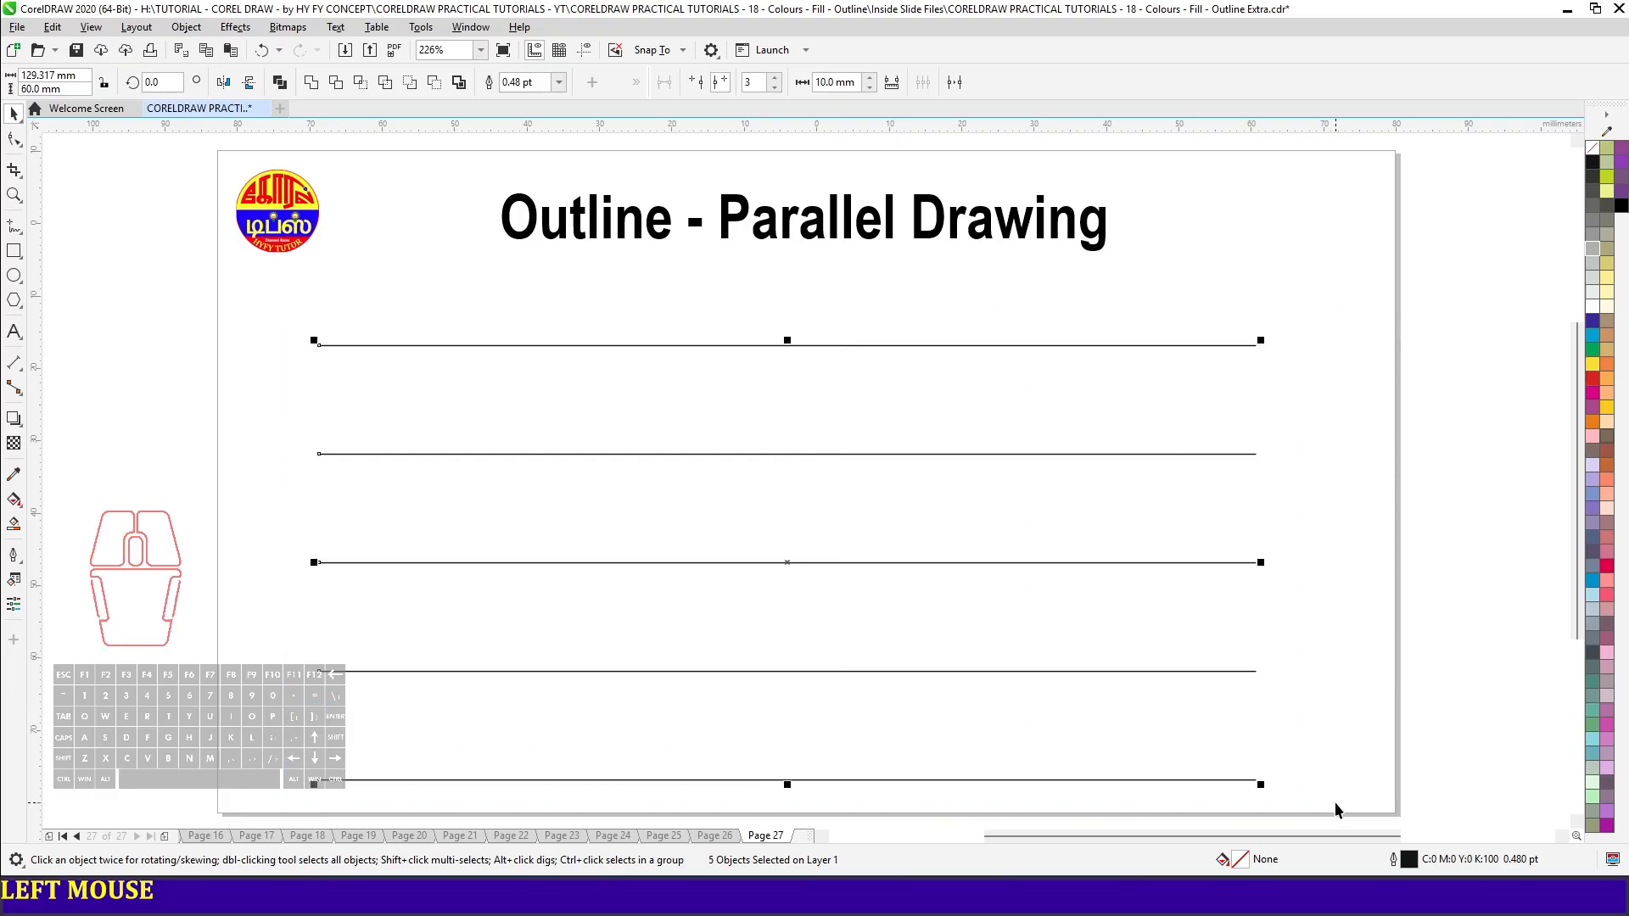
key("Delete")
key("space")
mouse_move(319, 335)
left_mouse_down()
mouse_move(880, 379)
mouse_move(1217, 365)
mouse_move(772, 369)
mouse_move(773, 340)
mouse_move(772, 425)
left_mouse_up()
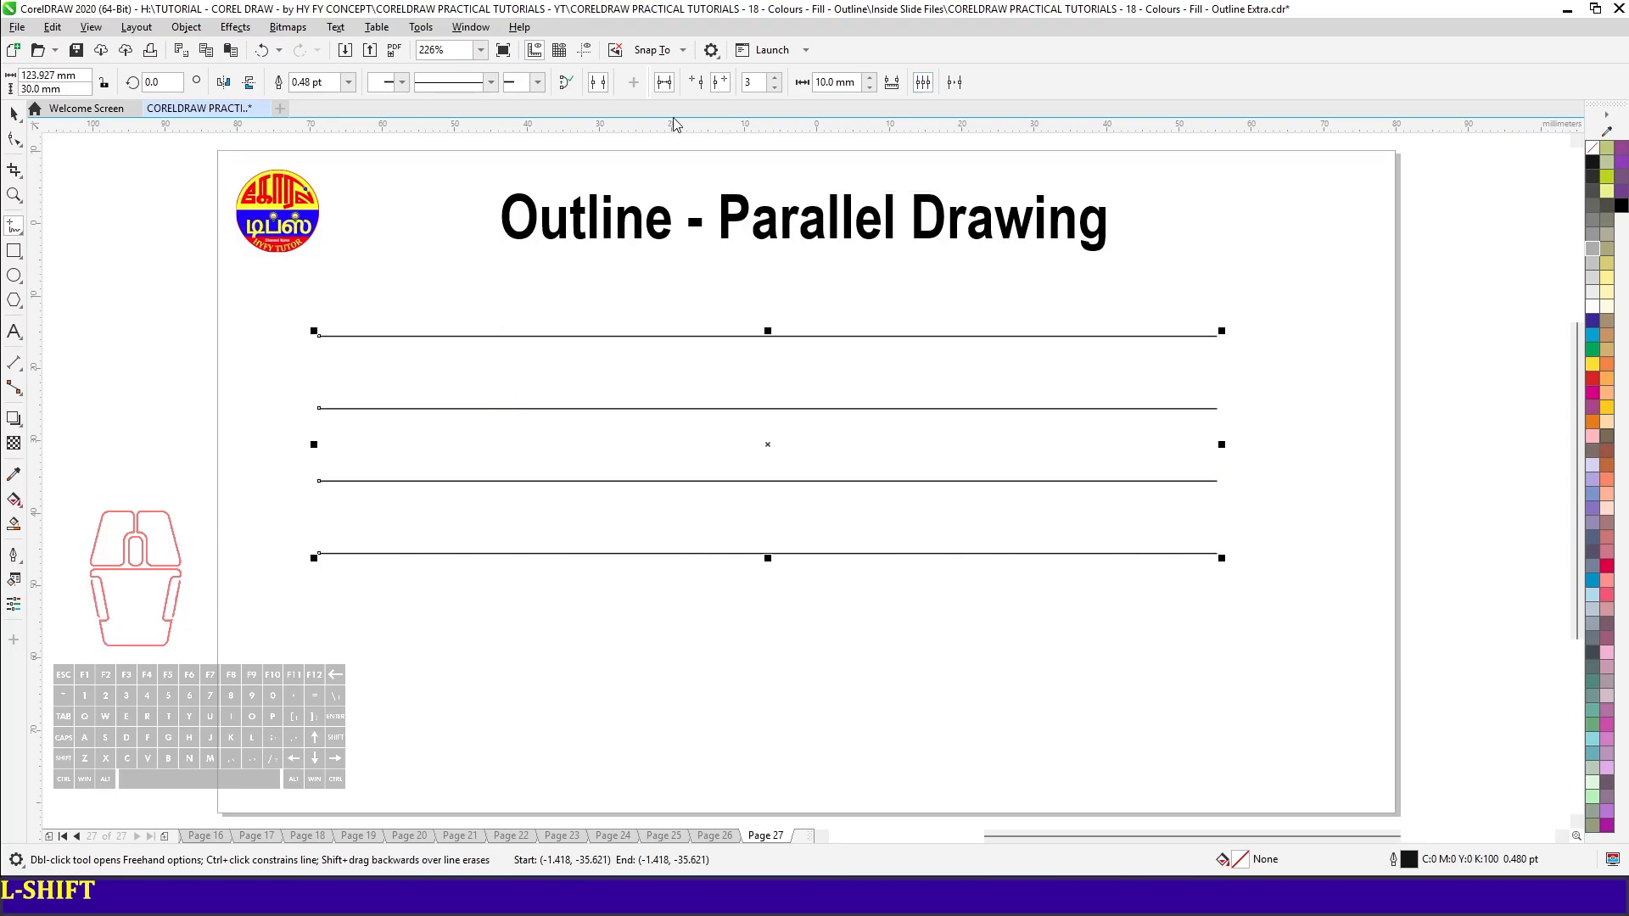
- Draw a horizontal line about 17 mm long with parallels on its right side and another about 24 mm long with parallels on its left
left_click(715, 92)
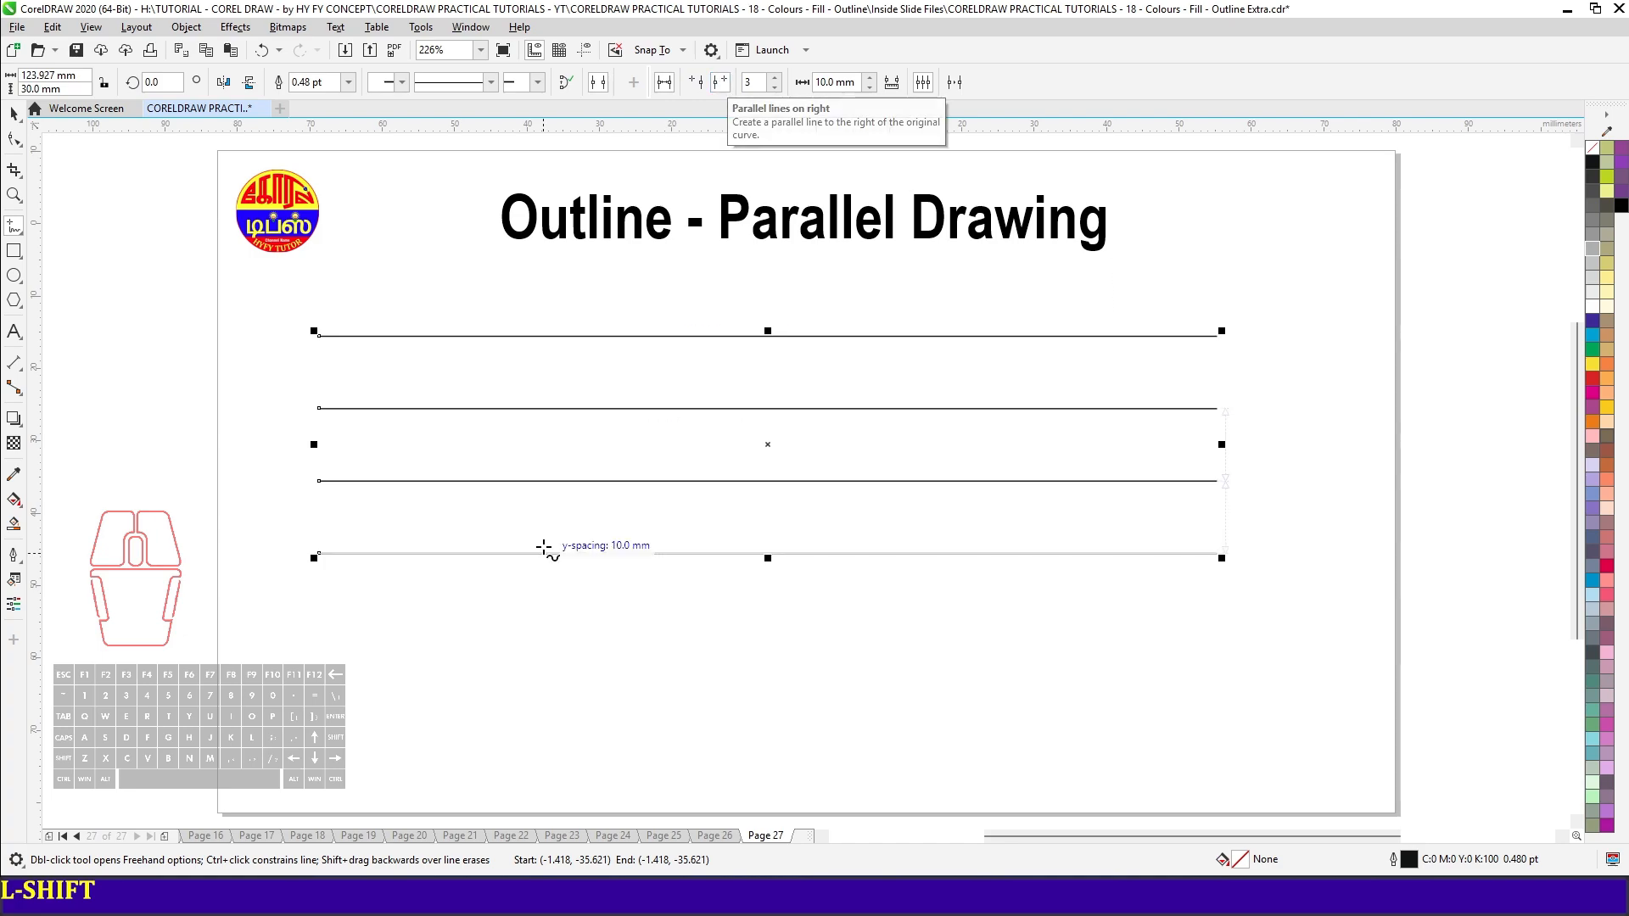
left_click_drag(333, 609, 459, 610)
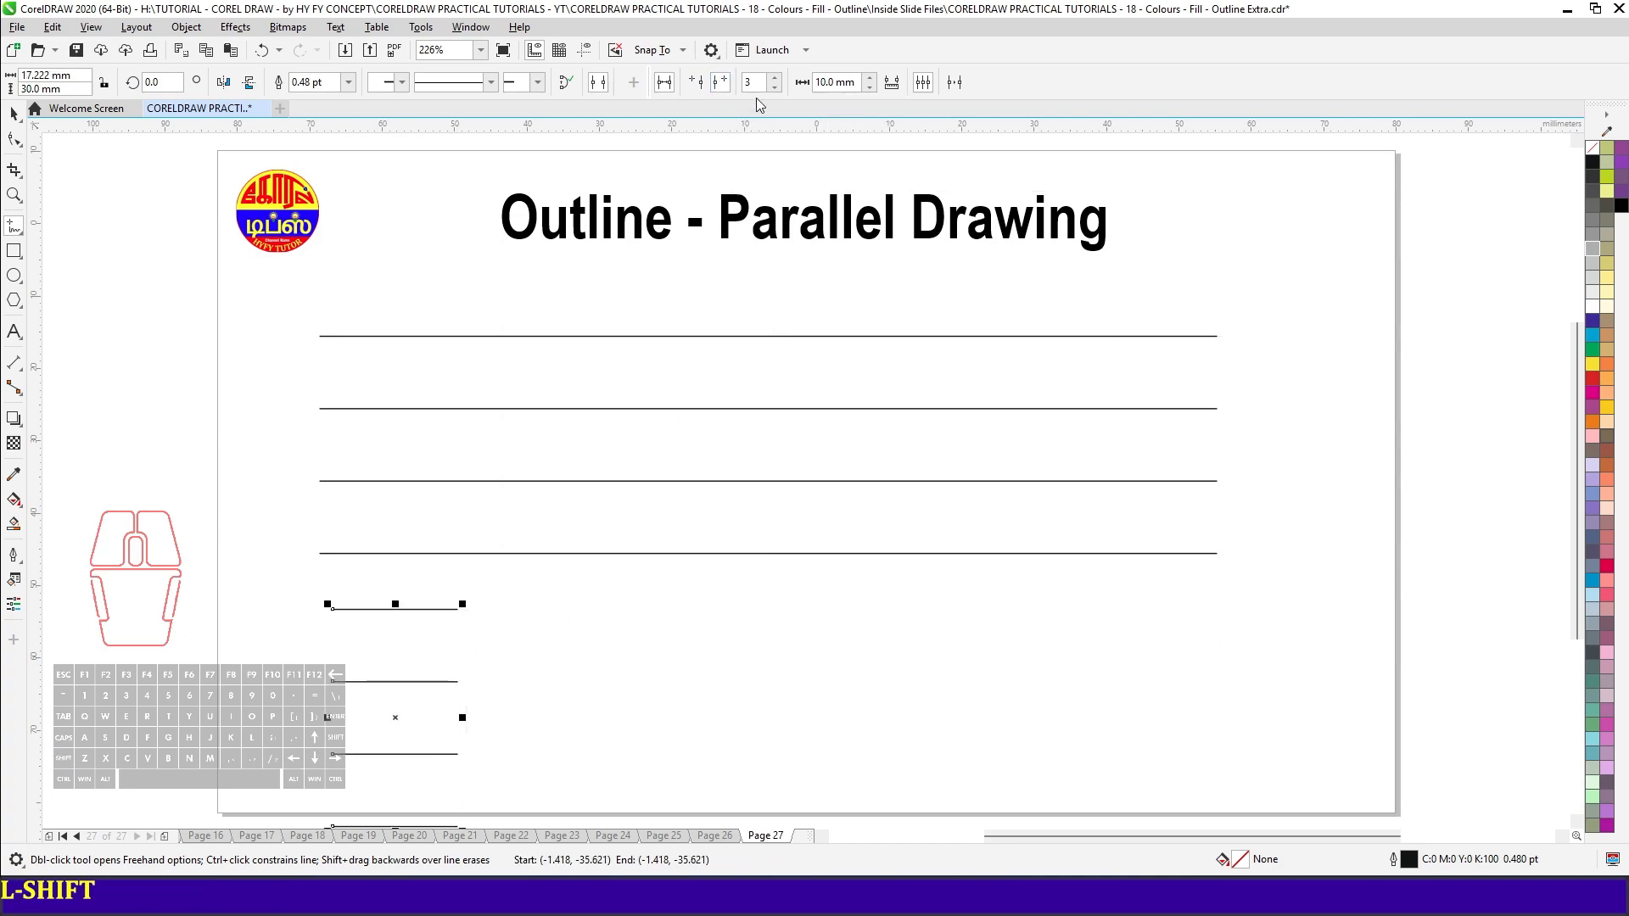
left_click(696, 83)
left_click(837, 783)
left_click(1014, 783, "shift")
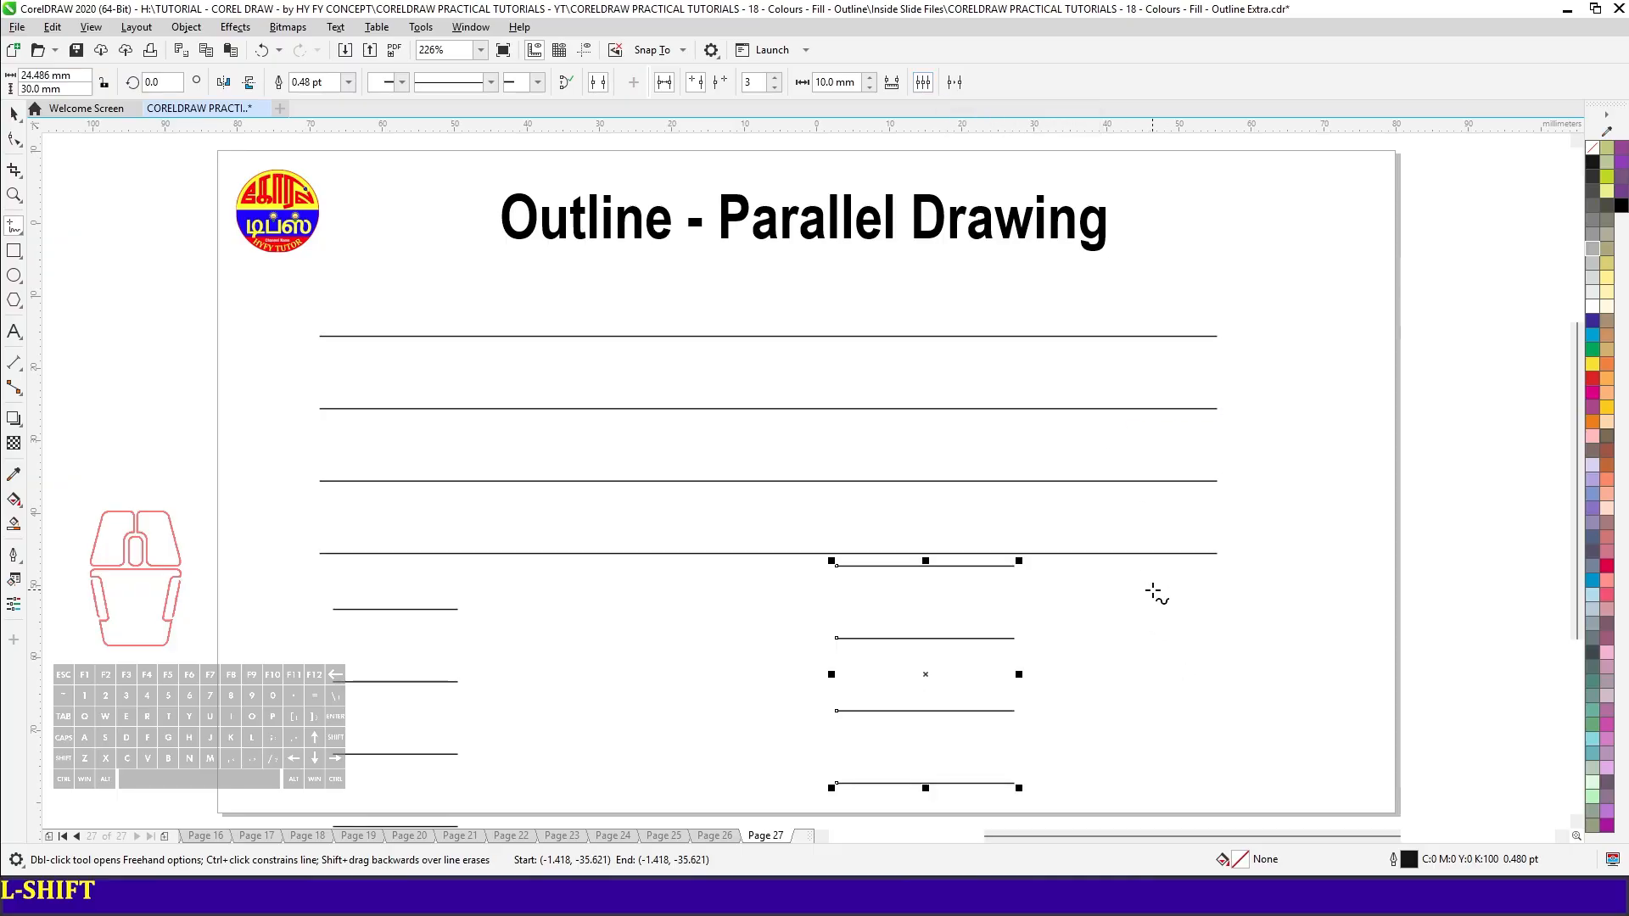
- Draw two more short horizontal lines with three left-side parallels, one about 28 mm long and one crossing the page's right edge
left_click(1139, 791)
left_click_drag(1141, 791, 1343, 787)
left_click(1342, 786, "shift")
left_click(1300, 484)
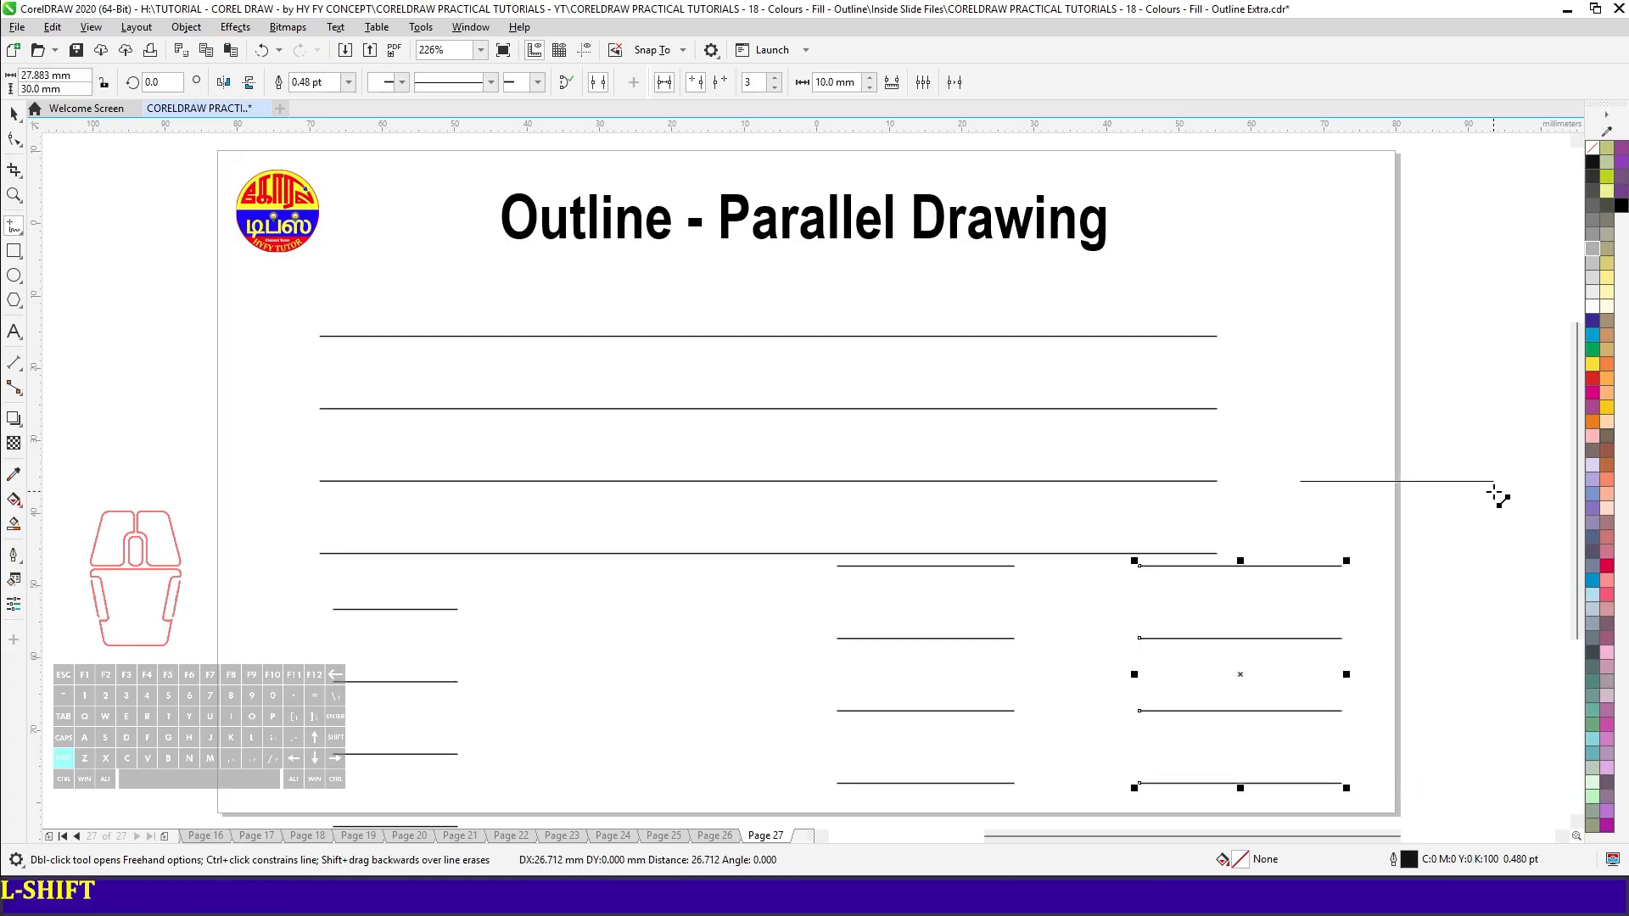
left_click(1488, 486, "shift")
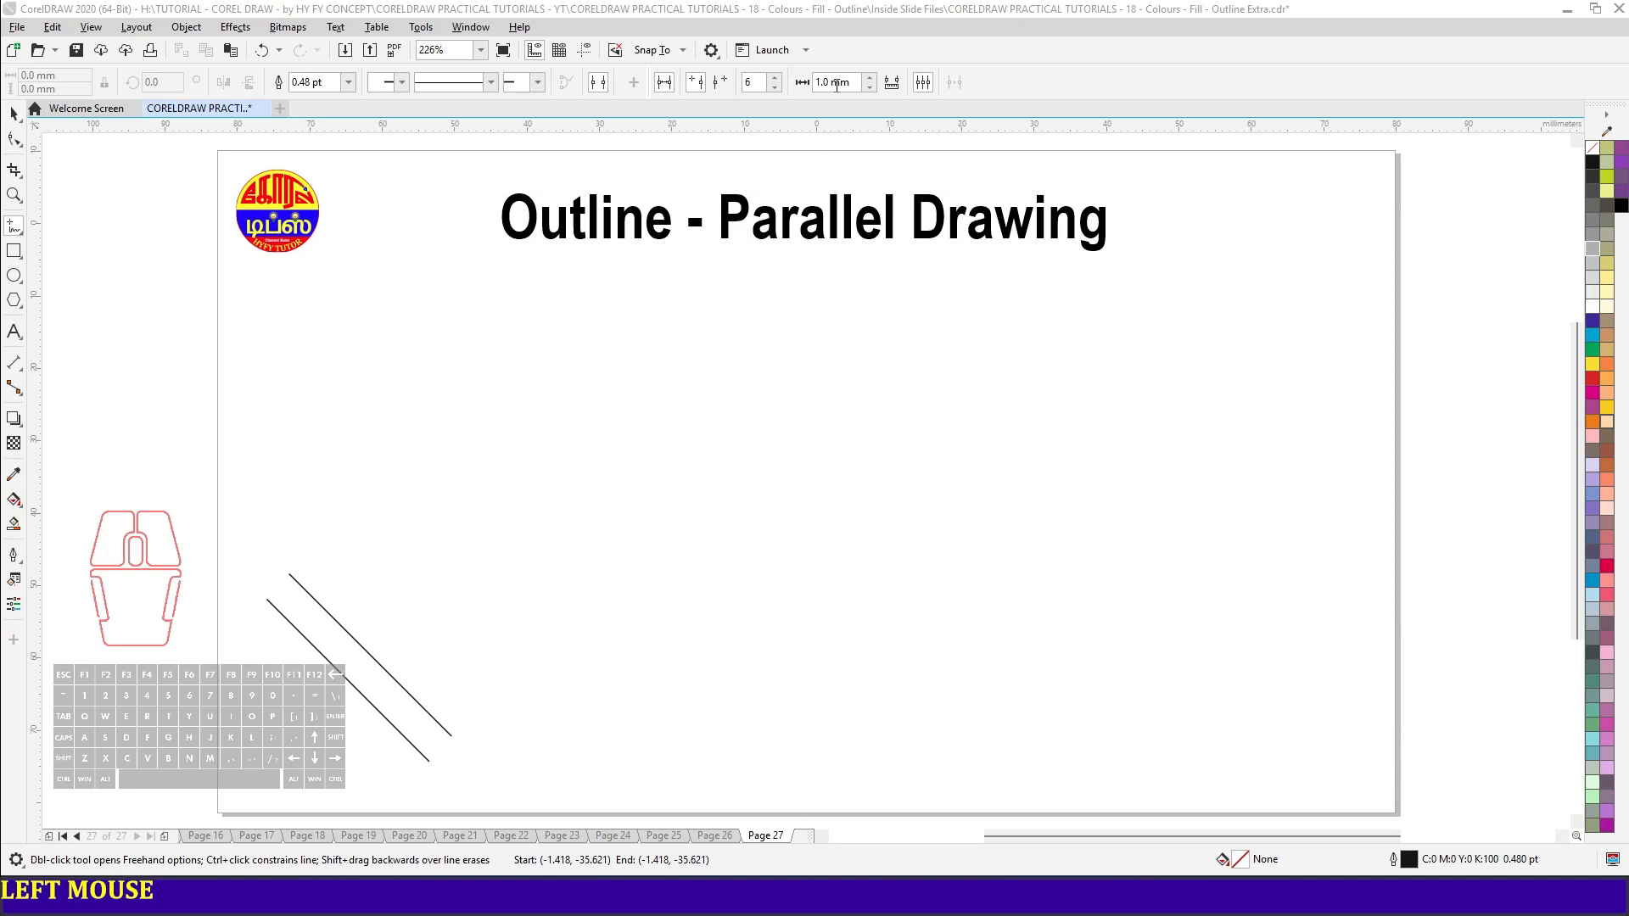
- Draw a vertical line about 42 mm long with six parallels 1 mm apart near the page's right edge
left_click(1282, 306)
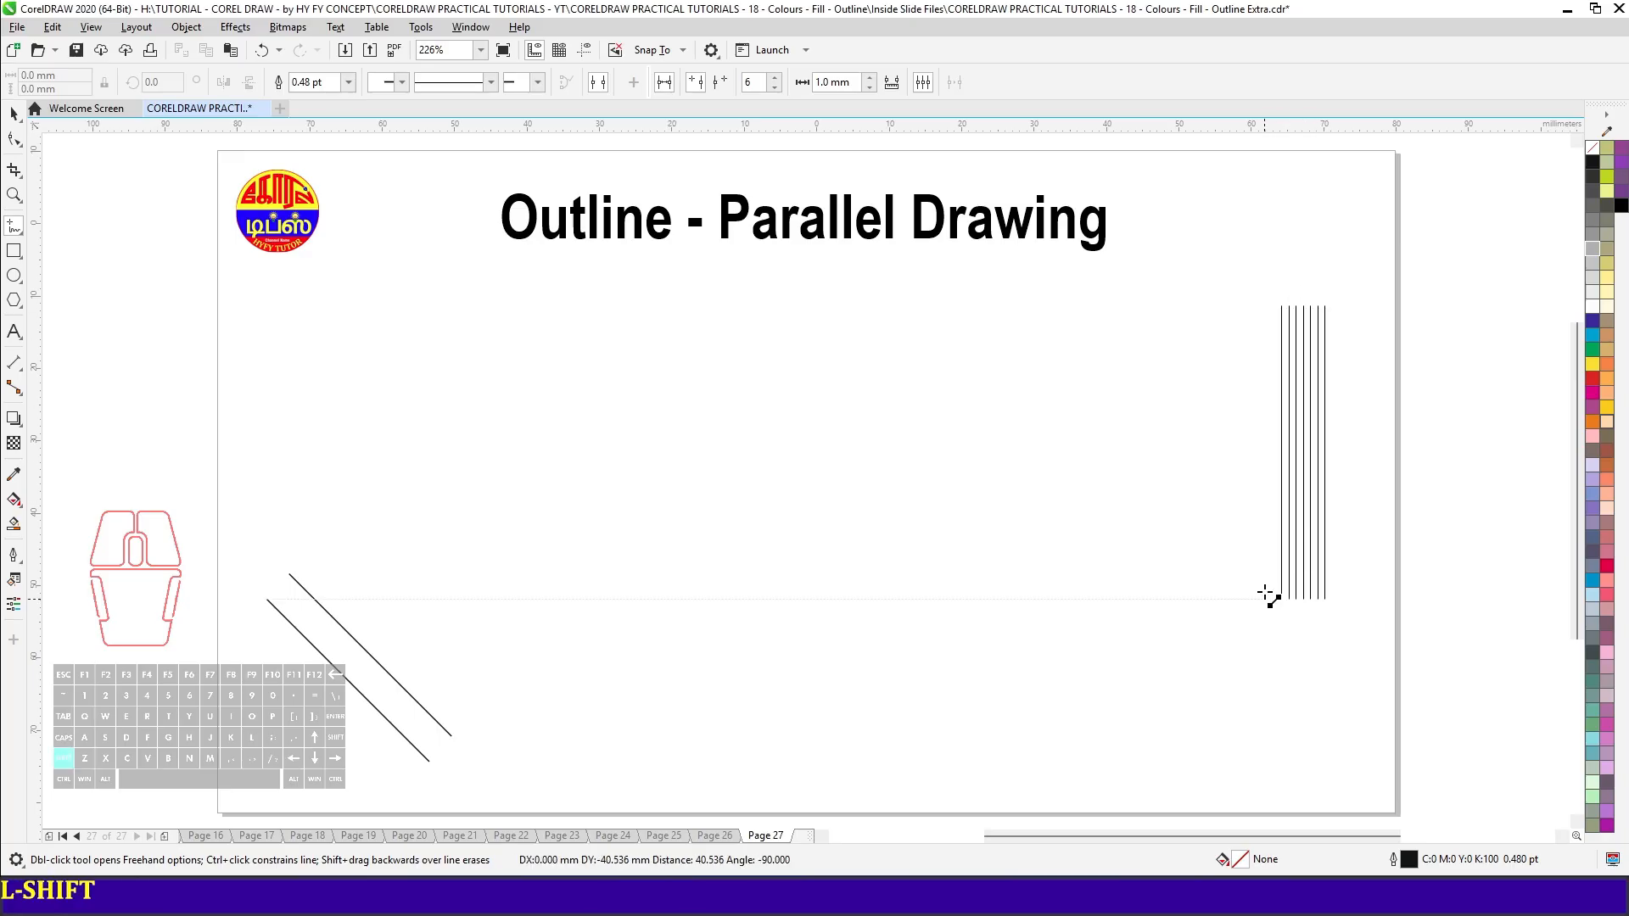
left_click(1302, 611, "shift")
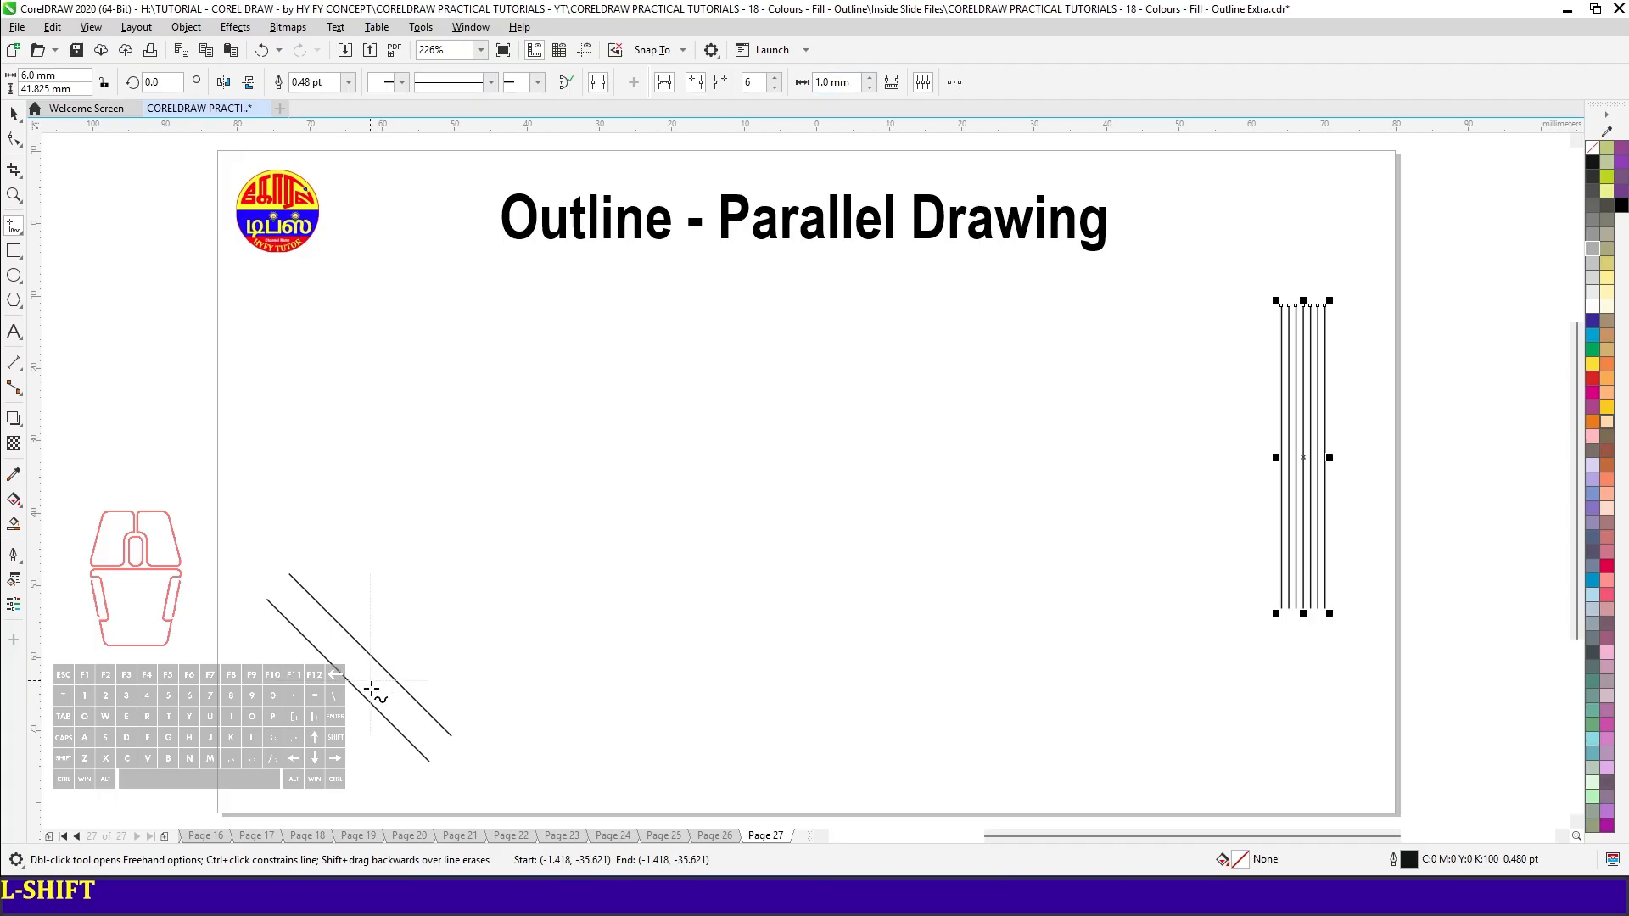
- Set the parallel distance interactively to 4.64 mm from the gap between the two diagonal lines
scroll(376, 696, "up", 4)
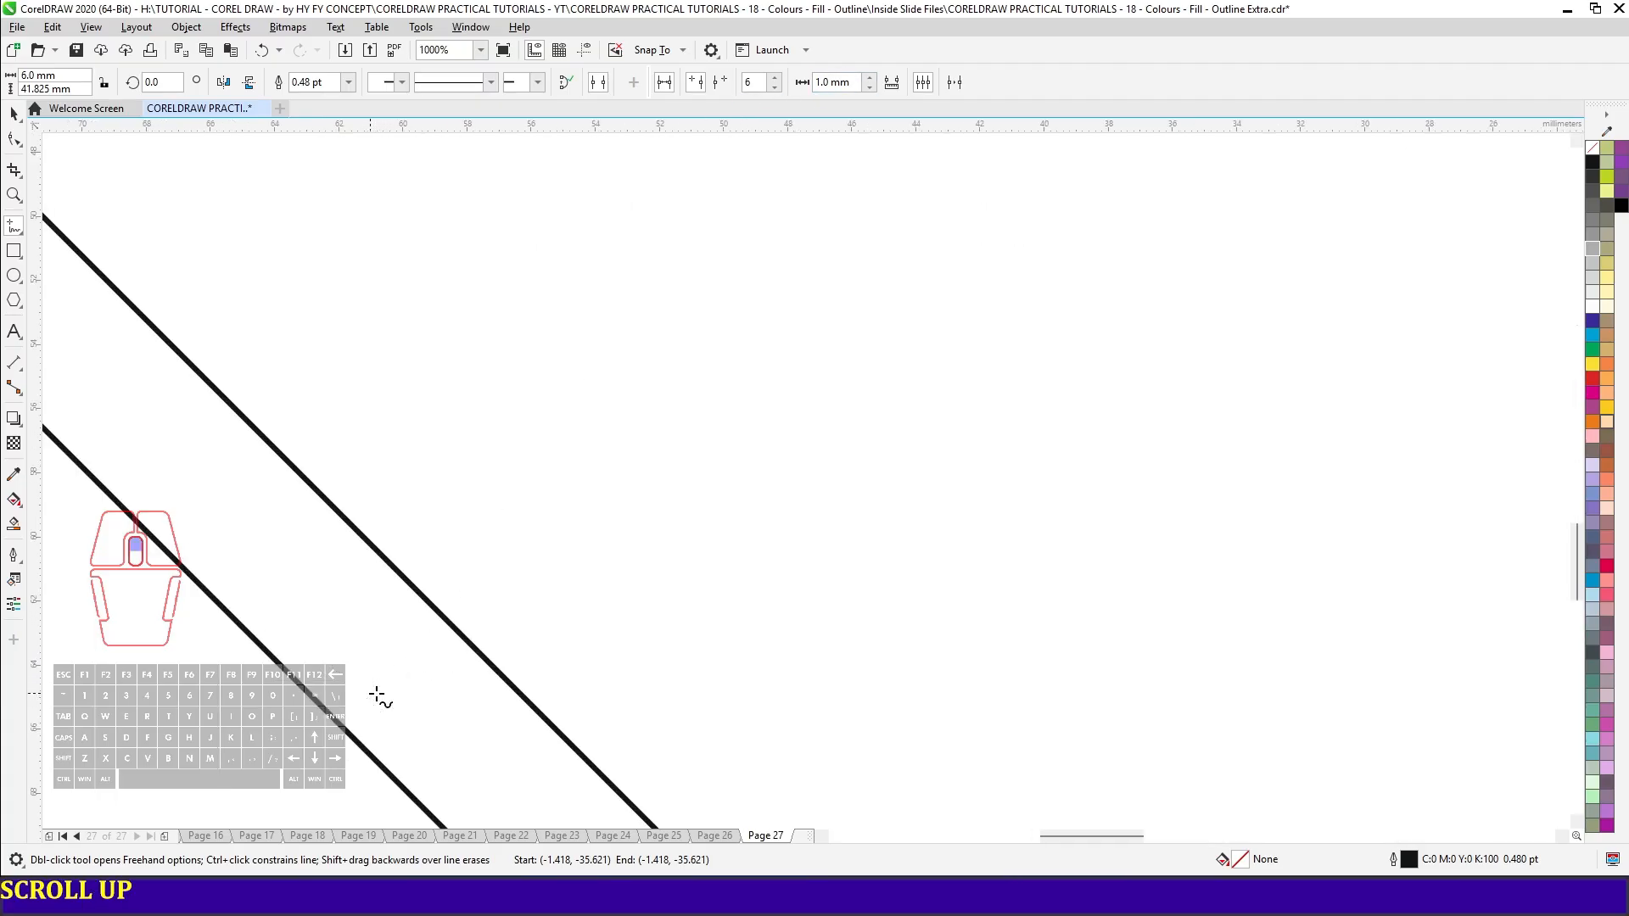
left_click(898, 85)
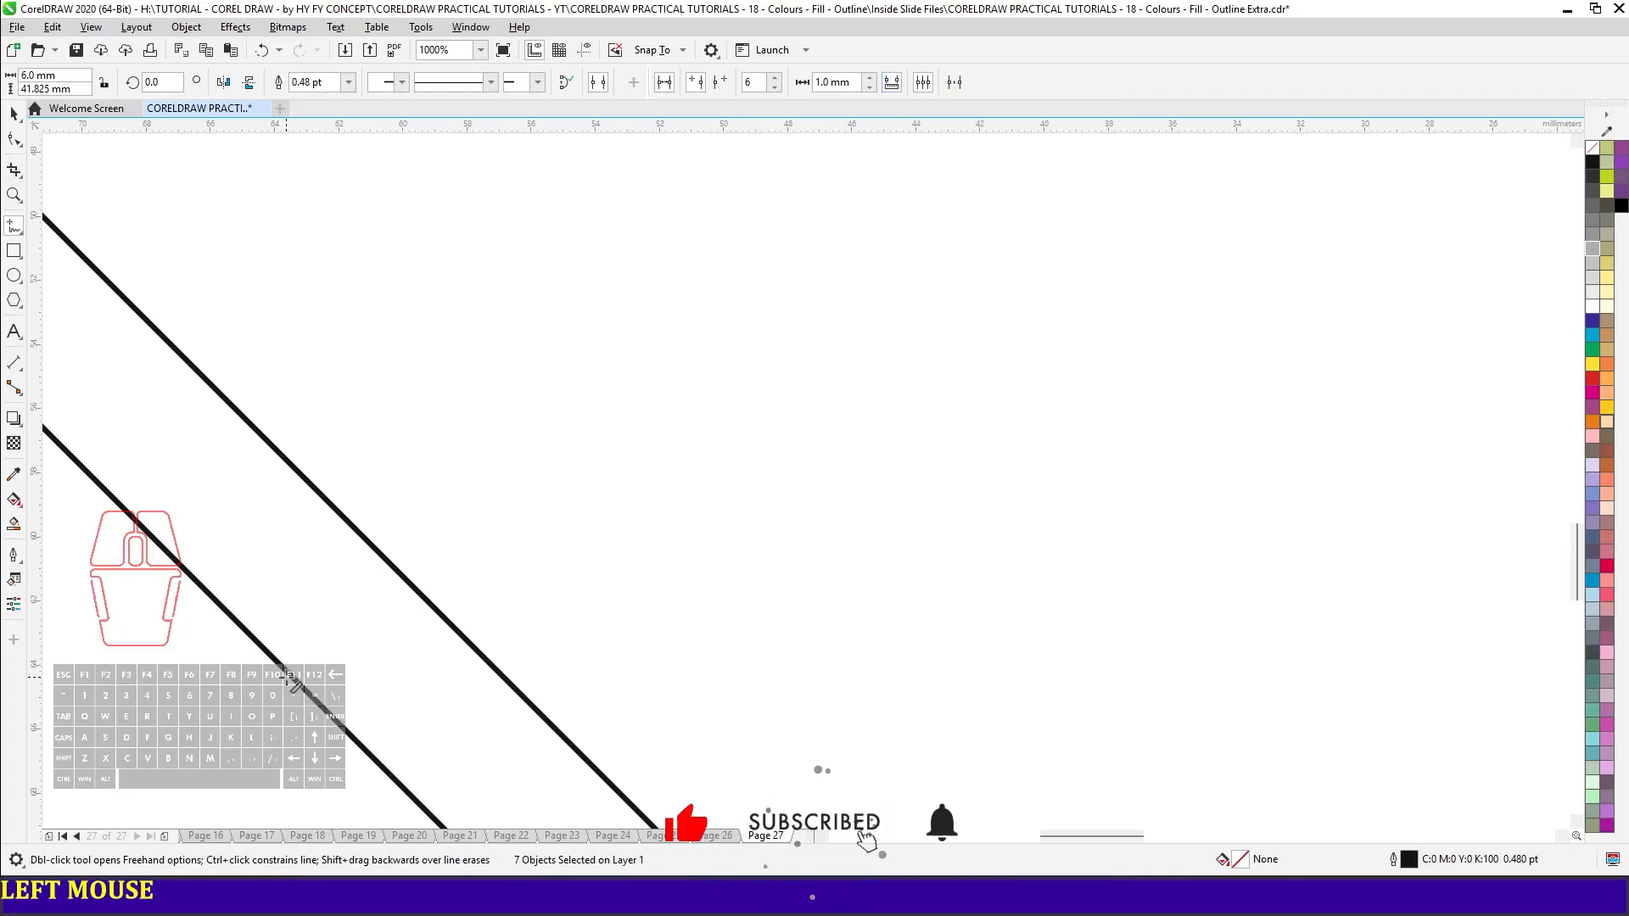
left_click_drag(305, 662, 392, 567)
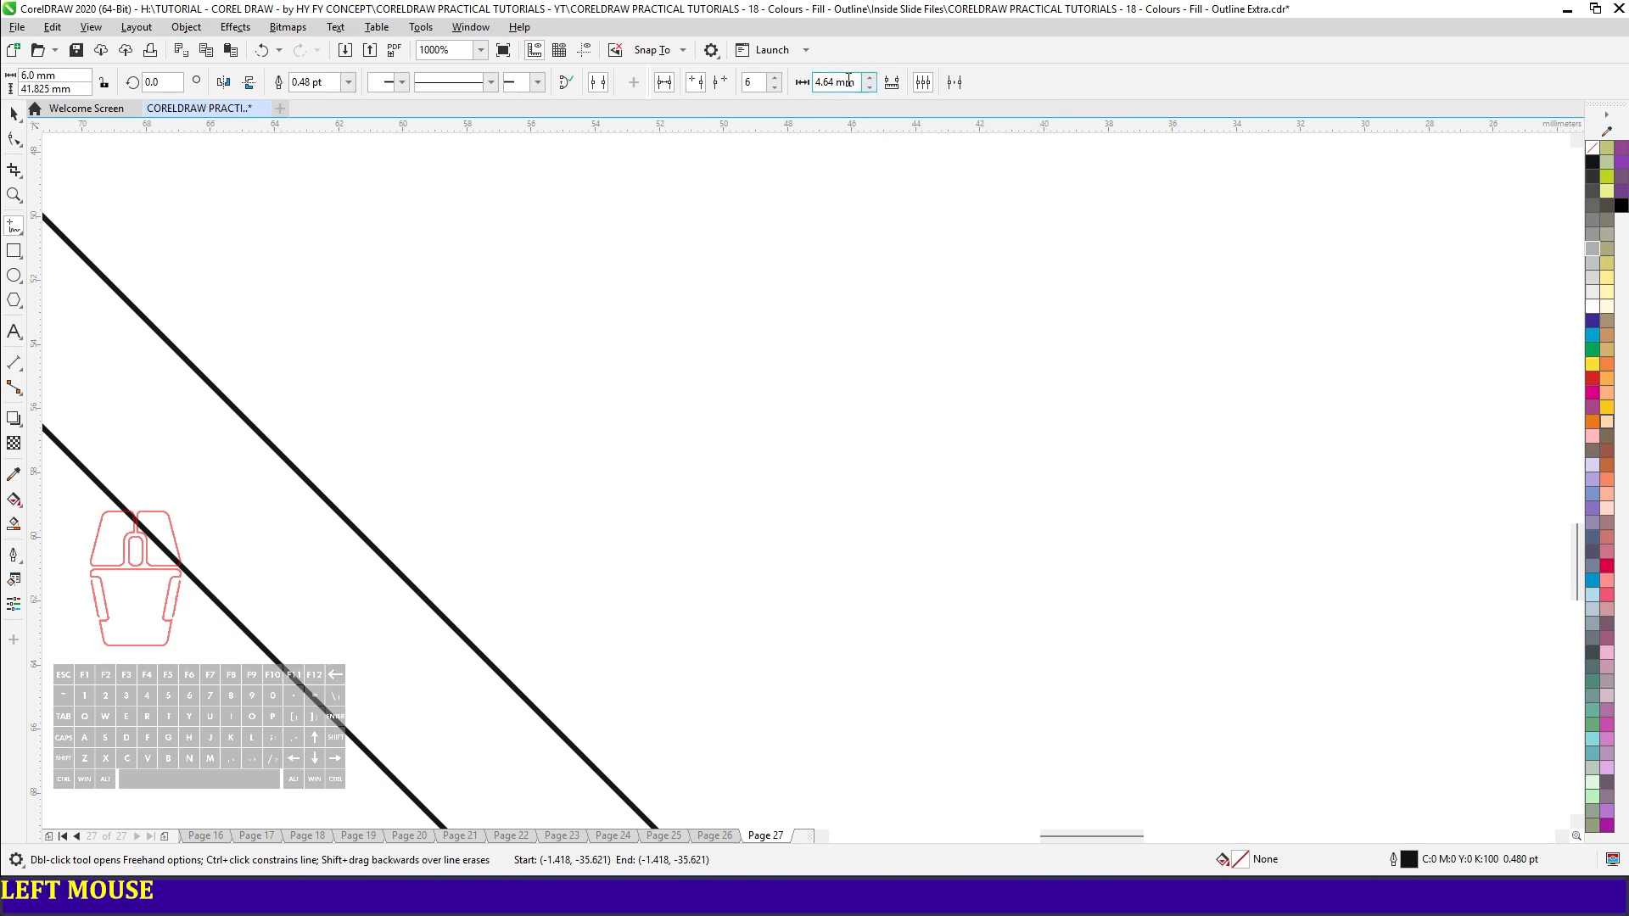
- Draw a diagonal line about 31 mm long with six parallels 4.64 mm apart alongside the existing diagonal pair
scroll(773, 339, "down", 2)
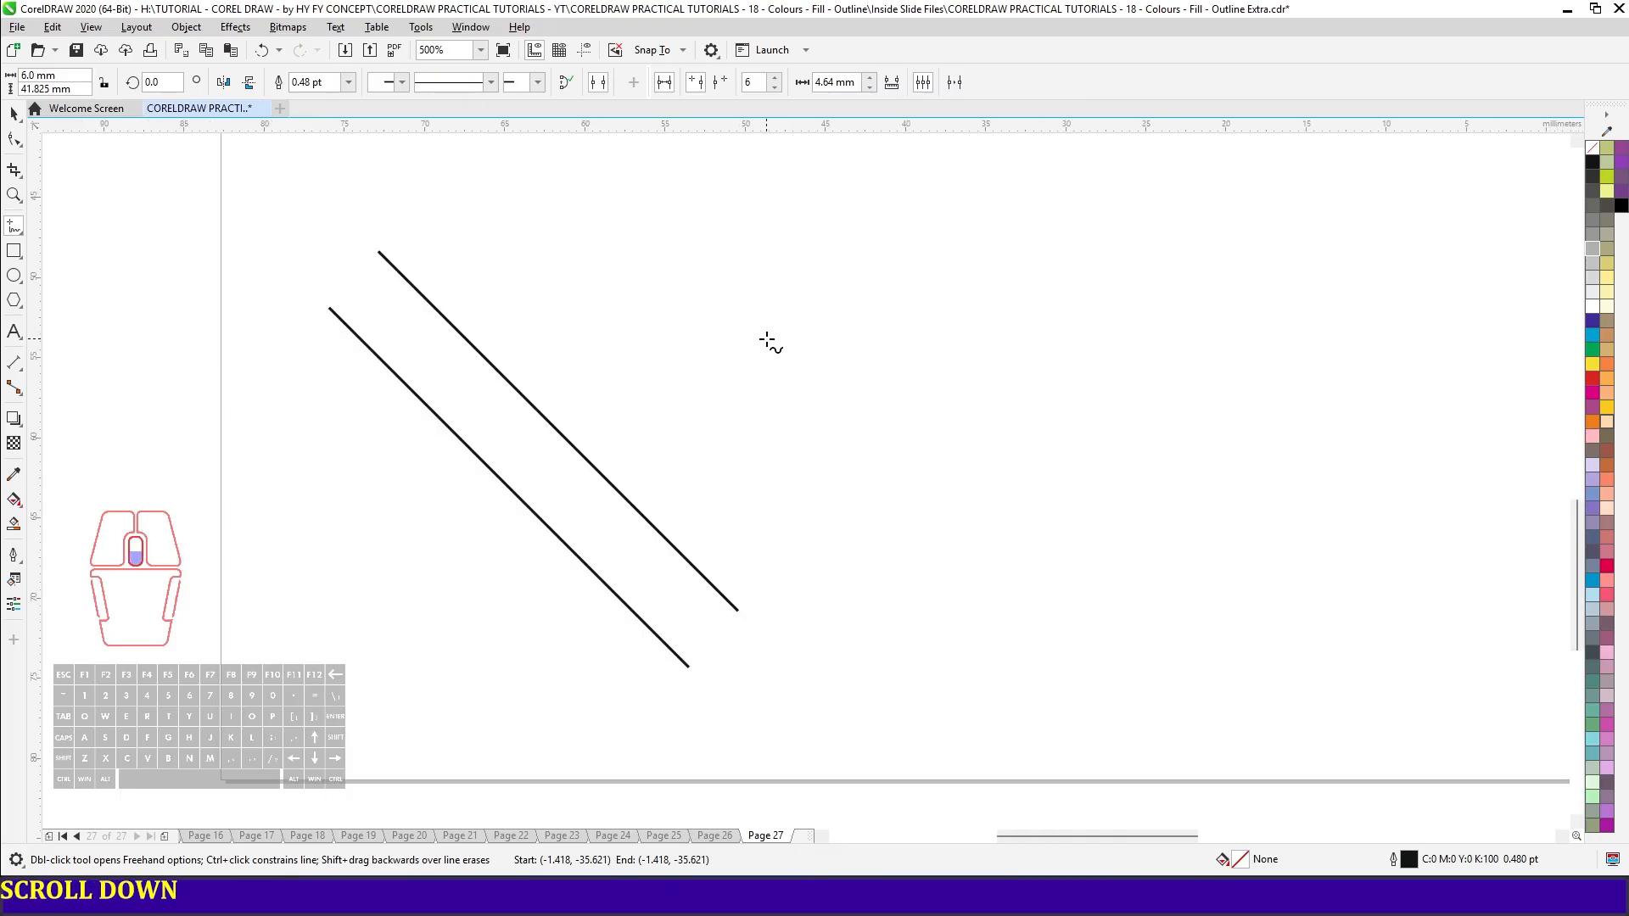
left_click(415, 237)
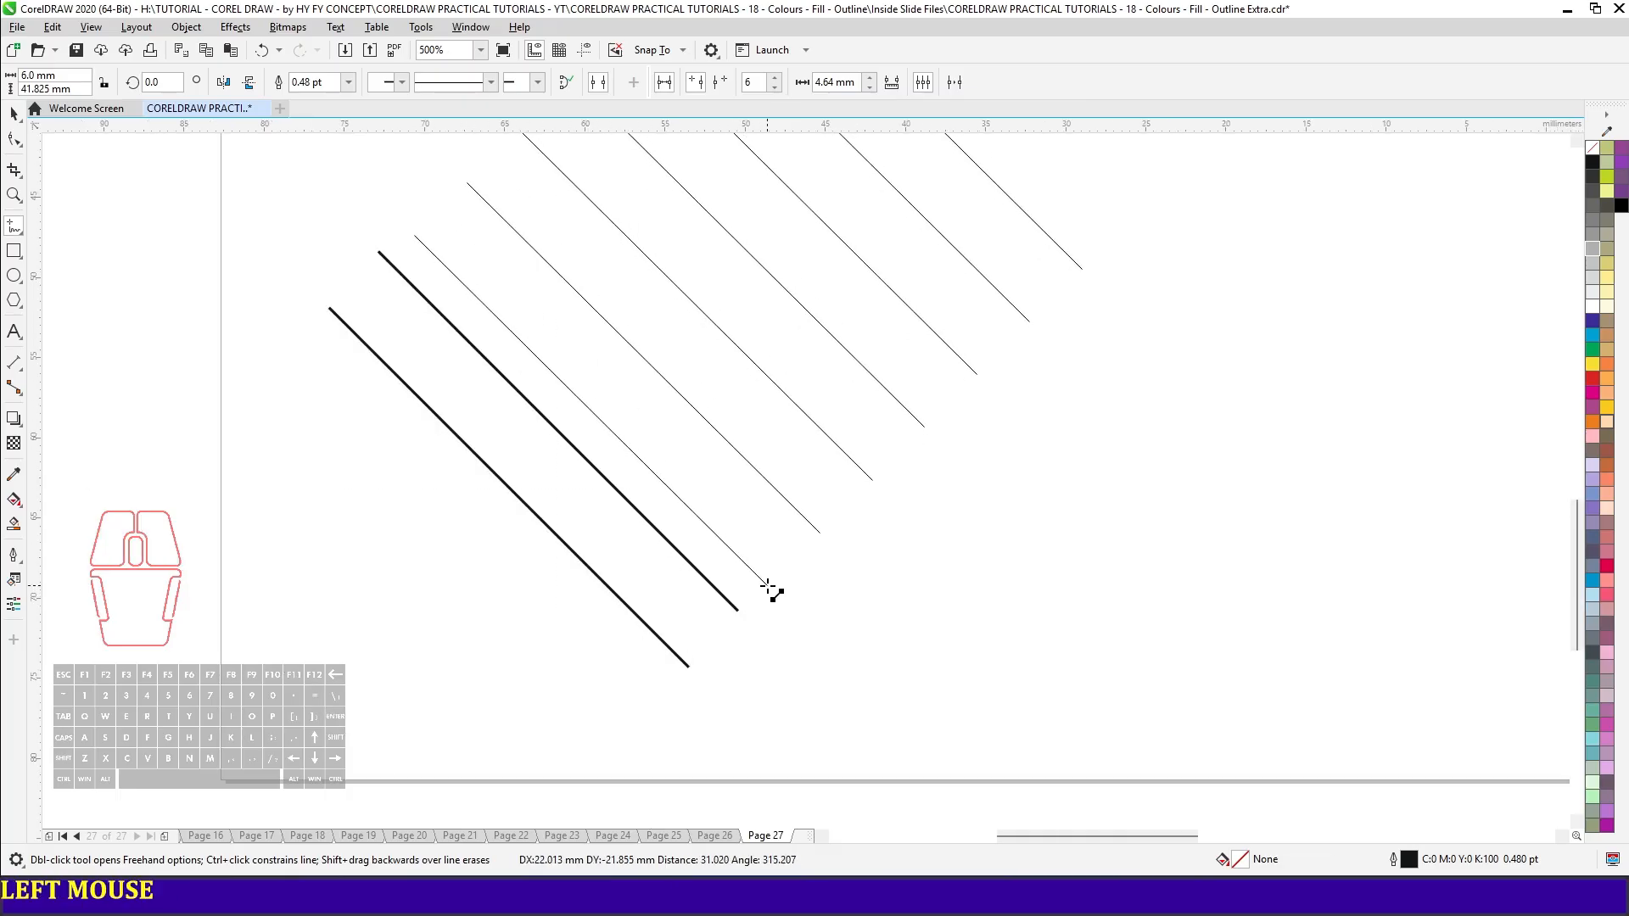
left_click(768, 589)
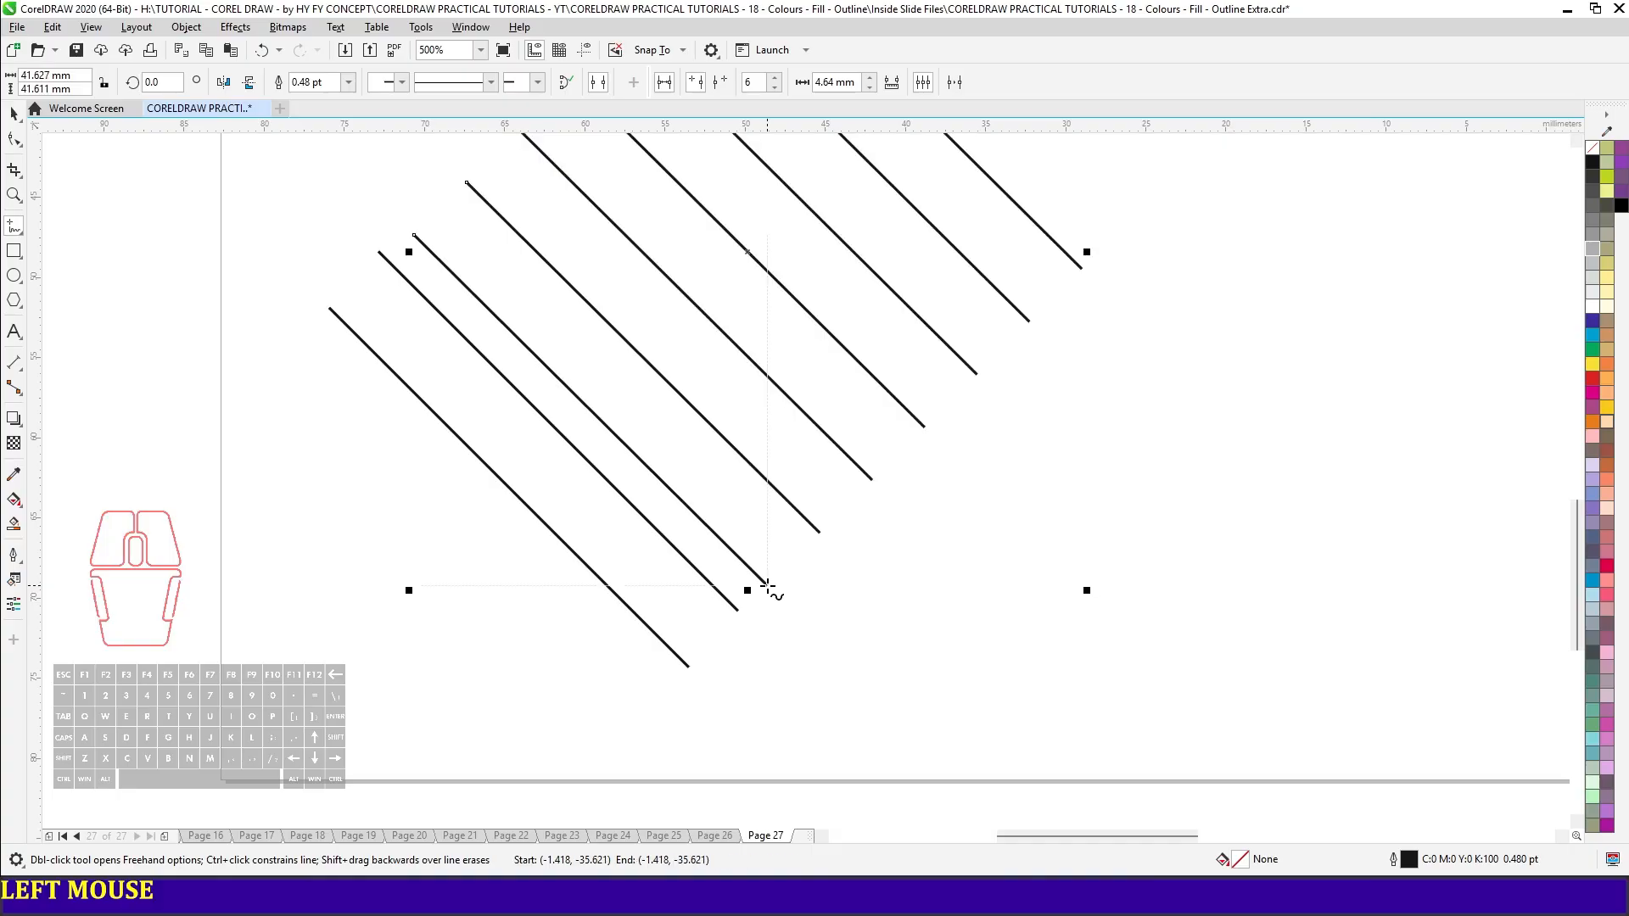
key("F4")
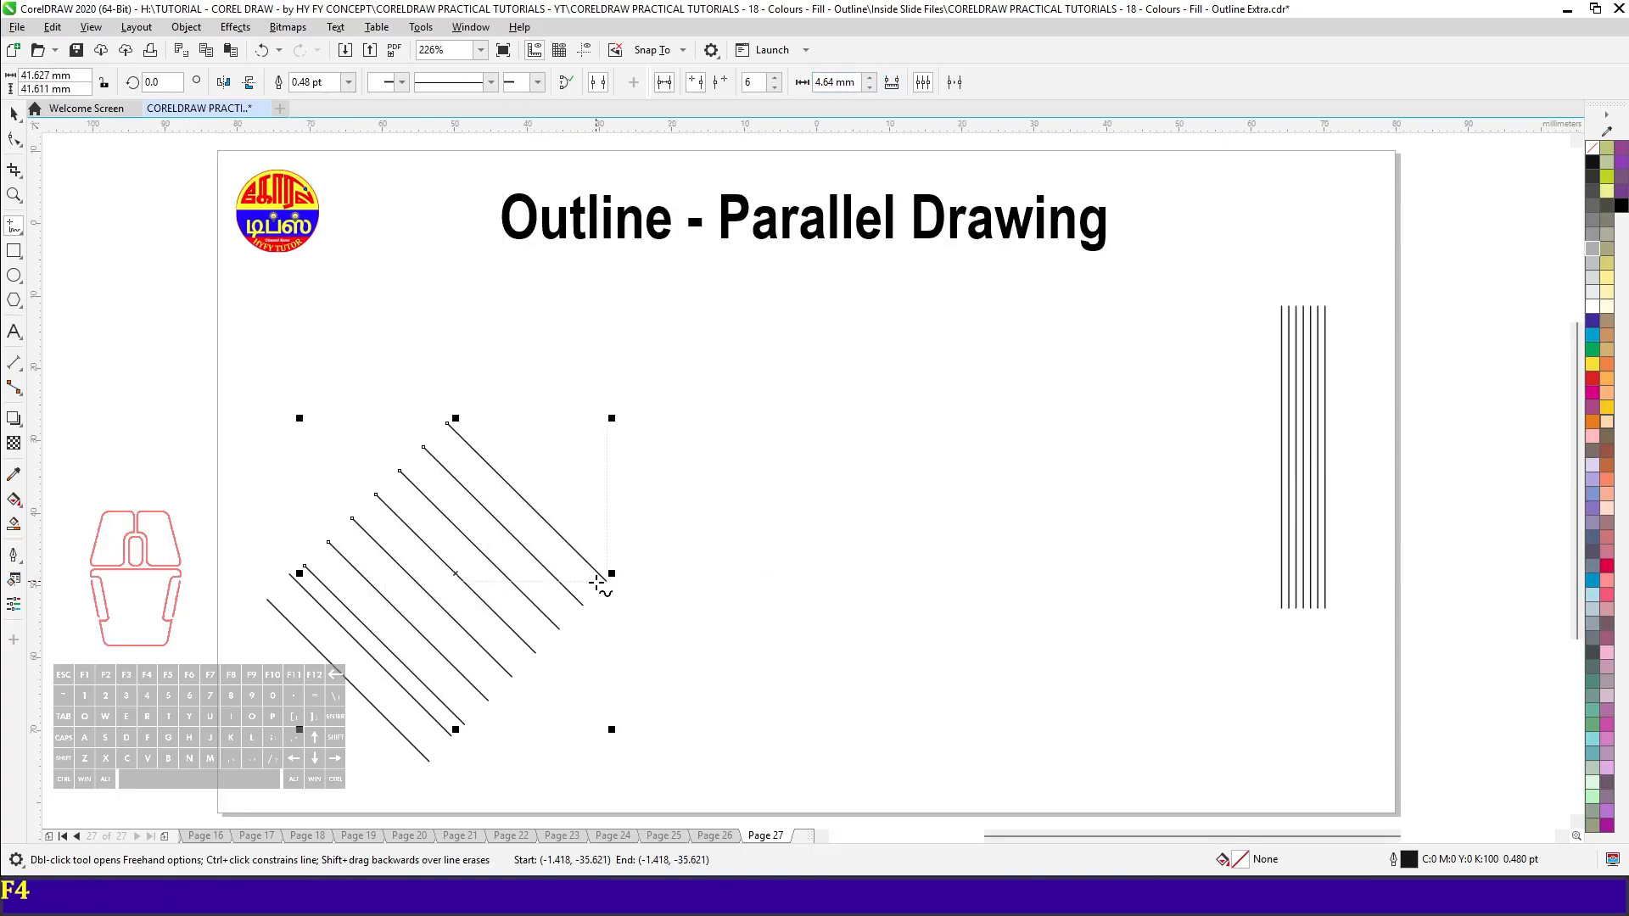
- Turn off parallel lines and draw a single, nearly horizontal line about 60 mm long below the title
key("space")
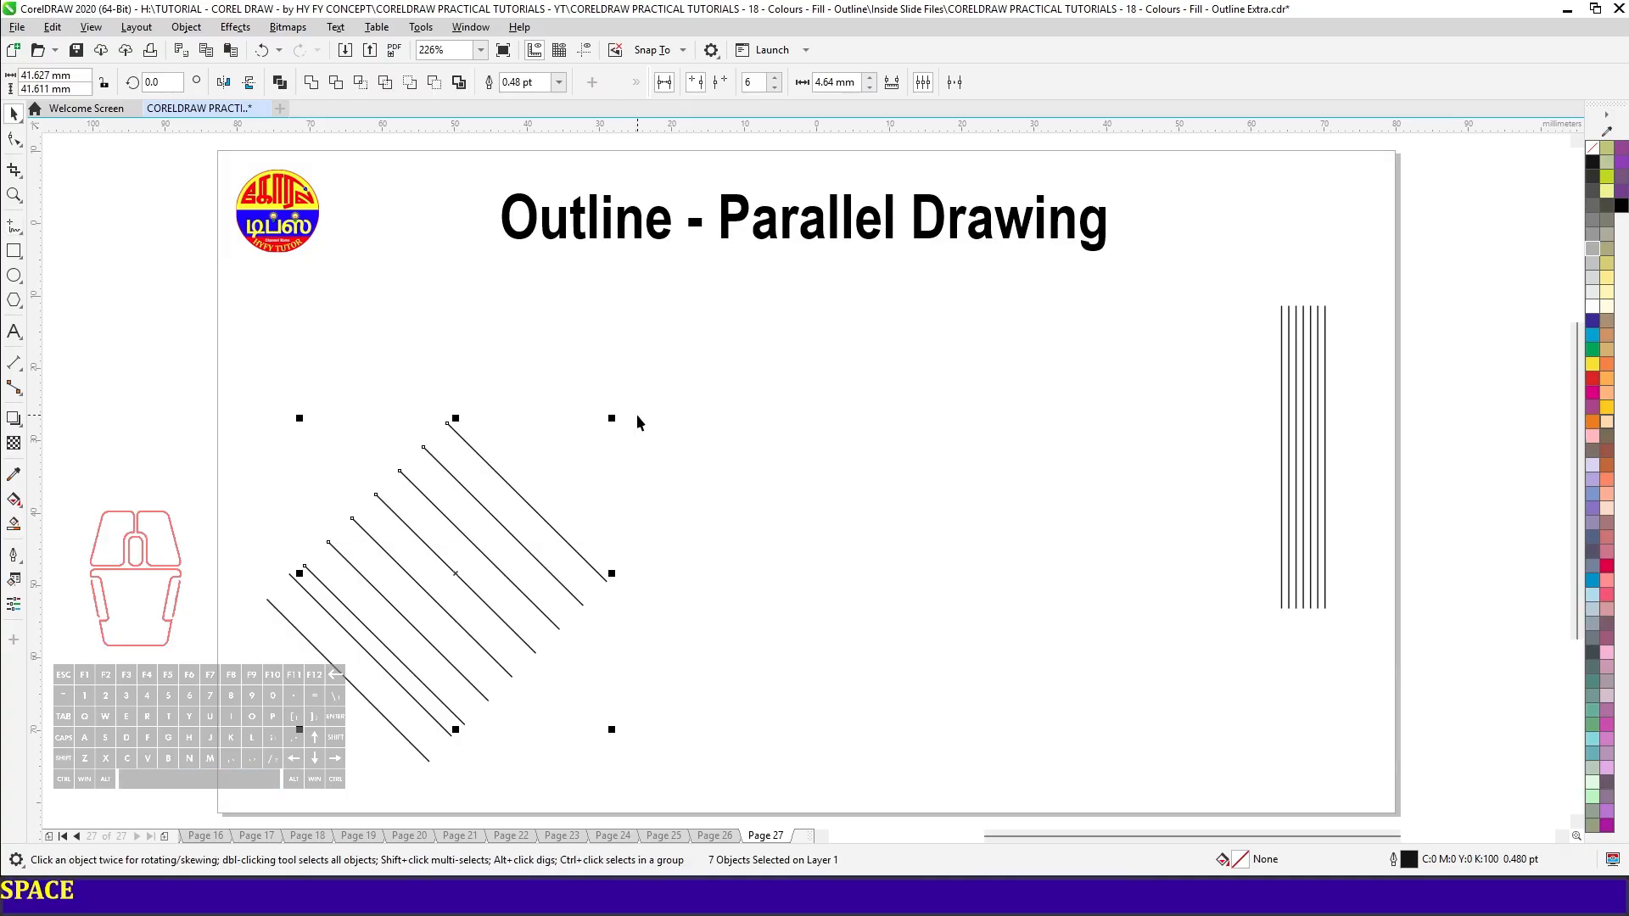
left_click(665, 88)
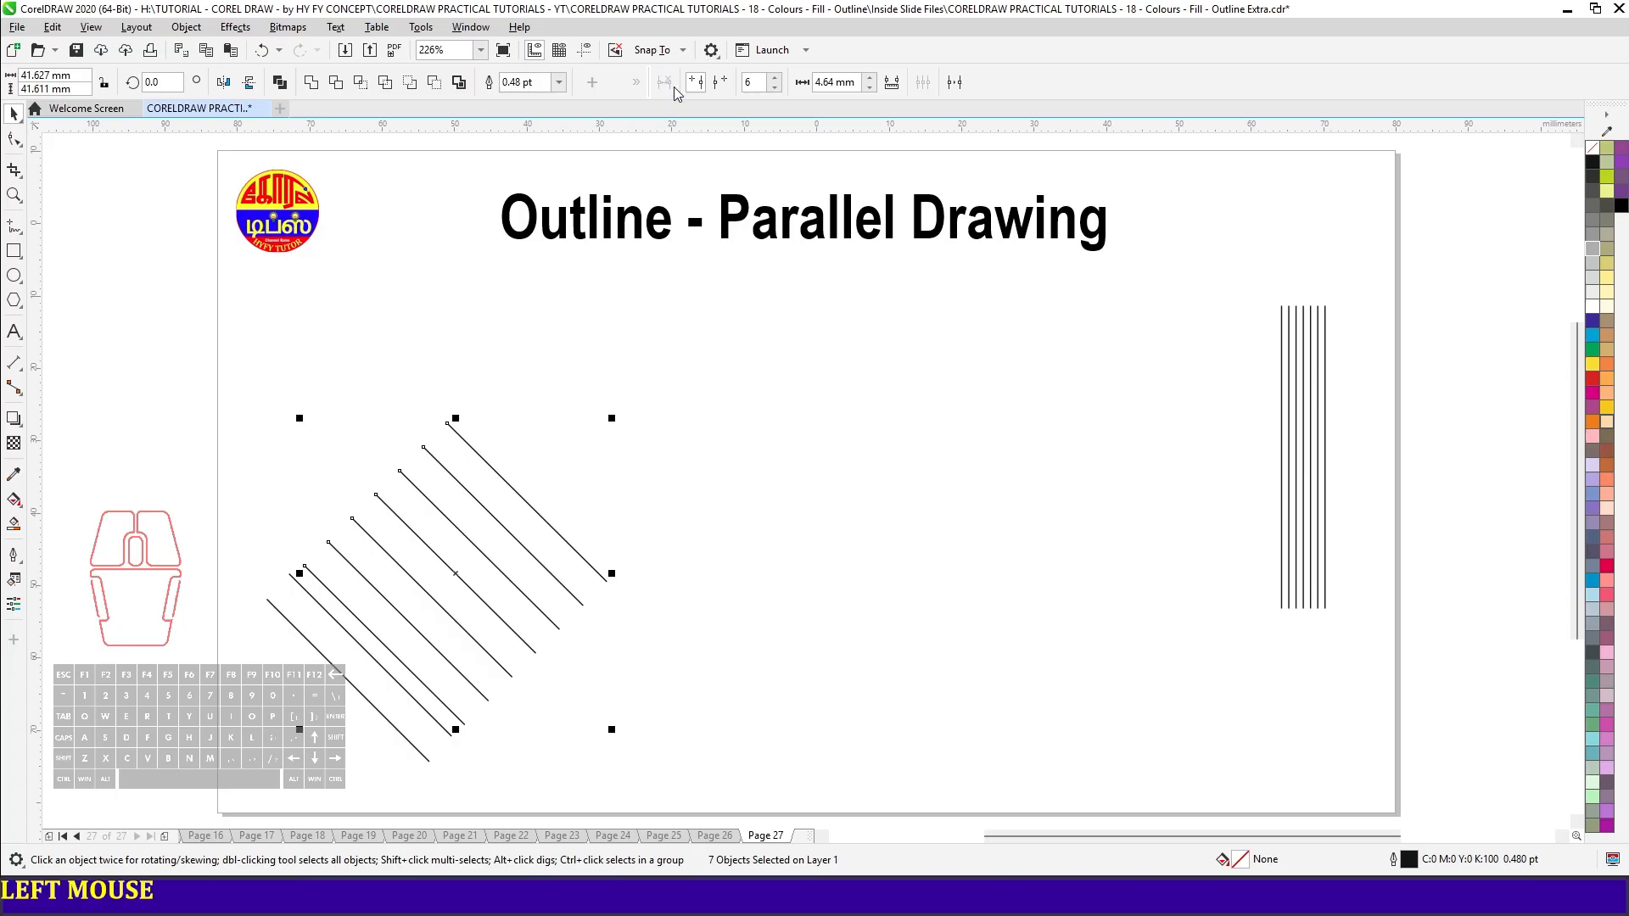
left_click(713, 374)
key("space")
left_click(713, 394)
left_click(1156, 402)
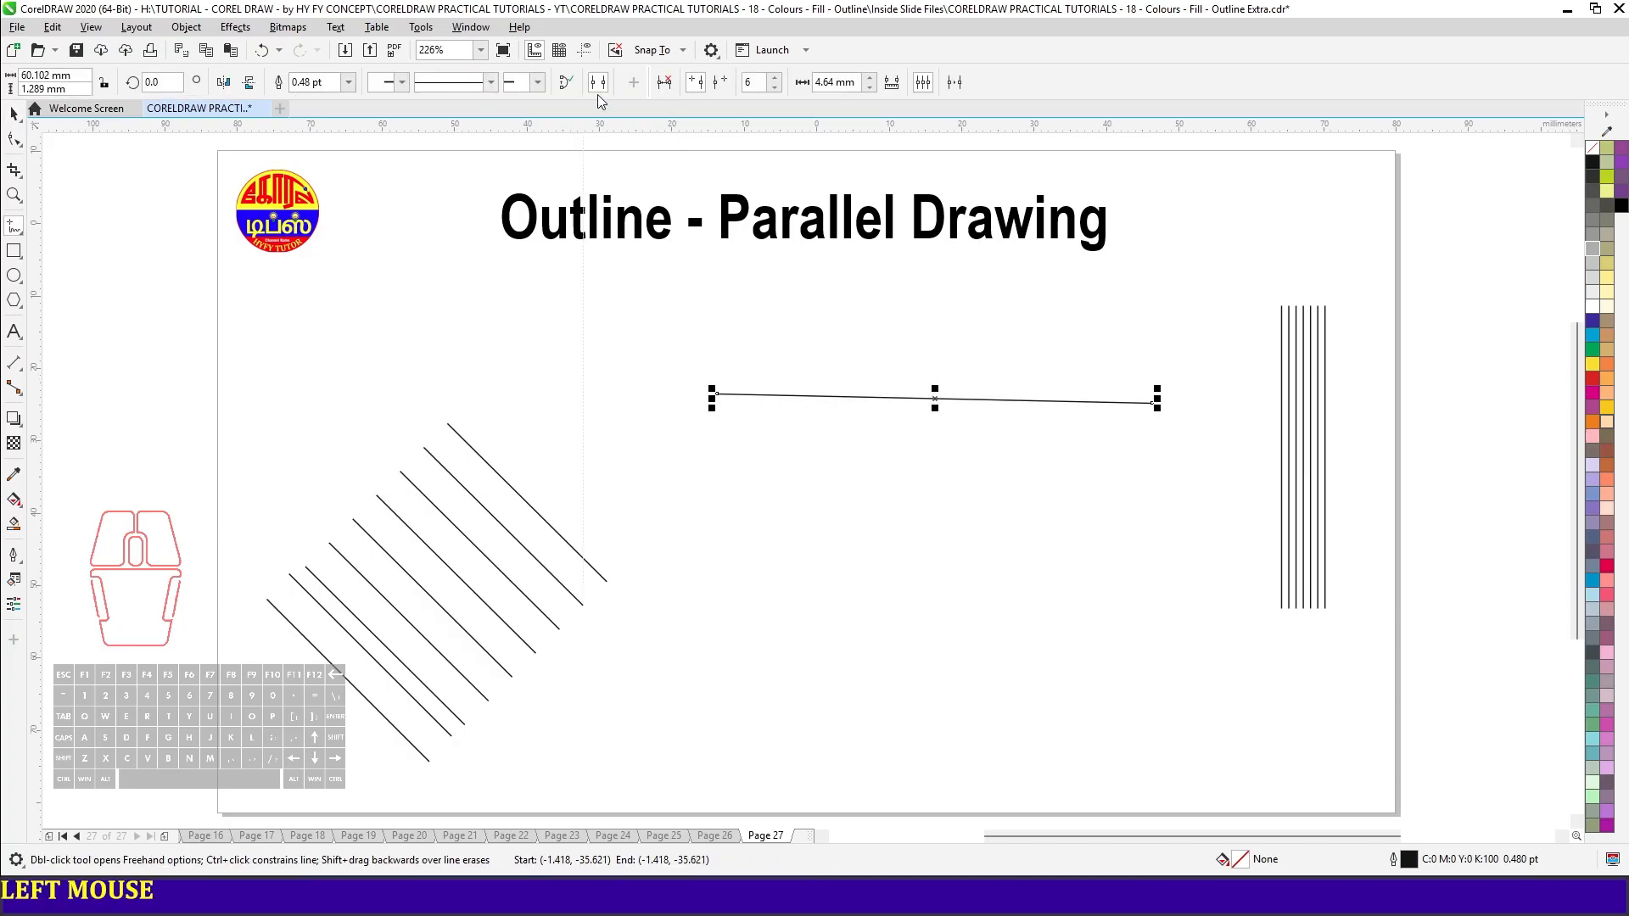
- Re-enable parallel lines to draw a diagonal with six parallels 4.64 mm apart, and go to page 26
left_click(665, 82)
left_click_drag(699, 503, 996, 748)
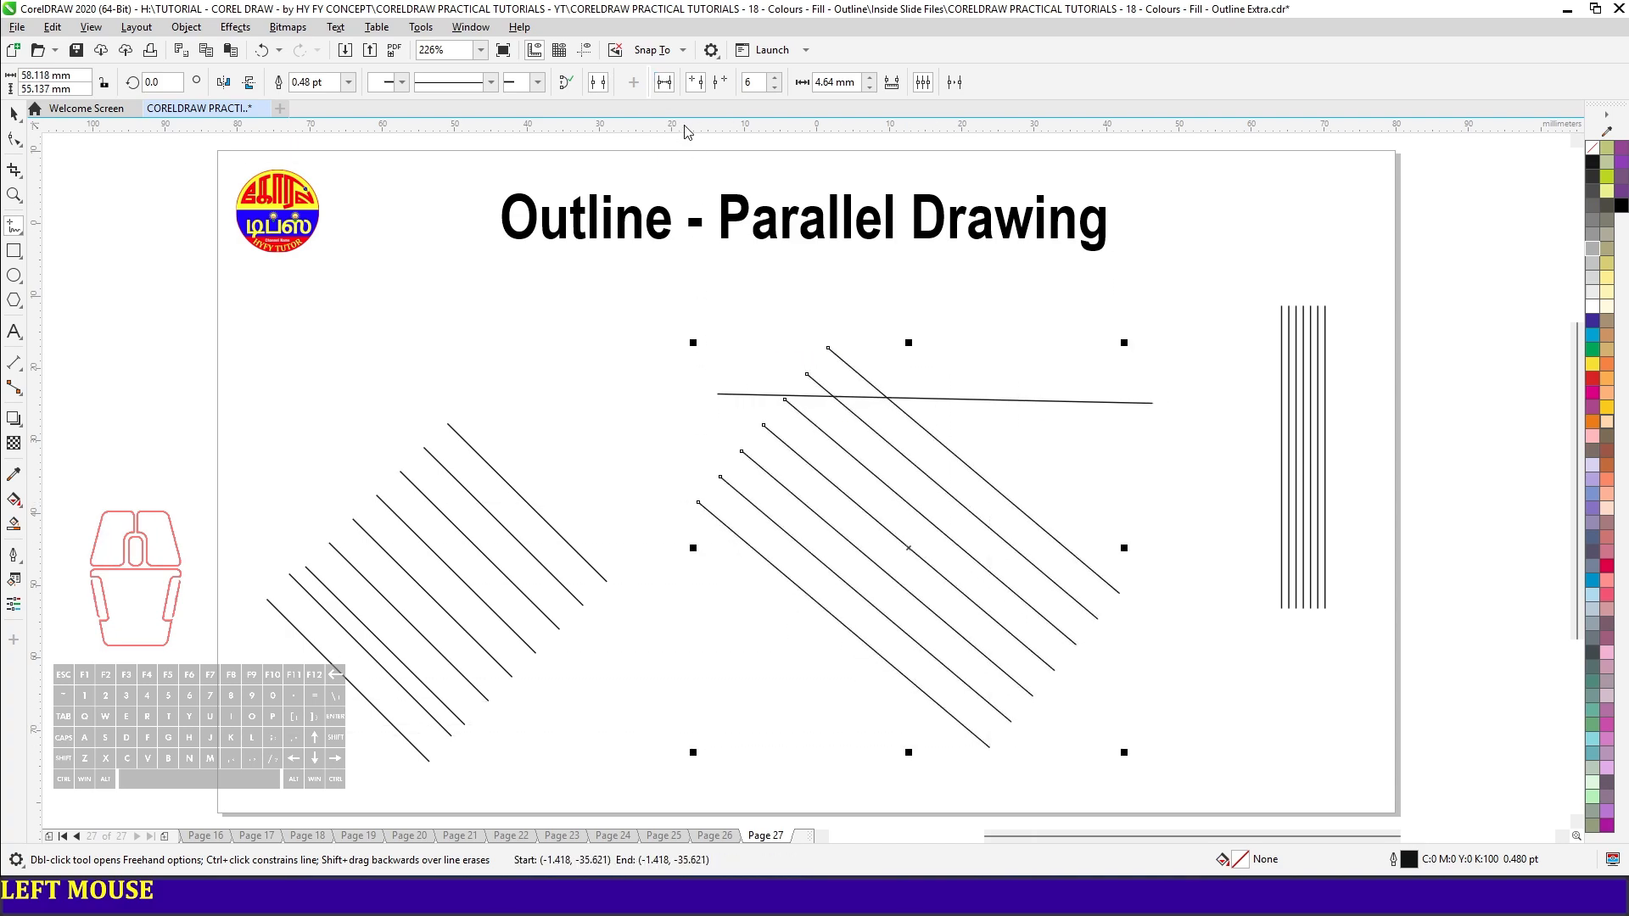
key("space")
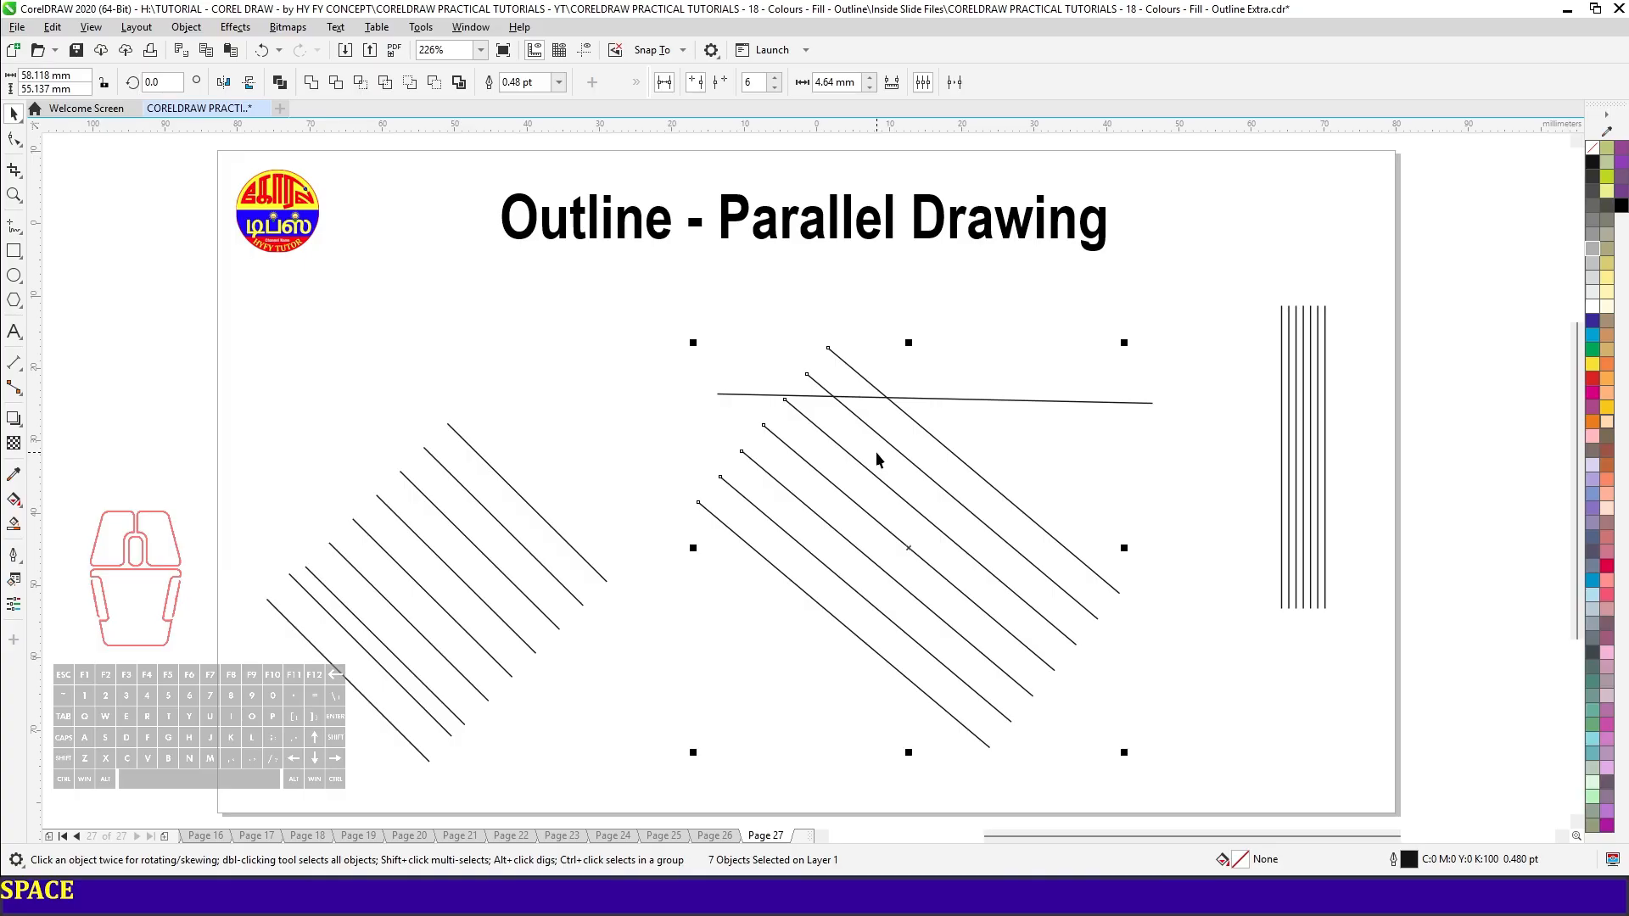
key("Page_Up")
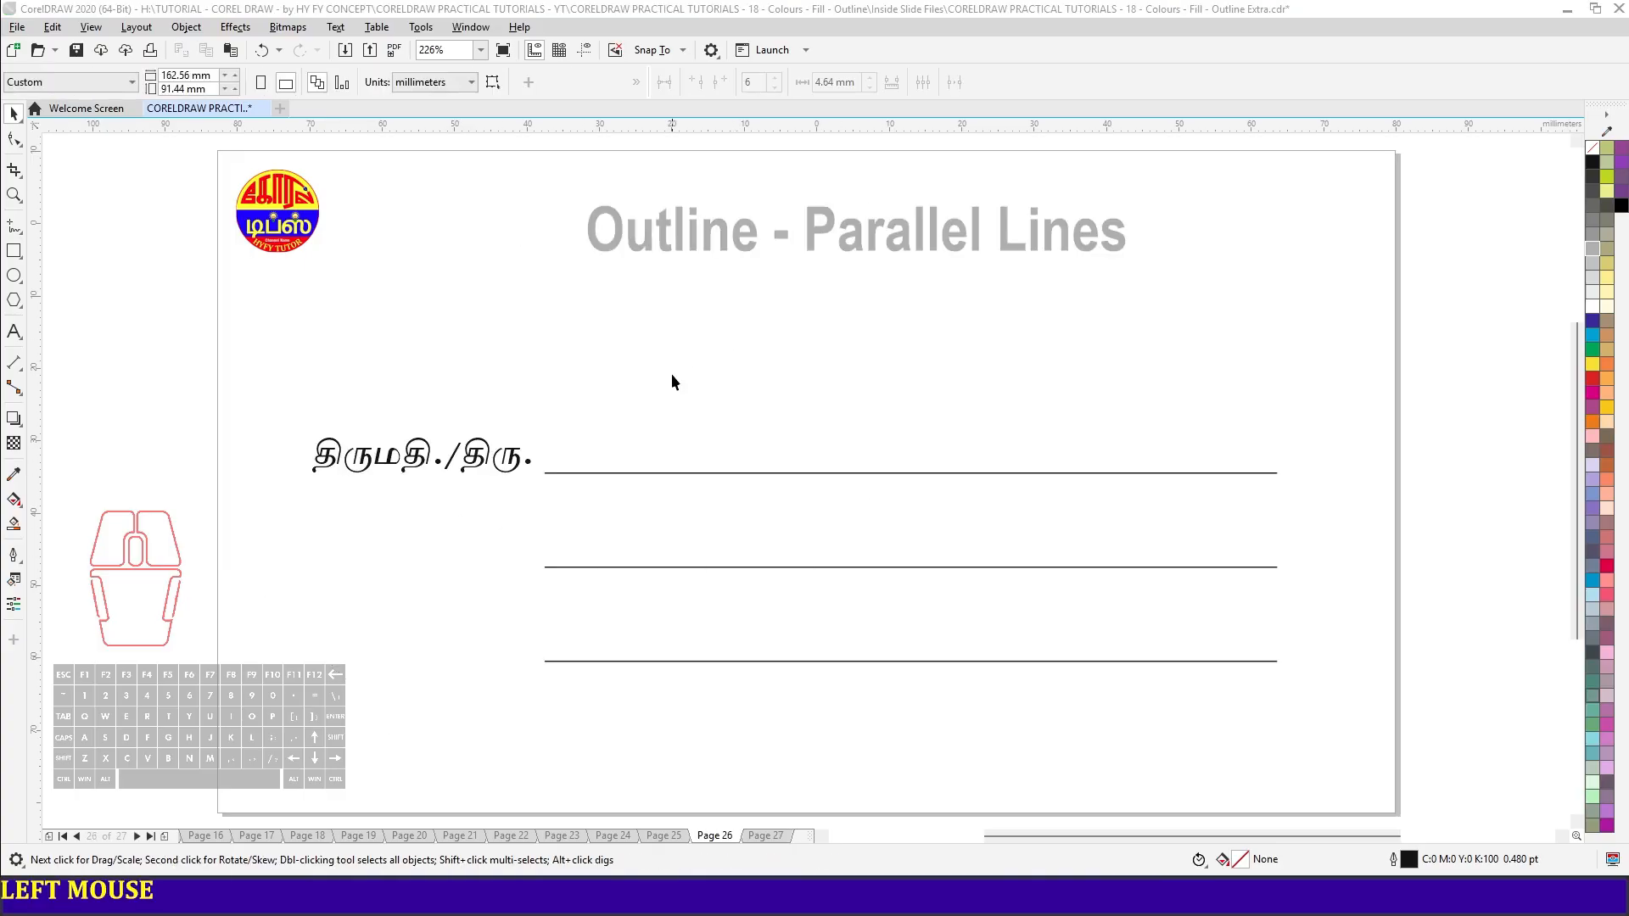